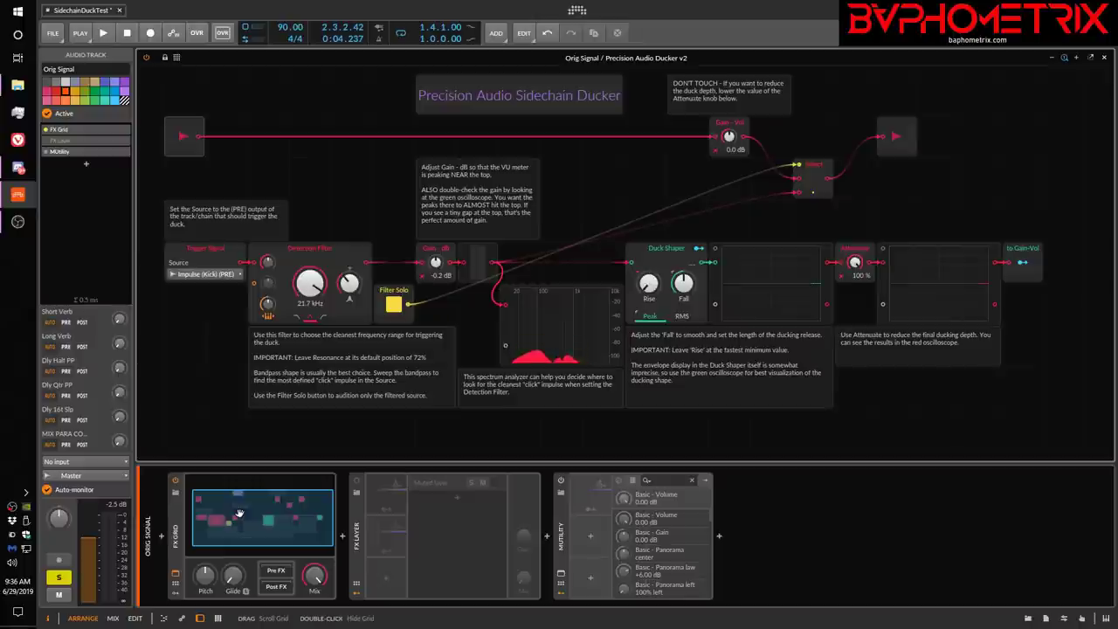
# - Hide the Precision Audio Ducker grid editor and activate the FX Layer device on the Orig Signal track
pyautogui.doubleClick(237, 513)
pyautogui.click(176, 577)
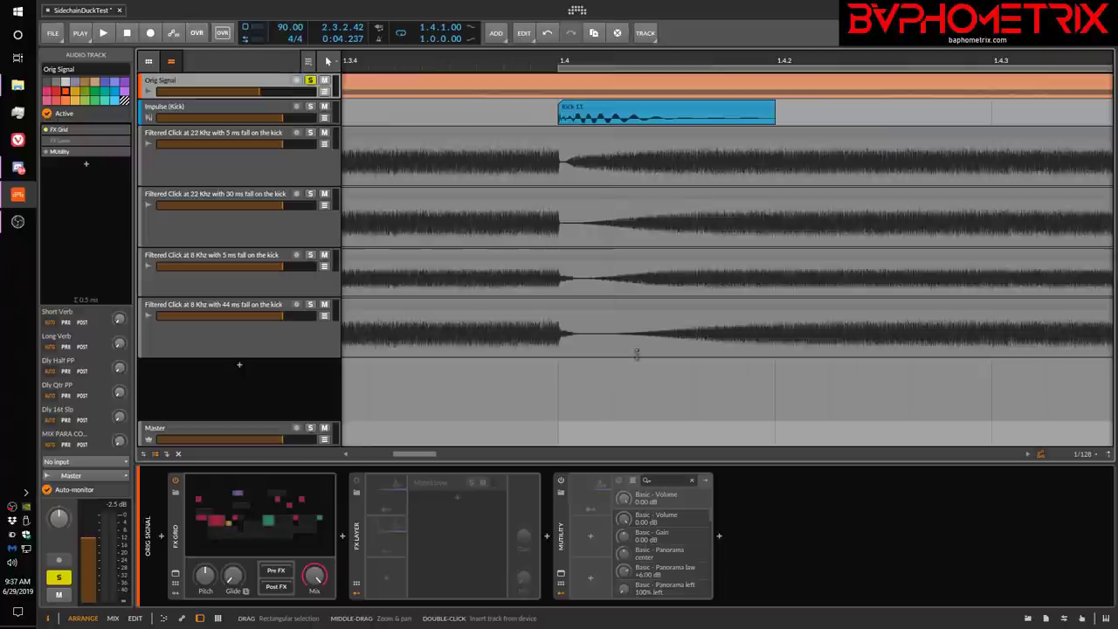
pyautogui.click(357, 531)
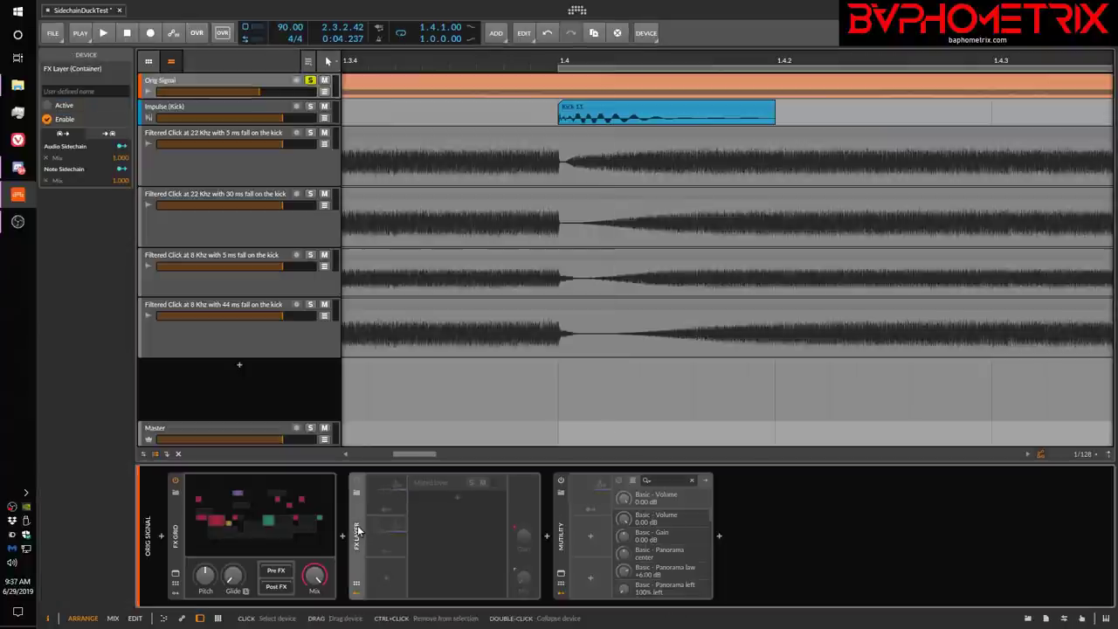
pyautogui.hotkey('alt', 'a')
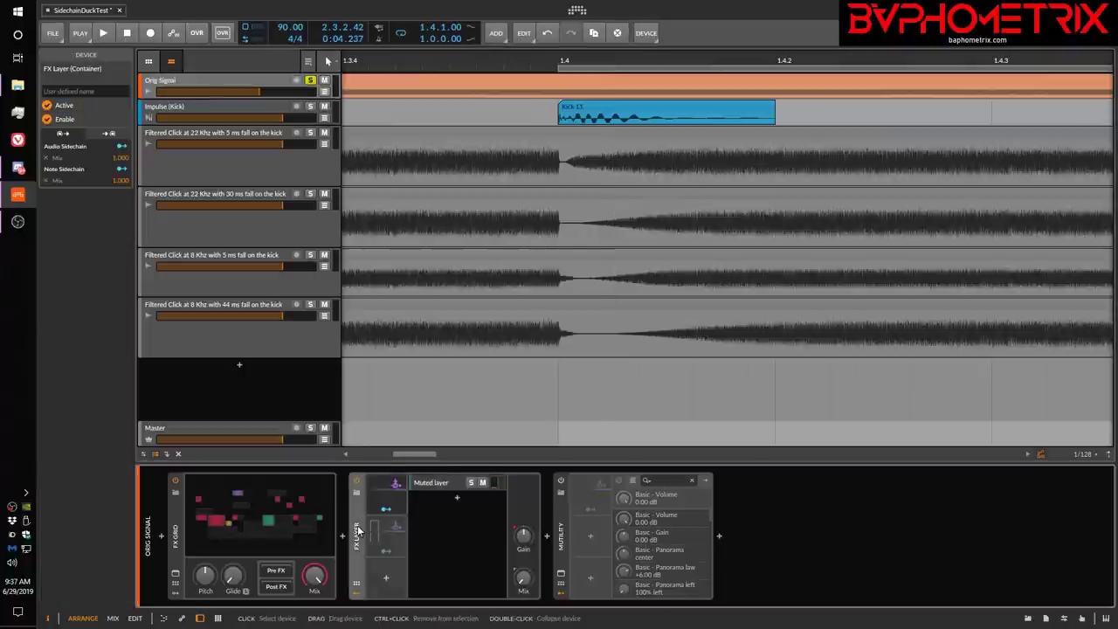
# - Activate the FX Layer's Note Sidechain modulator and inspect the settings of both its Note Sidechain and Audio Sidechain modulators
pyautogui.click(402, 496)
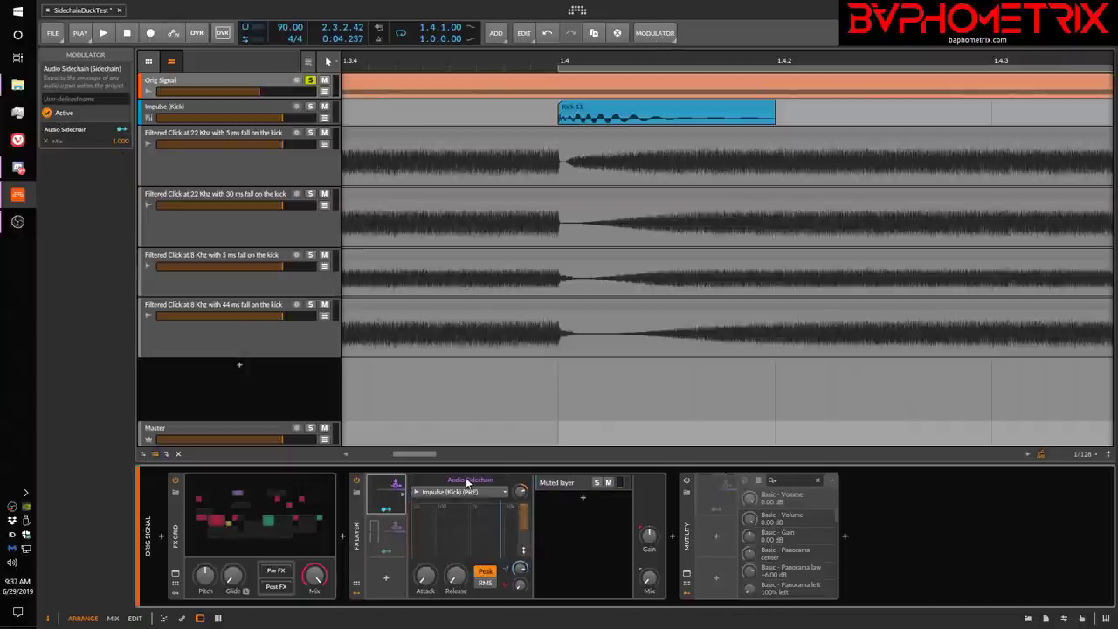
pyautogui.click(388, 529)
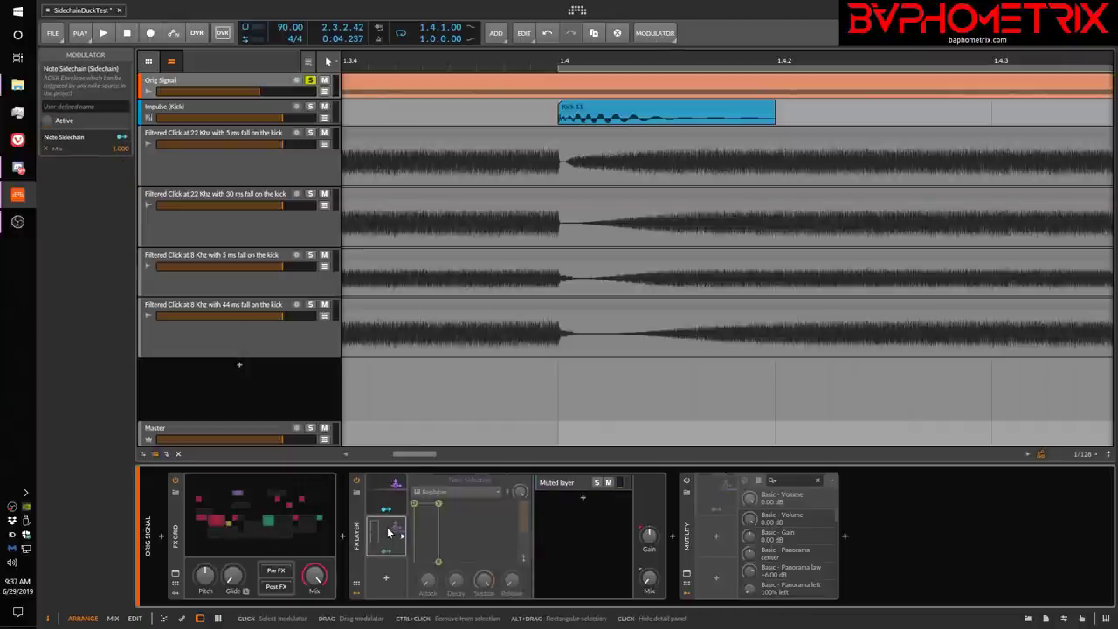
pyautogui.click(388, 530)
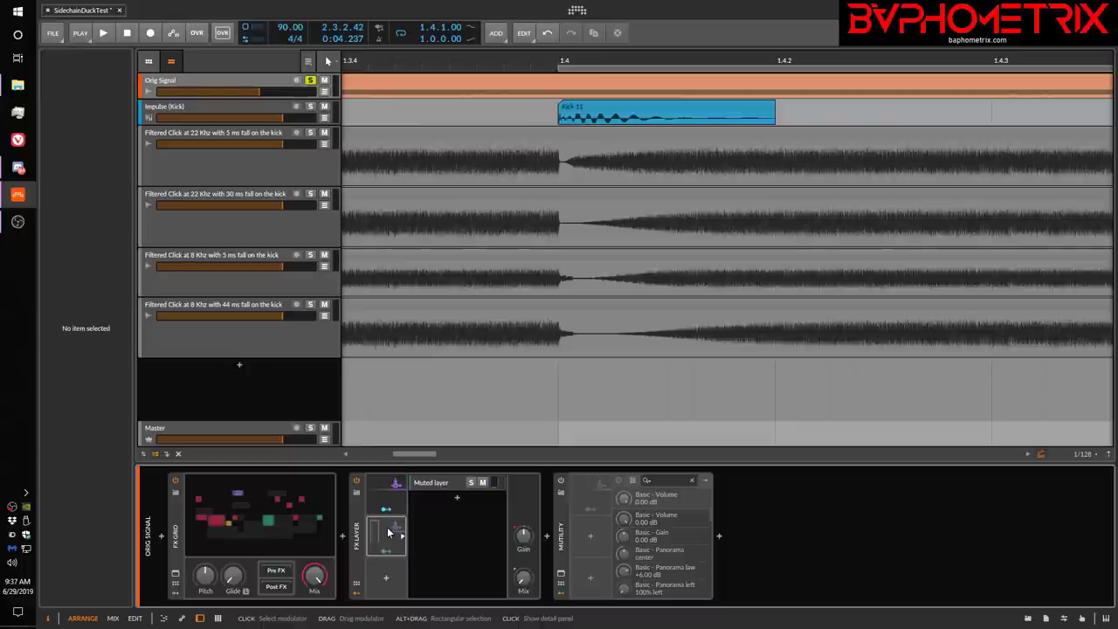
pyautogui.click(402, 534)
pyautogui.rightClick(399, 529)
pyautogui.click(410, 546)
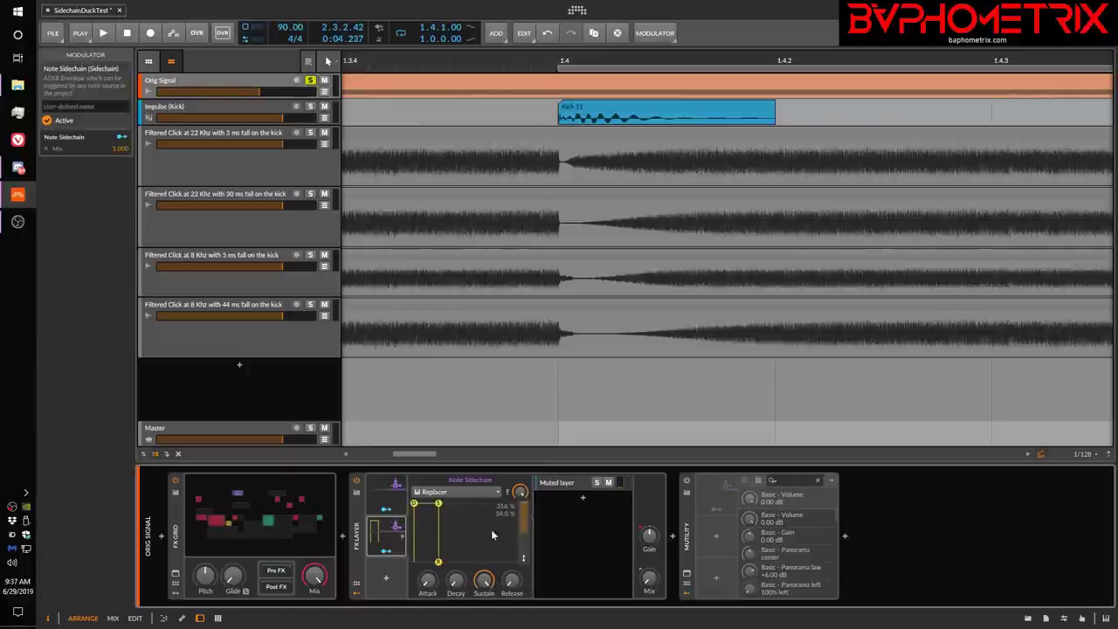
pyautogui.click(395, 486)
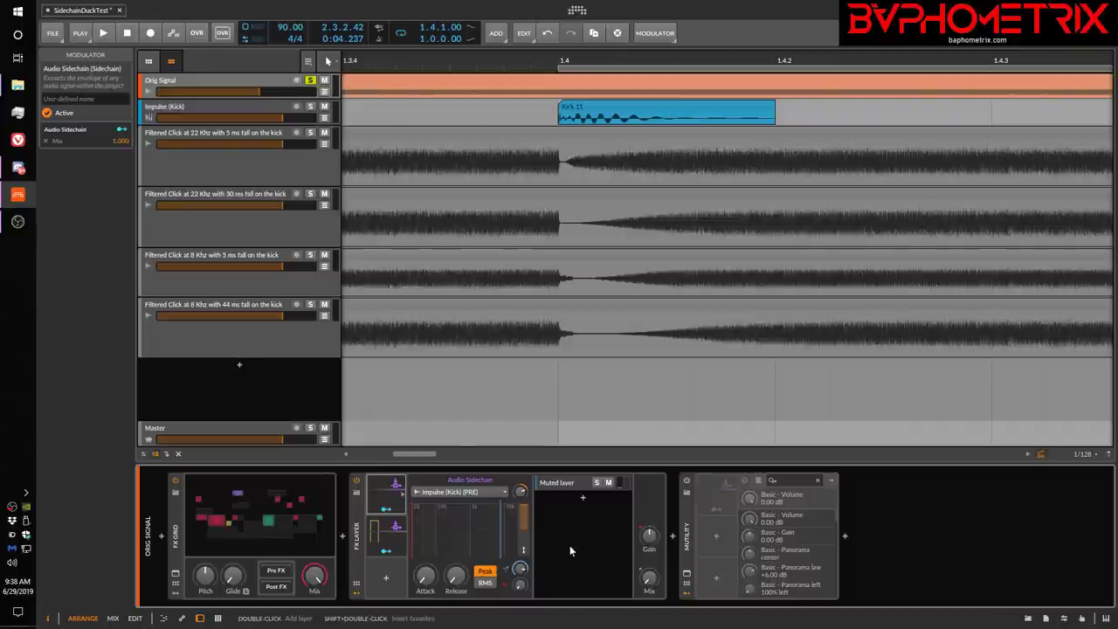
# - Insert a Bitwig Blur device after MUtility at the end of the Orig Signal device chain
pyautogui.click(845, 535)
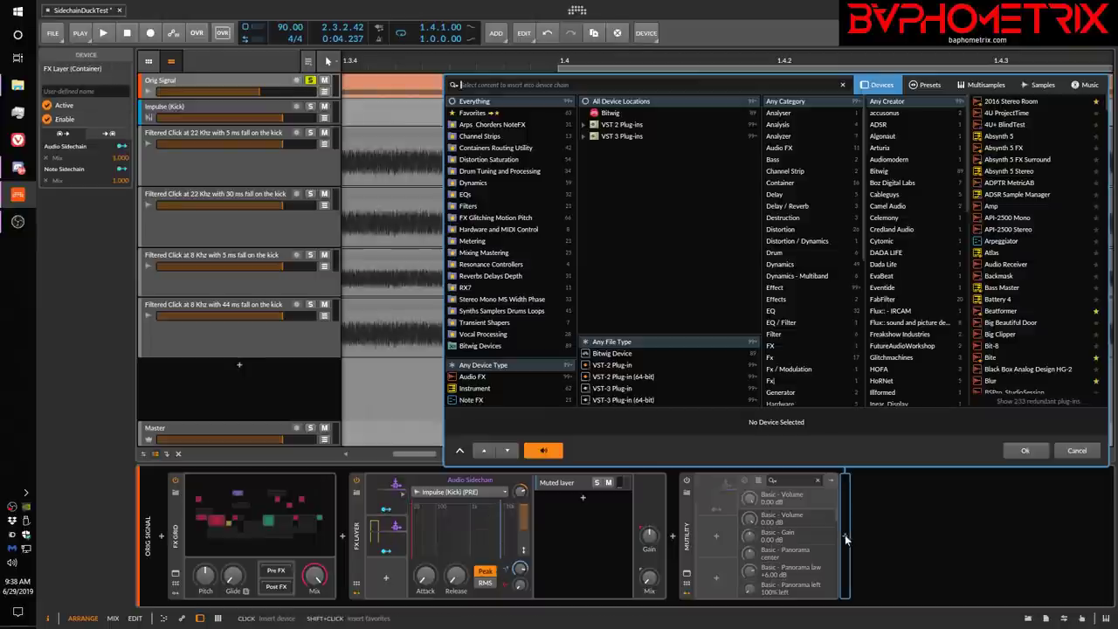
pyautogui.click(607, 115)
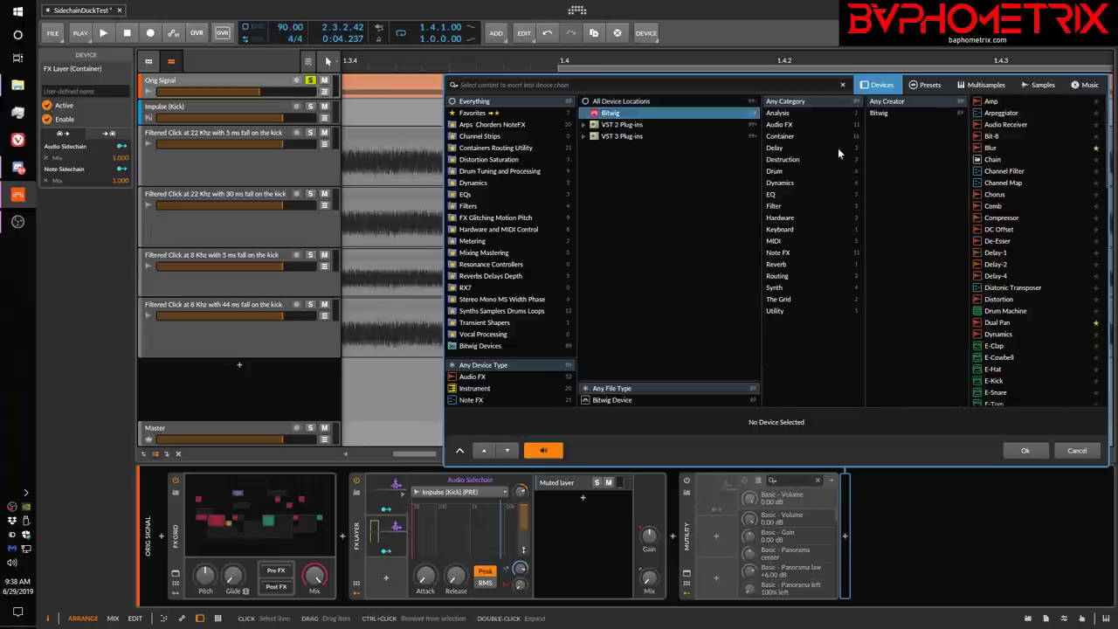
pyautogui.click(991, 148)
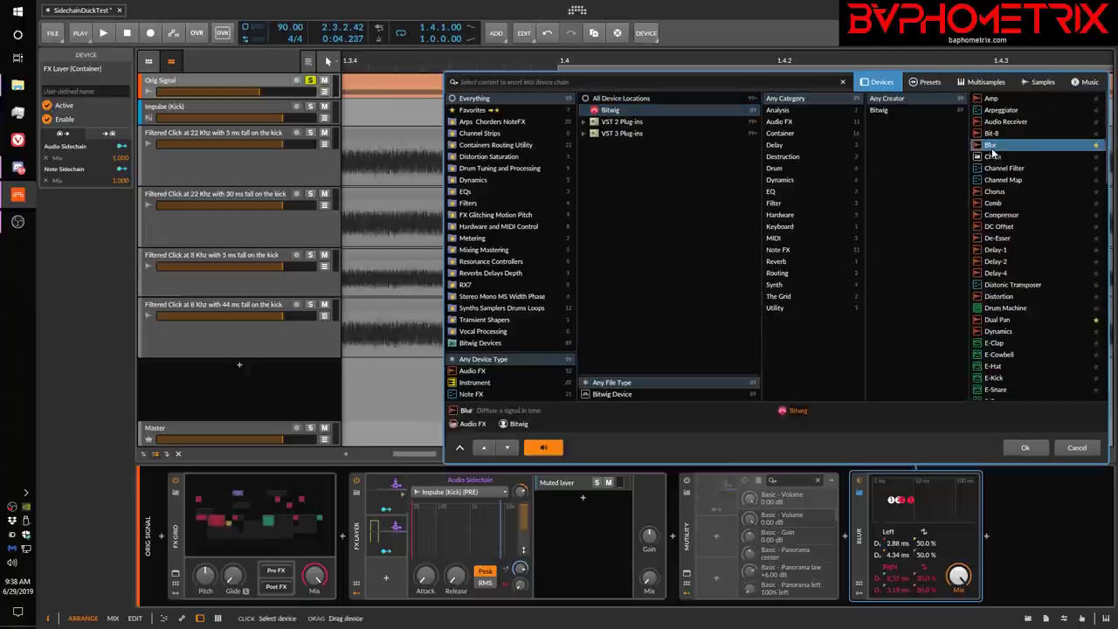
pyautogui.click(1024, 448)
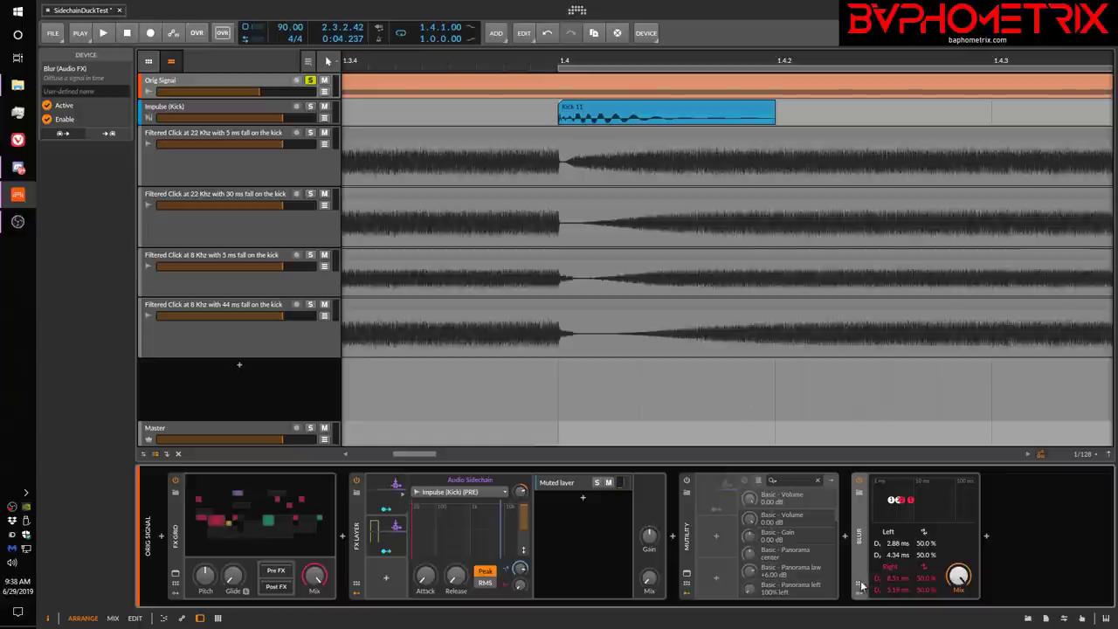
# - Add an Audio Sidechain modulator to the Blur device
pyautogui.click(861, 593)
pyautogui.click(877, 493)
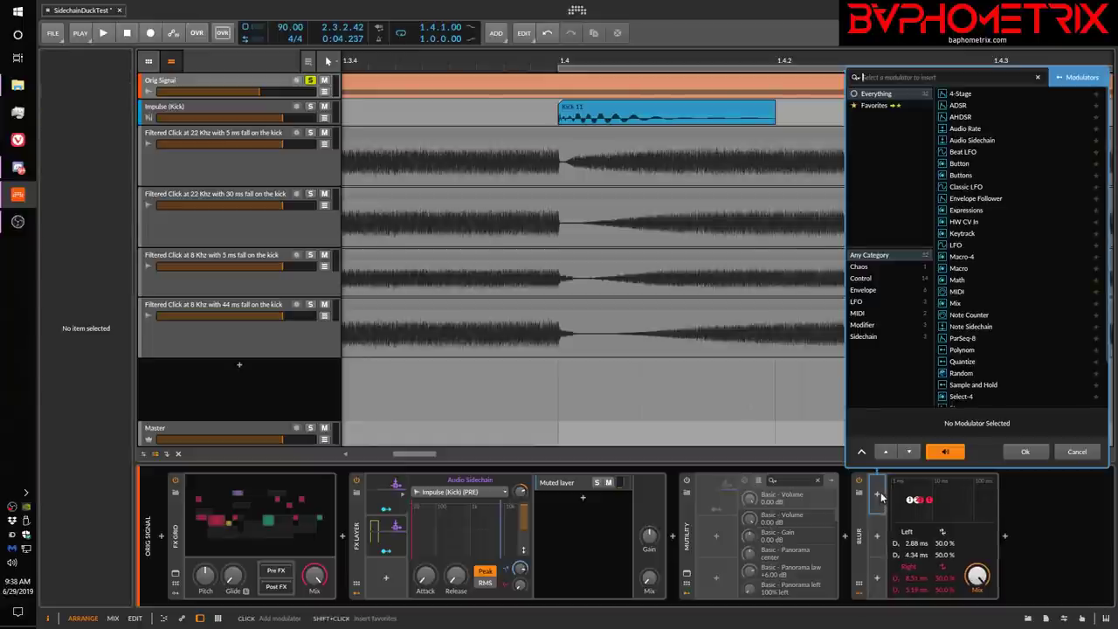
pyautogui.click(964, 141)
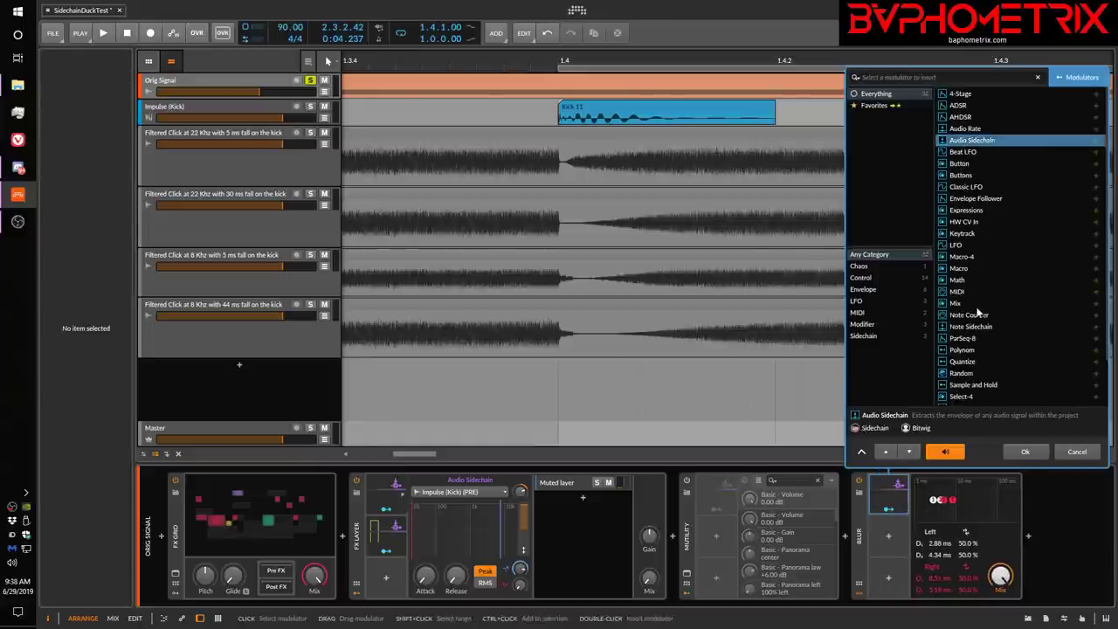
pyautogui.click(1024, 452)
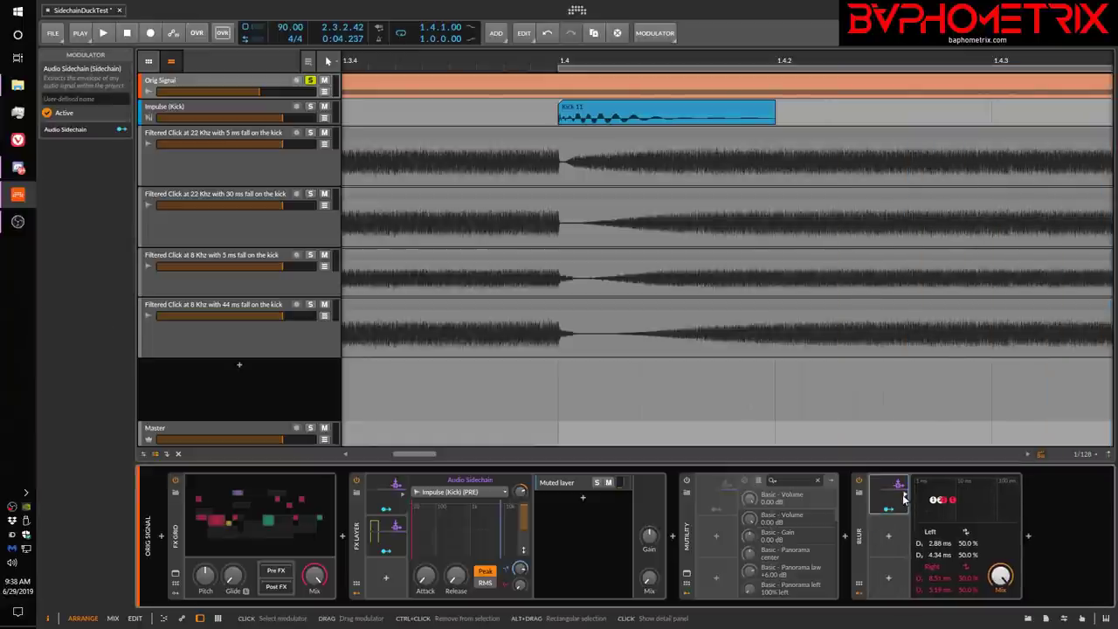
# - Set the source of Blur's Audio Sidechain modulator to Impulse (Kick) (PRE)
pyautogui.click(943, 493)
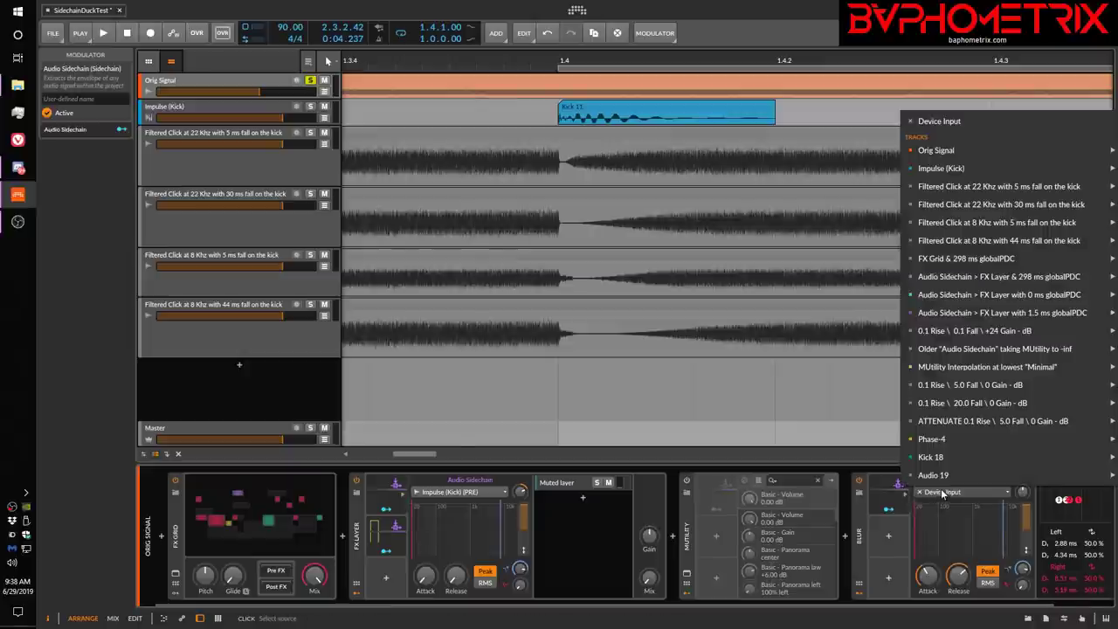
pyautogui.moveTo(954, 170)
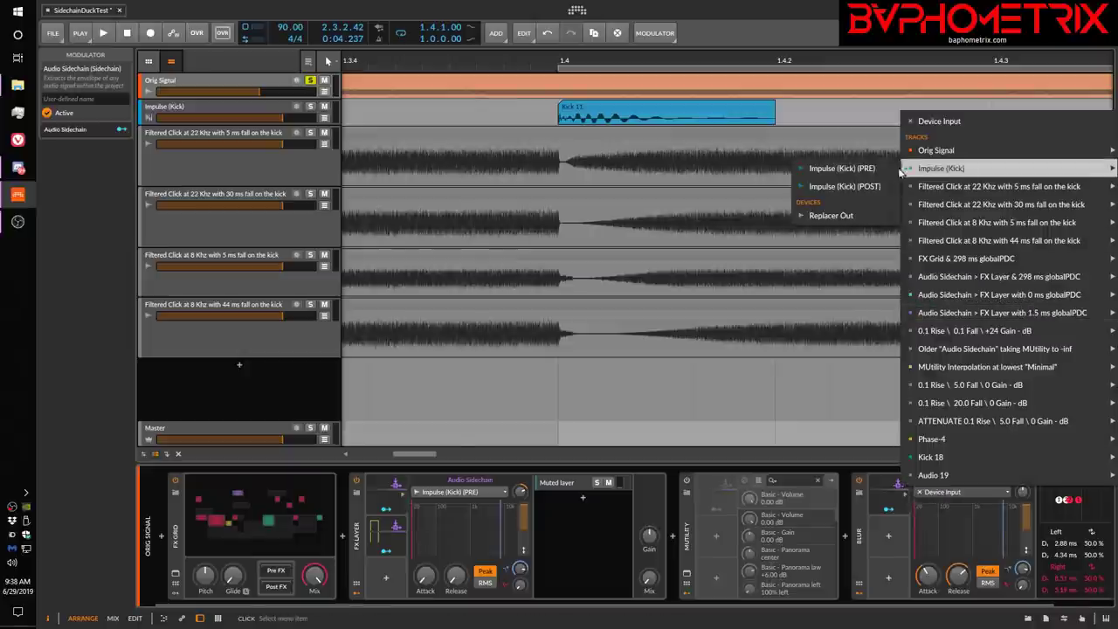
pyautogui.click(871, 169)
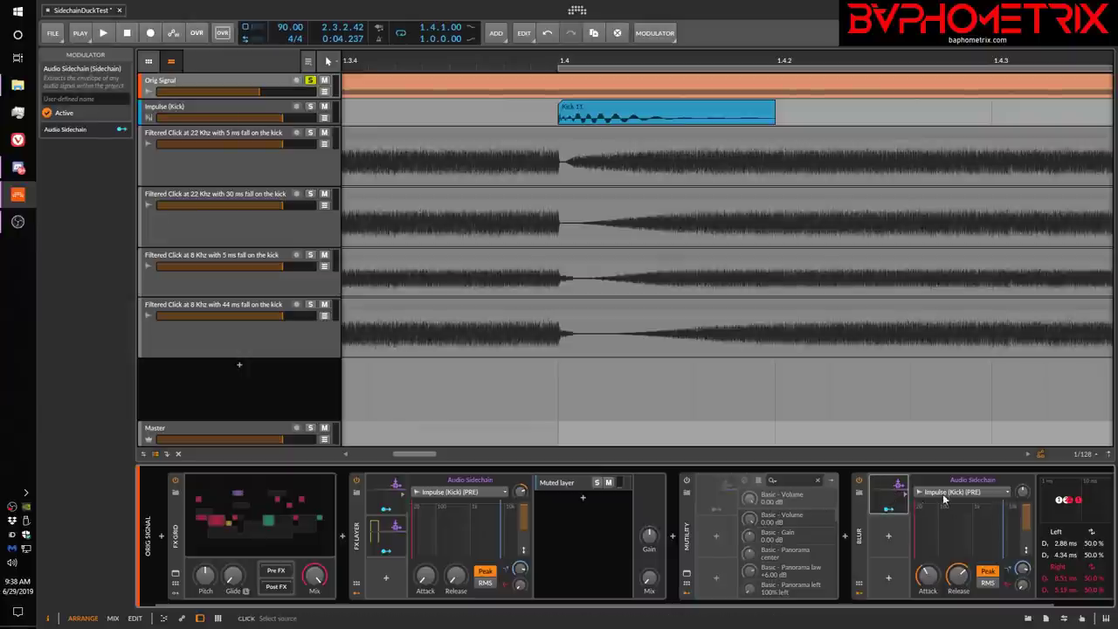
pyautogui.moveTo(980, 608); pyautogui.dragTo(1062, 559)
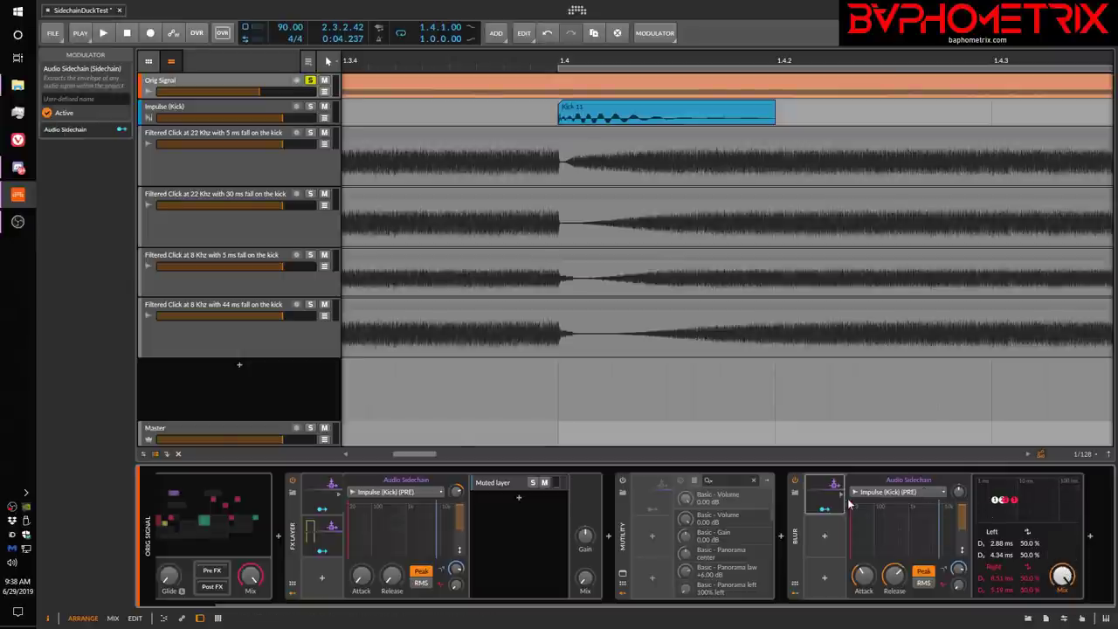
# - Show the FX Layer's Note Sidechain settings and try out the Release of Blur's Audio Sidechain at about 2.82 ms
pyautogui.click(325, 529)
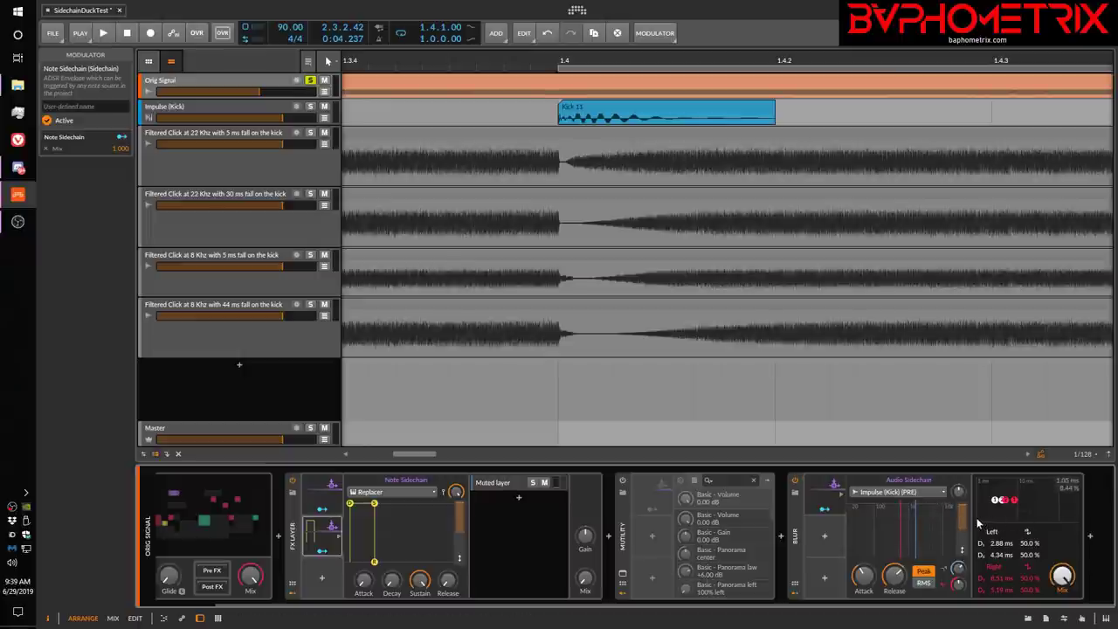
pyautogui.moveTo(862, 574)
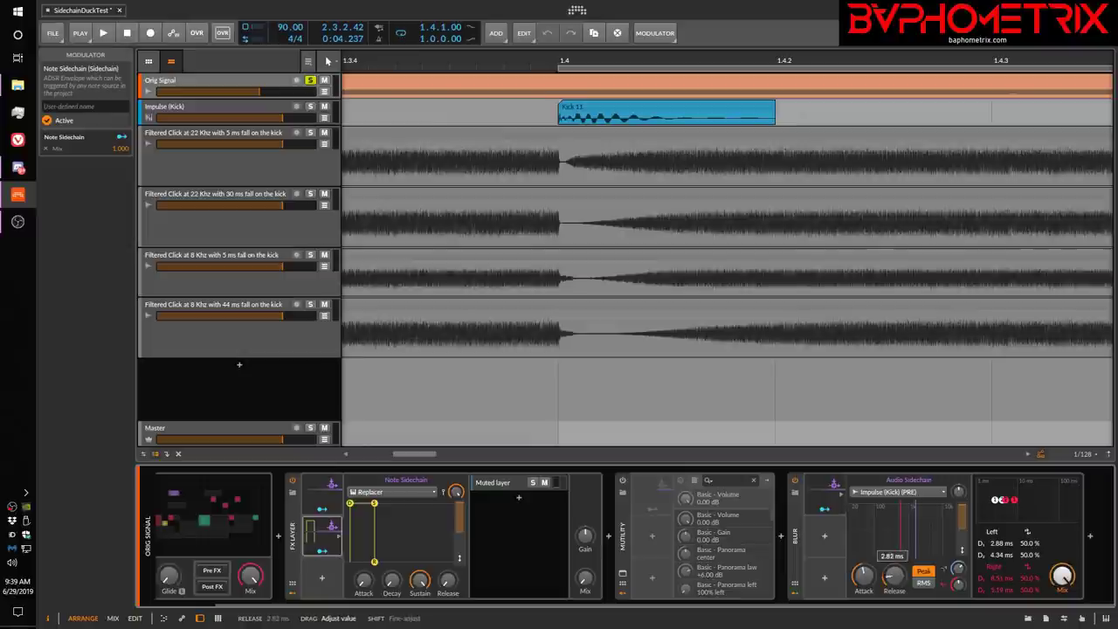
pyautogui.click(894, 573)
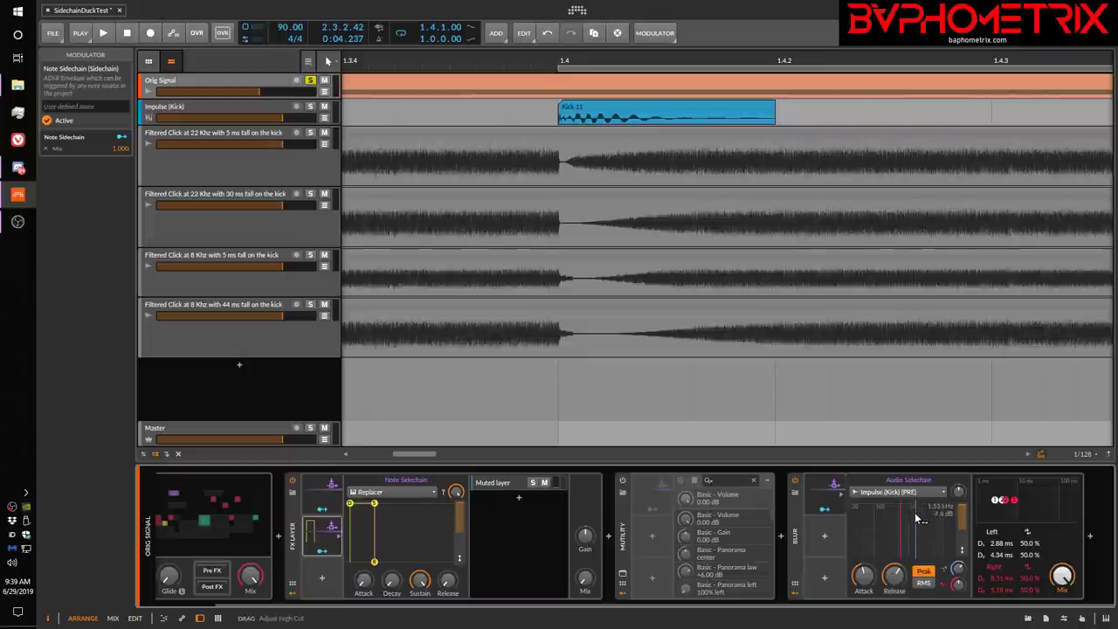
# - Delete the Blur device from the Orig Signal chain
pyautogui.click(798, 540)
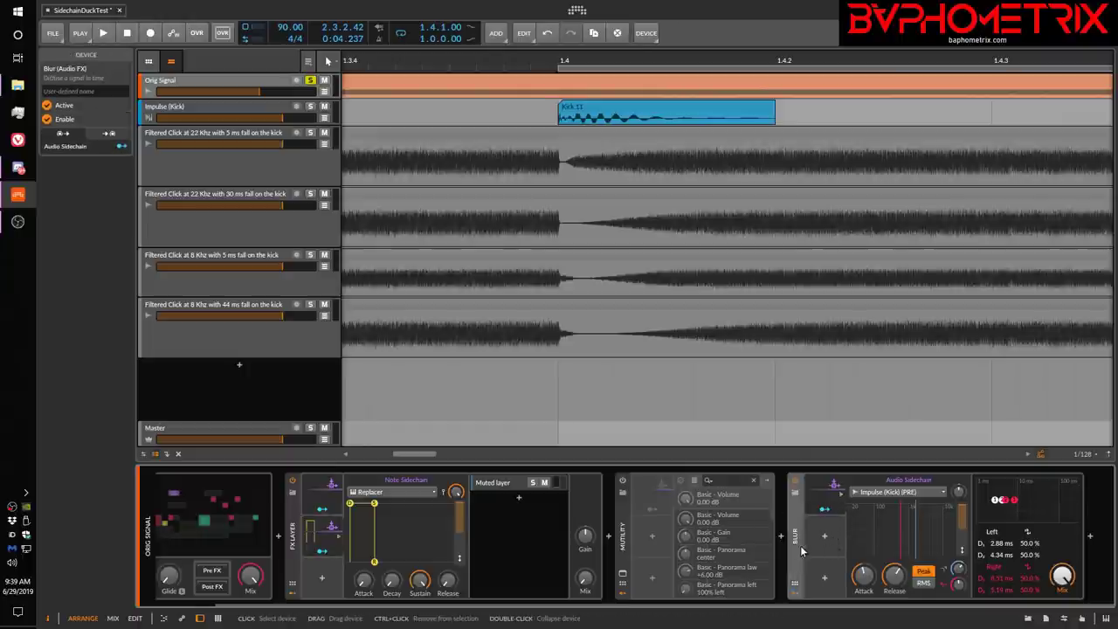
pyautogui.press('Delete')
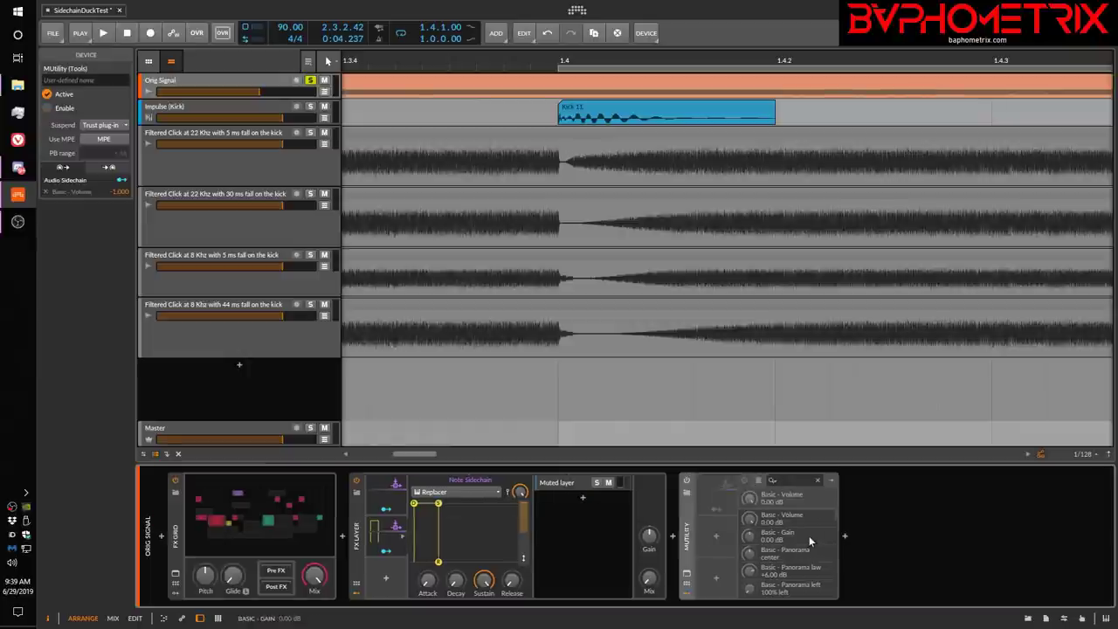
# - Select the Orig Signal track and increase its height in the arranger to show its waveform larger
pyautogui.click(225, 76)
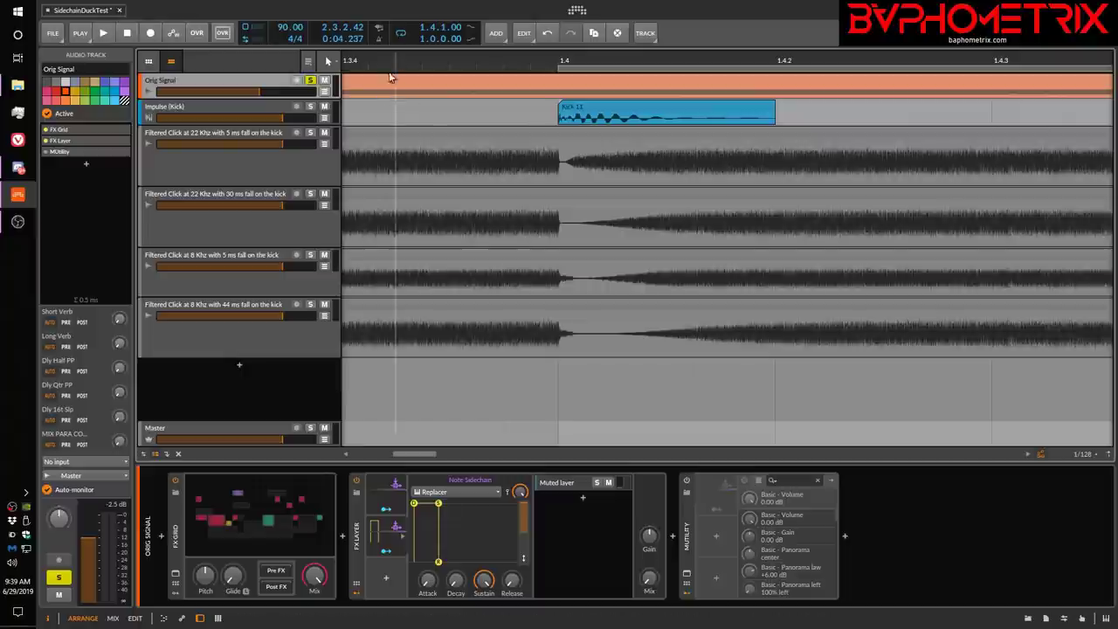
pyautogui.moveTo(284, 98); pyautogui.dragTo(287, 134)
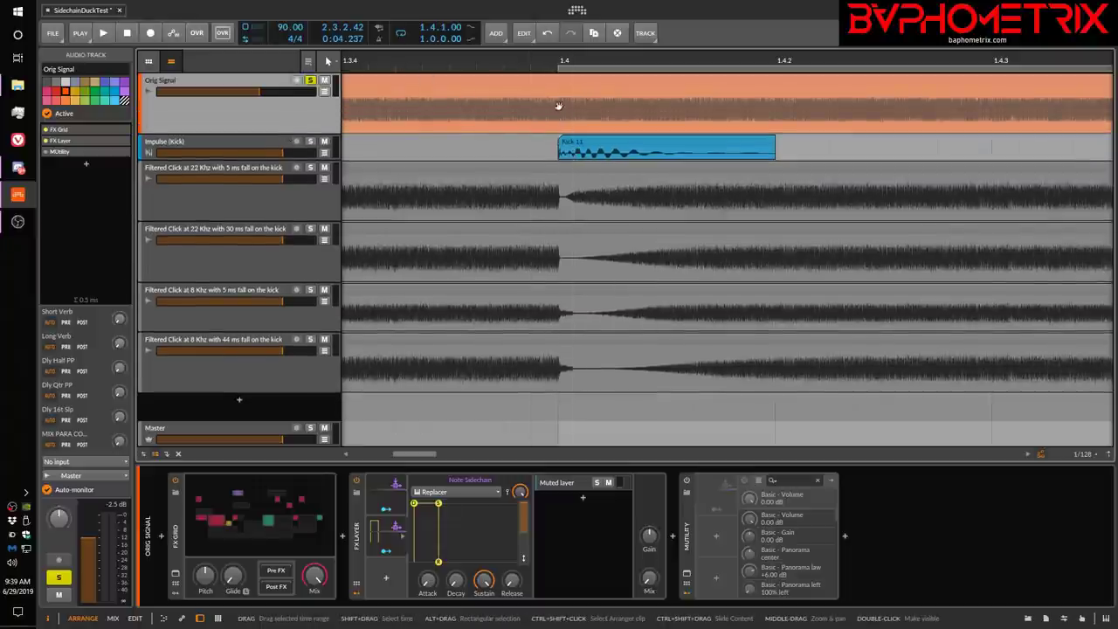
pyautogui.click(515, 114)
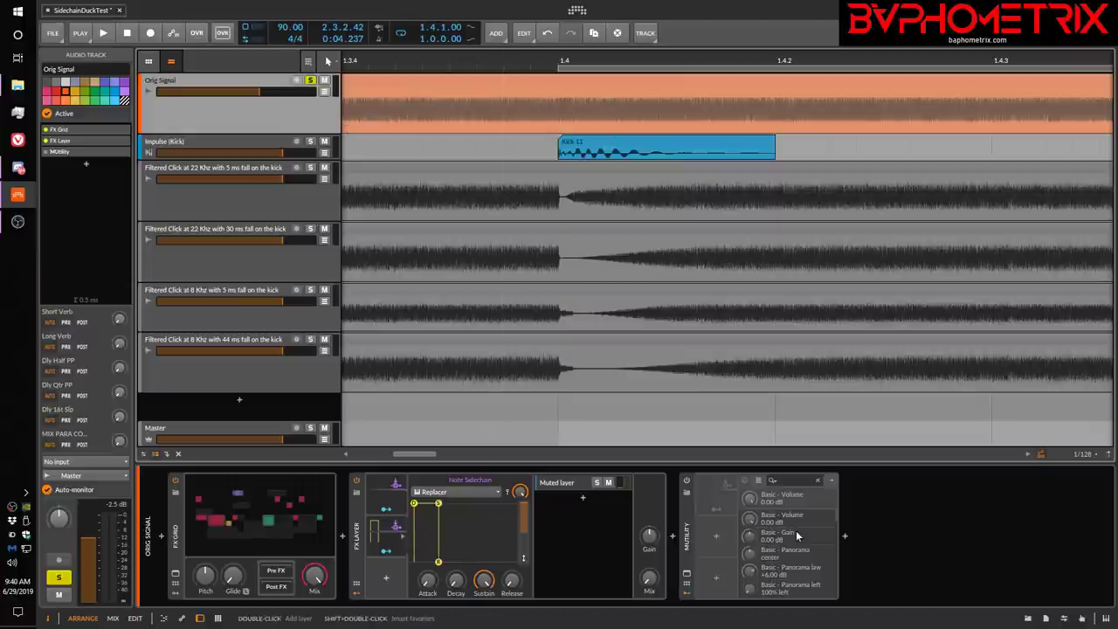
# - Find the Bitwig Tool device and insert it after MUtility on the Orig Signal track
pyautogui.click(845, 535)
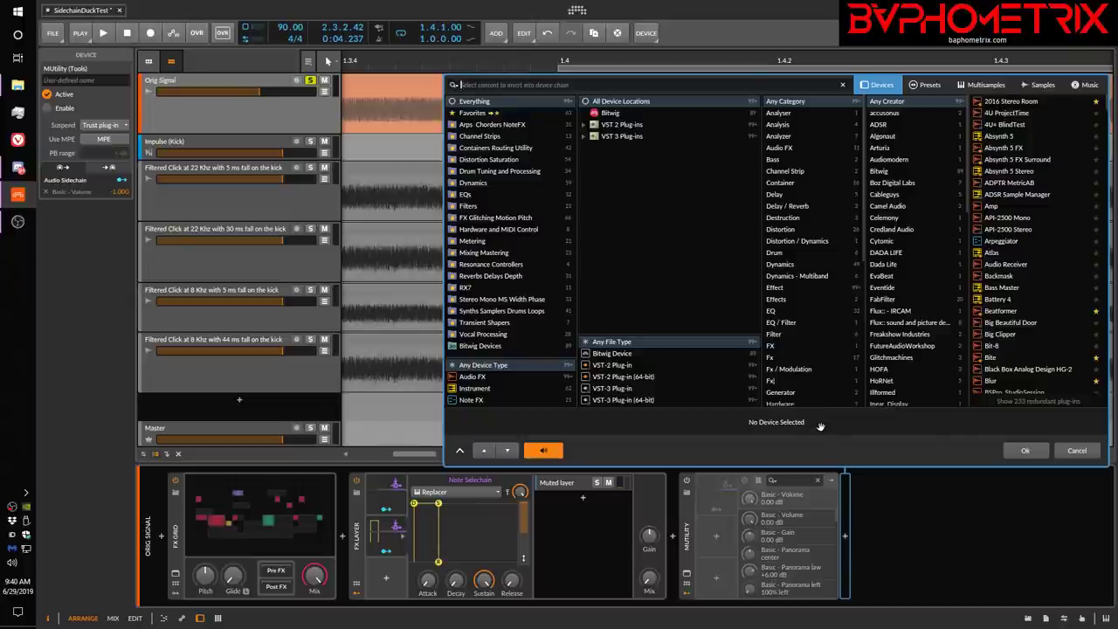
pyautogui.write('too')
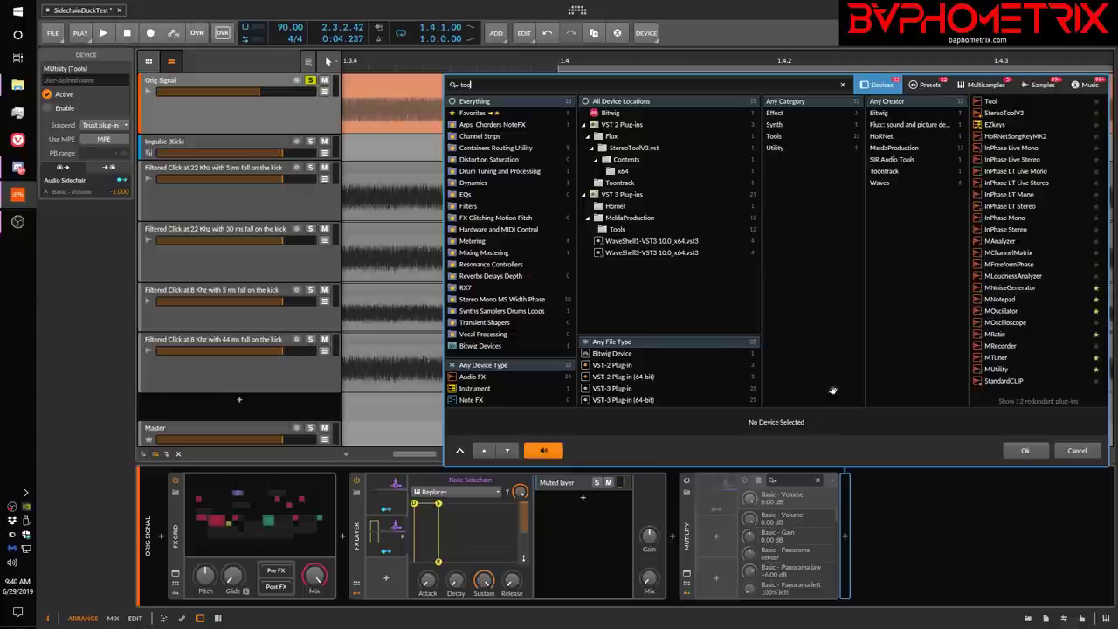
pyautogui.click(997, 102)
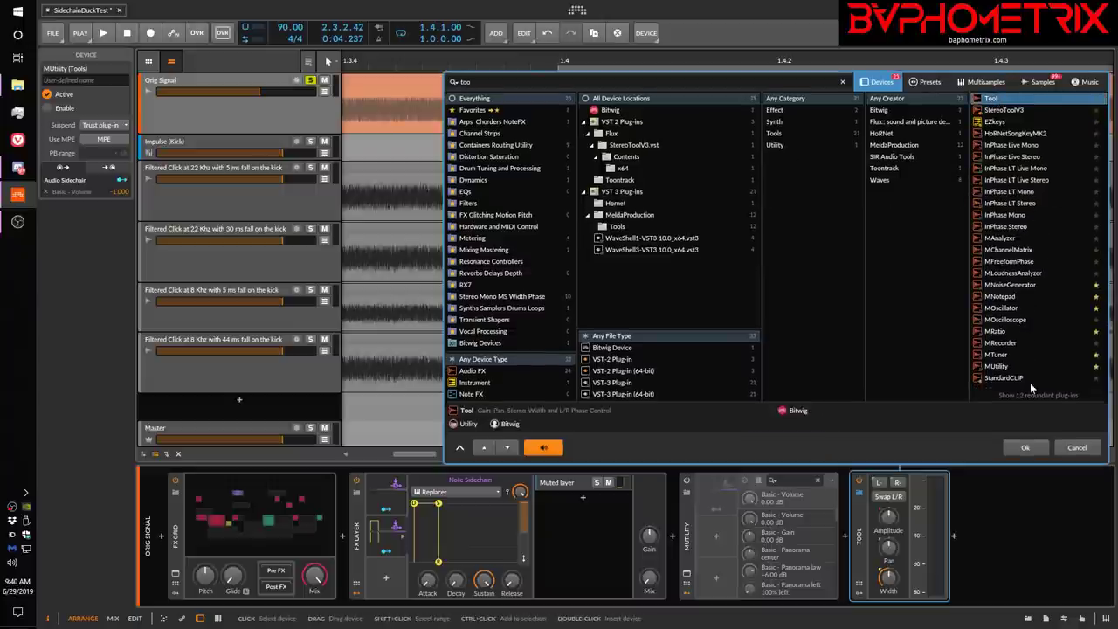
pyautogui.click(1018, 446)
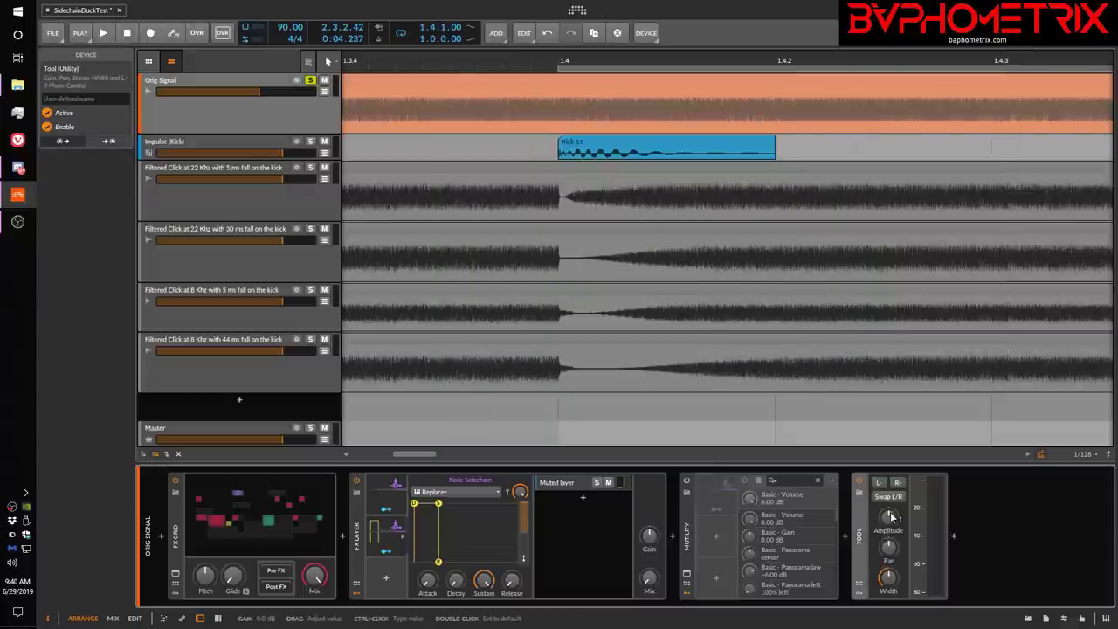
# - Try lowering the Tool's Amplitude to about -36.0 dB, and delete the Tool device from the chain
pyautogui.moveTo(891, 517); pyautogui.dragTo(891, 551)
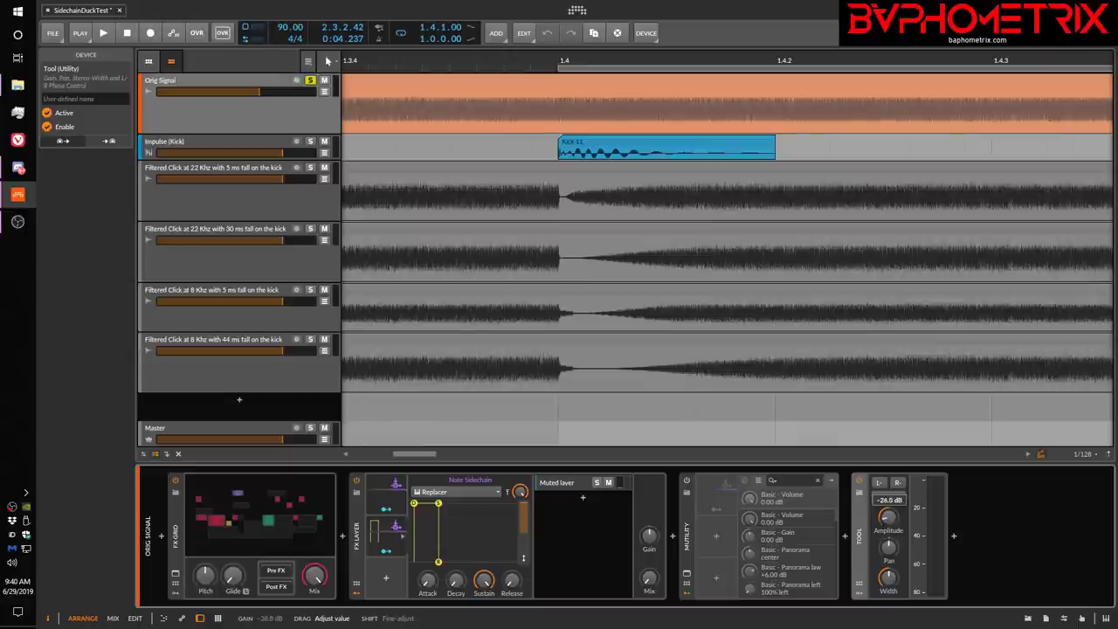
pyautogui.moveTo(888, 516)
pyautogui.mouseDown()
pyautogui.moveTo(888, 486)
pyautogui.moveTo(887, 522)
pyautogui.mouseUp()
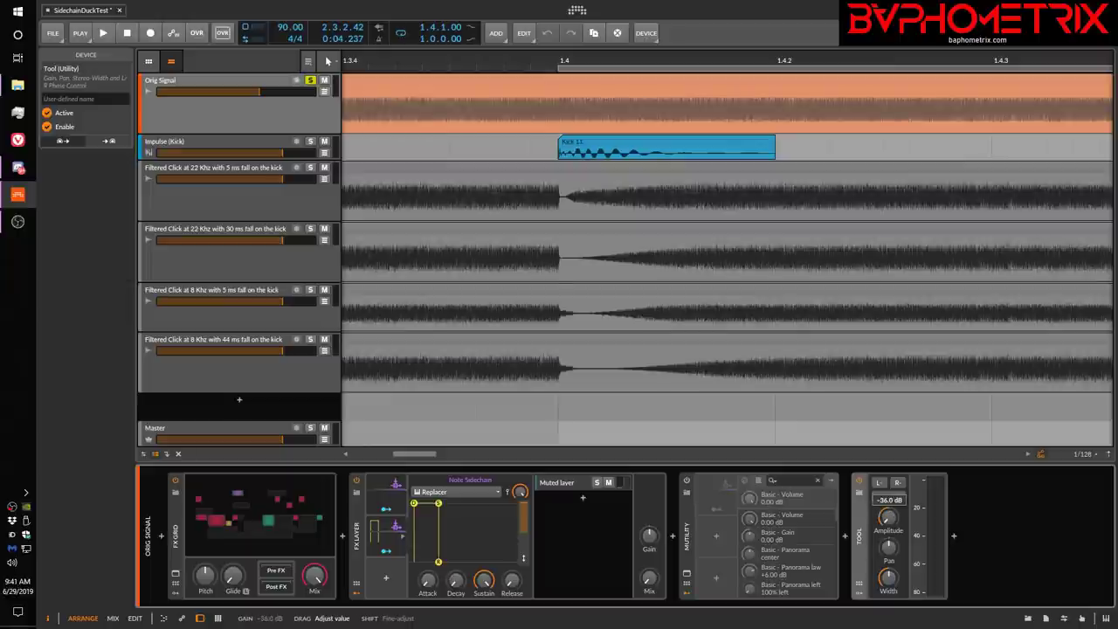
pyautogui.moveTo(888, 523); pyautogui.dragTo(888, 522)
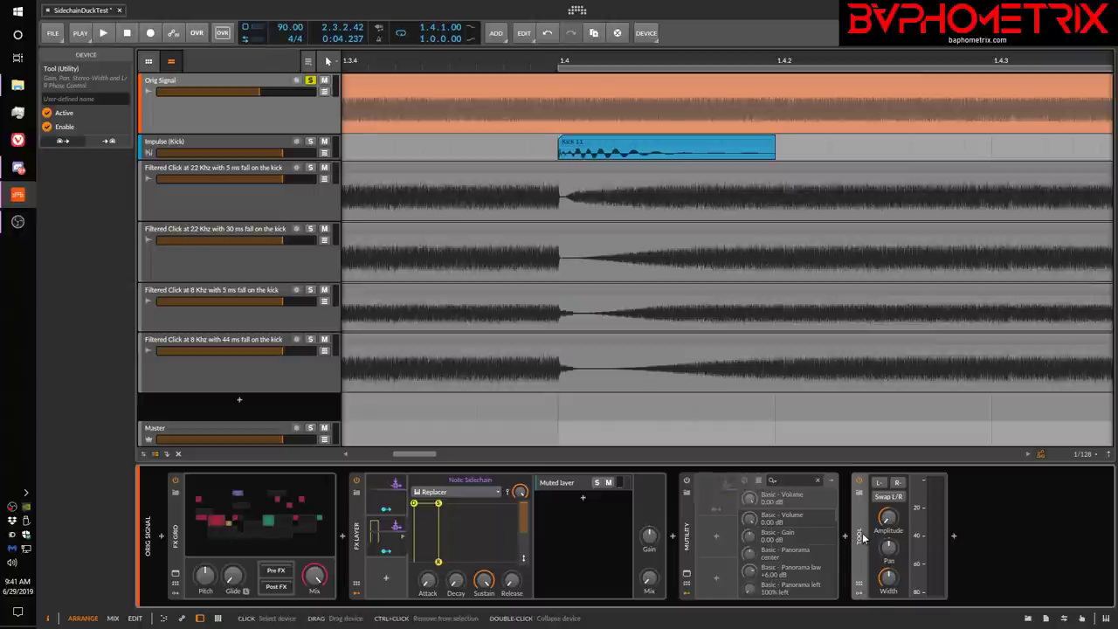
pyautogui.press('Delete')
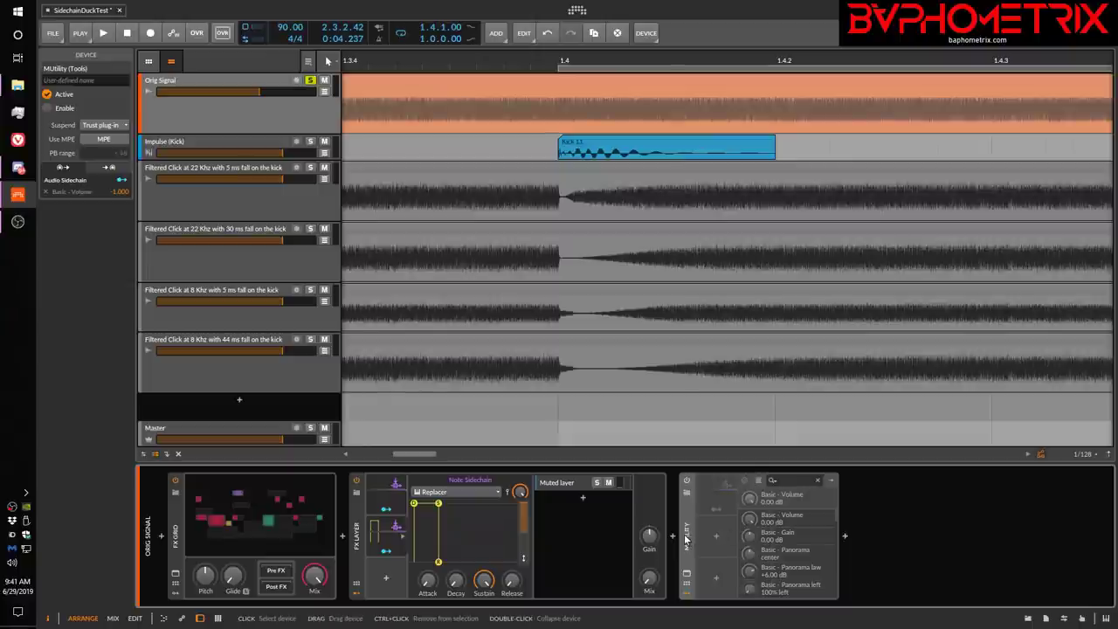
# - Enable MUtility on Orig Signal, test its Volume at silence, and reset the Volume to 0.00 dB
pyautogui.click(686, 480)
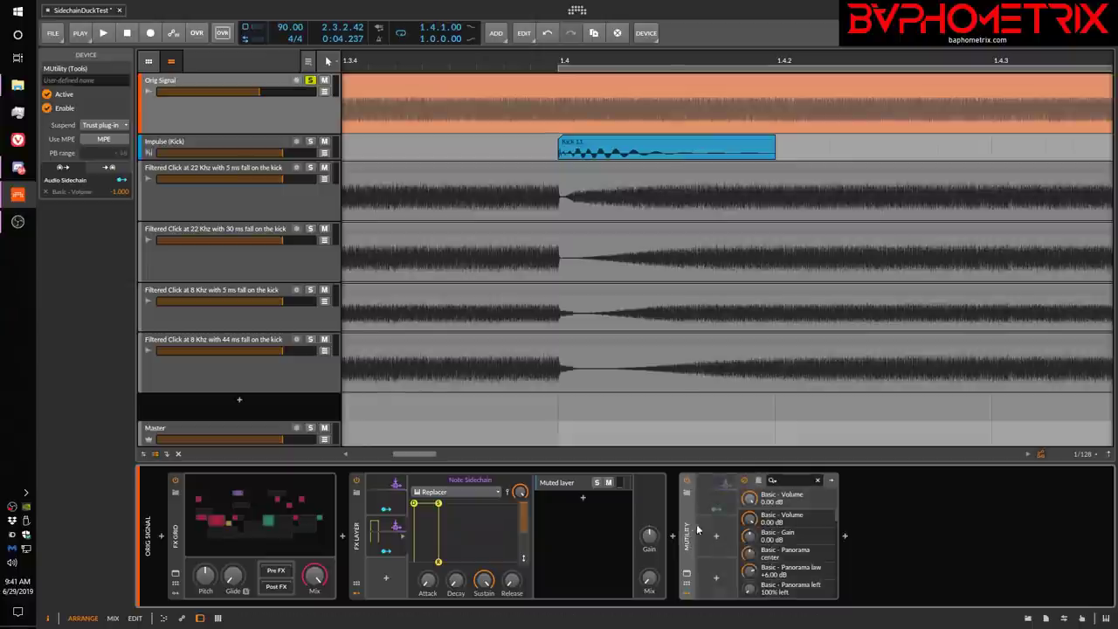
pyautogui.click(686, 573)
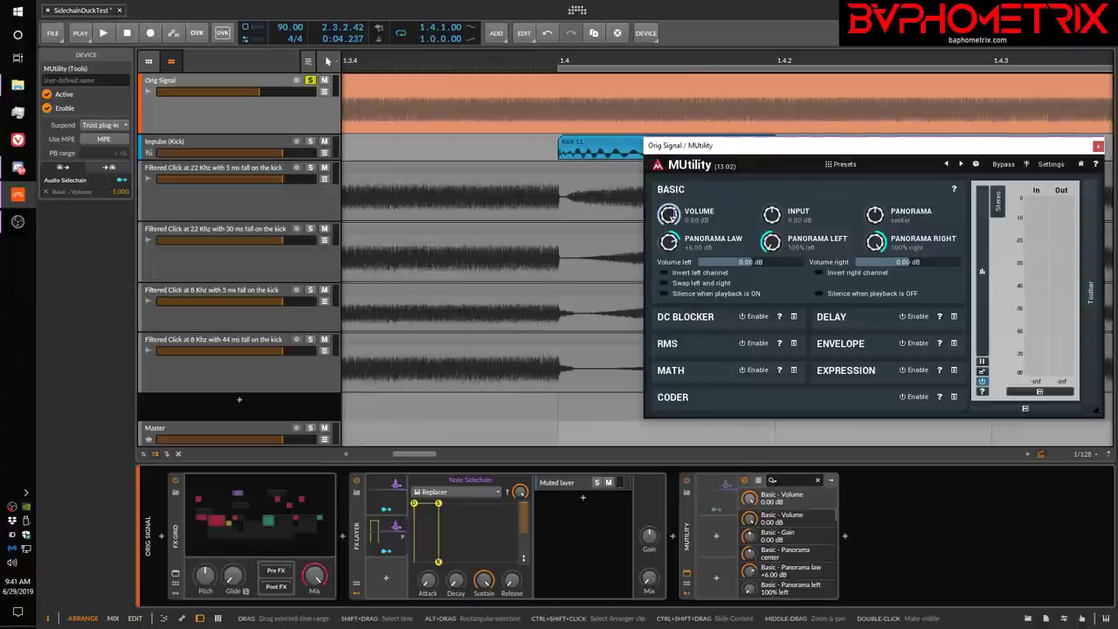
pyautogui.moveTo(668, 214); pyautogui.dragTo(668, 288)
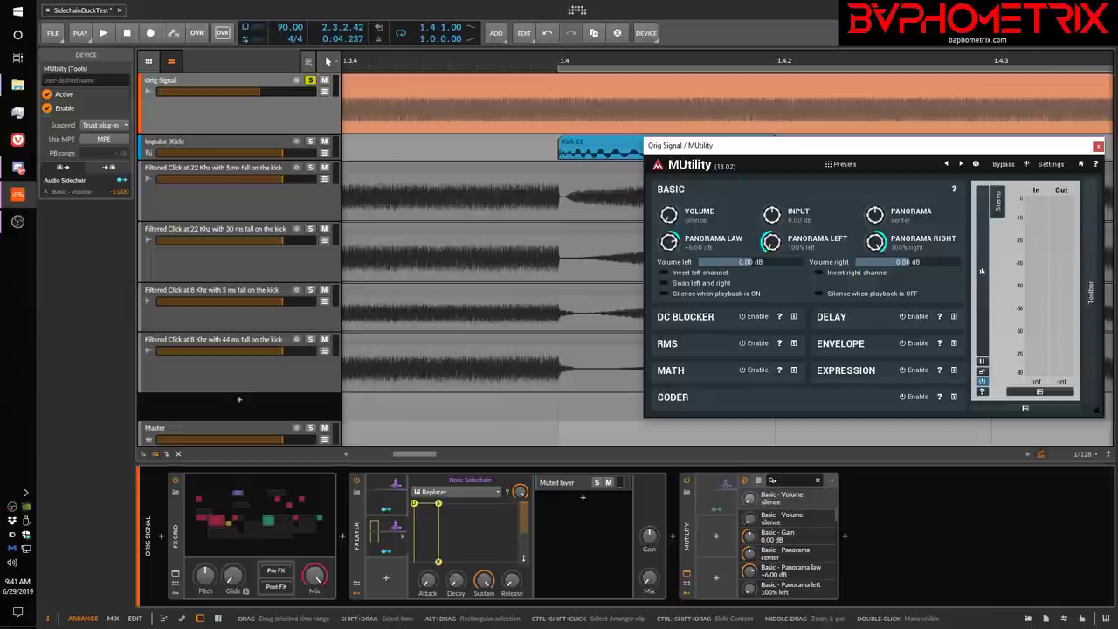
pyautogui.doubleClick(668, 214)
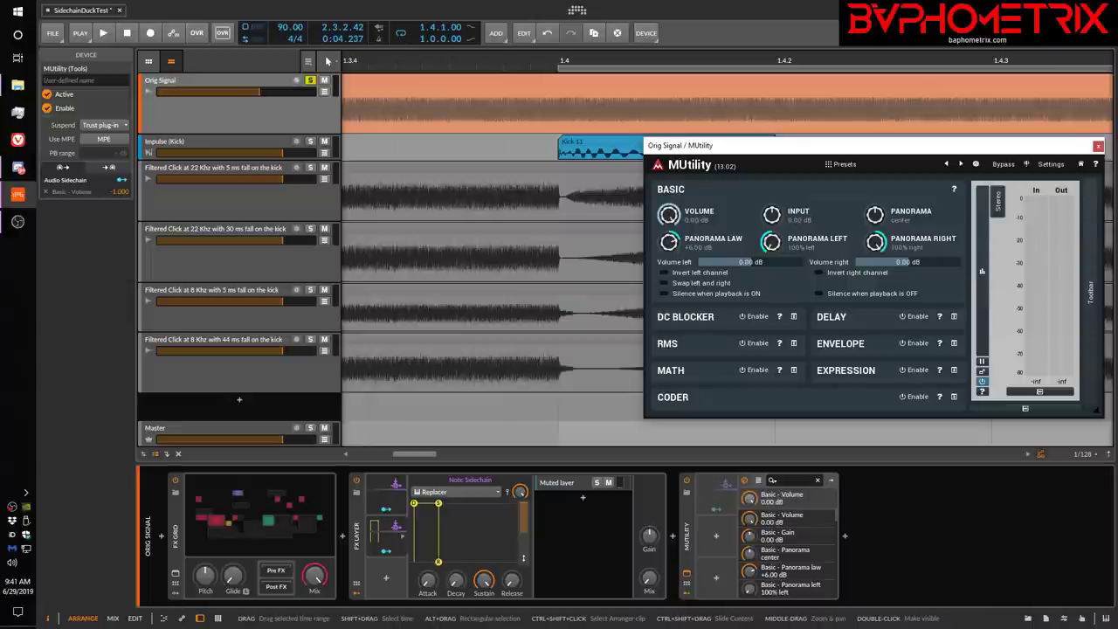
pyautogui.click(1098, 146)
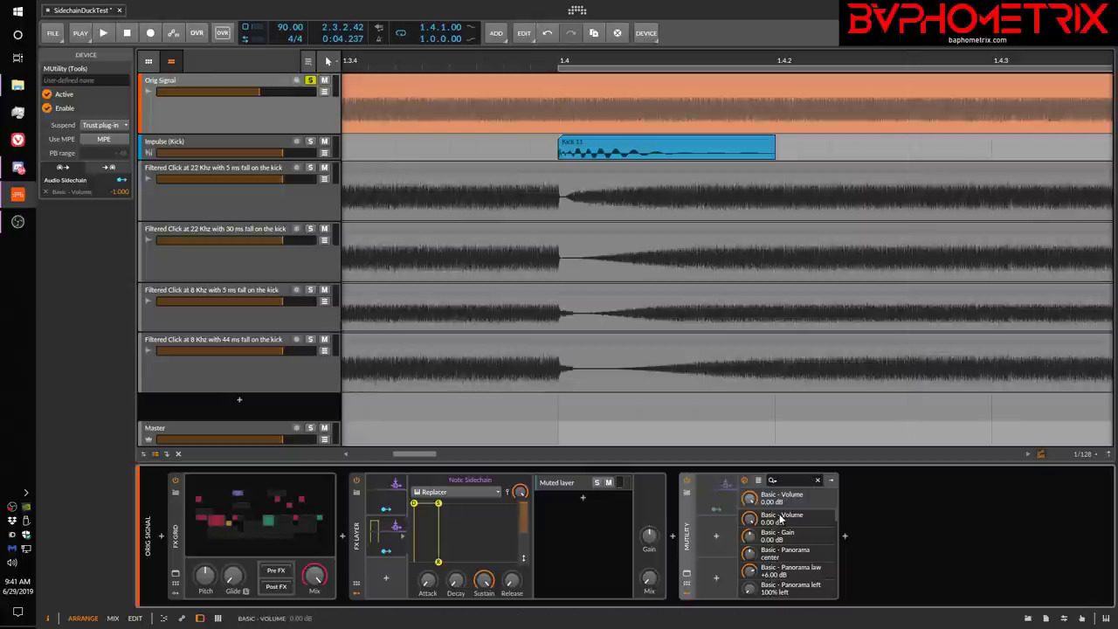
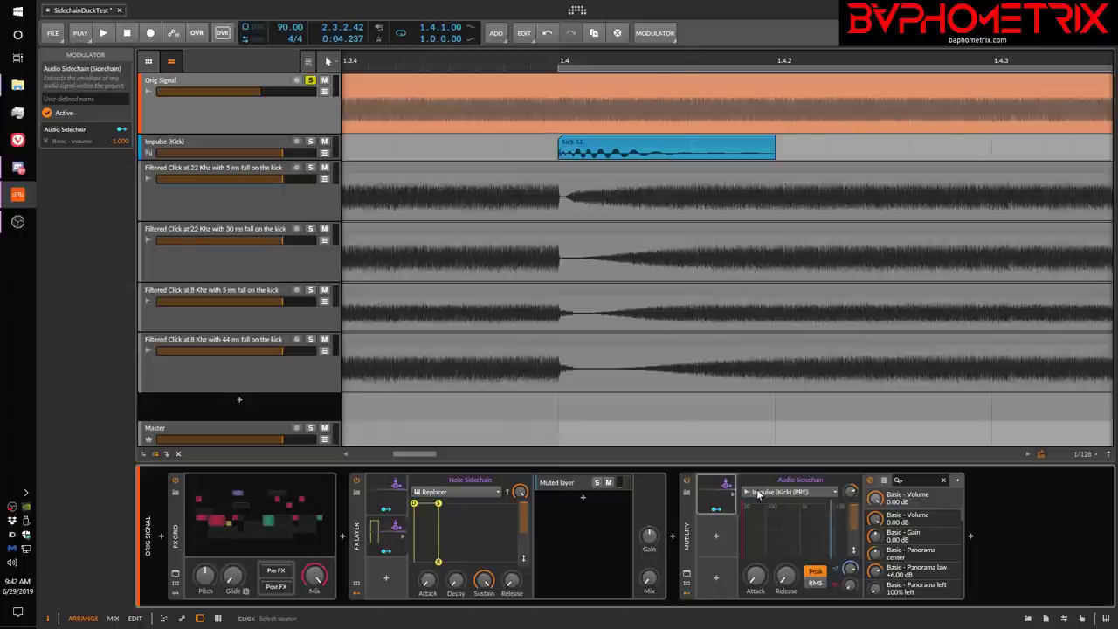
# - Check the Orig Signal channel and its devices in the mixer, and return to its device chain
pyautogui.press('m')
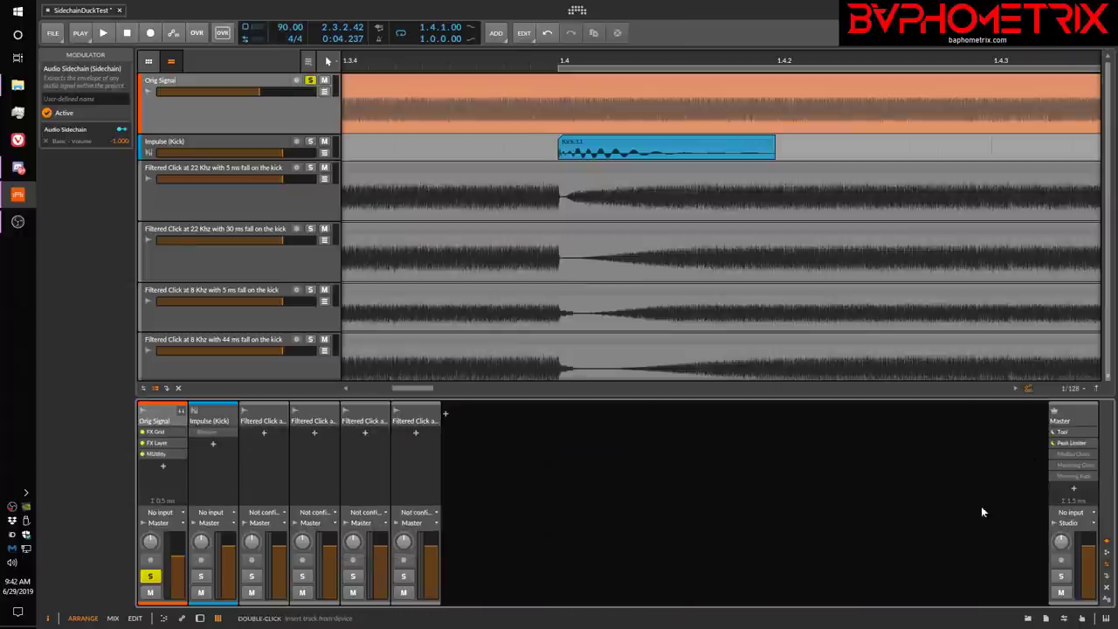
pyautogui.click(181, 484)
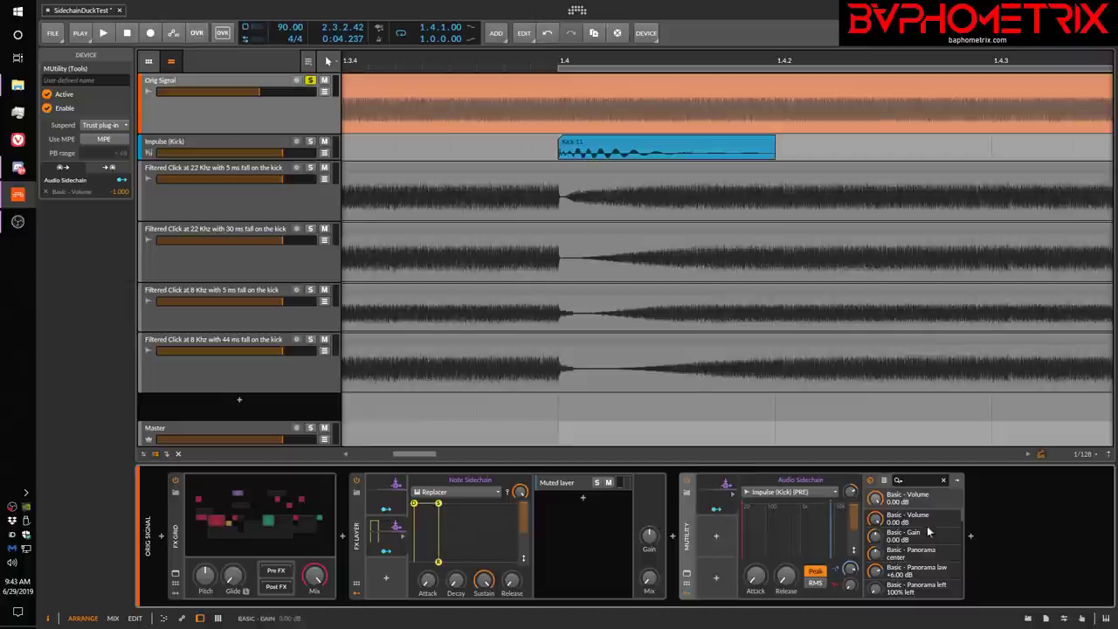
pyautogui.moveTo(878, 499); pyautogui.dragTo(878, 495)
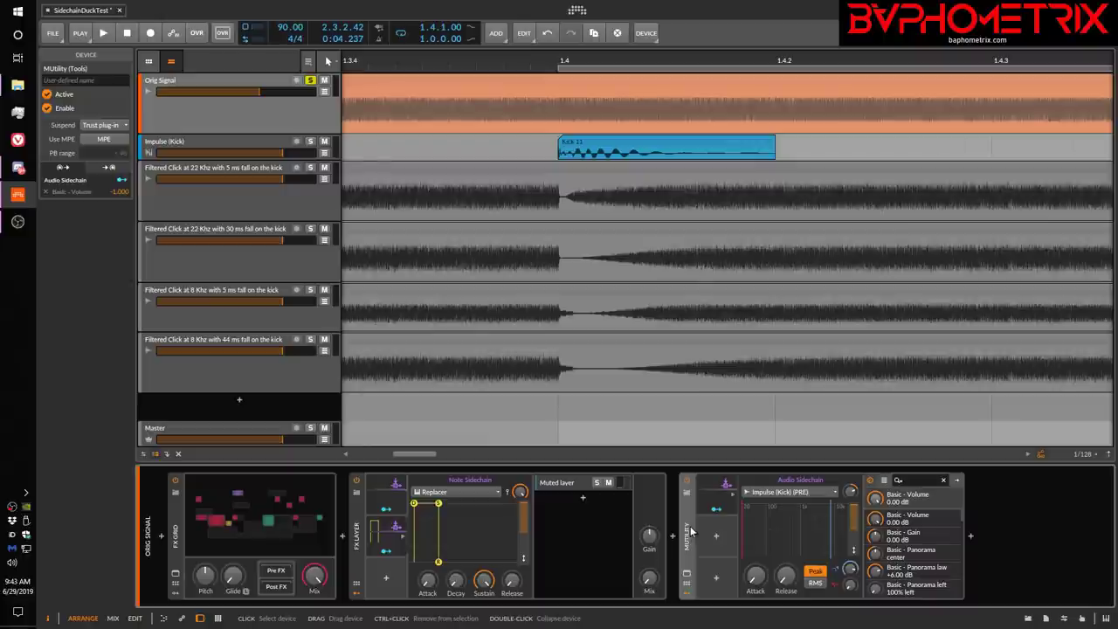
# - Deactivate the MUtility and FX Layer devices in the Orig Signal chain
pyautogui.hotkey('alt', 'a')
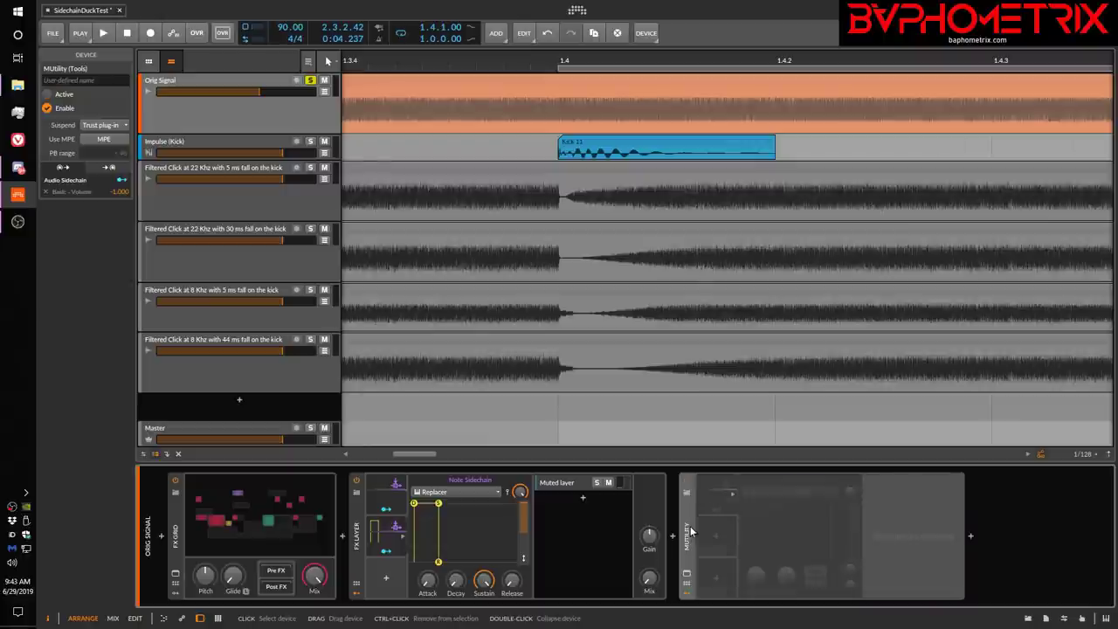
pyautogui.click(358, 536)
pyautogui.hotkey('alt', 'a')
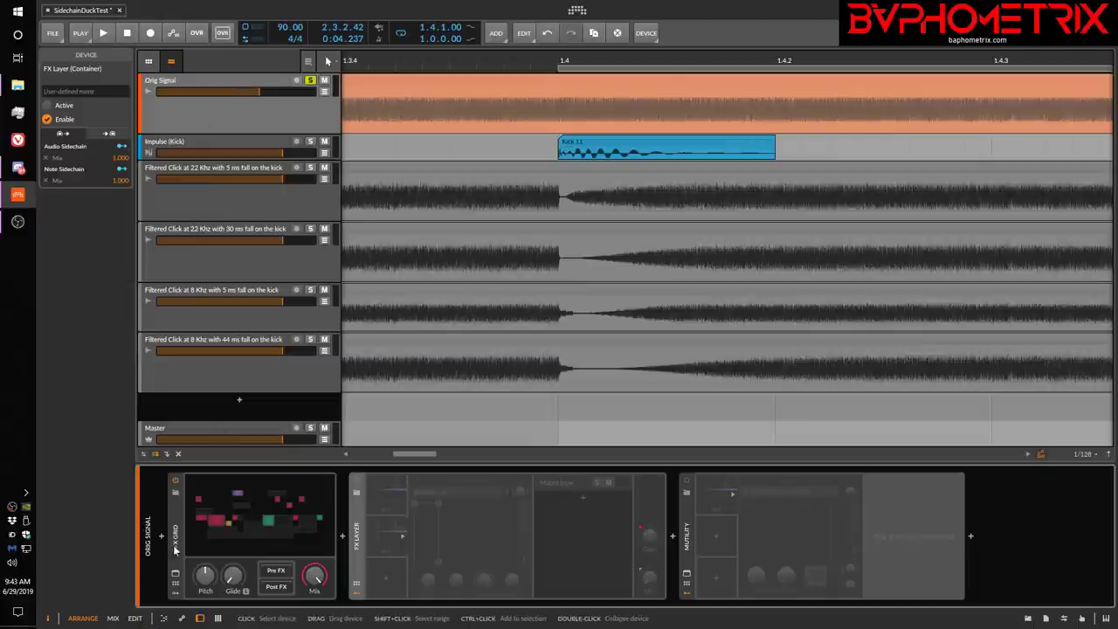
# - Look over the Precision Audio Ducker v2 patch of the FX Grid device, and close the patch view
pyautogui.doubleClick(262, 525)
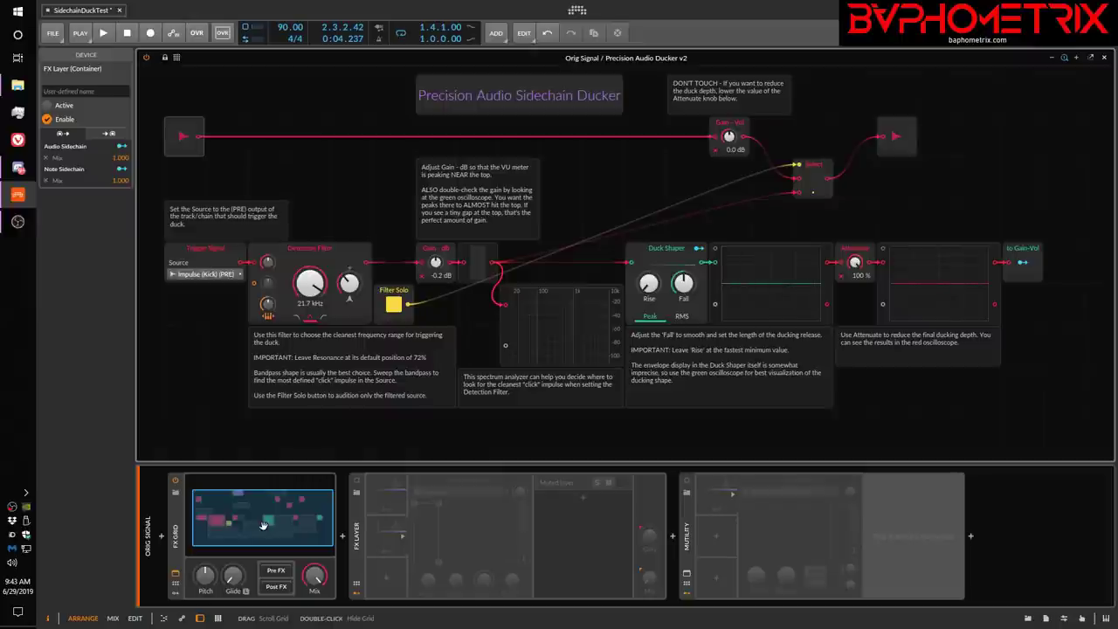
pyautogui.click(208, 553)
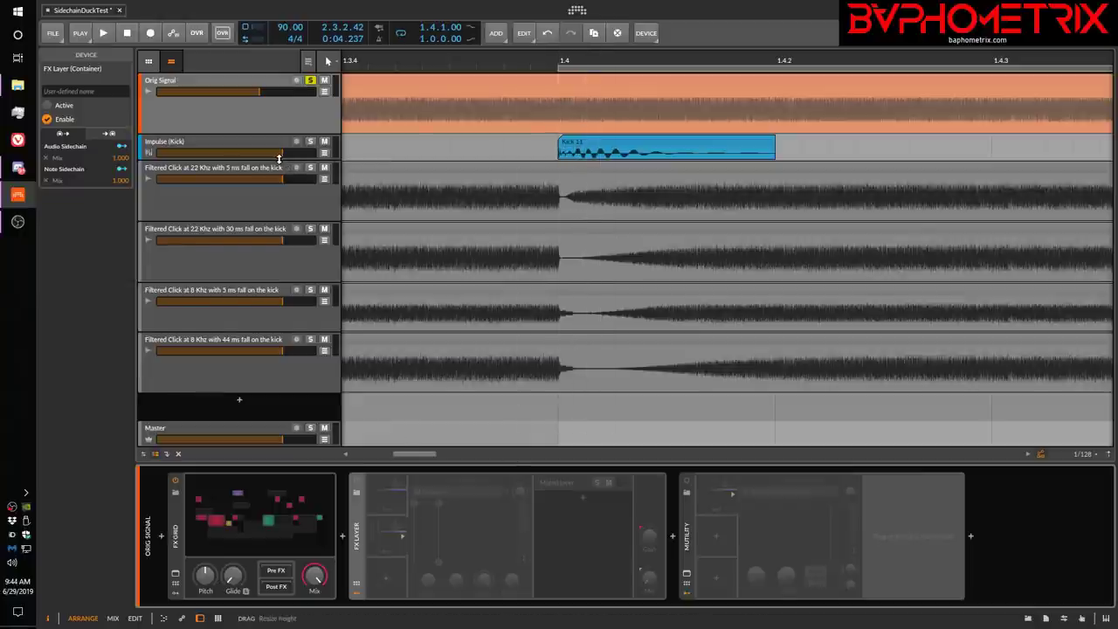
# - Increase the height of the Impulse (Kick) track and mark the kick's opening click from 1.4.1.00 to 1.4.1.07
pyautogui.moveTo(279, 160); pyautogui.dragTo(279, 188)
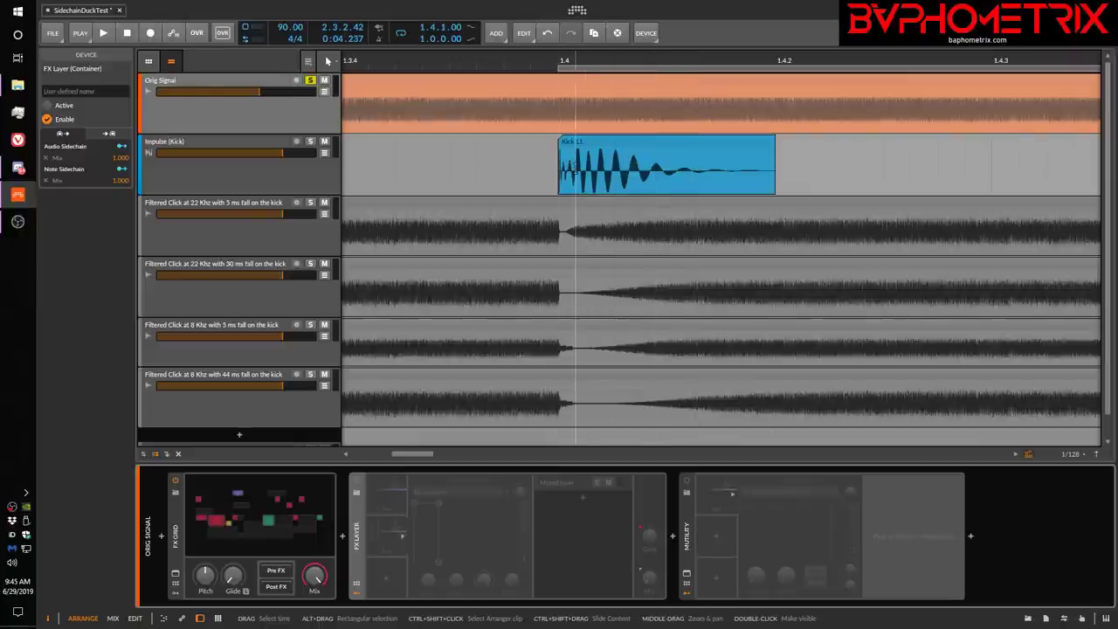
pyautogui.click(572, 170)
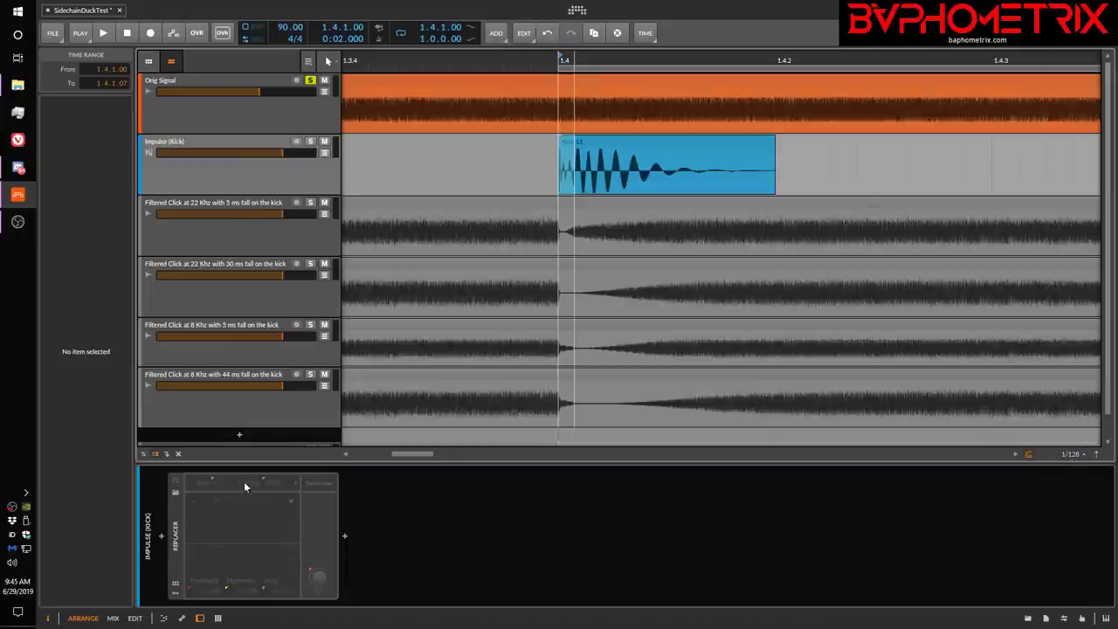
# - Review the Orig Signal track's ducker grid again and return to the arranger waveforms
pyautogui.click(234, 122)
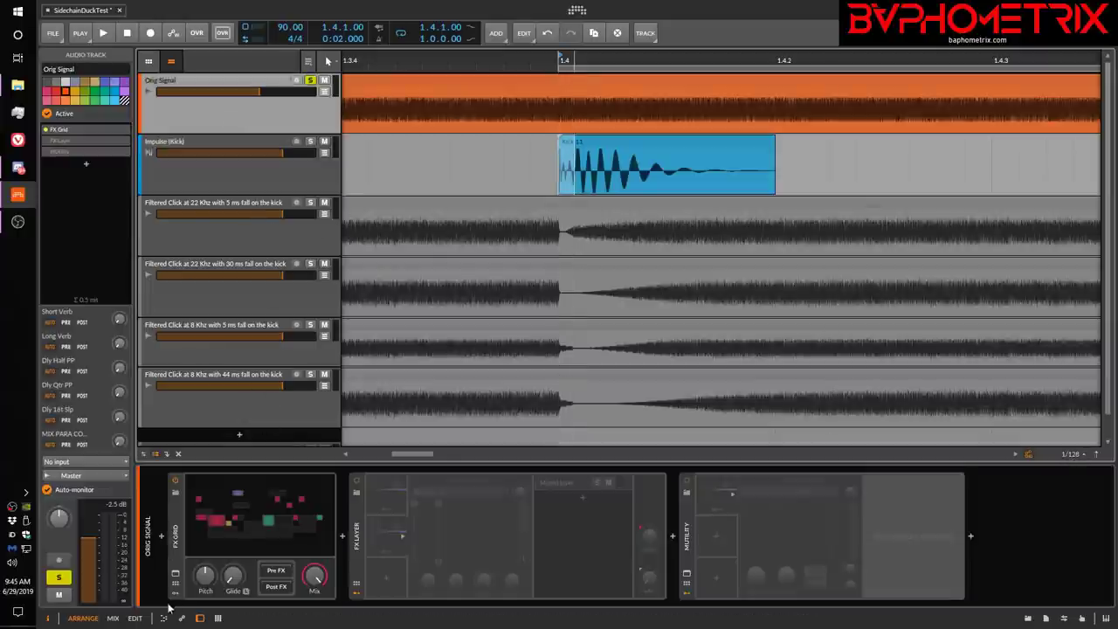
pyautogui.doubleClick(206, 526)
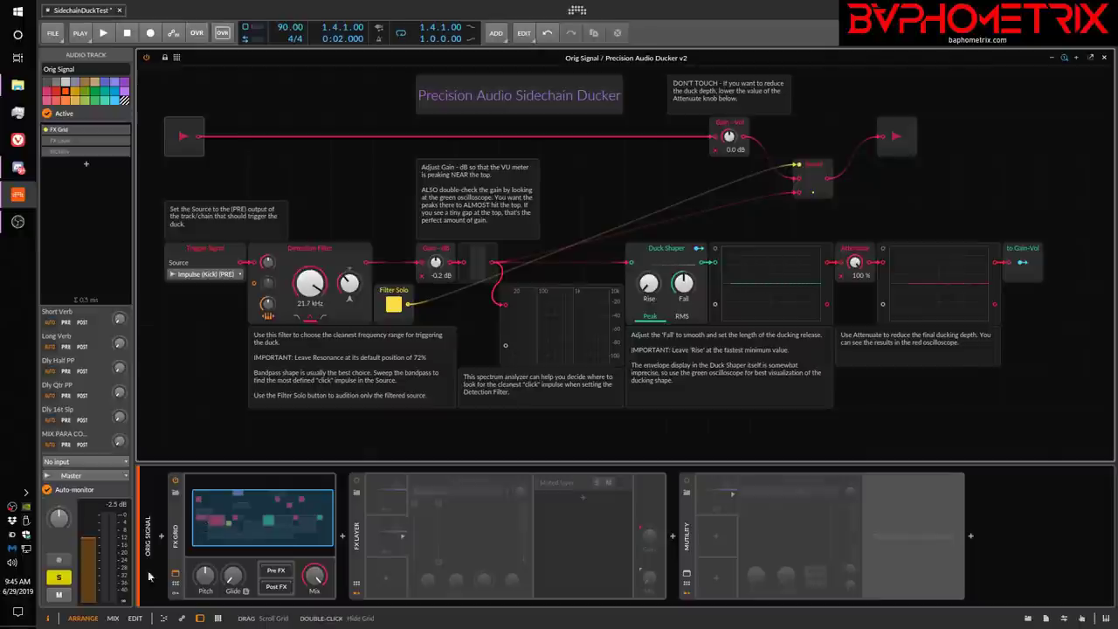
pyautogui.click(176, 574)
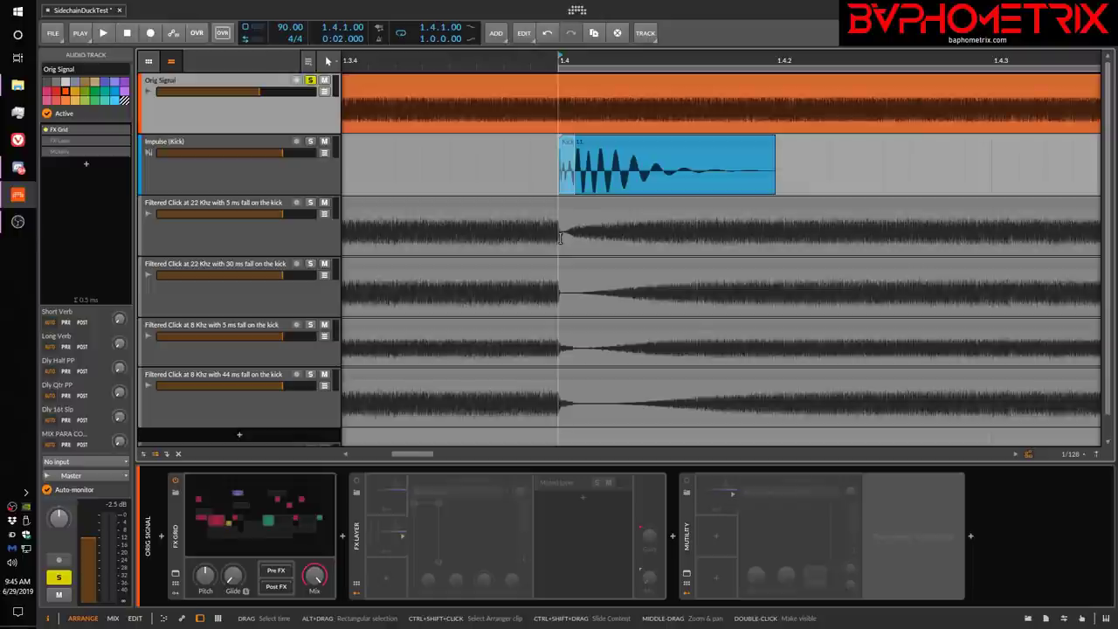
# - Examine the kick's initial click at 1.4.1.00 against the start of the ducking on the filtered click tracks, close up and from farther out
pyautogui.click(561, 236)
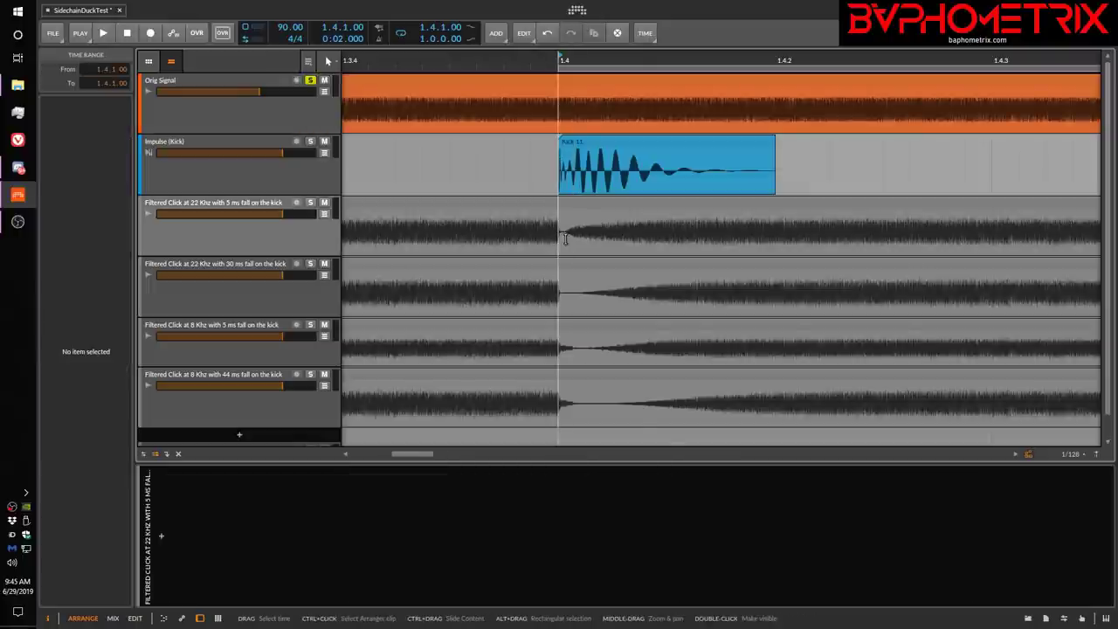
pyautogui.scroll(4, 565, 237)
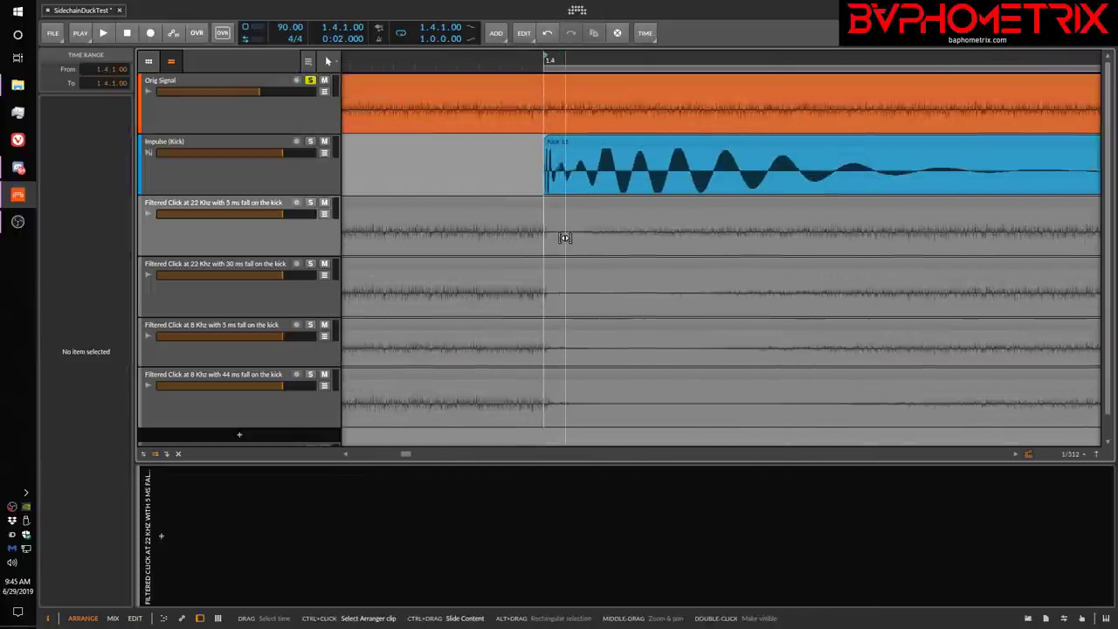
pyautogui.scroll(-2, 565, 236)
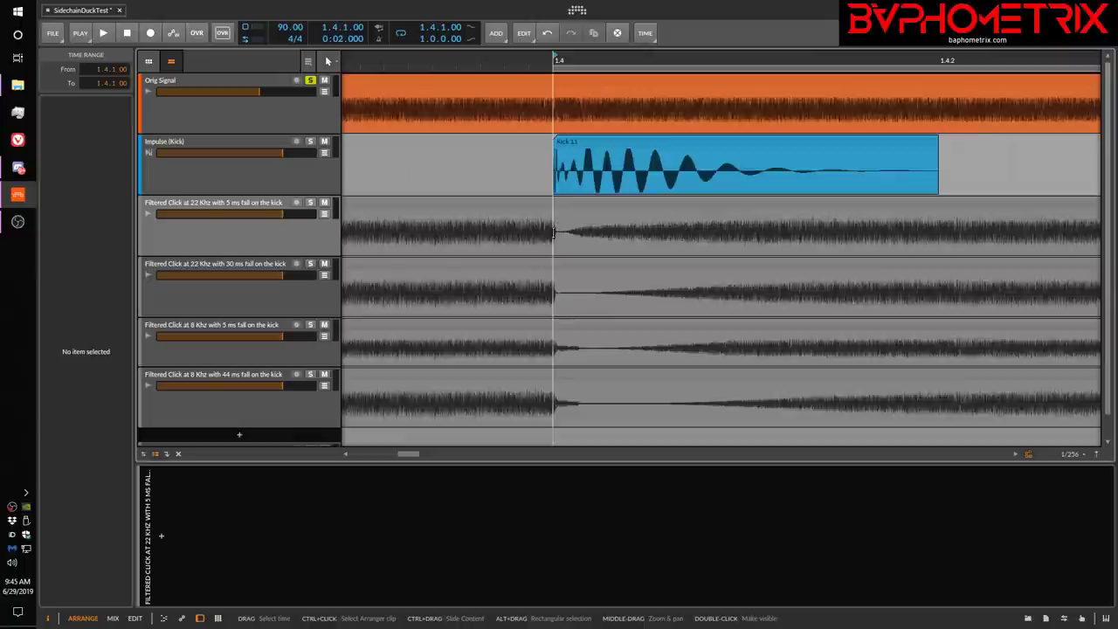
pyautogui.scroll(2, 552, 231)
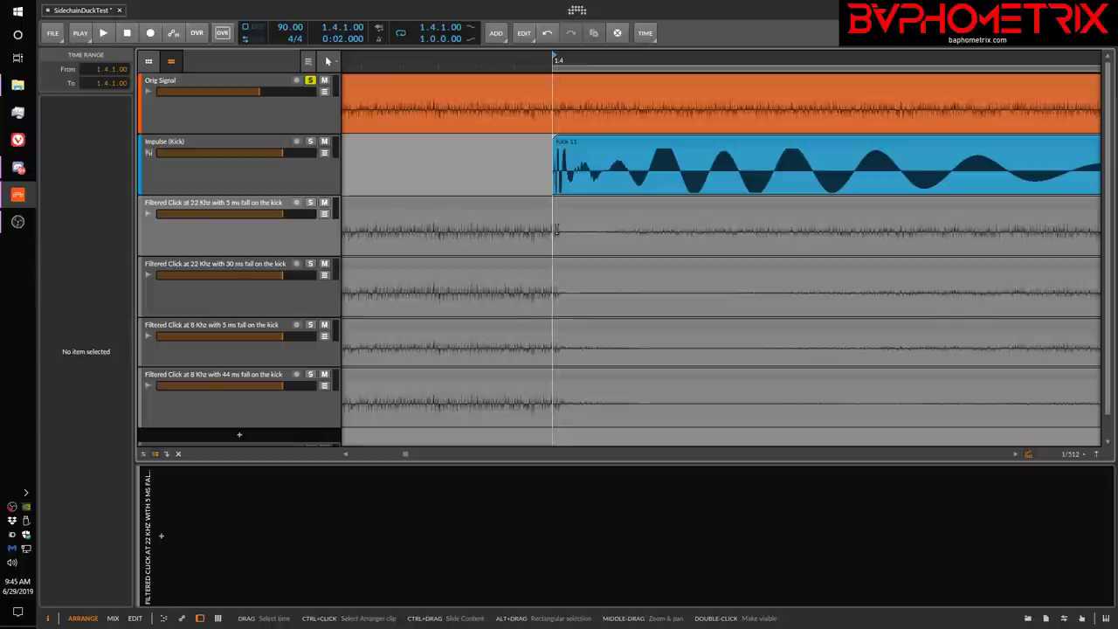
pyautogui.scroll(-4, 557, 229)
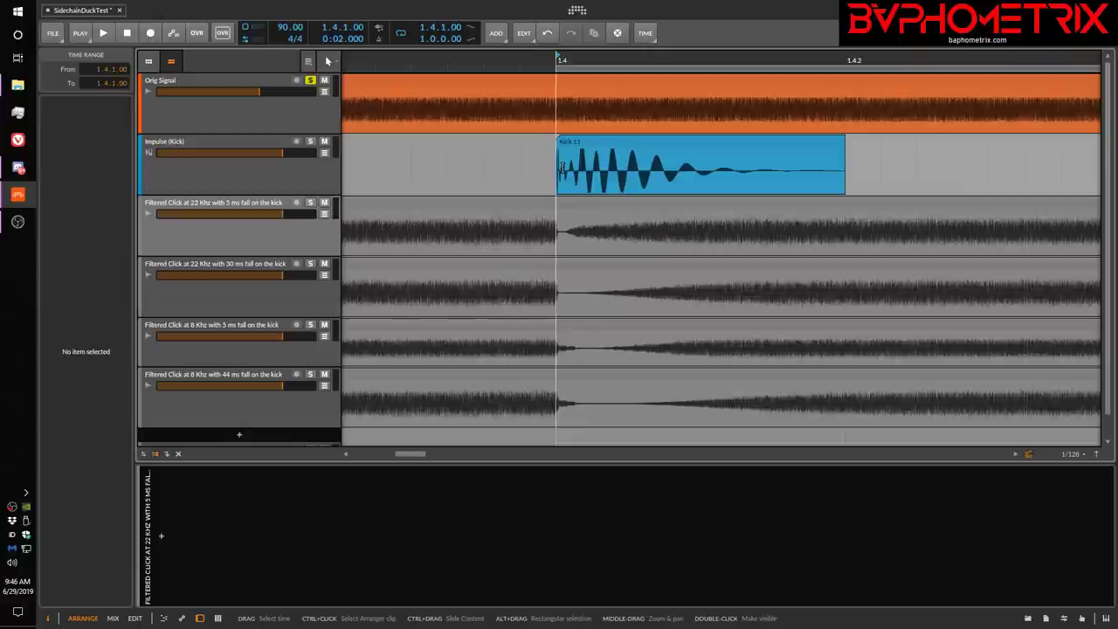
pyautogui.scroll(6, 562, 166)
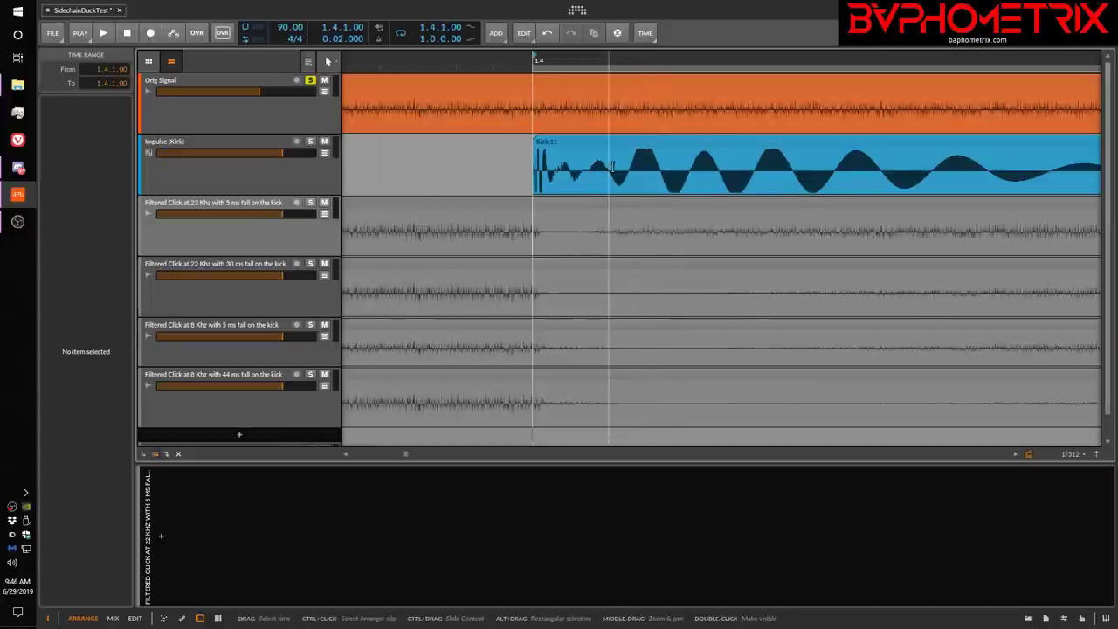
pyautogui.scroll(-1, 612, 166)
pyautogui.scroll(1, 611, 166)
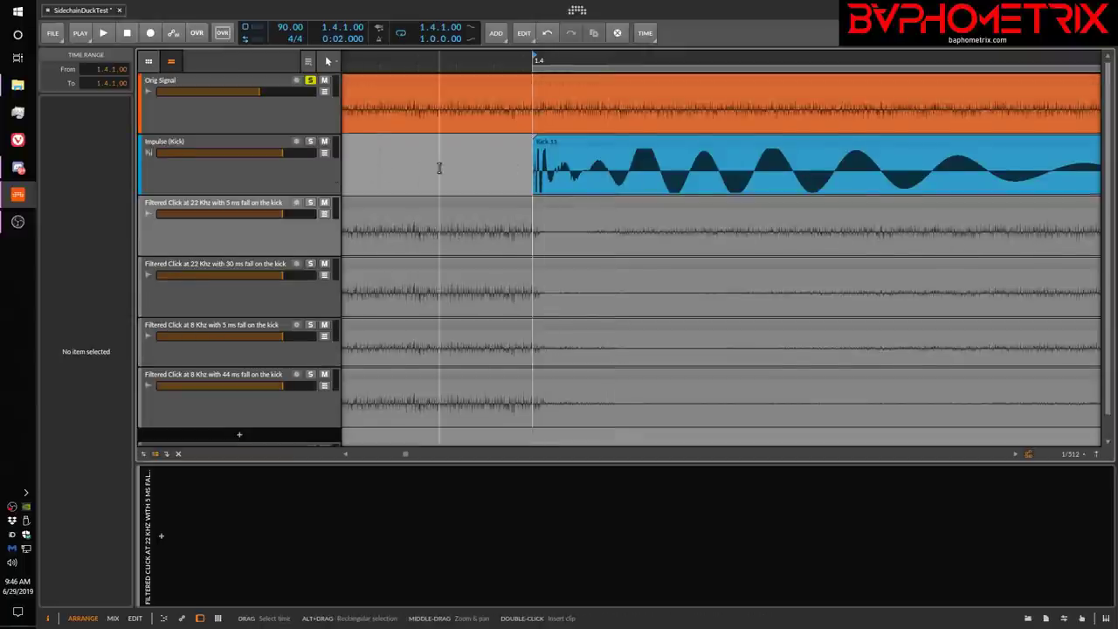
pyautogui.scroll(-5, 536, 166)
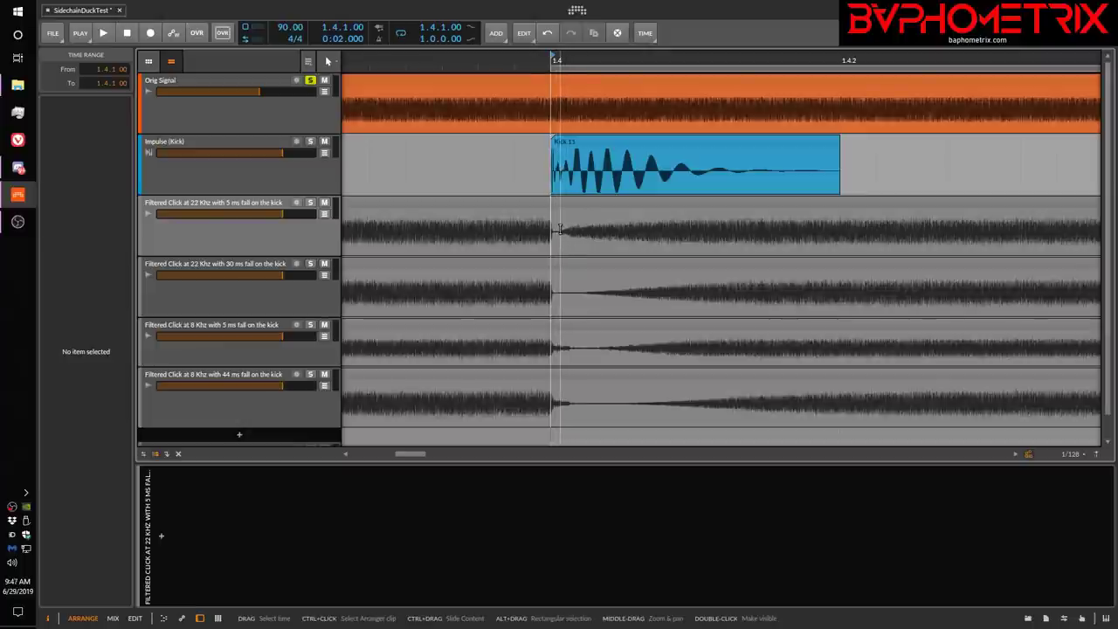
# - Mark the fully ducked start of the 22 Khz 5 ms fall waveform at 1.4.1.00 and its recovery point at 1.4.1.37
pyautogui.moveTo(560, 229); pyautogui.dragTo(549, 230)
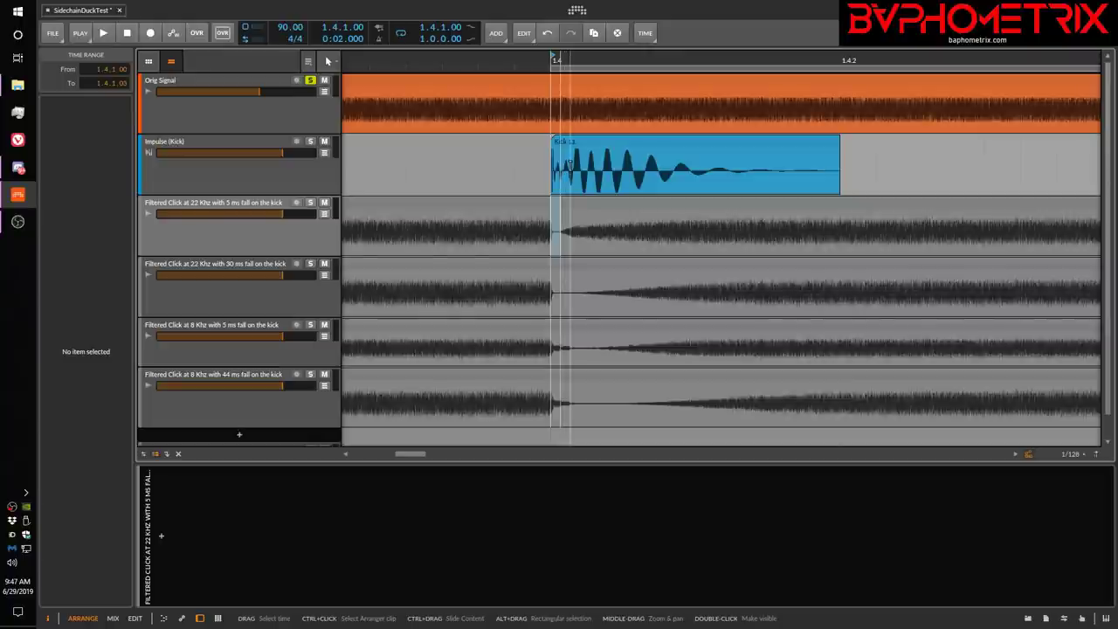
pyautogui.moveTo(559, 240); pyautogui.dragTo(565, 237)
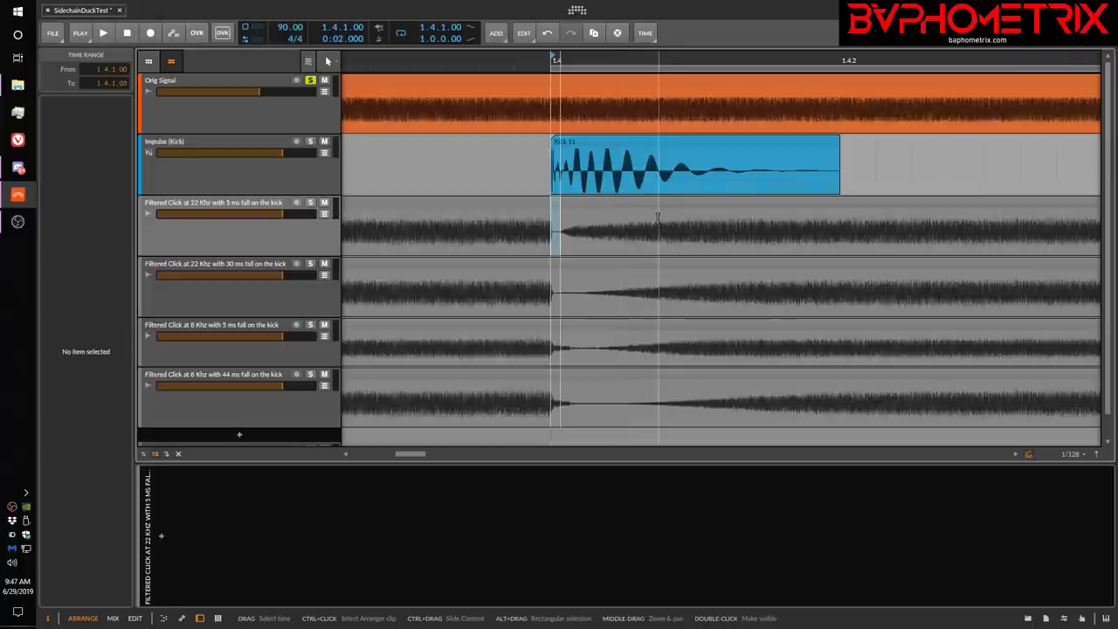
pyautogui.click(657, 218)
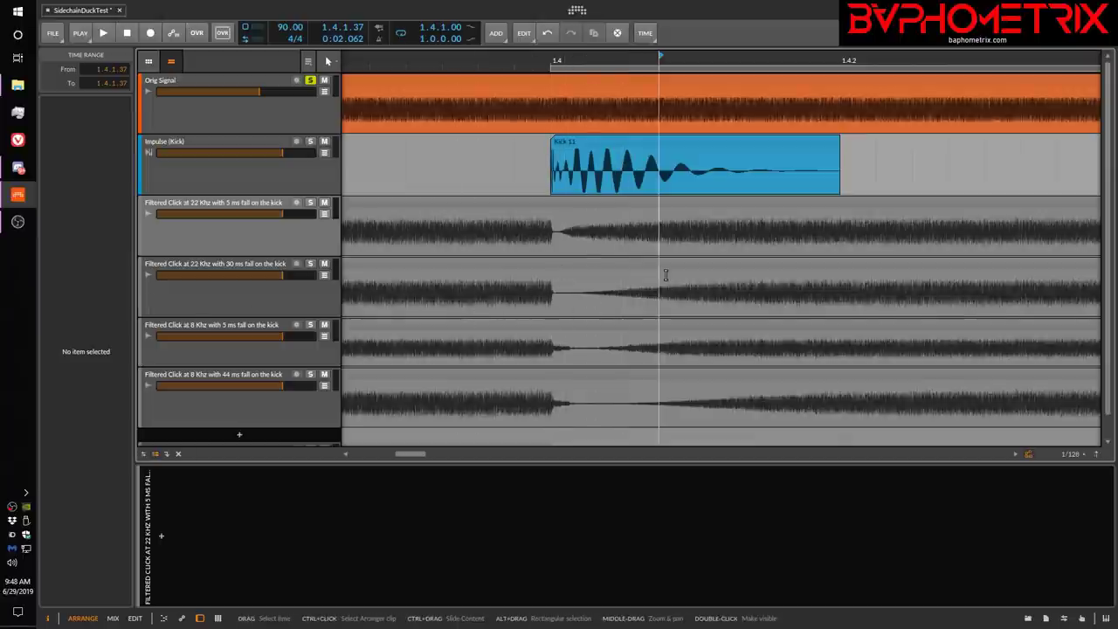
# - Compare the 22 Khz 30 ms fall waveform with the kick at 1.4.1.12, 1.4.1.25, 1.4.1.33 and 1.4.1.37
pyautogui.click(585, 282)
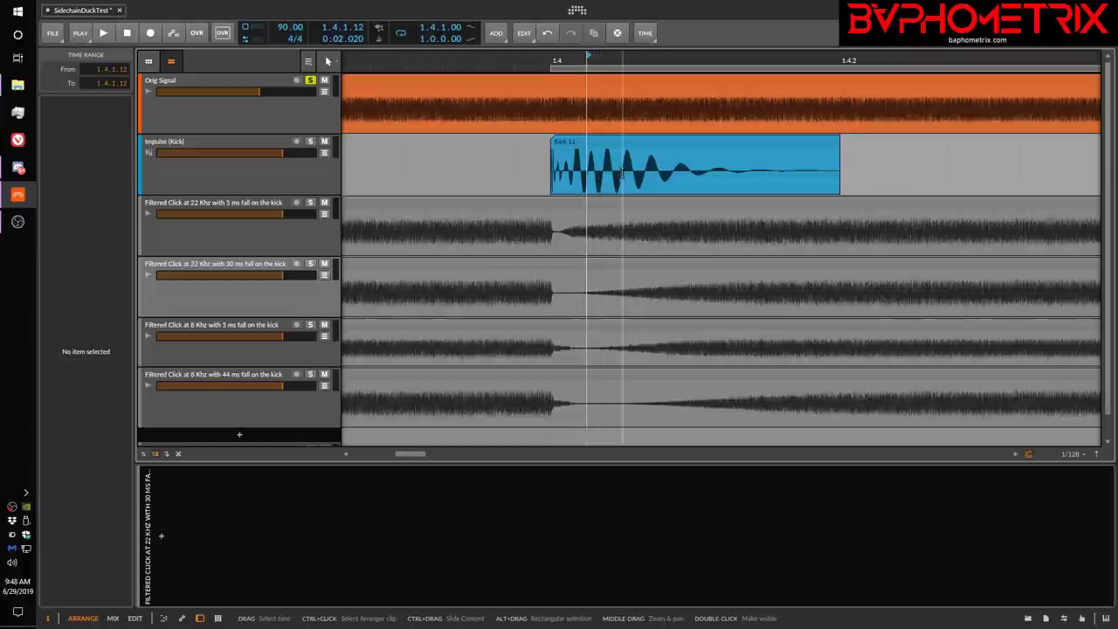
pyautogui.click(623, 170)
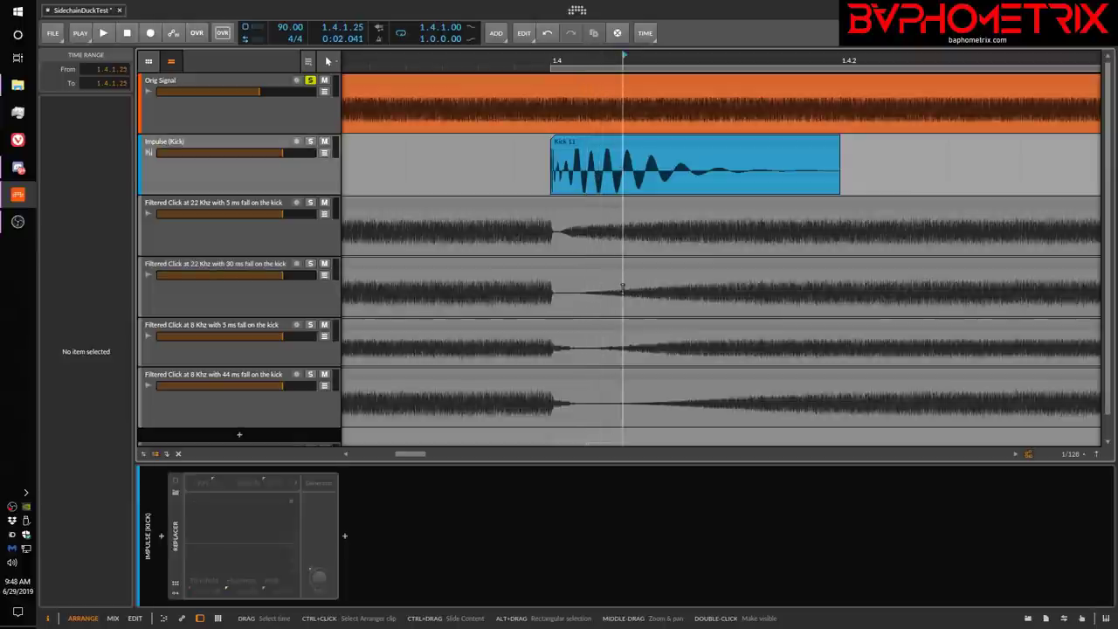
pyautogui.click(648, 166)
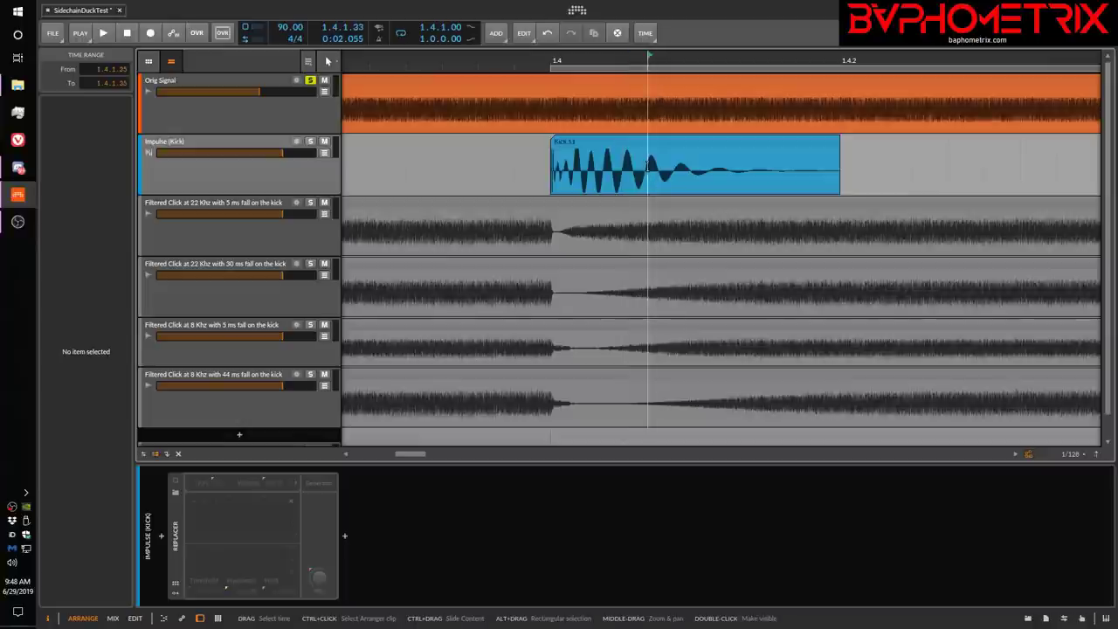
pyautogui.click(651, 296)
pyautogui.click(660, 293)
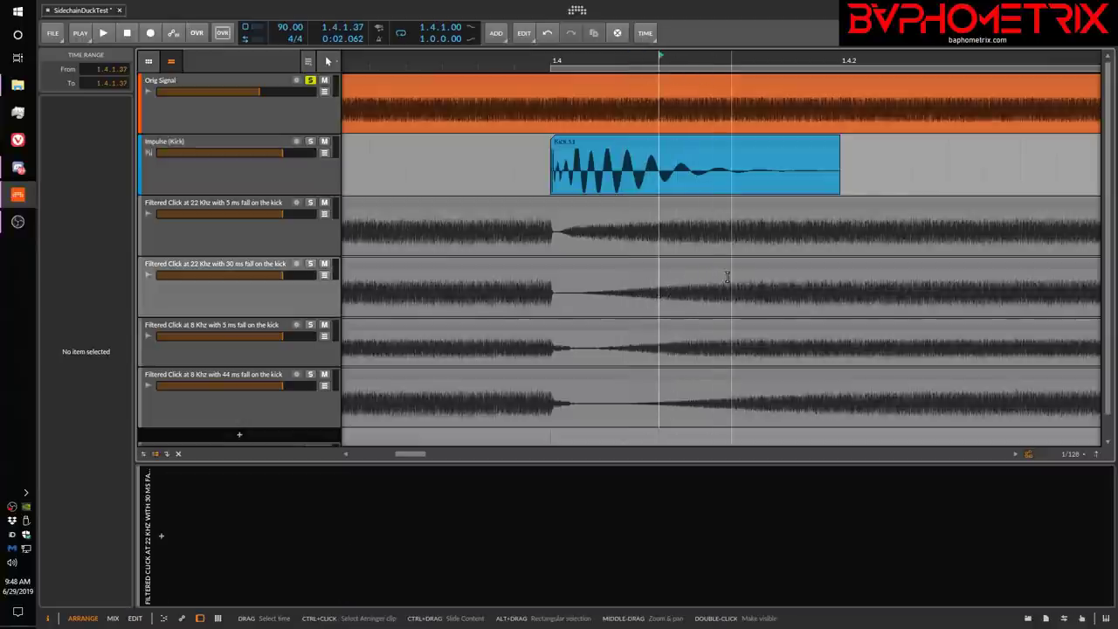
# - Select the kick's tail on the Impulse (Kick) track from 1.4.1.37 to 1.4.1.56
pyautogui.click(670, 170)
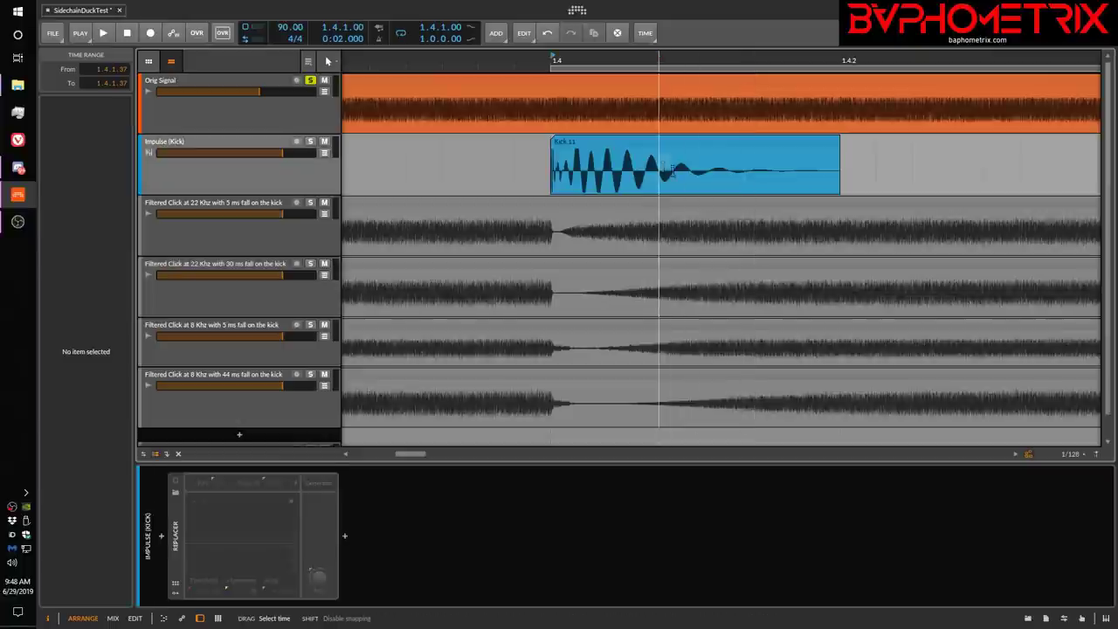
pyautogui.moveTo(671, 170); pyautogui.dragTo(714, 176)
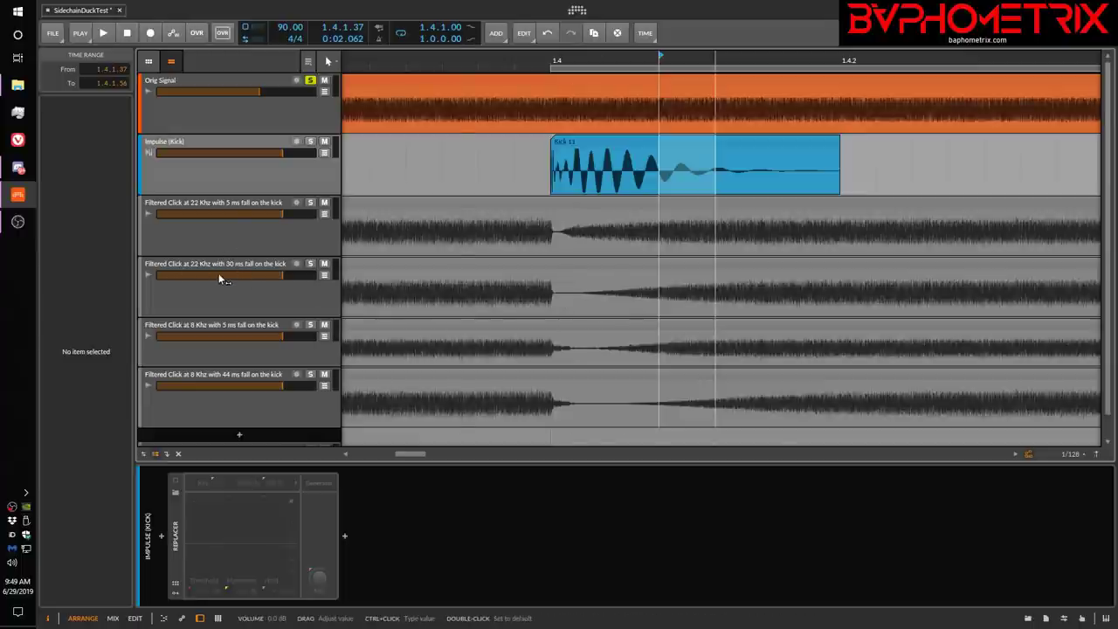
# - Select the kick's opening from 1.4.1.00 to 1.4.1.08 and mark 1.4.1.25 on the Impulse (Kick) track
pyautogui.click(556, 167)
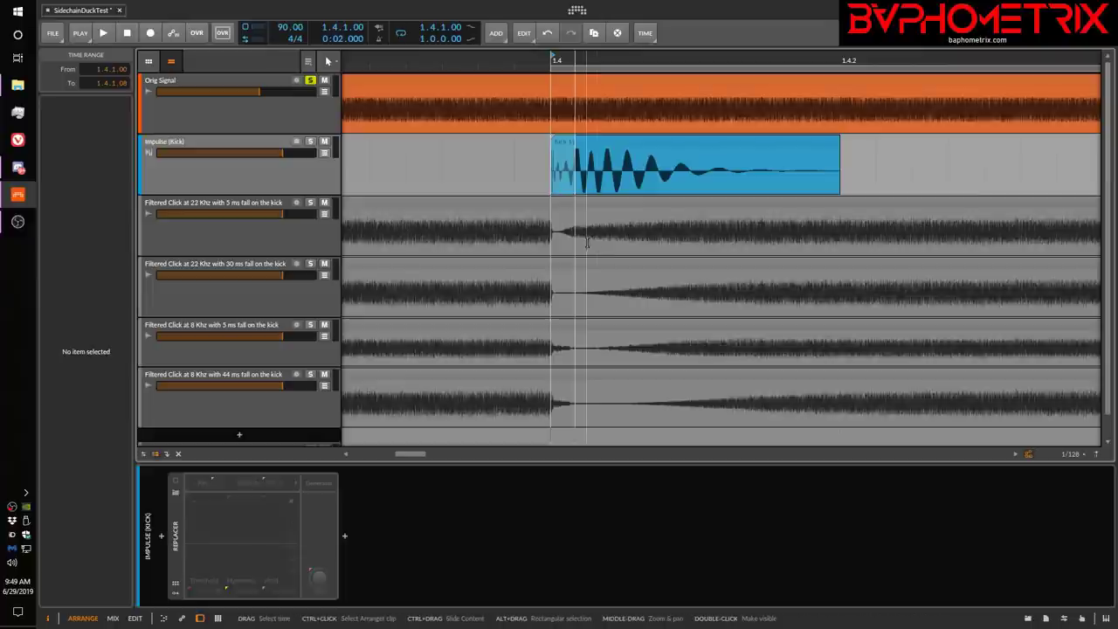
pyautogui.press('shift')
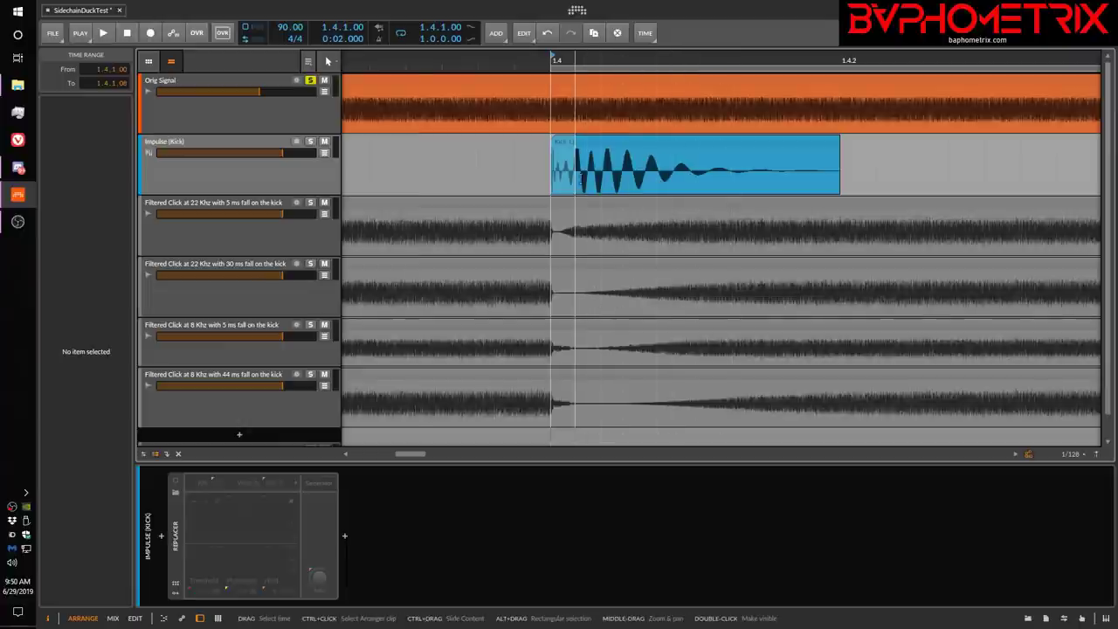
pyautogui.click(621, 179)
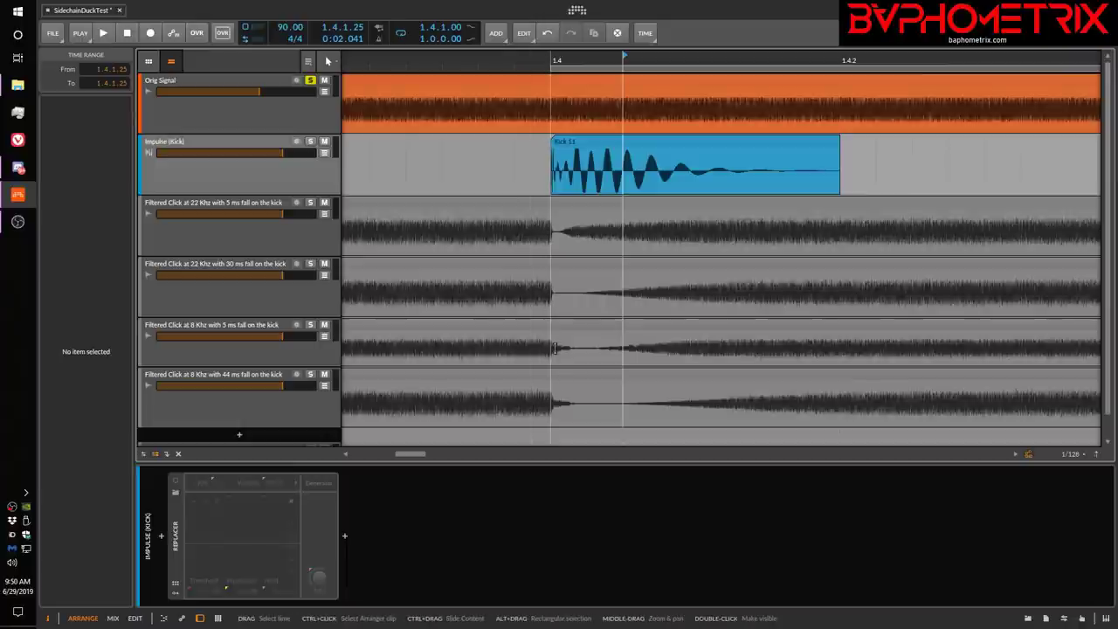
# - Compare the 8 Khz 5 ms fall waveform from 1.4.1.00 to 1.4.1.07 with the kick at 1.4.1.25 and its opening up to 1.4.1.06
pyautogui.moveTo(553, 349); pyautogui.dragTo(572, 350)
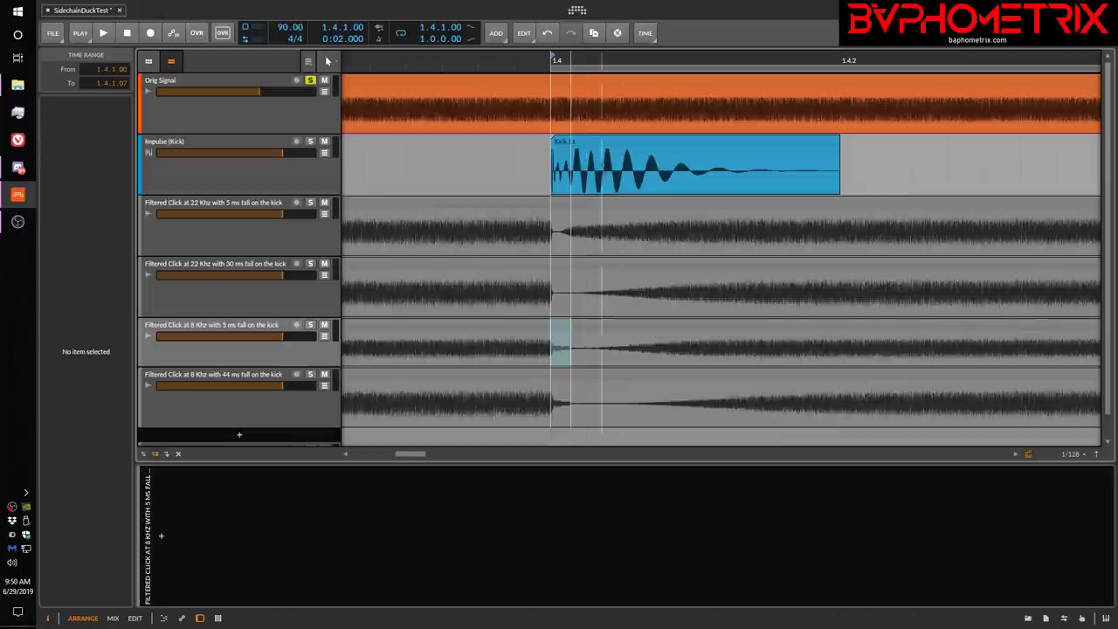
pyautogui.click(625, 166)
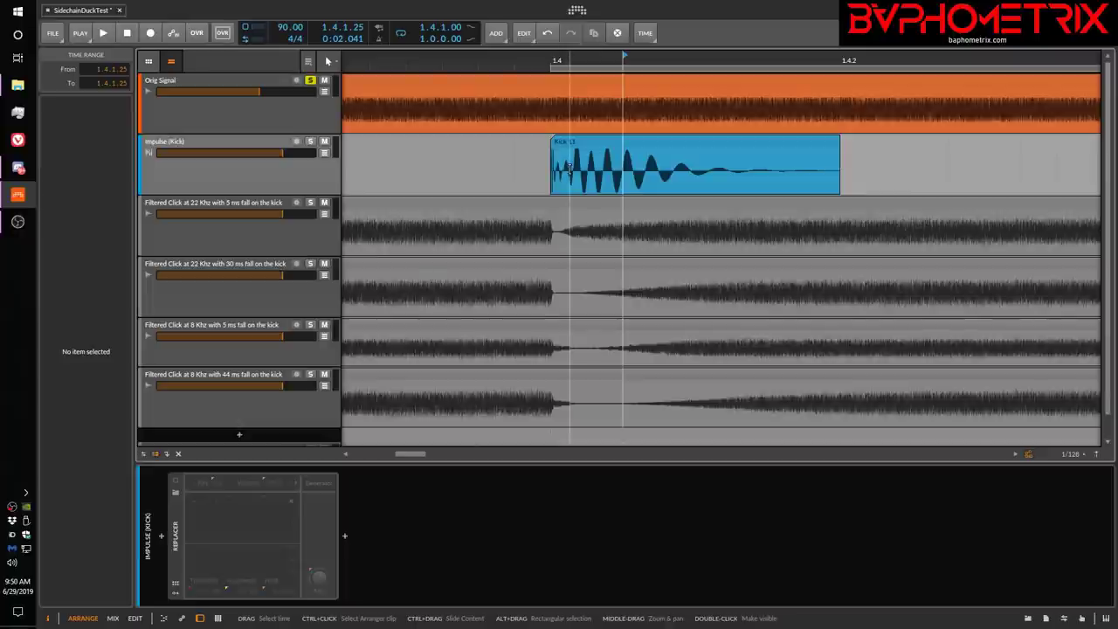
pyautogui.moveTo(570, 168); pyautogui.dragTo(553, 173)
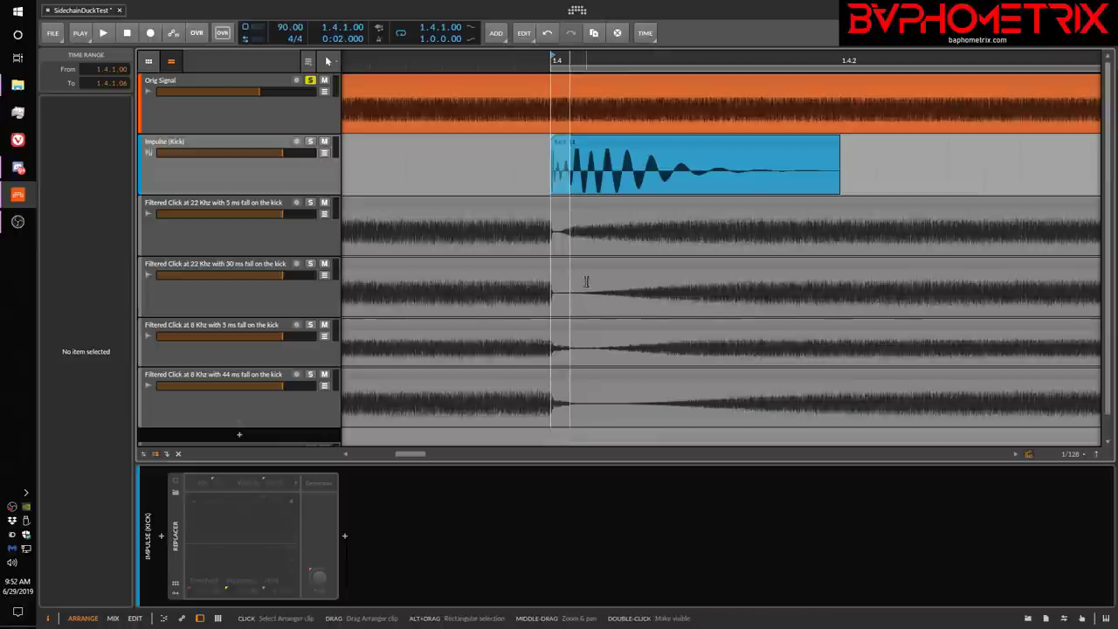
# - Compare the kick at 1.4.1.07–1.4.1.20 with the 22 Khz 30 ms fall at 1.4.1.00–1.4.1.04 and the 8 Khz 5 ms fall at 1.4.1.07–1.4.1.25 and 1.4.1.75
pyautogui.moveTo(571, 173); pyautogui.dragTo(610, 173)
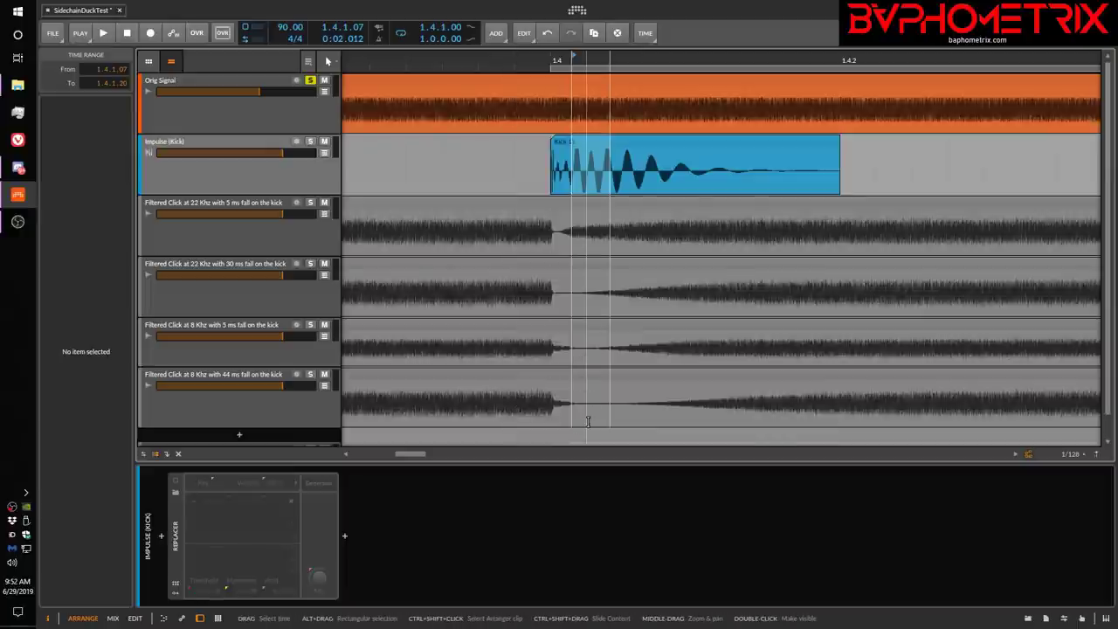
pyautogui.click(552, 293)
pyautogui.moveTo(552, 292); pyautogui.dragTo(564, 297)
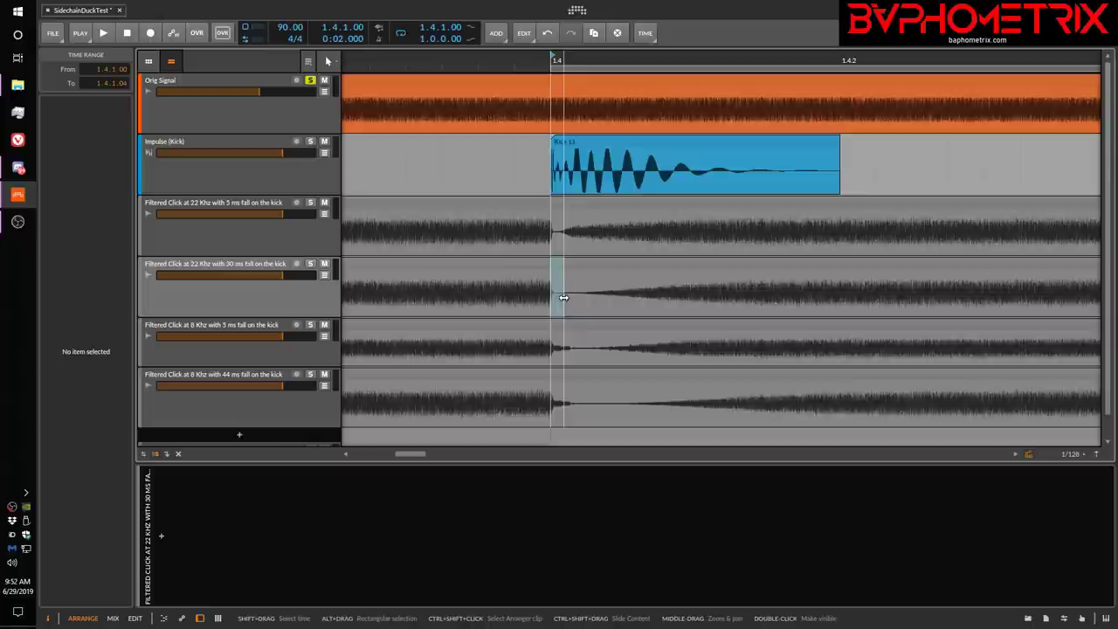
pyautogui.moveTo(570, 350); pyautogui.dragTo(621, 356)
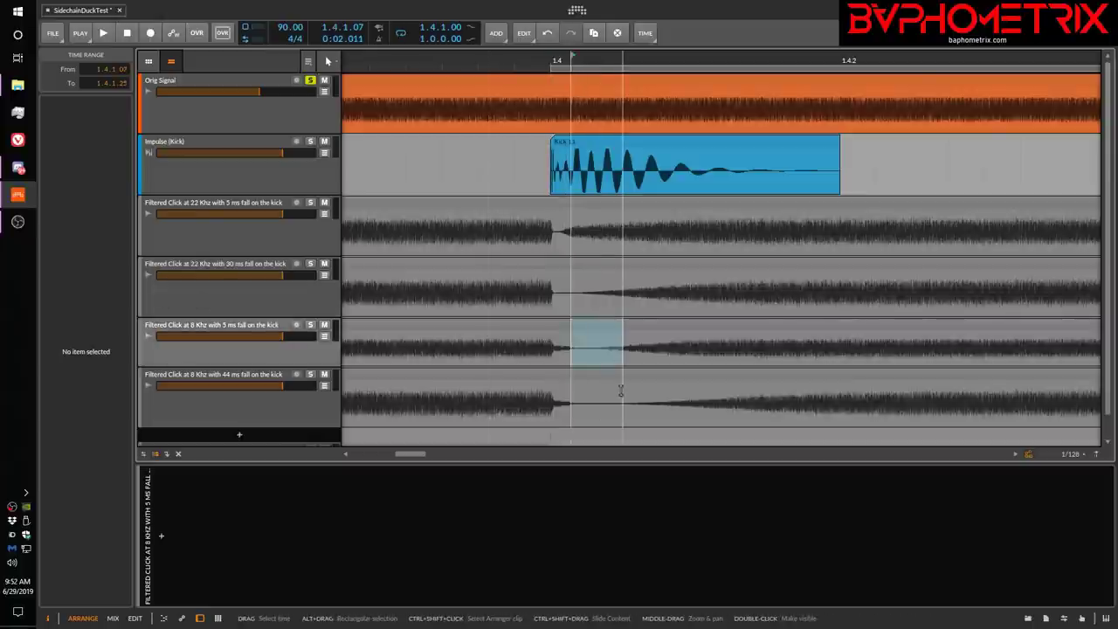
pyautogui.click(767, 352)
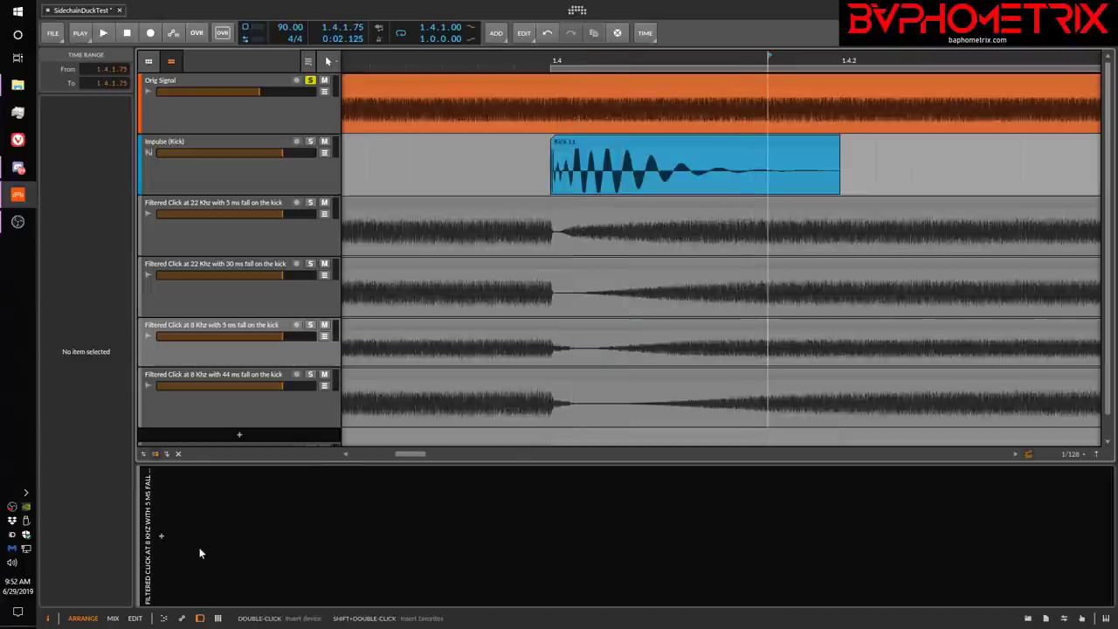
# - Open the Orig Signal track's Precision Audio Ducker grid, try Gain - Vol at +18.1 dB and reset it to 0.0 dB
pyautogui.click(210, 83)
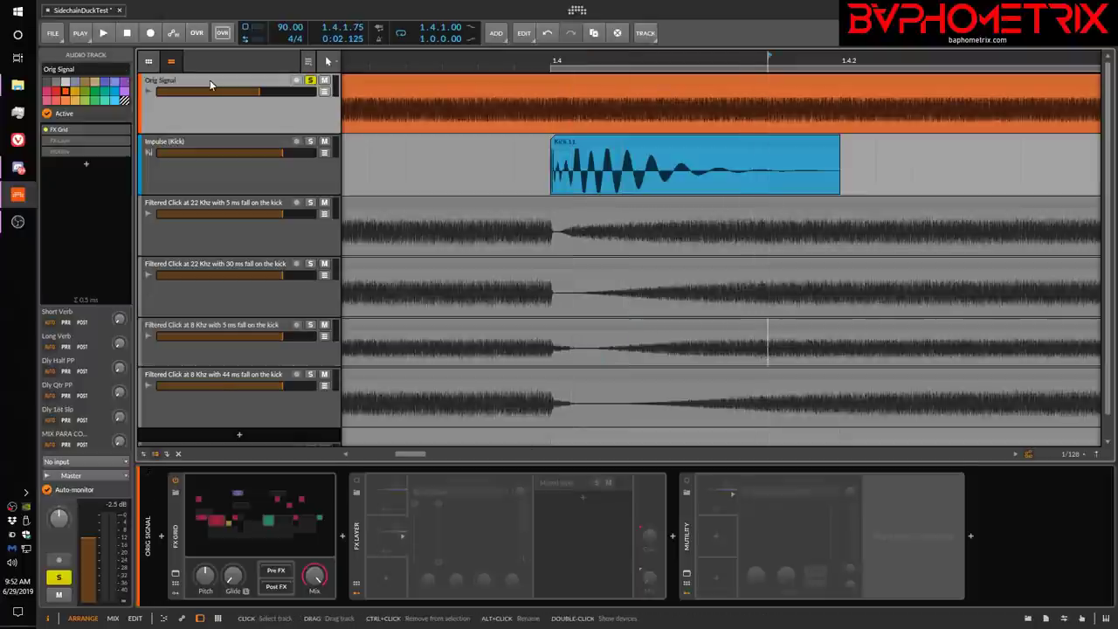
pyautogui.doubleClick(252, 538)
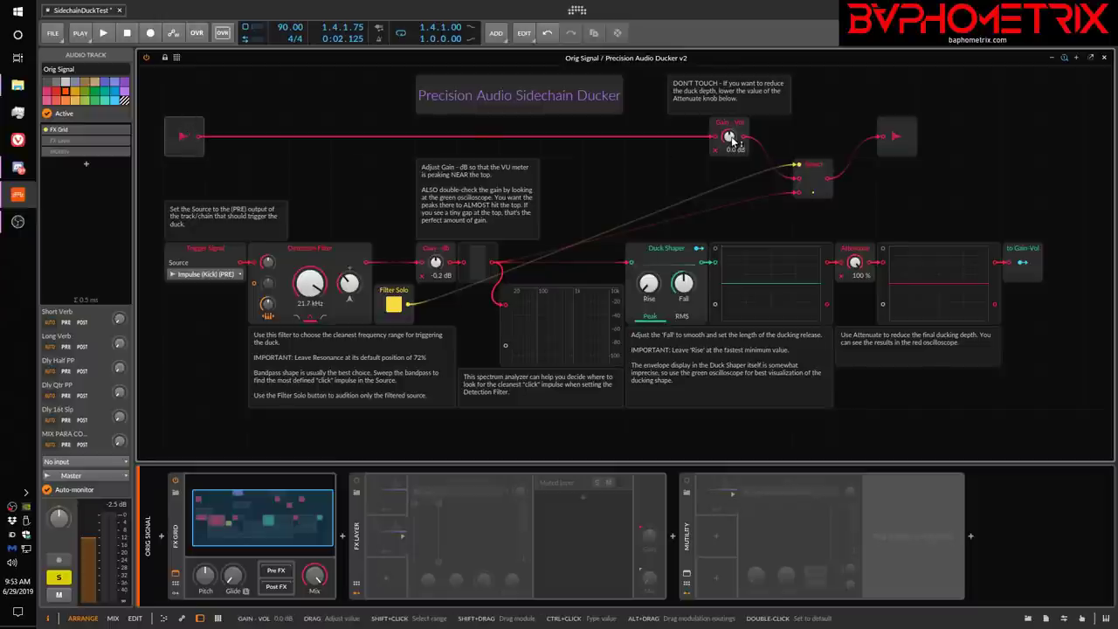
pyautogui.moveTo(730, 138); pyautogui.dragTo(730, 104)
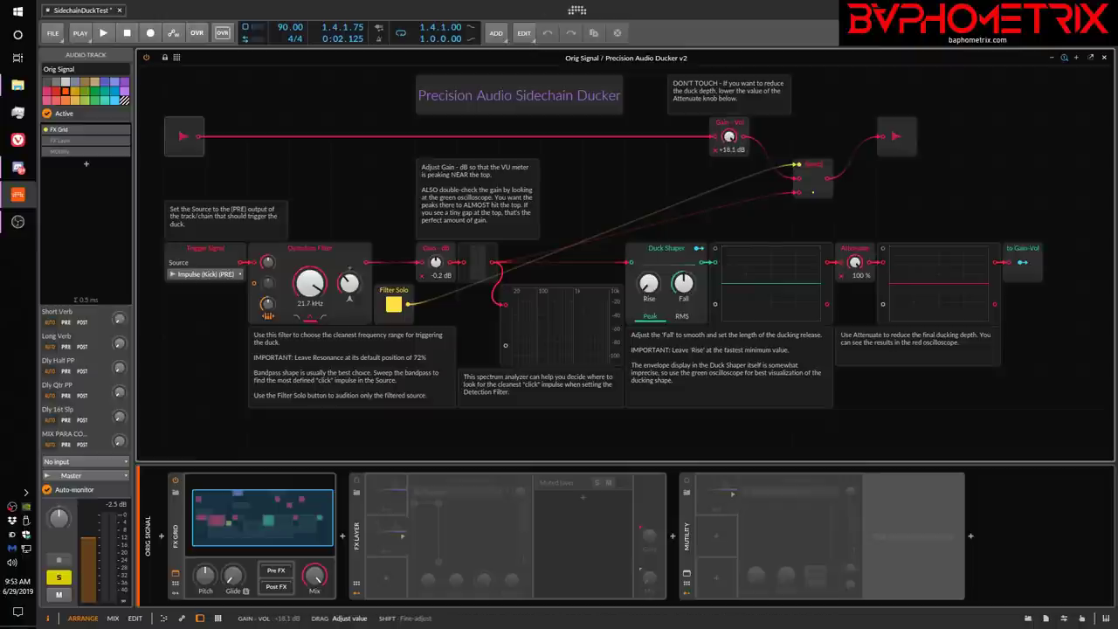
pyautogui.doubleClick(729, 137)
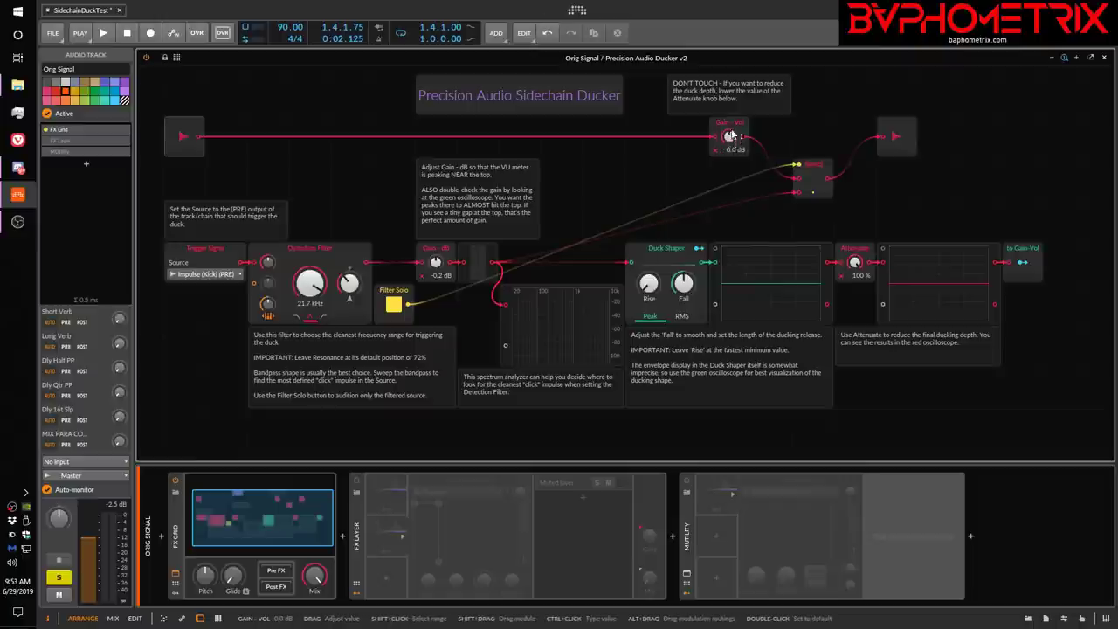
# - Inspect the to Gain-Vol modulator output's routing and show the available I/O modules for the FX Grid
pyautogui.click(1038, 275)
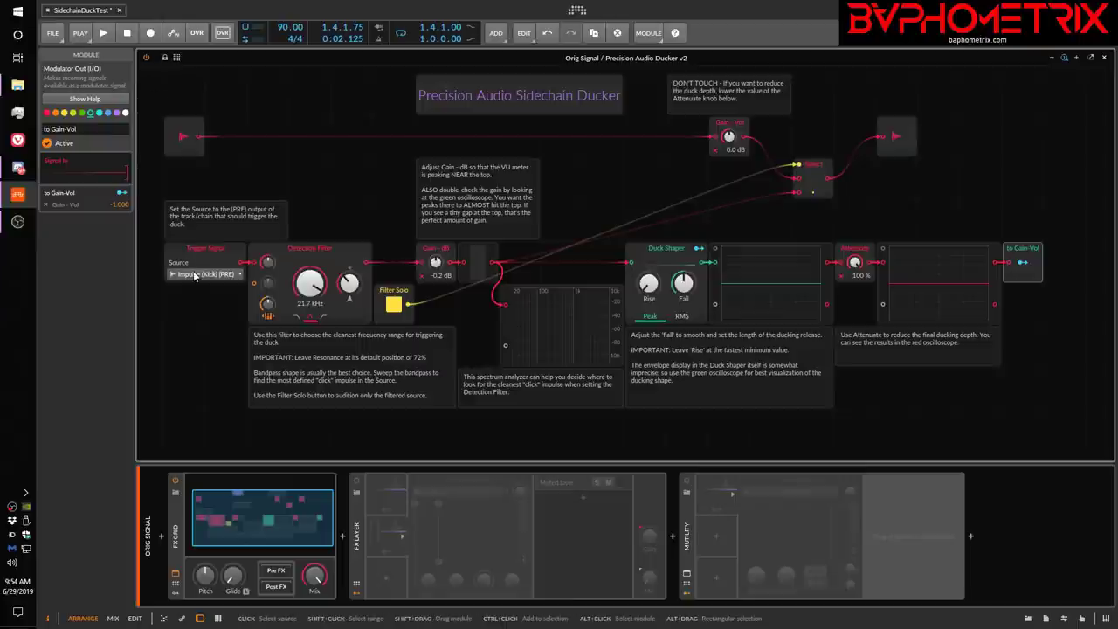
pyautogui.click(174, 578)
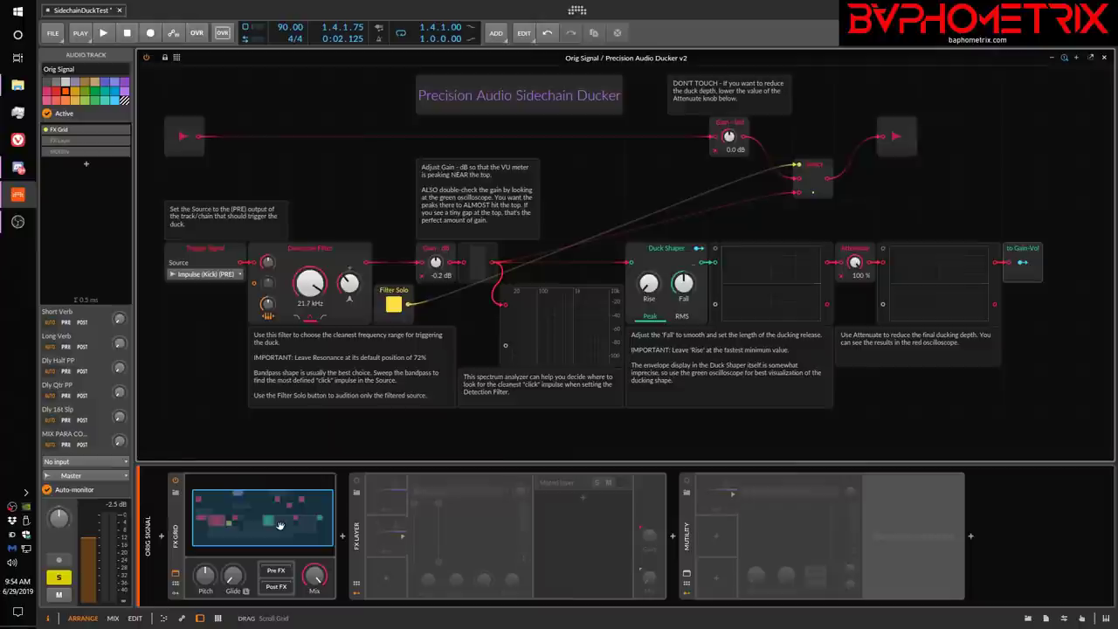
pyautogui.click(262, 520)
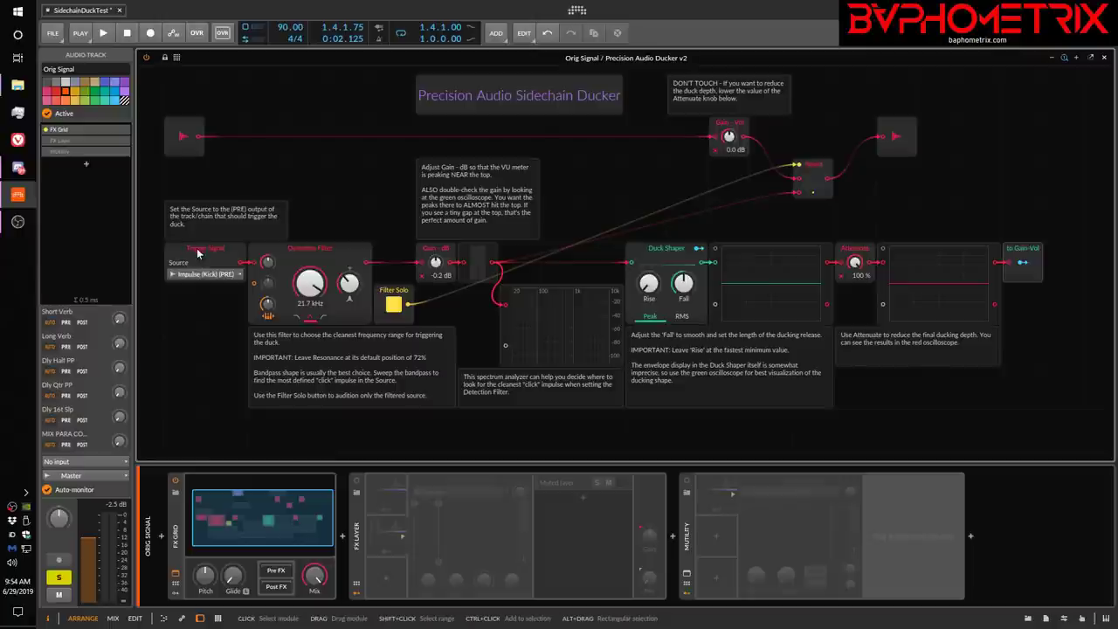
pyautogui.click(176, 57)
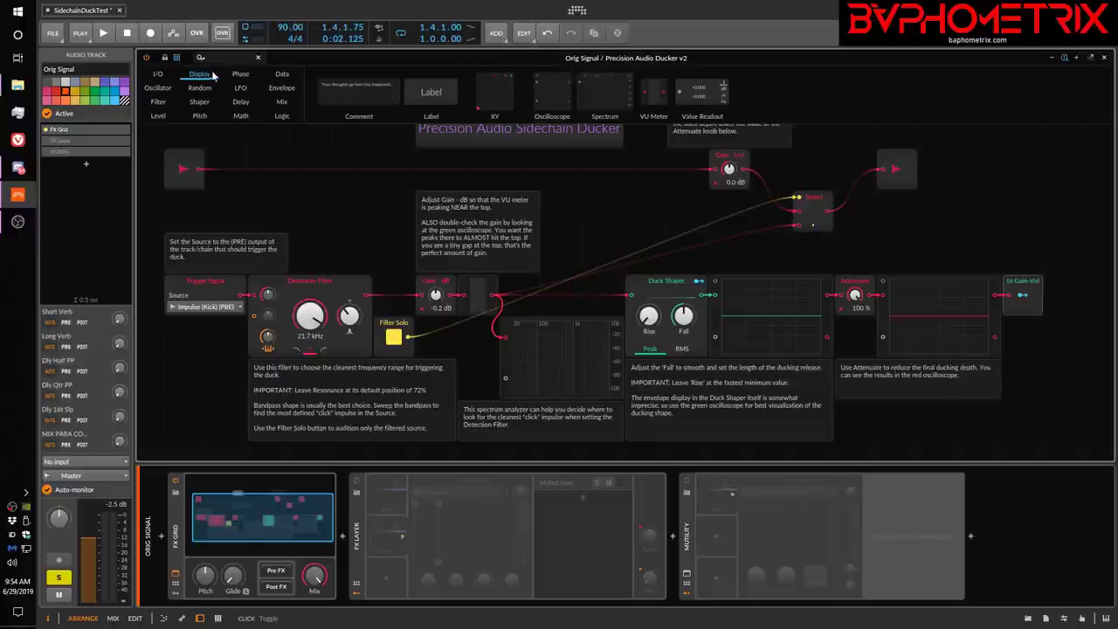
pyautogui.click(158, 74)
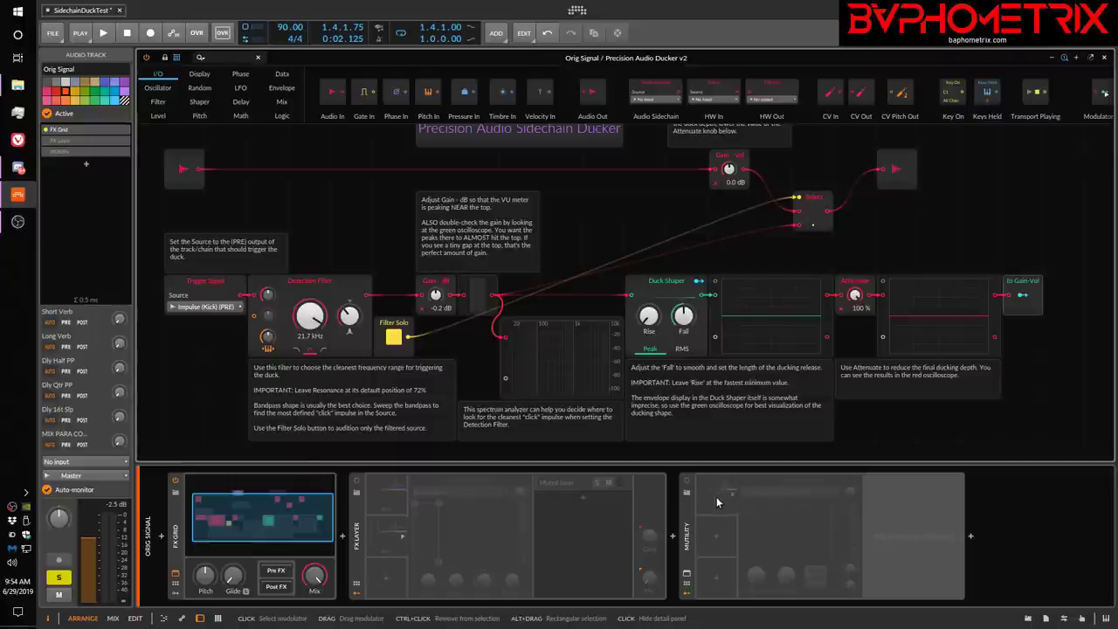
# - Inspect MUtility's Audio Sidechain modulator and its Release setting with the device activated, and deactivate it again
pyautogui.moveTo(715, 493); pyautogui.dragTo(715, 494)
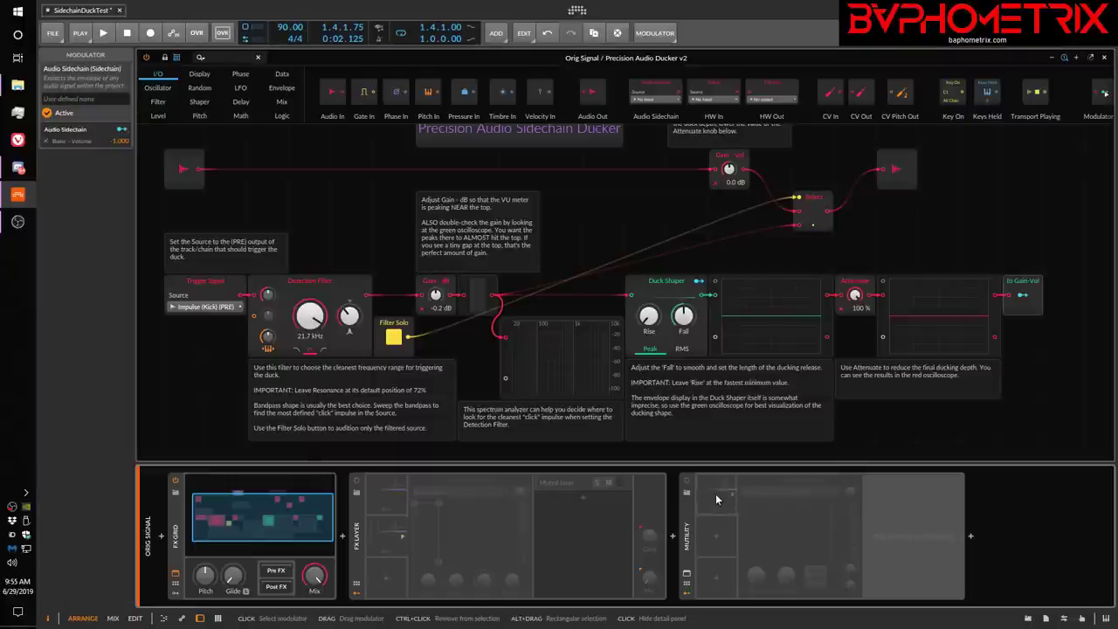
pyautogui.click(686, 534)
pyautogui.click(686, 535)
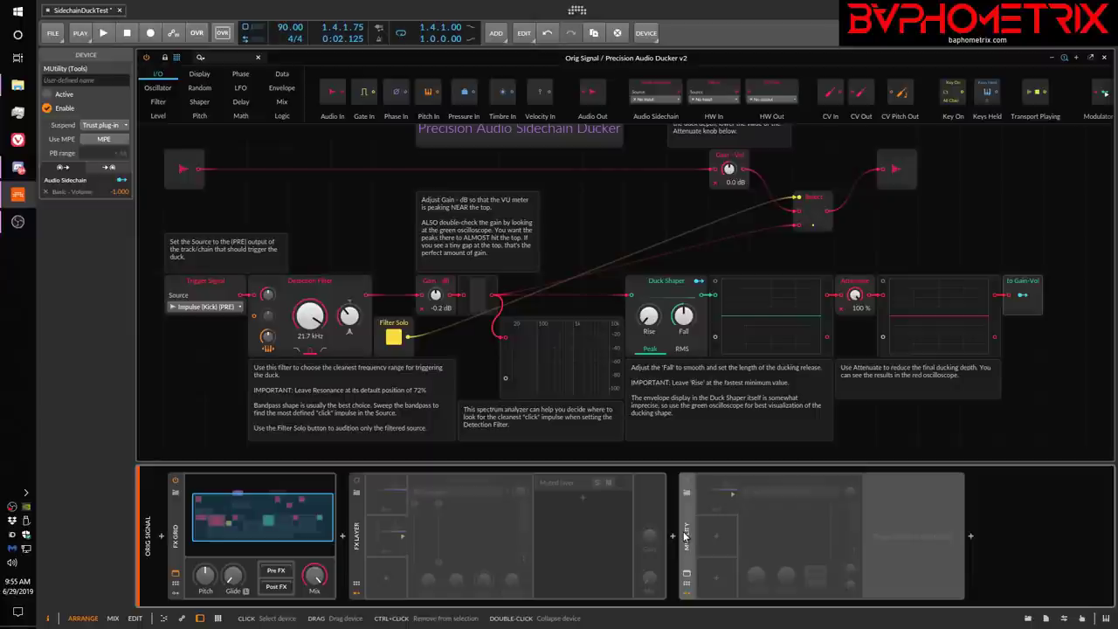
pyautogui.click(686, 479)
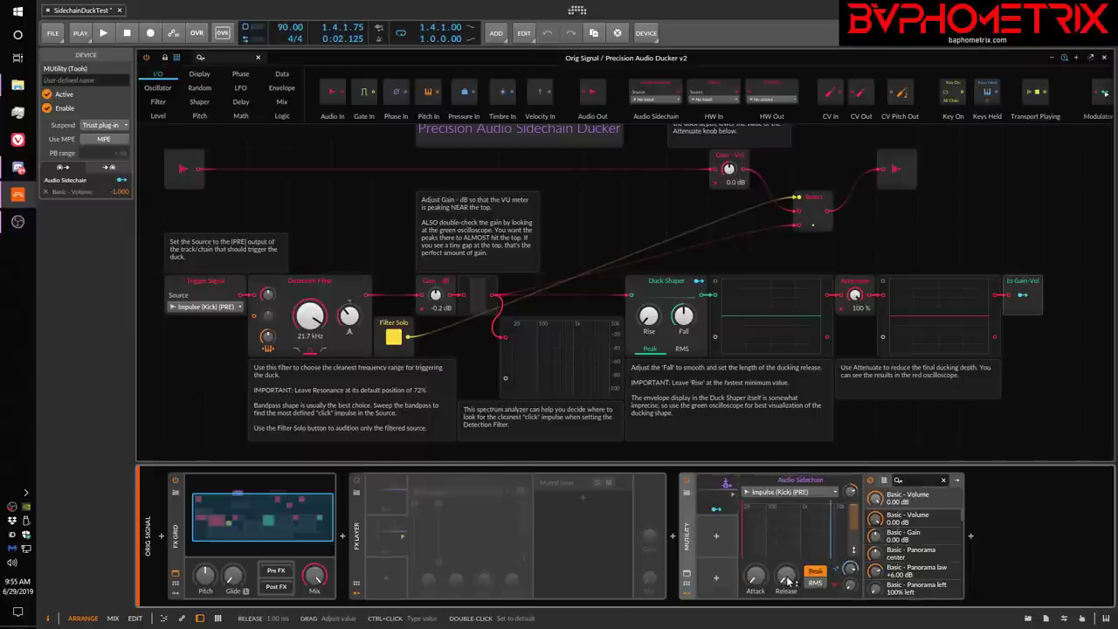
pyautogui.moveTo(785, 575); pyautogui.dragTo(785, 583)
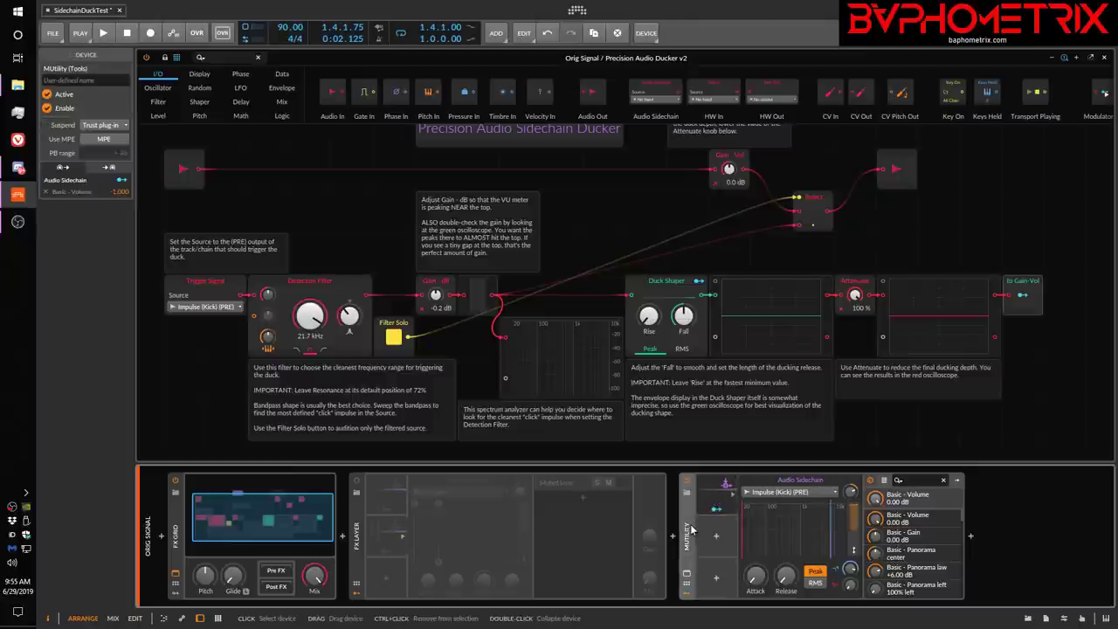
pyautogui.hotkey('alt', 'a')
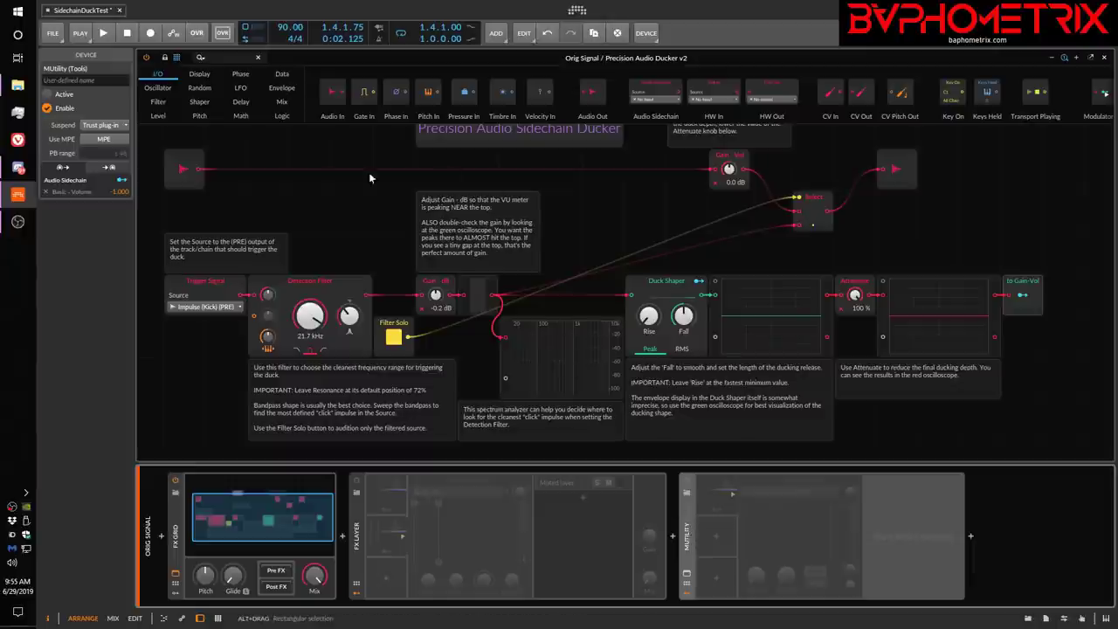
# - Inspect the Trigger Signal module, place a new Audio Sidechain module above the Detection Filter and delete it again
pyautogui.click(196, 281)
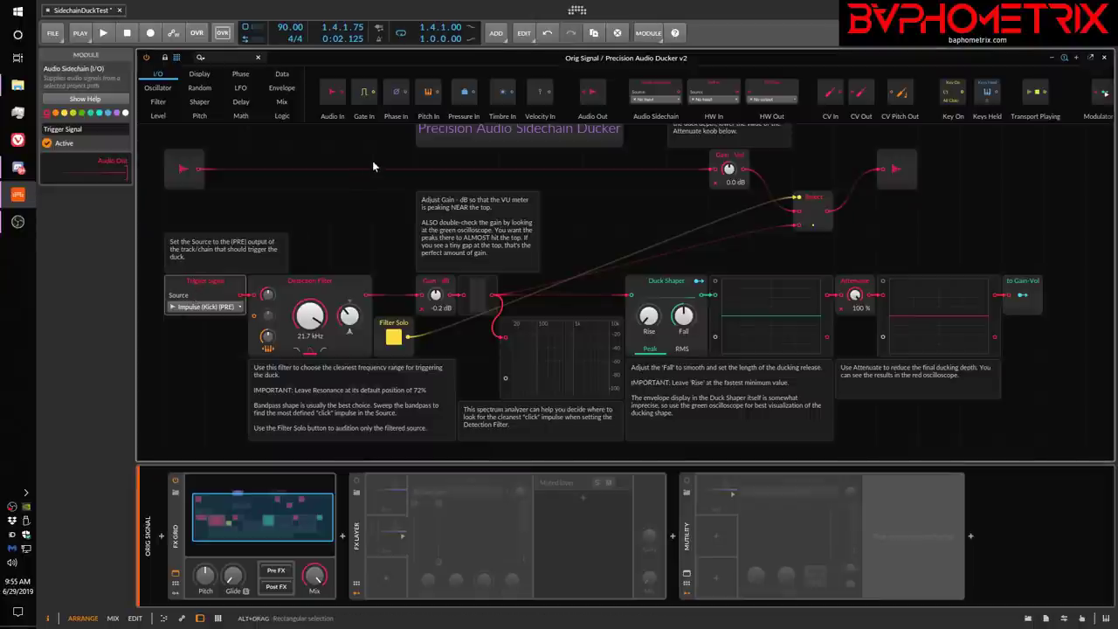
pyautogui.moveTo(650, 90); pyautogui.dragTo(312, 200)
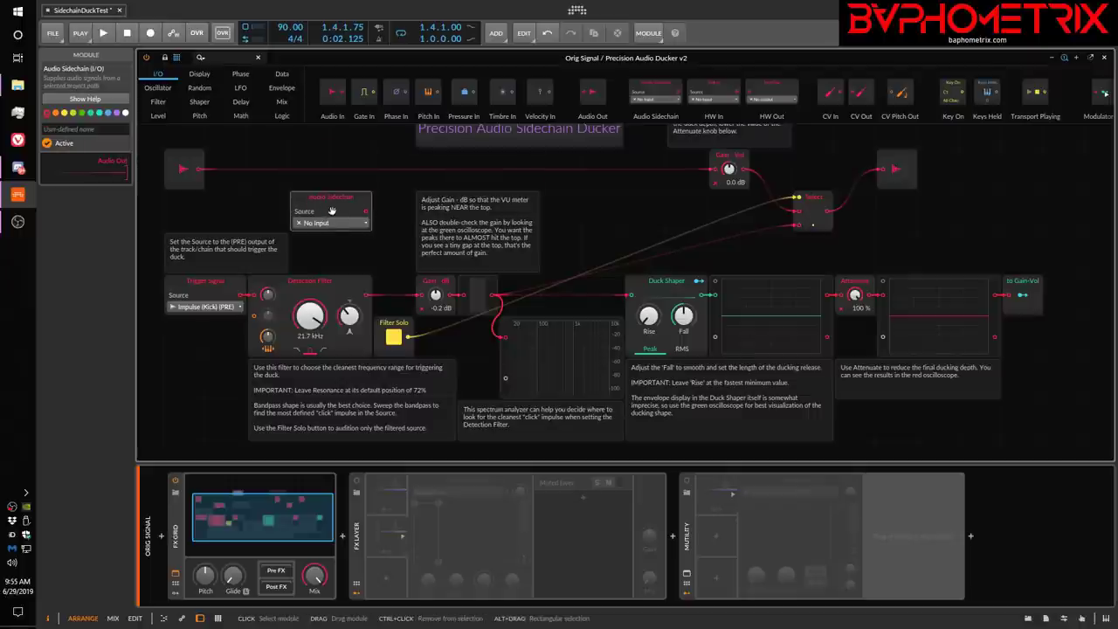
pyautogui.click(324, 197)
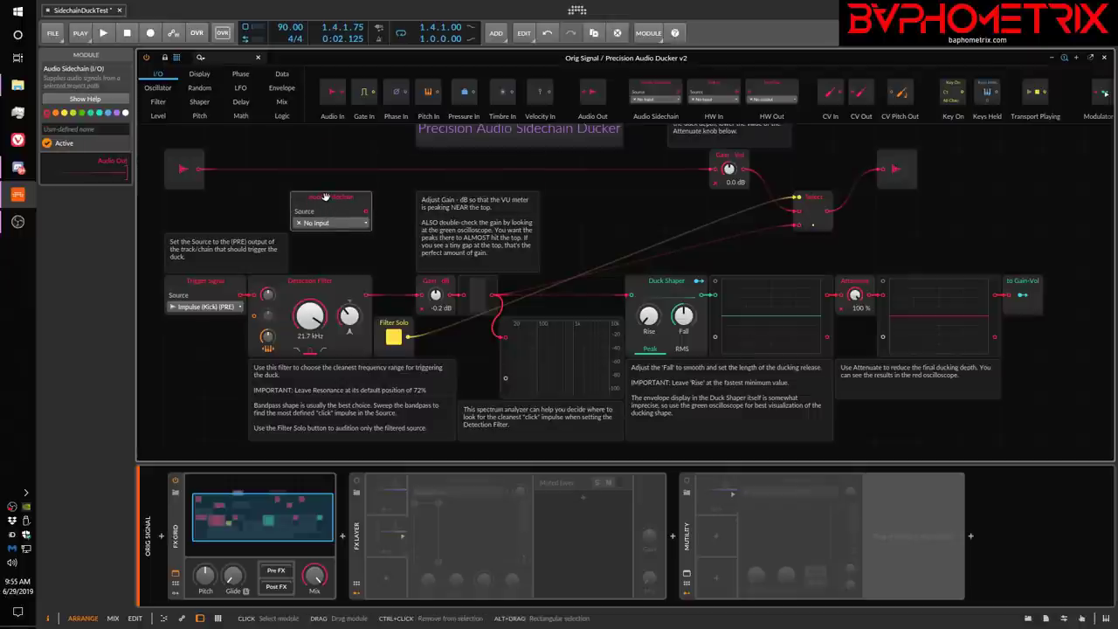
pyautogui.press('Delete')
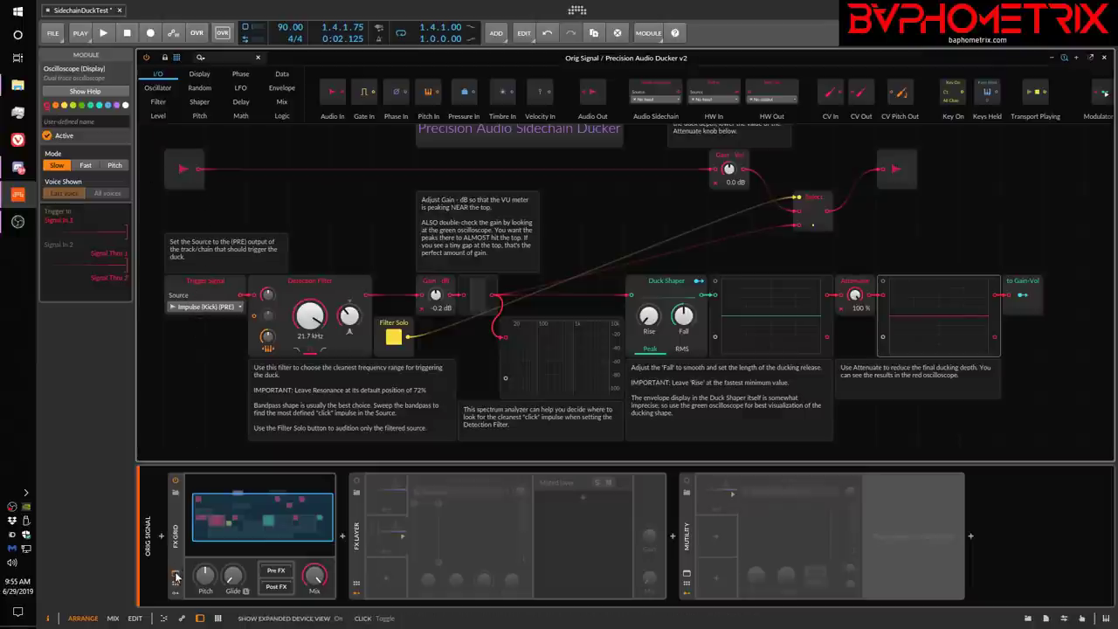
# - Close the ducker grid to view the Impulse (Kick) track, and reopen the grid from the Orig Signal track
pyautogui.press('Escape')
pyautogui.click(218, 182)
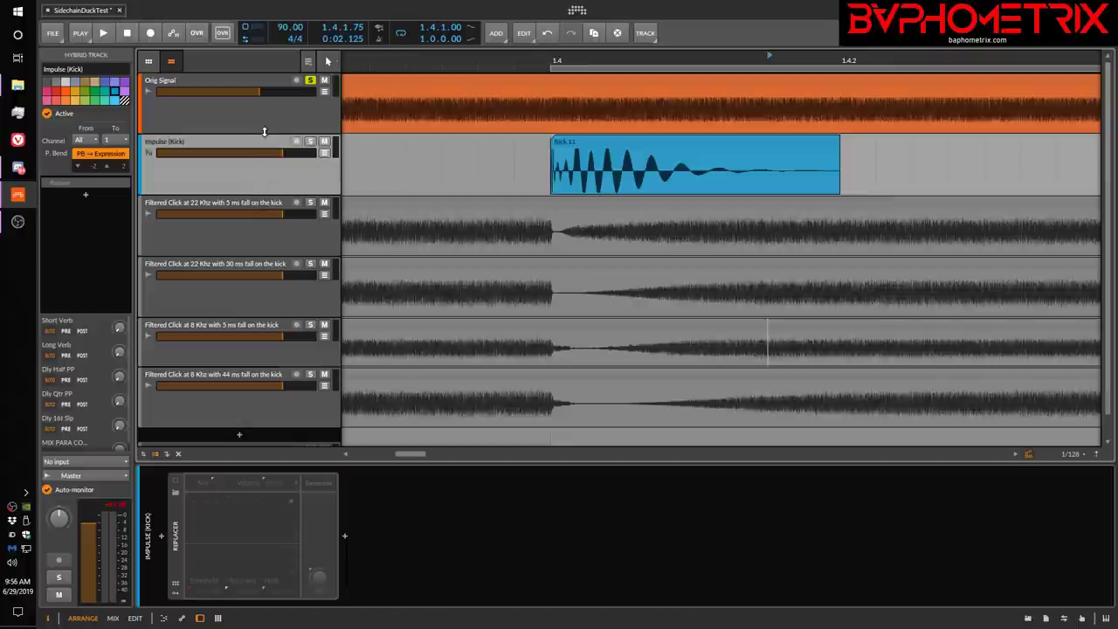
pyautogui.click(296, 96)
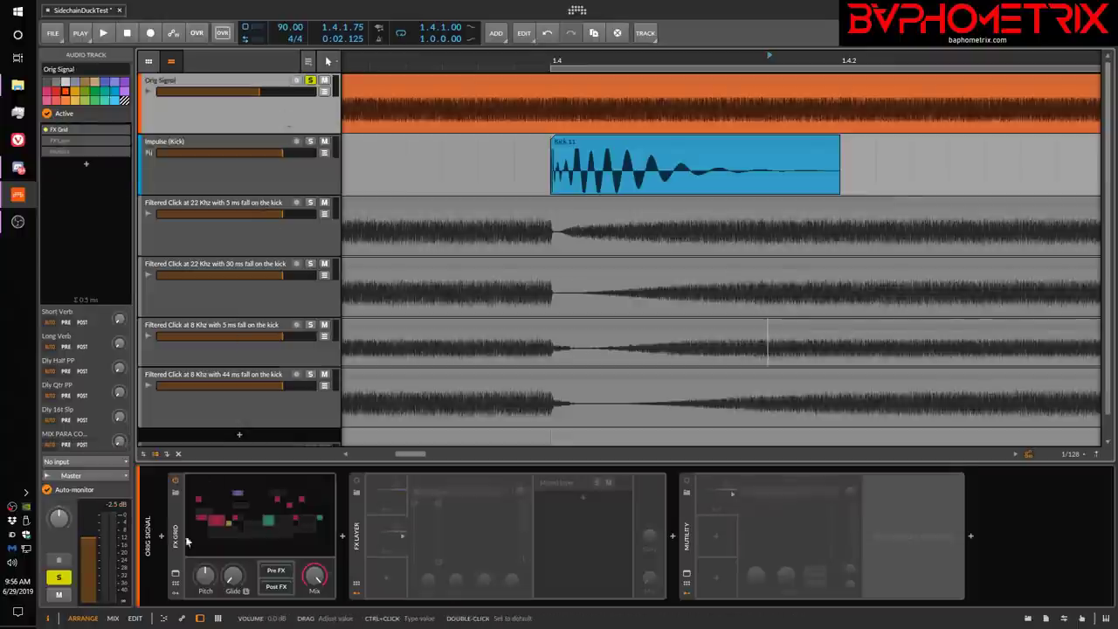
pyautogui.click(262, 518)
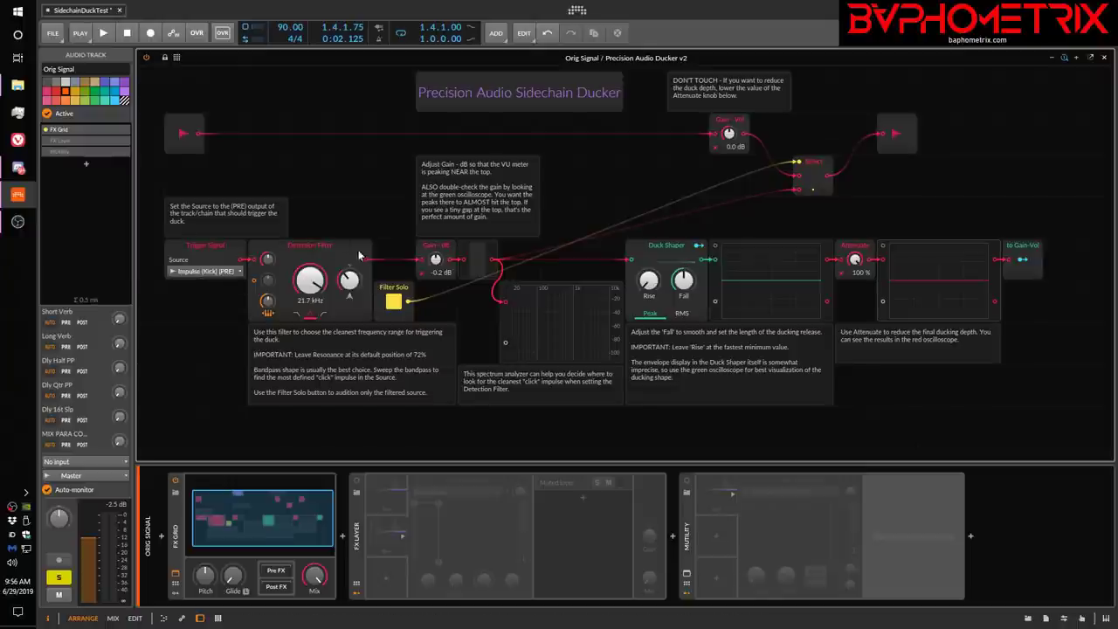
# - Add an SVF filter module to the ducker grid above the Detection Filter and select it
pyautogui.click(175, 57)
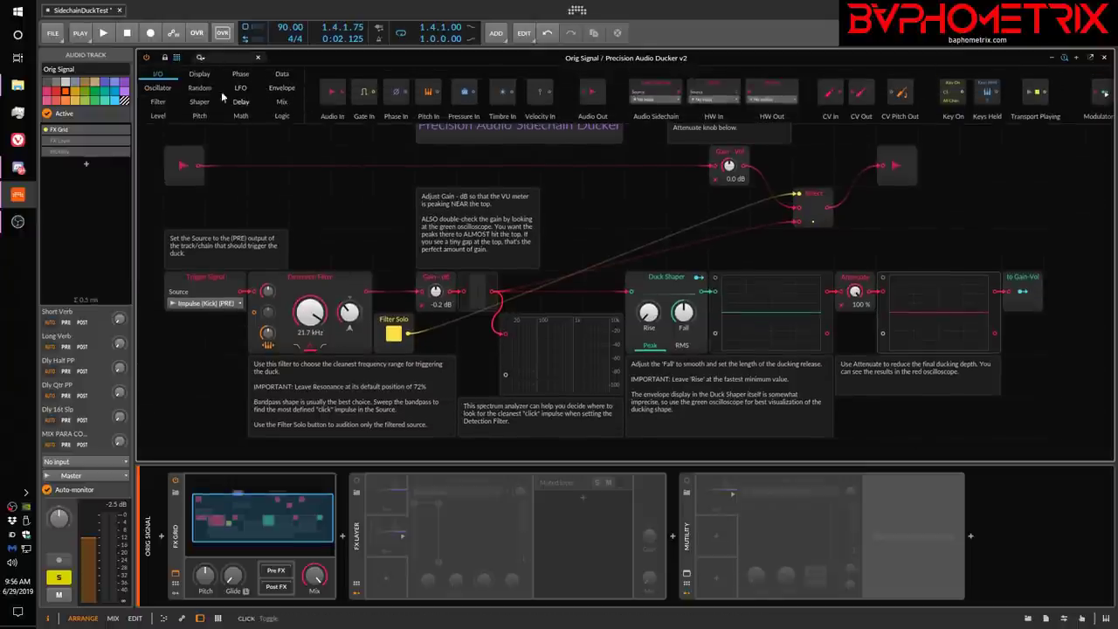
pyautogui.click(158, 102)
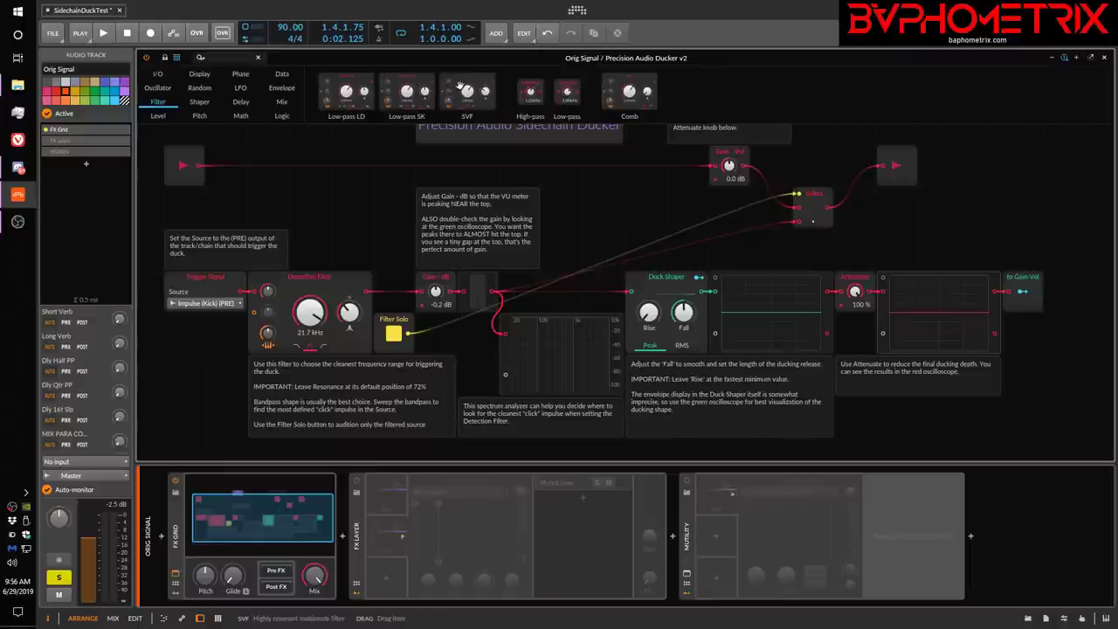
pyautogui.moveTo(468, 91); pyautogui.dragTo(283, 211)
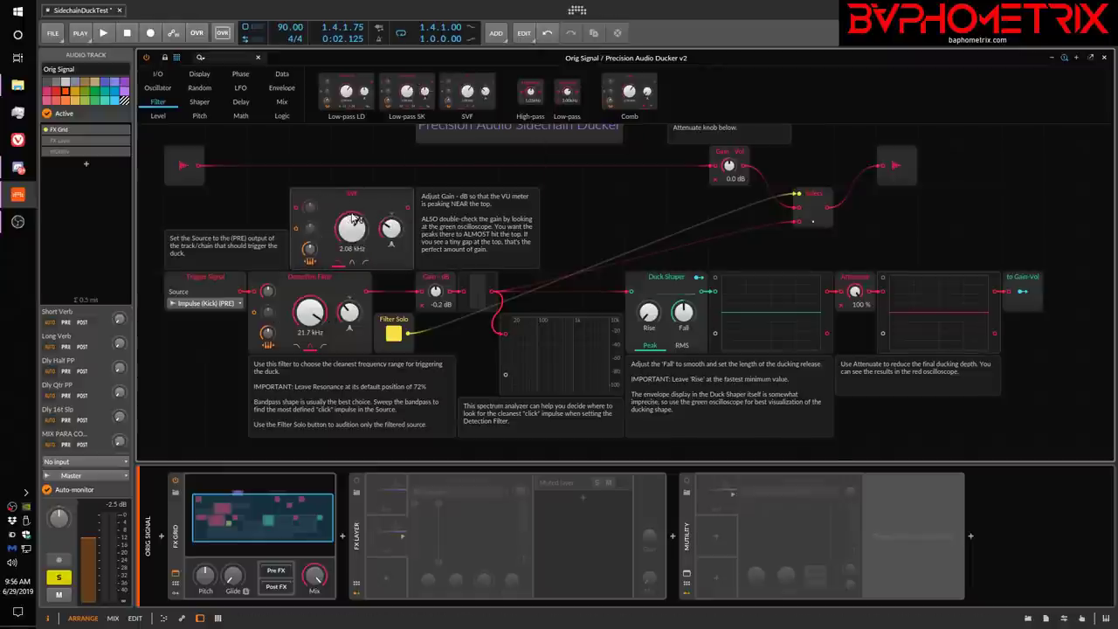
pyautogui.click(356, 200)
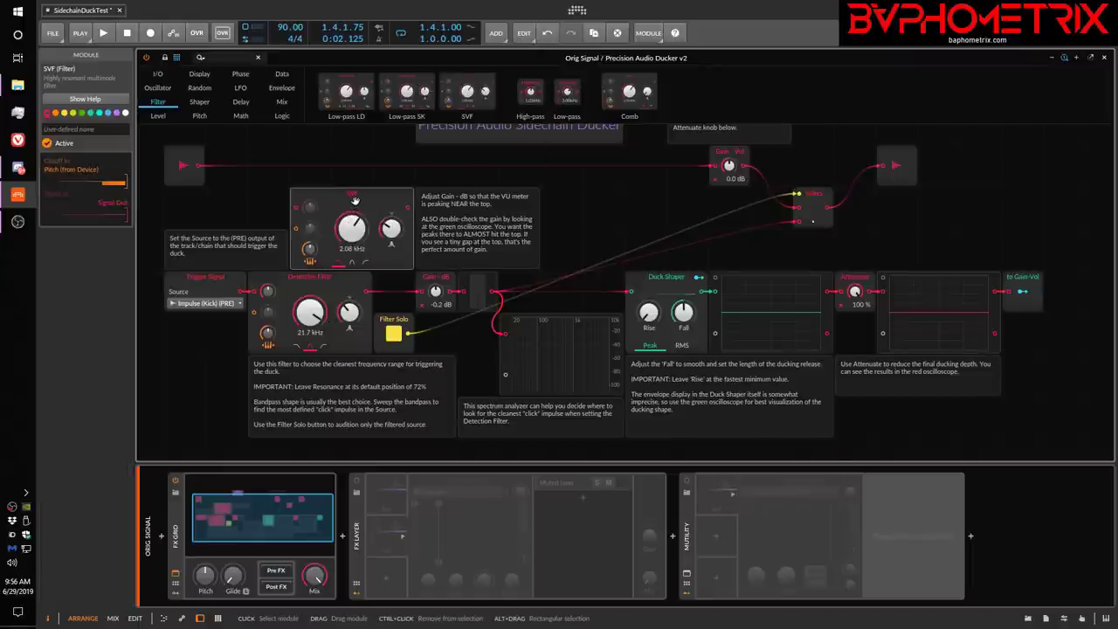
# - Delete the added SVF module and play the loop briefly to observe the ducker's level meter, spectrum and oscilloscopes
pyautogui.press('Delete')
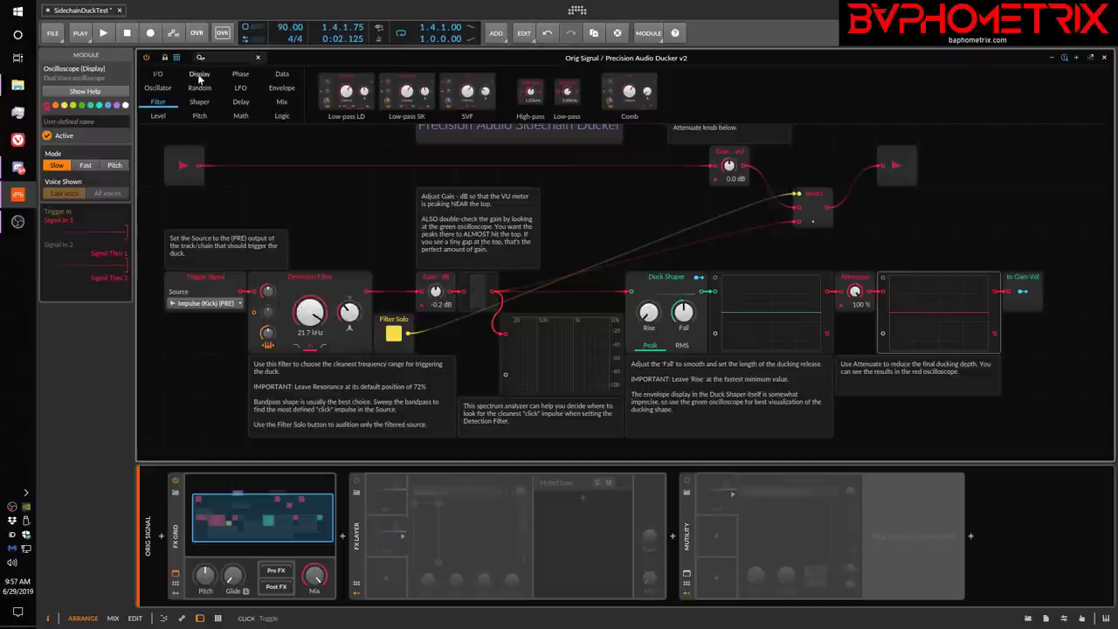
pyautogui.press('space')
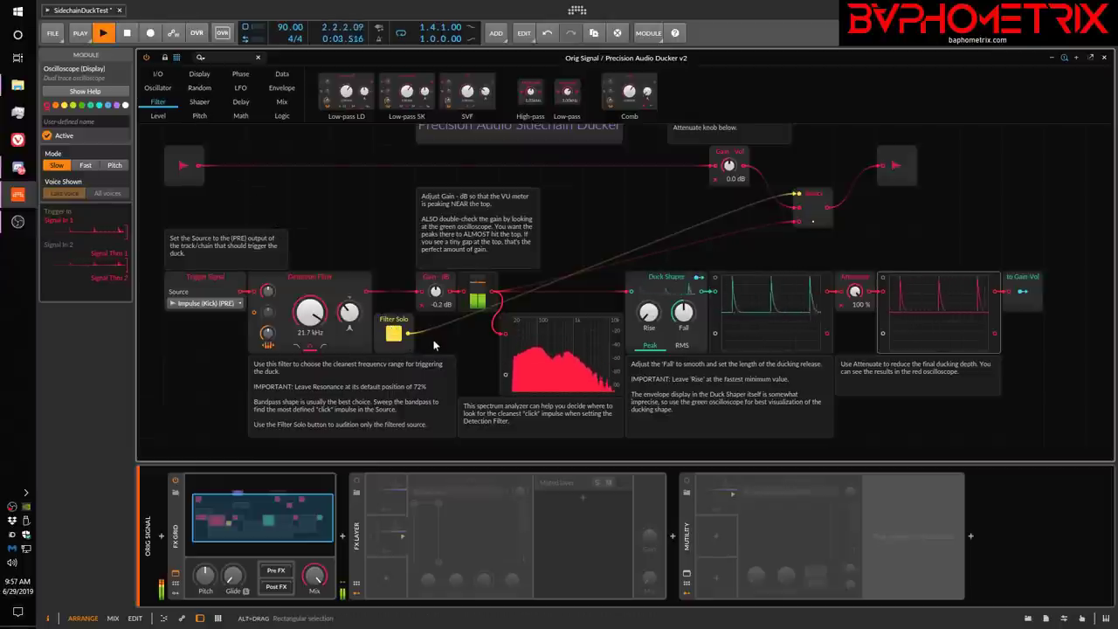
pyautogui.press('space')
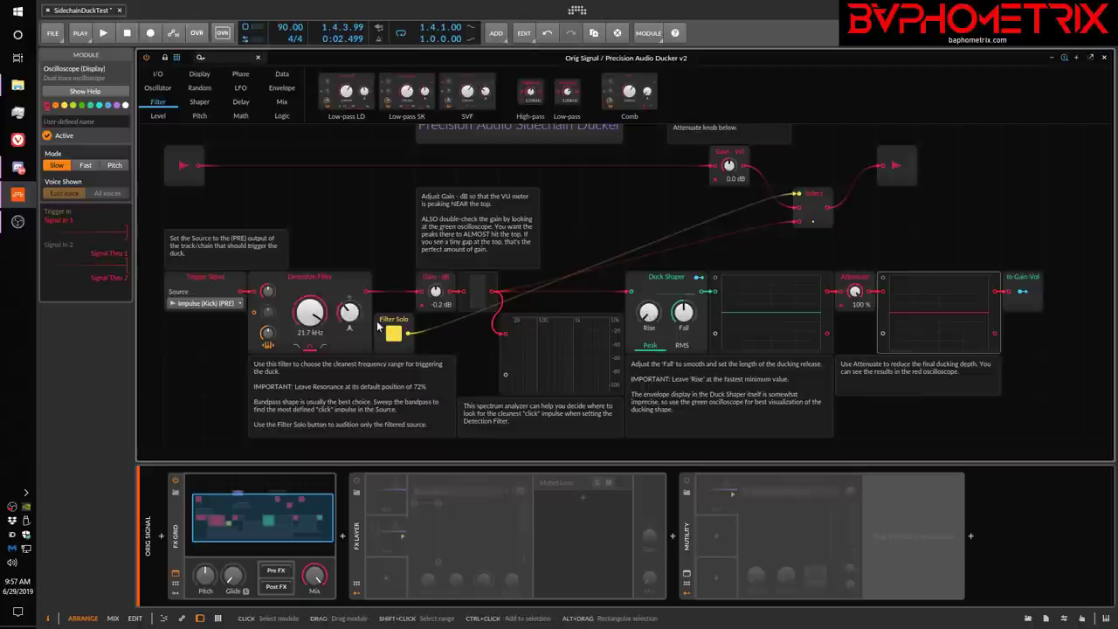
# - Close and reopen the Orig Signal ducker grid, and play the loop to check the Gain - dB level meter
pyautogui.click(177, 572)
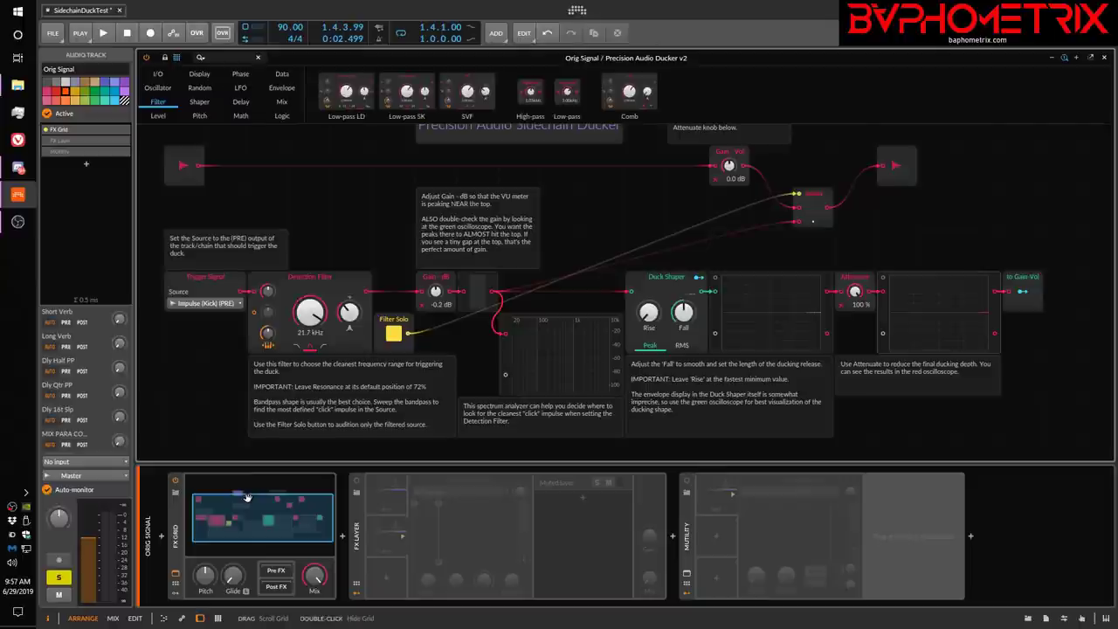
pyautogui.click(177, 572)
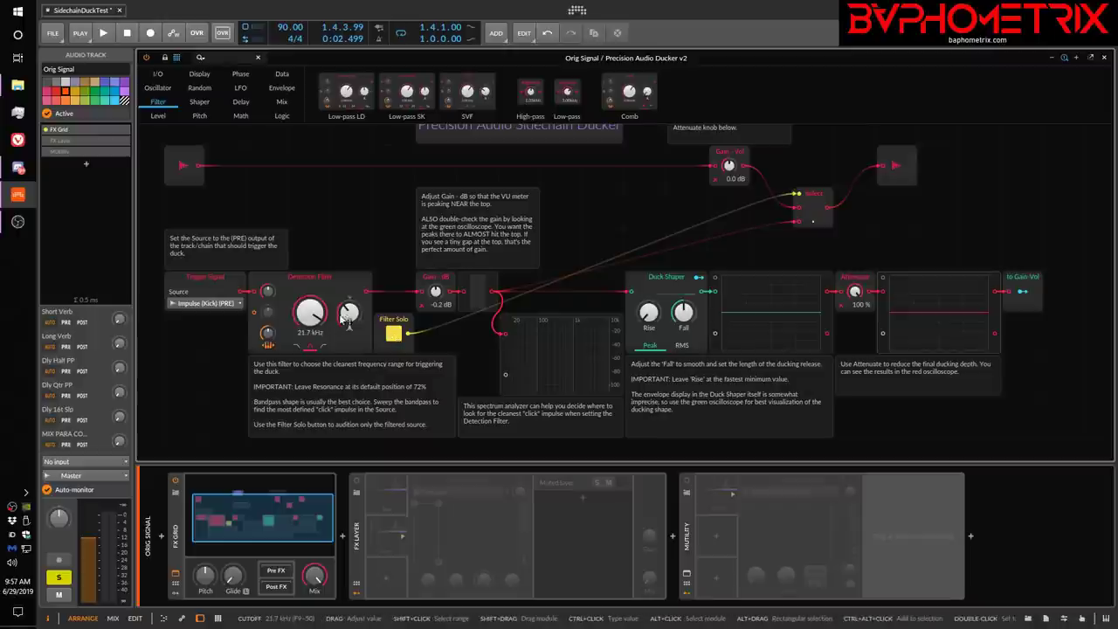
pyautogui.press('space')
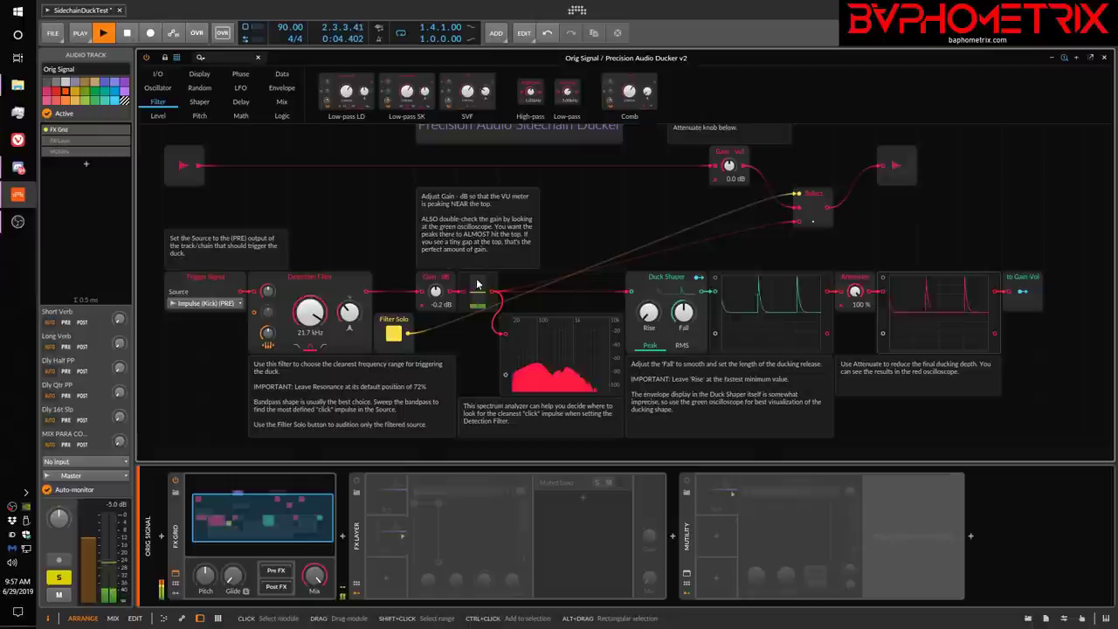
pyautogui.press('space')
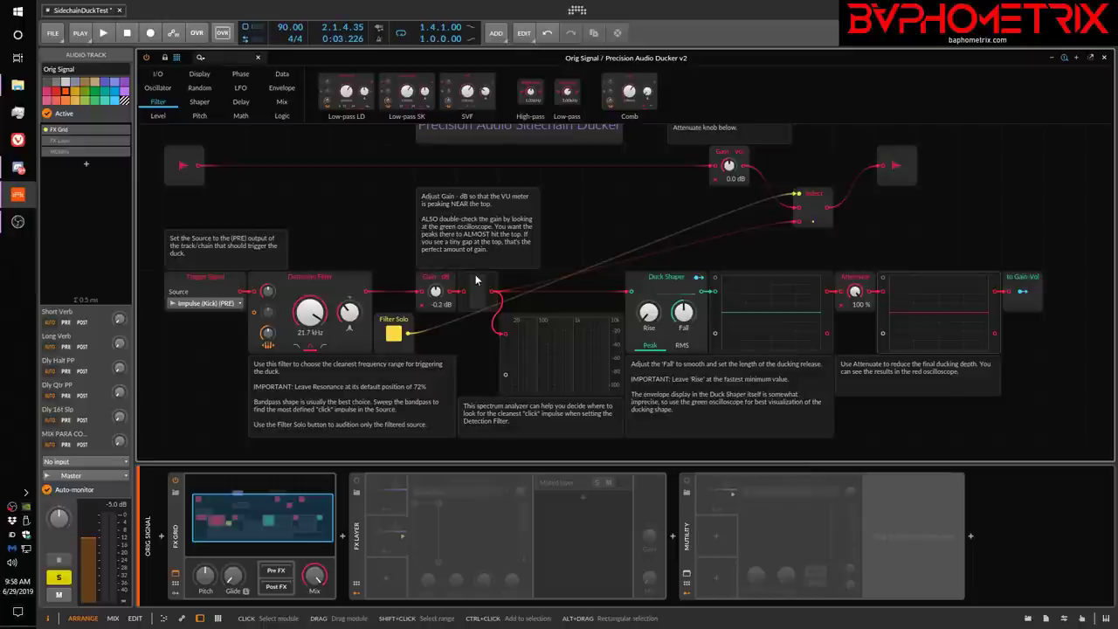
# - During playback, lower the Detection Filter cutoff to 762 Hz and raise the Gain - dB module to +6.0 dB
pyautogui.press('space')
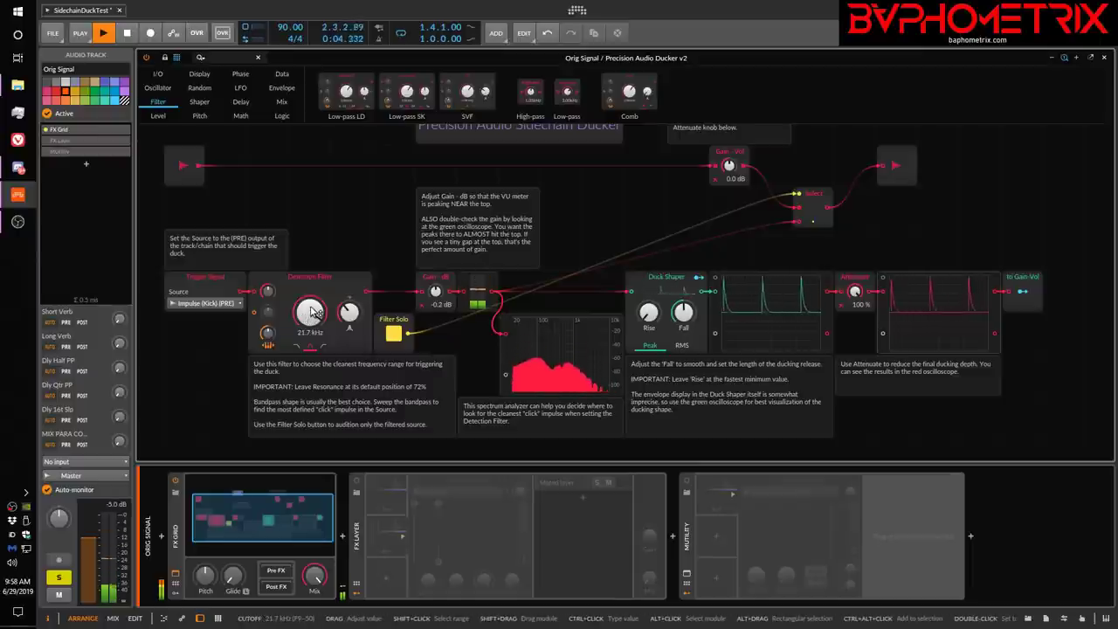
pyautogui.moveTo(568, 391)
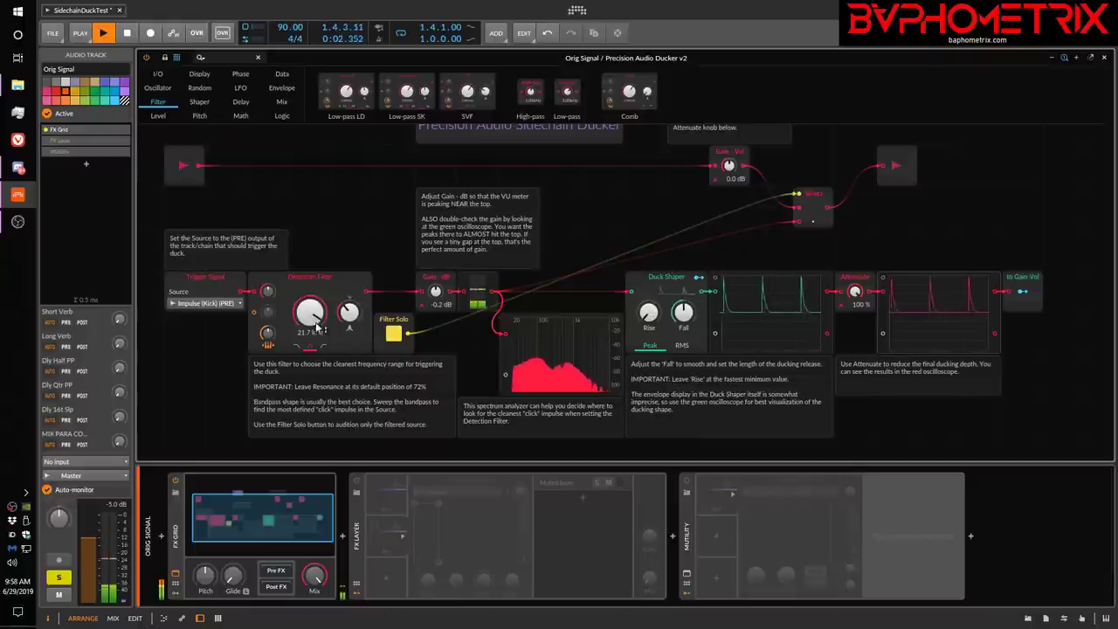
pyautogui.moveTo(309, 312); pyautogui.dragTo(309, 387)
pyautogui.moveTo(308, 311)
pyautogui.mouseDown()
pyautogui.moveTo(309, 284)
pyautogui.moveTo(312, 318)
pyautogui.mouseUp()
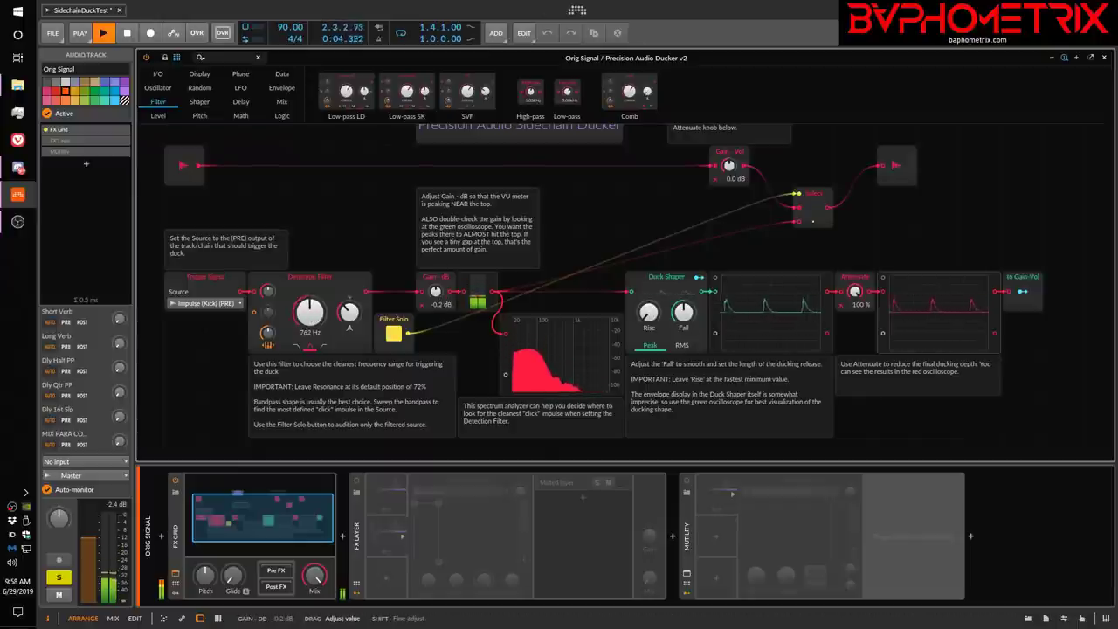
pyautogui.moveTo(435, 291); pyautogui.dragTo(435, 271)
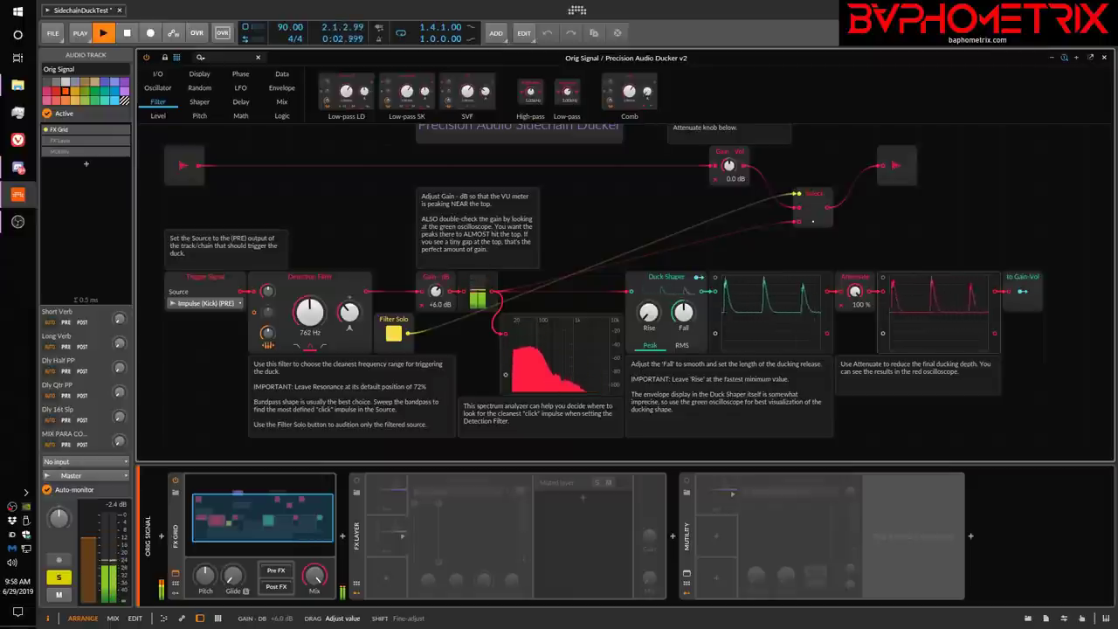
pyautogui.moveTo(435, 292); pyautogui.dragTo(435, 292)
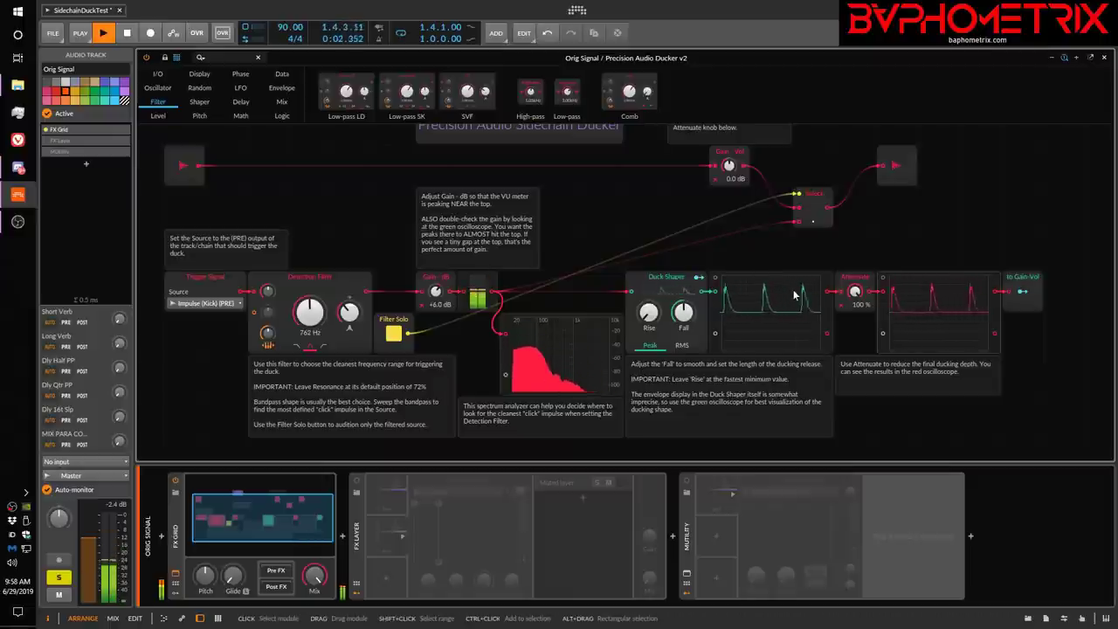
# - Raise the Detection Filter cutoff to 22.4 kHz and bring the Gain - dB module back down to -0.2 dB
pyautogui.doubleClick(438, 291)
pyautogui.moveTo(310, 312); pyautogui.dragTo(309, 214)
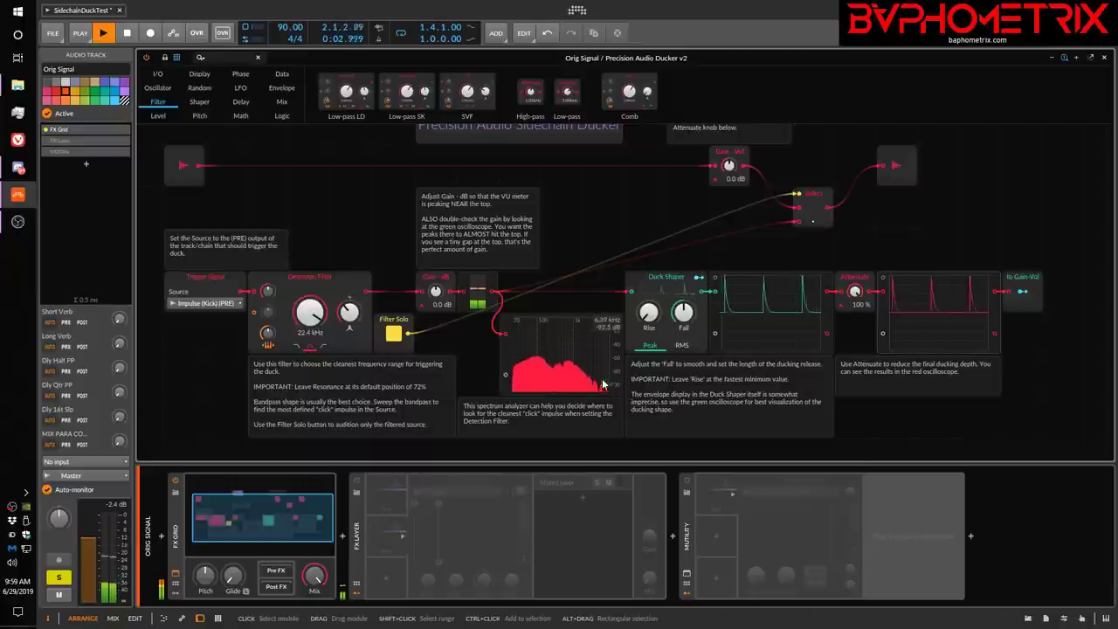
pyautogui.click(437, 292)
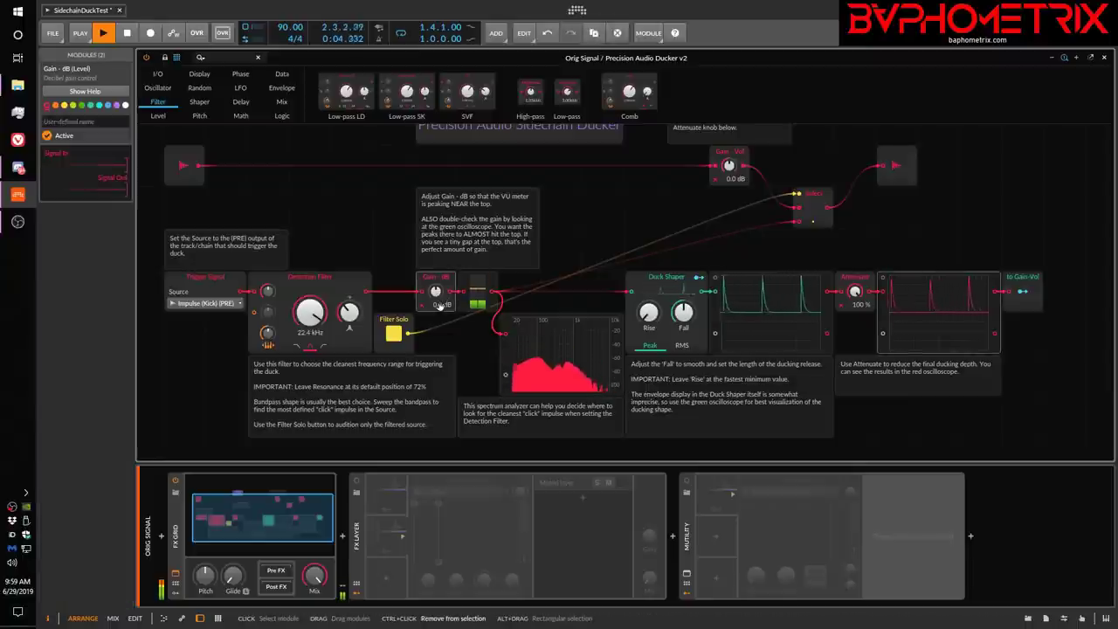
pyautogui.moveTo(439, 292); pyautogui.dragTo(436, 295)
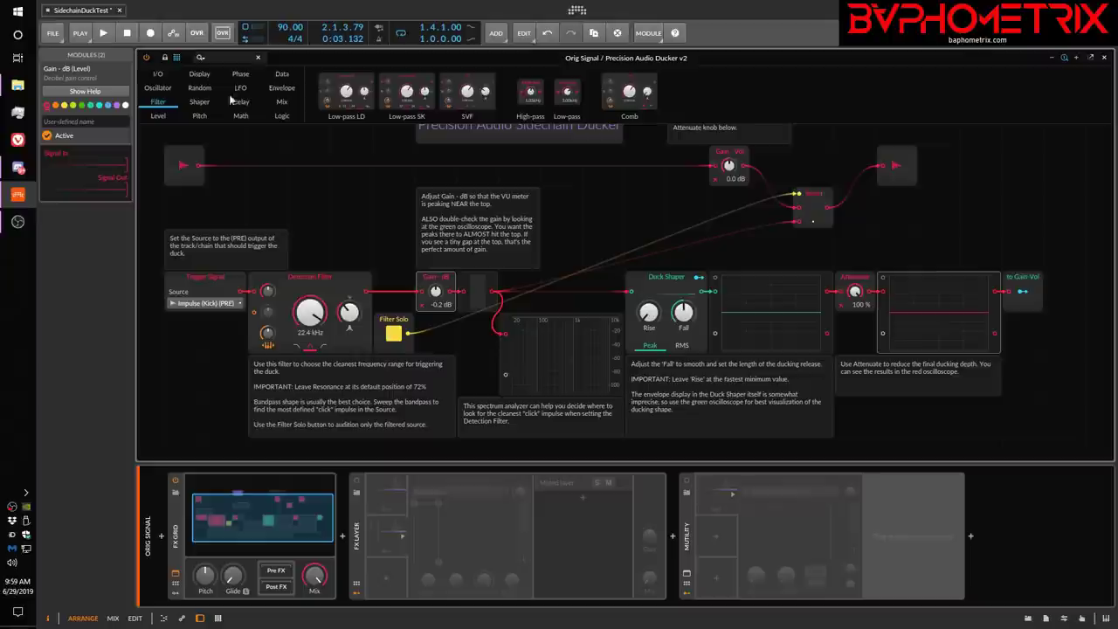
# - Place an envelope Follower module above the Duck Shaper for comparison and delete it again
pyautogui.click(281, 88)
pyautogui.moveTo(503, 84); pyautogui.dragTo(614, 195)
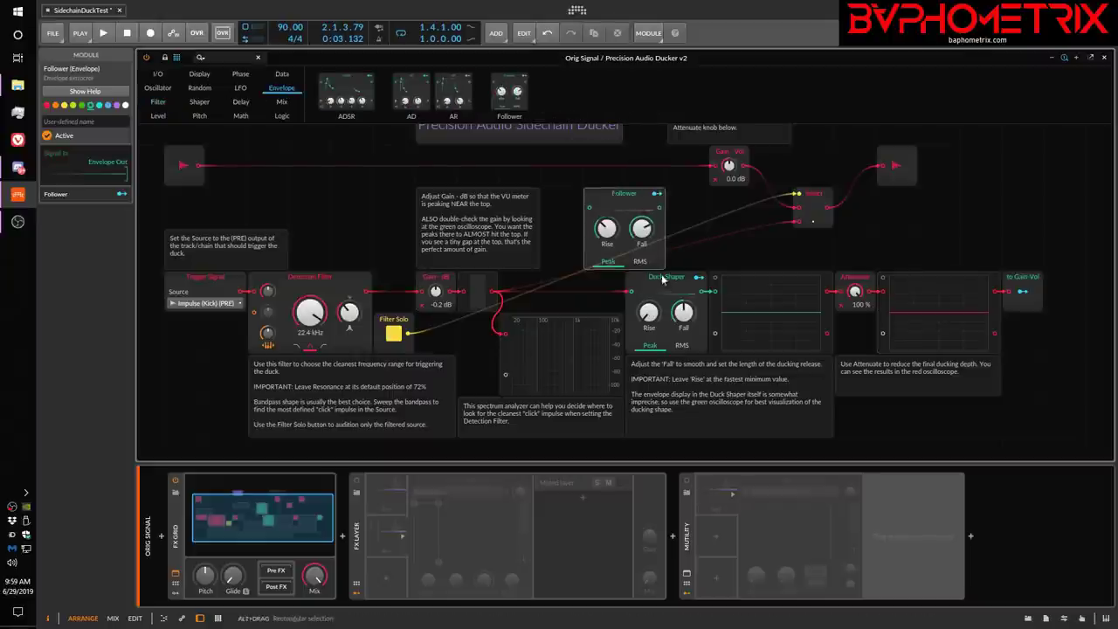
pyautogui.click(630, 196)
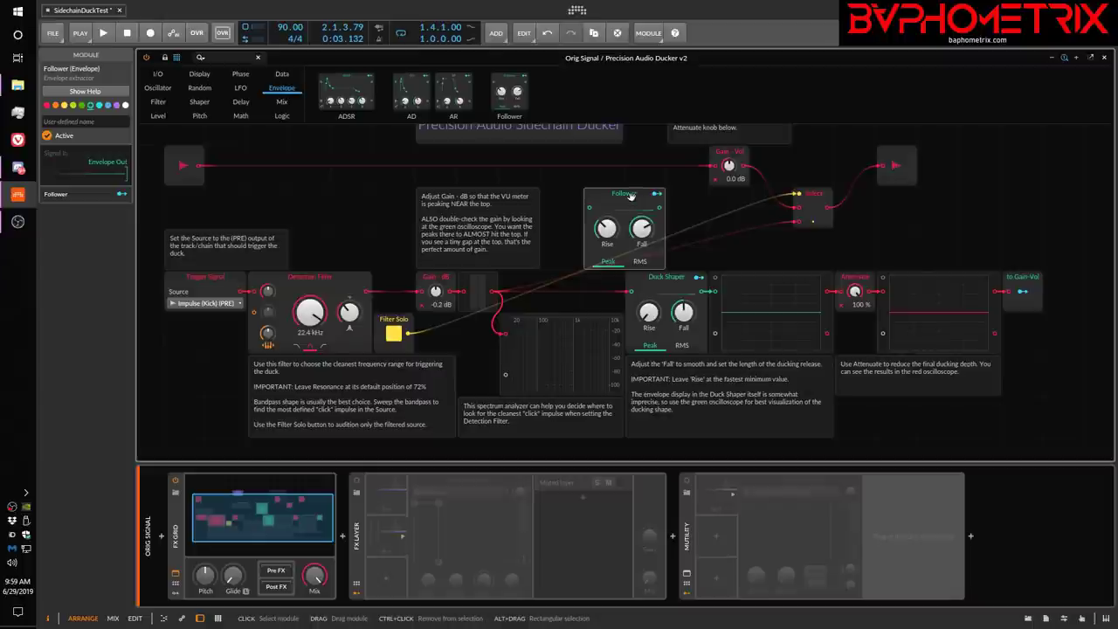
pyautogui.press('Delete')
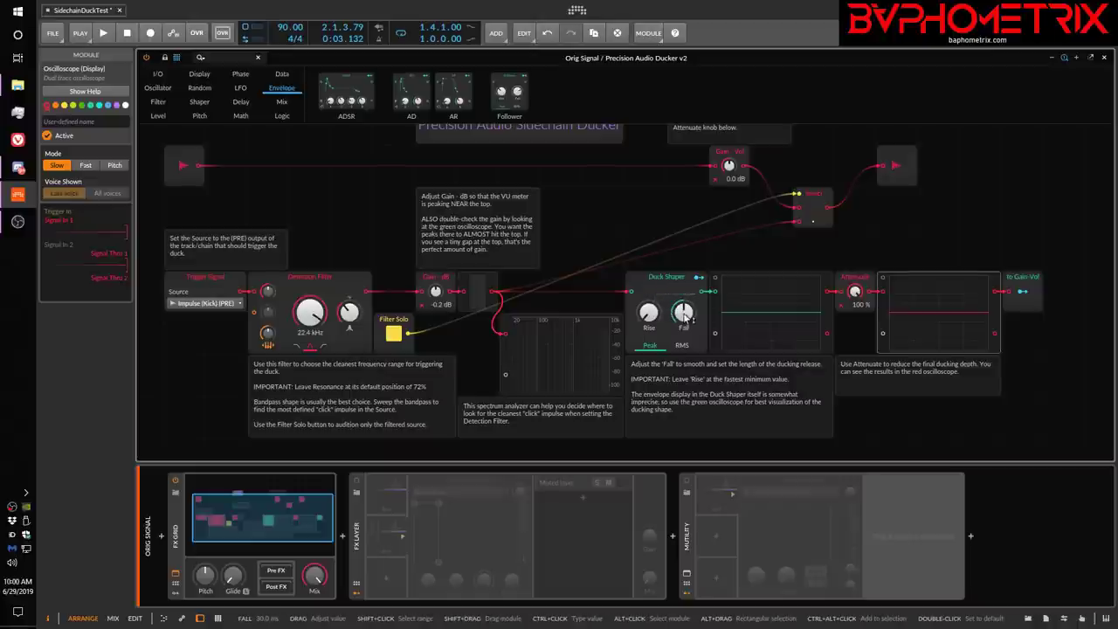
# - Demonstrate the Duck Shaper's Fall during playback by raising it to about 104 ms and lowering it to 2.80 ms
pyautogui.moveTo(685, 317); pyautogui.dragTo(686, 317)
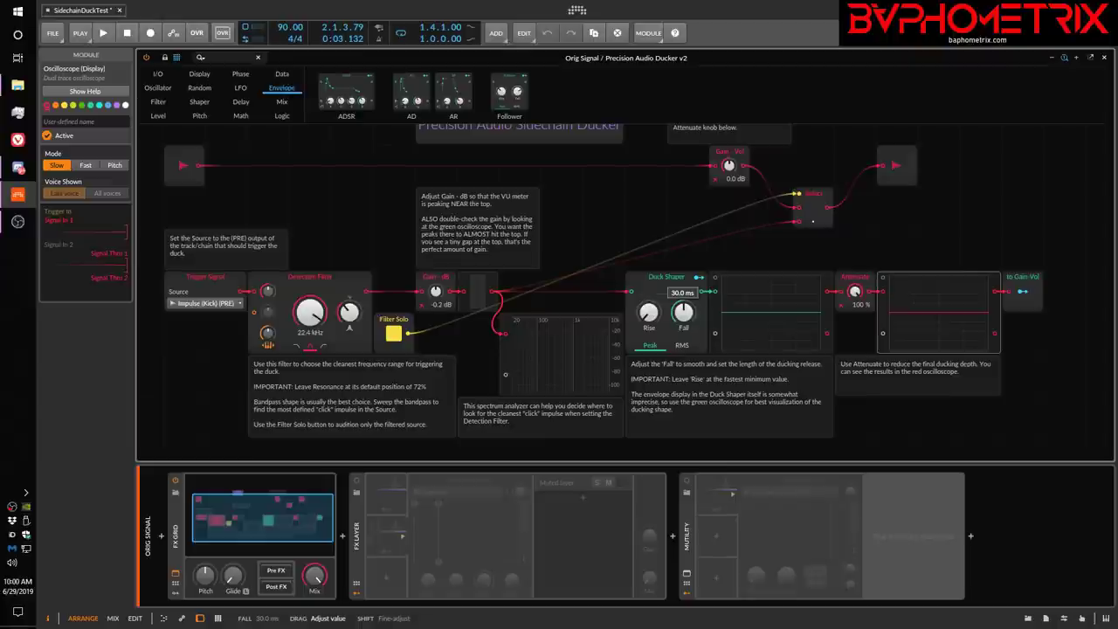
pyautogui.moveTo(686, 317); pyautogui.dragTo(685, 317)
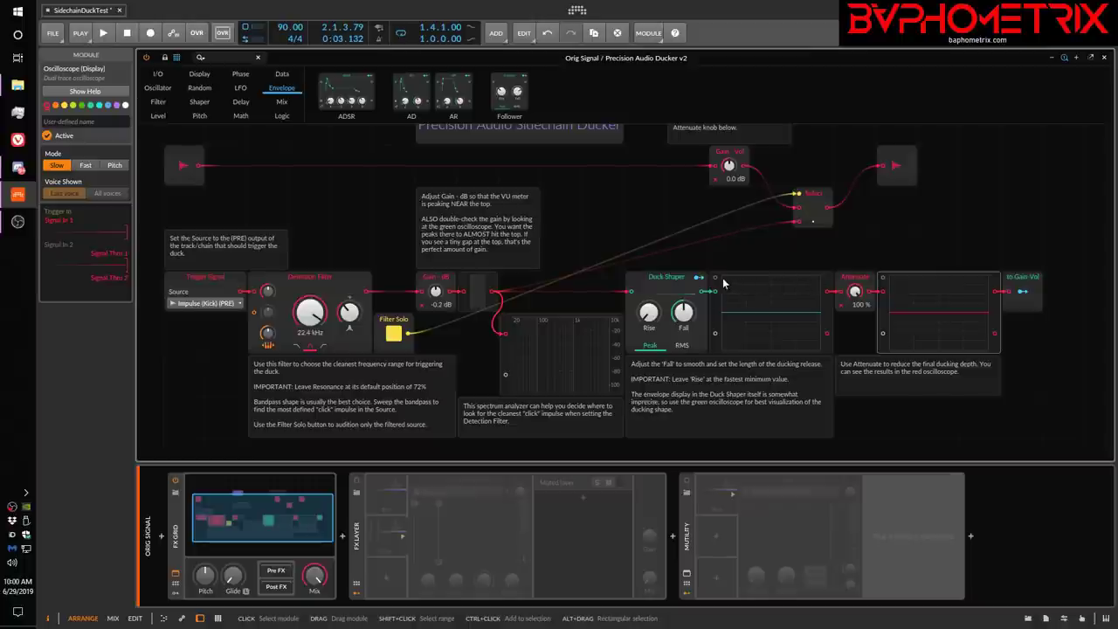
pyautogui.press('space')
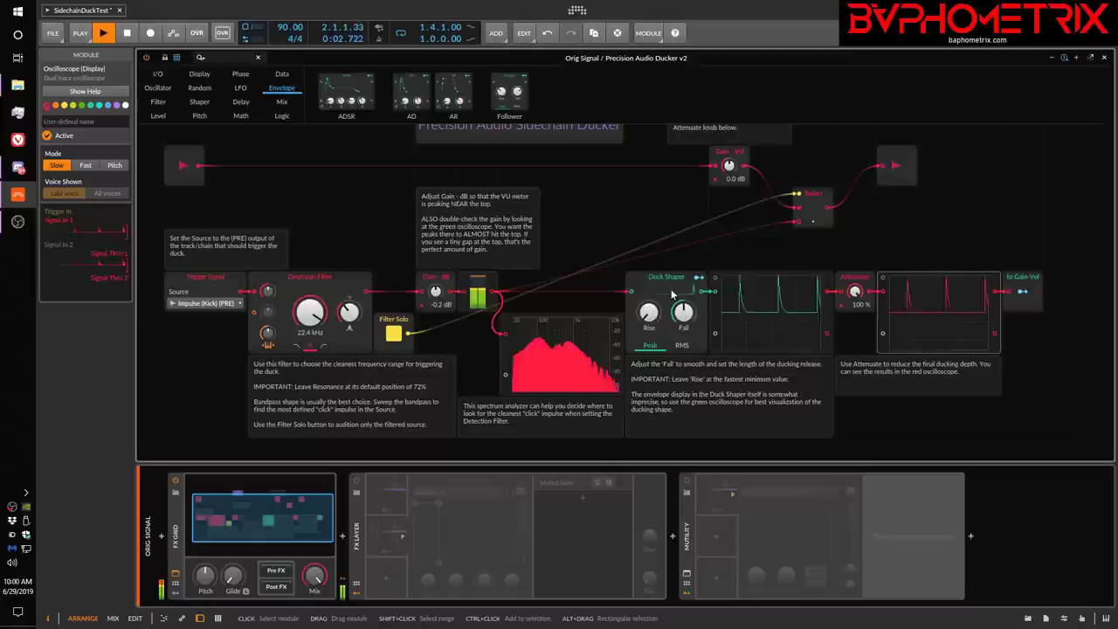
pyautogui.moveTo(684, 312)
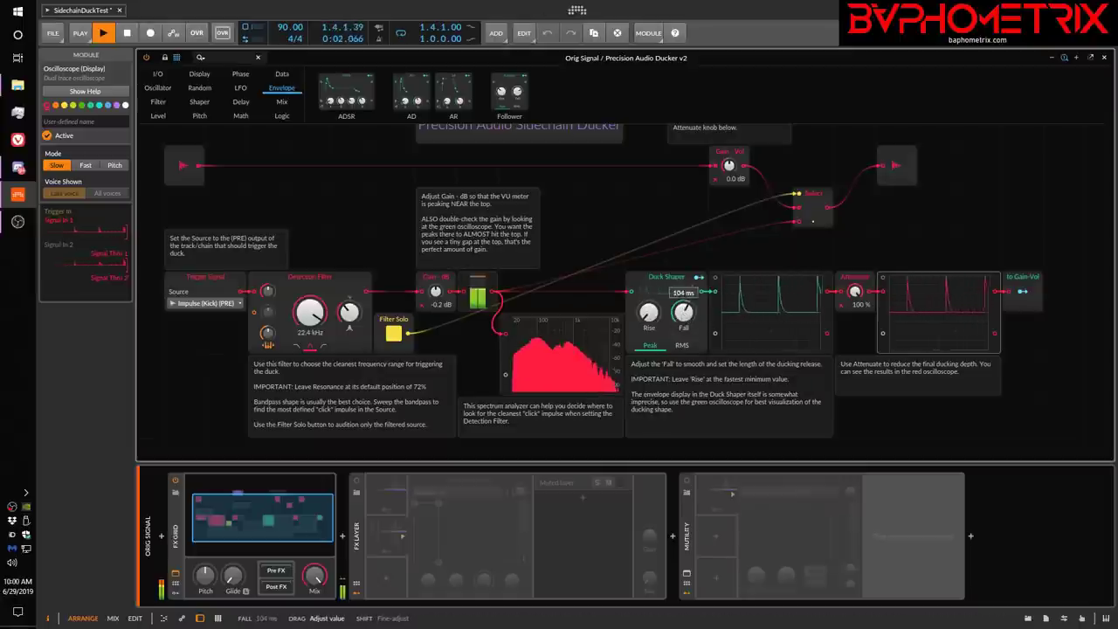
pyautogui.moveTo(684, 312); pyautogui.dragTo(701, 388)
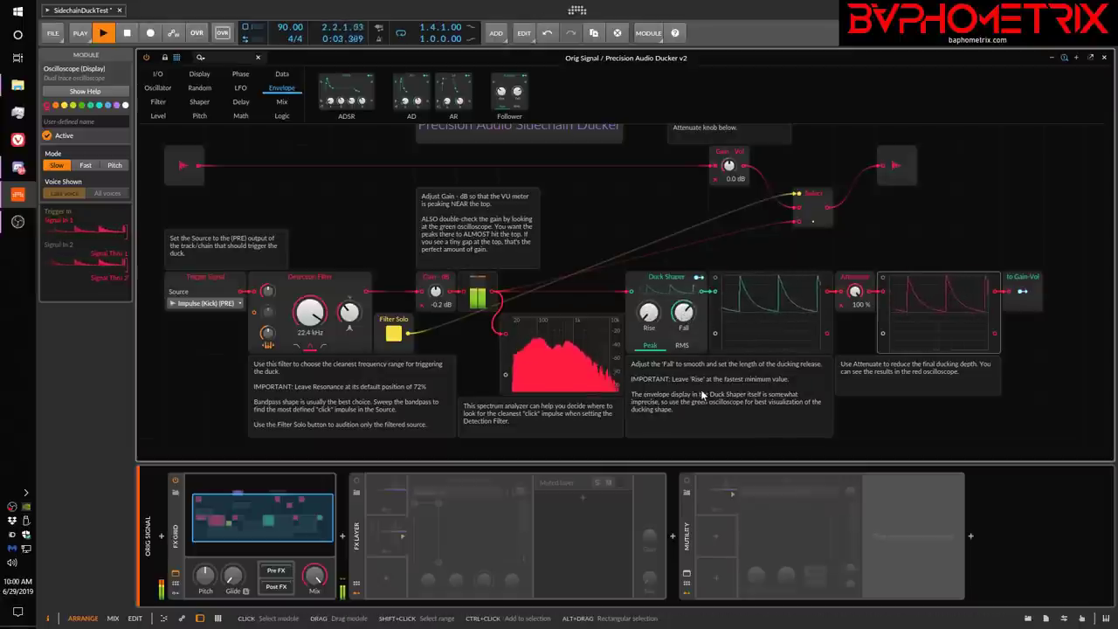
pyautogui.moveTo(684, 312); pyautogui.dragTo(687, 359)
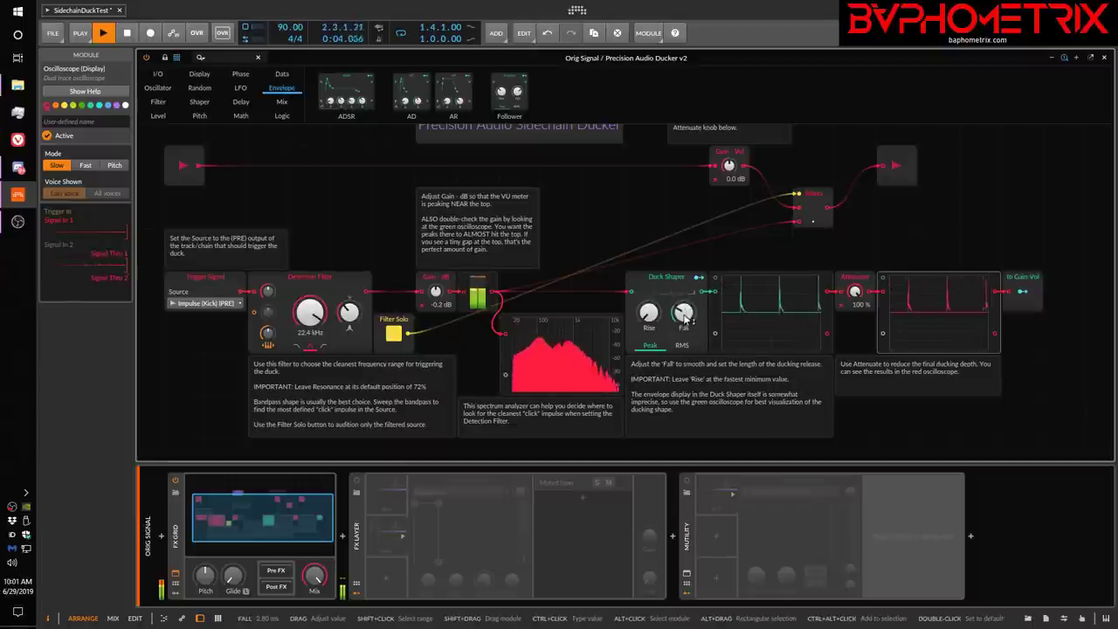
pyautogui.moveTo(686, 318)
pyautogui.mouseDown()
pyautogui.moveTo(686, 302)
pyautogui.moveTo(686, 313)
pyautogui.mouseUp()
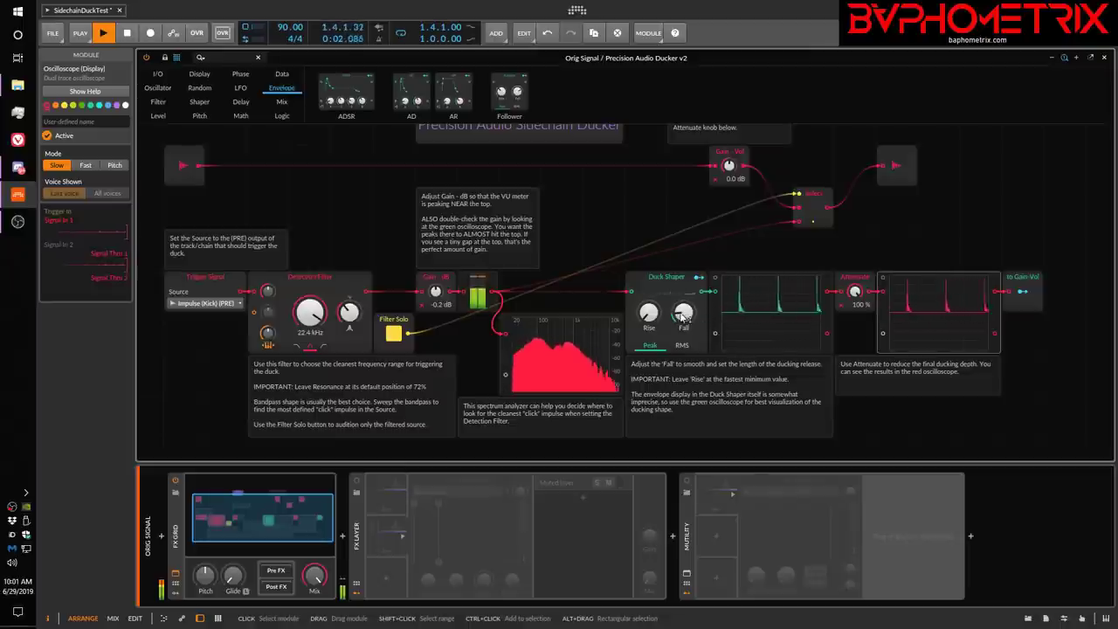
# - Set the Duck Shaper's Fall to 50.9 ms and replay the loop to check the ducking curve in the red oscilloscope
pyautogui.moveTo(684, 316); pyautogui.dragTo(684, 296)
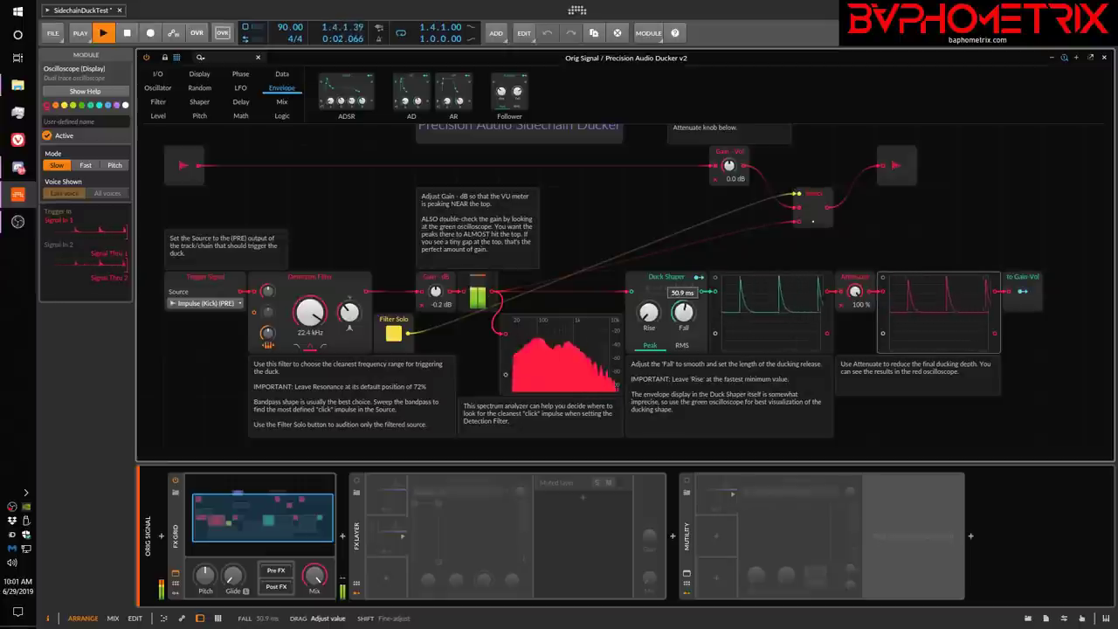
pyautogui.moveTo(683, 295); pyautogui.dragTo(681, 319)
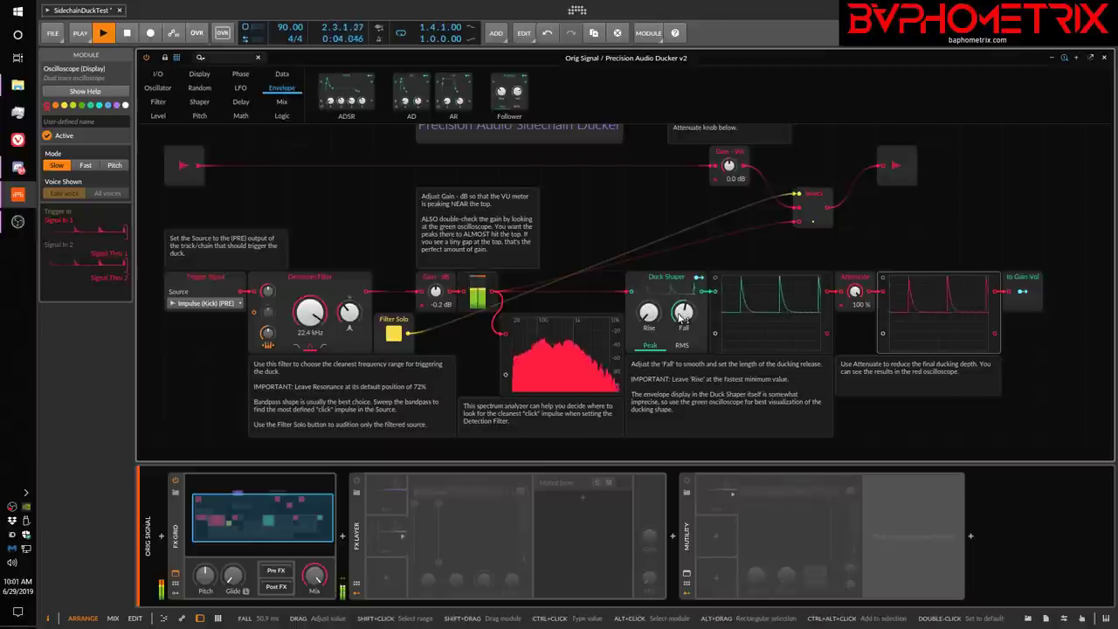
pyautogui.press('space')
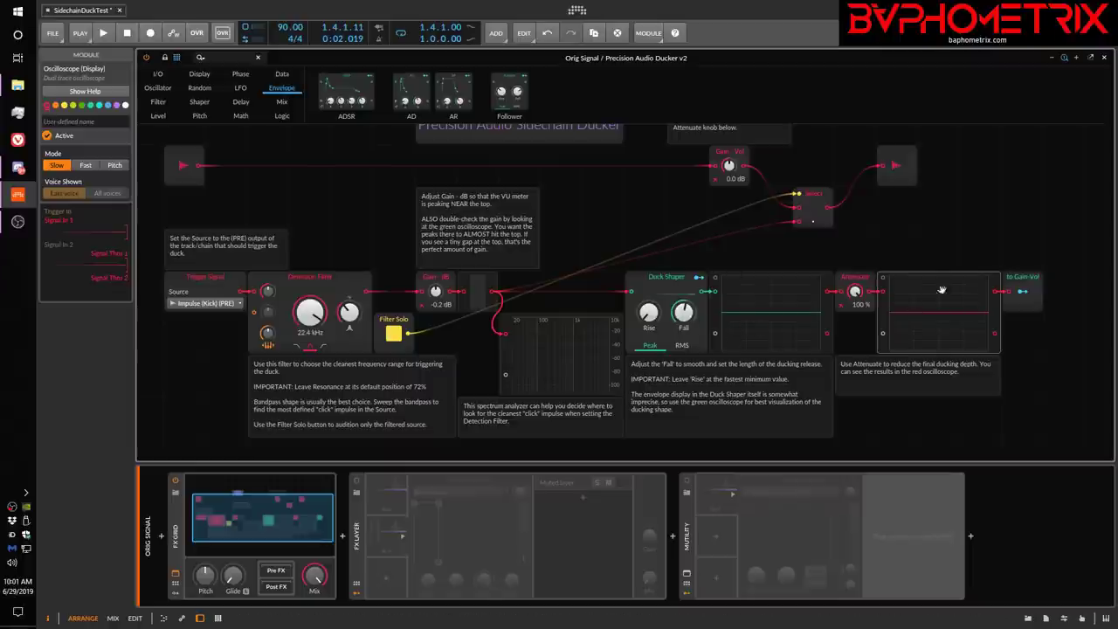
pyautogui.press('space')
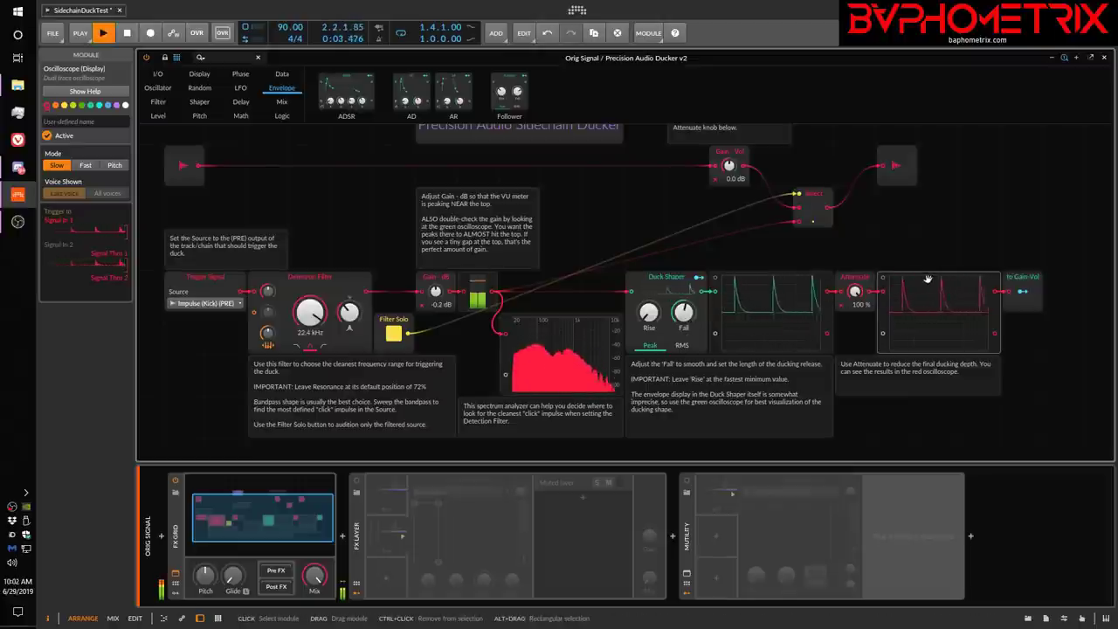
pyautogui.press('space')
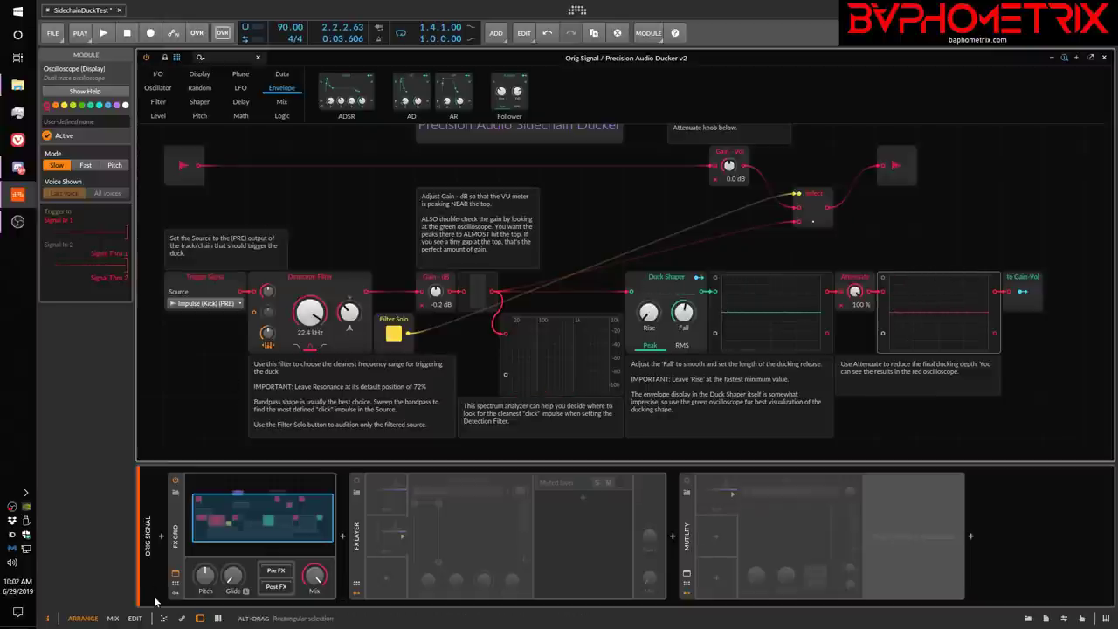
# - Close the ducker grid and mark the range 1.4.1.00 to 1.4.1.04 on the track Filtered Click at 22 Khz with 5 ms fall
pyautogui.click(176, 578)
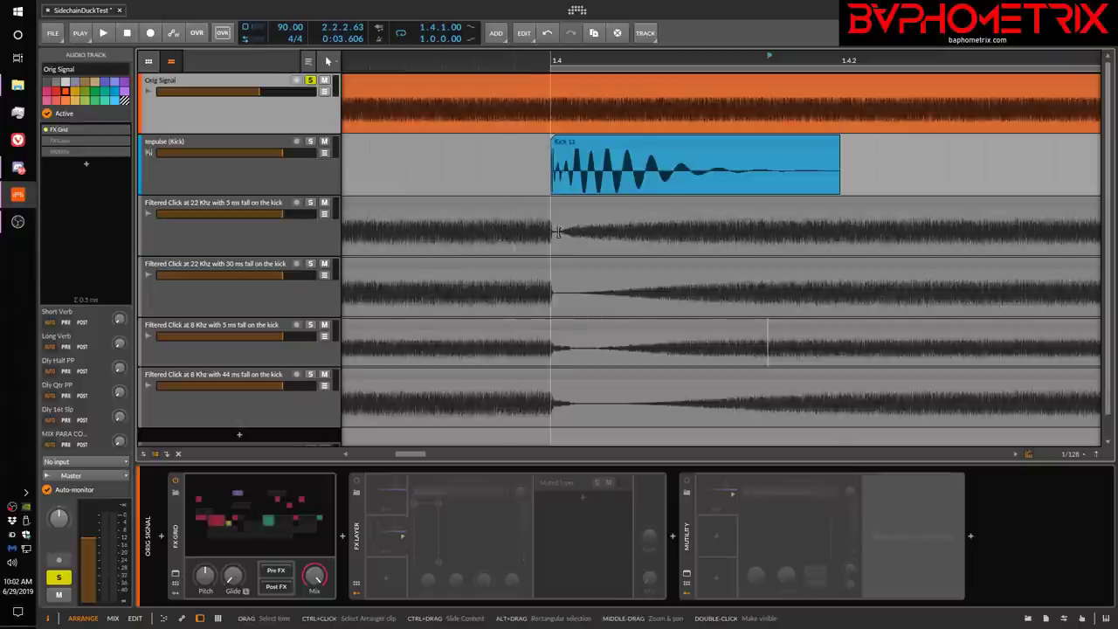
pyautogui.moveTo(556, 232); pyautogui.dragTo(565, 232)
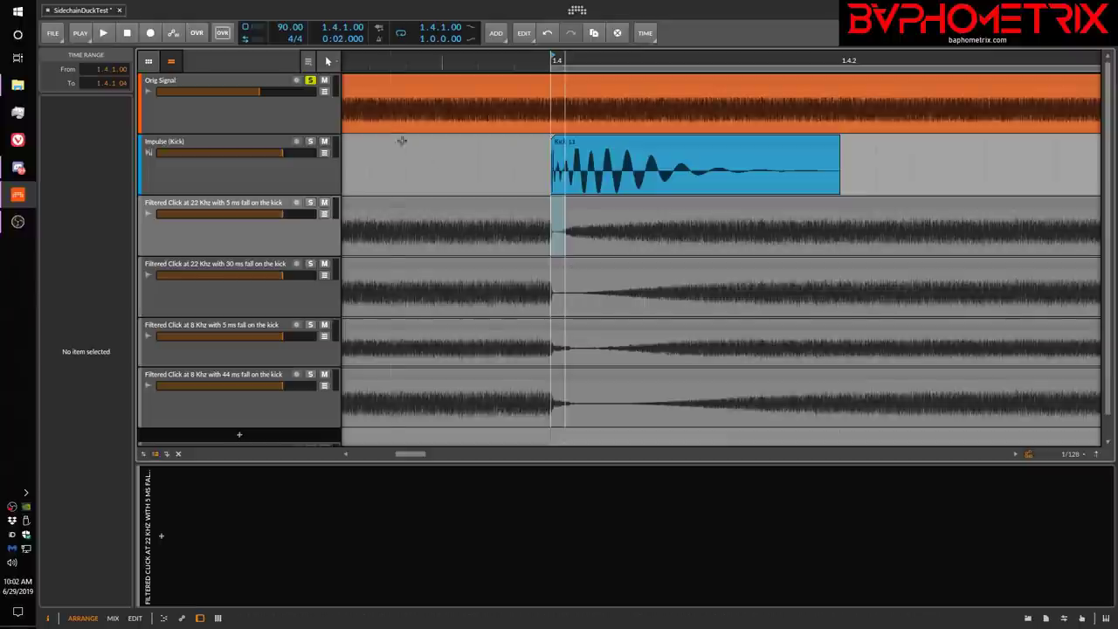
# - Reopen the Orig Signal track's ducker grid and demonstrate Attenuate during playback by lowering it slightly and returning it to 100 %
pyautogui.click(297, 102)
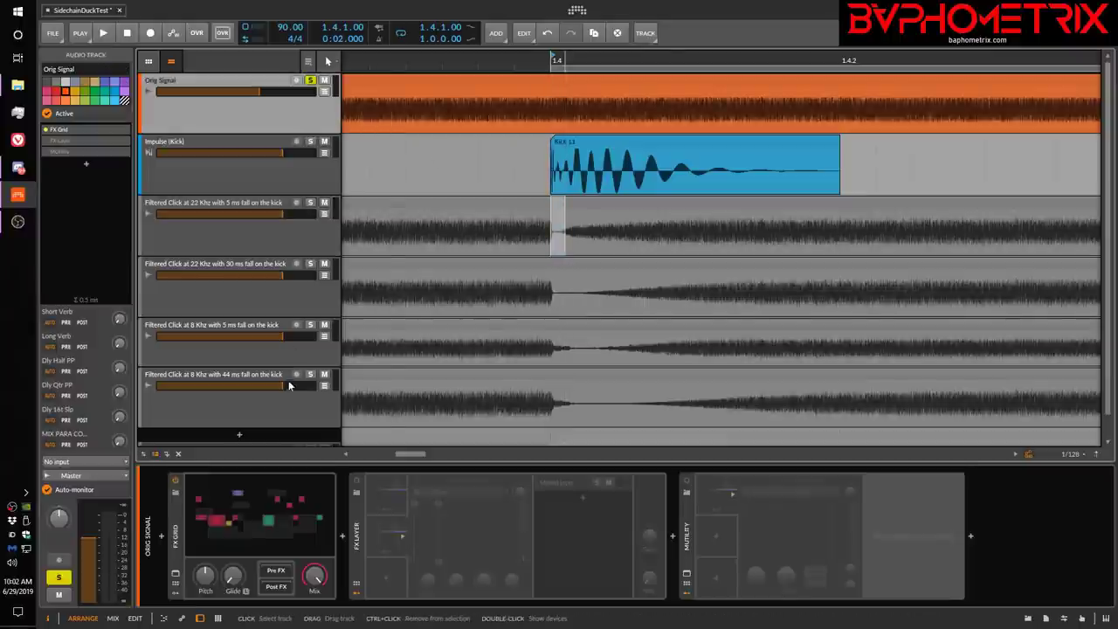
pyautogui.click(257, 511)
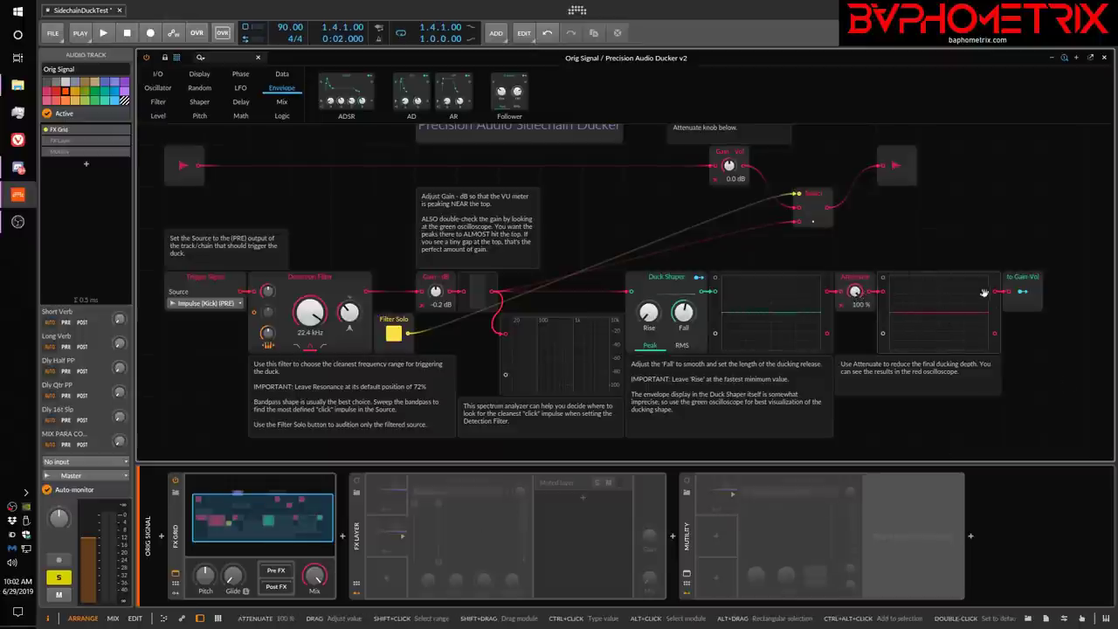
pyautogui.press('space')
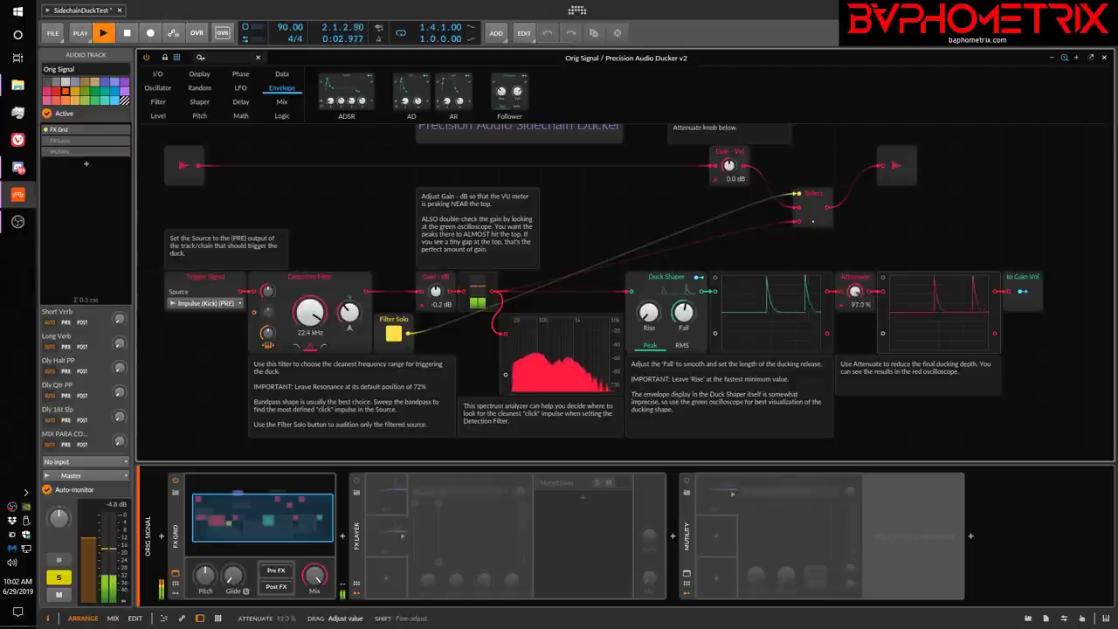
pyautogui.moveTo(856, 295)
pyautogui.mouseDown()
pyautogui.moveTo(855, 347)
pyautogui.moveTo(856, 291)
pyautogui.mouseUp()
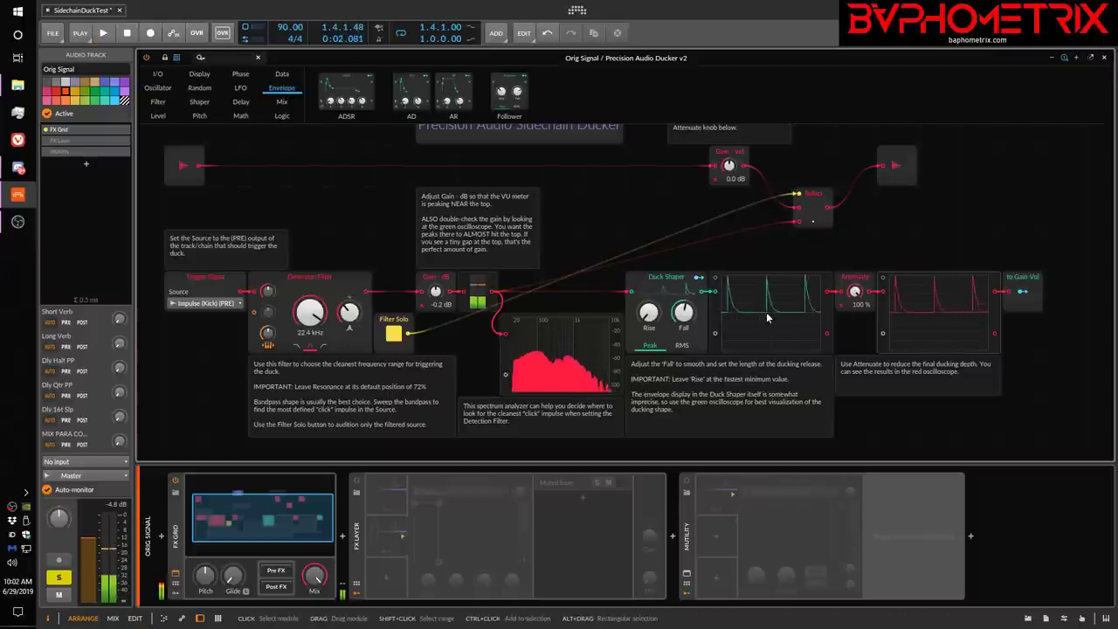
# - Stop playback and hold the Duck Shaper's Rise at its minimum of 0.10 ms
pyautogui.press('space')
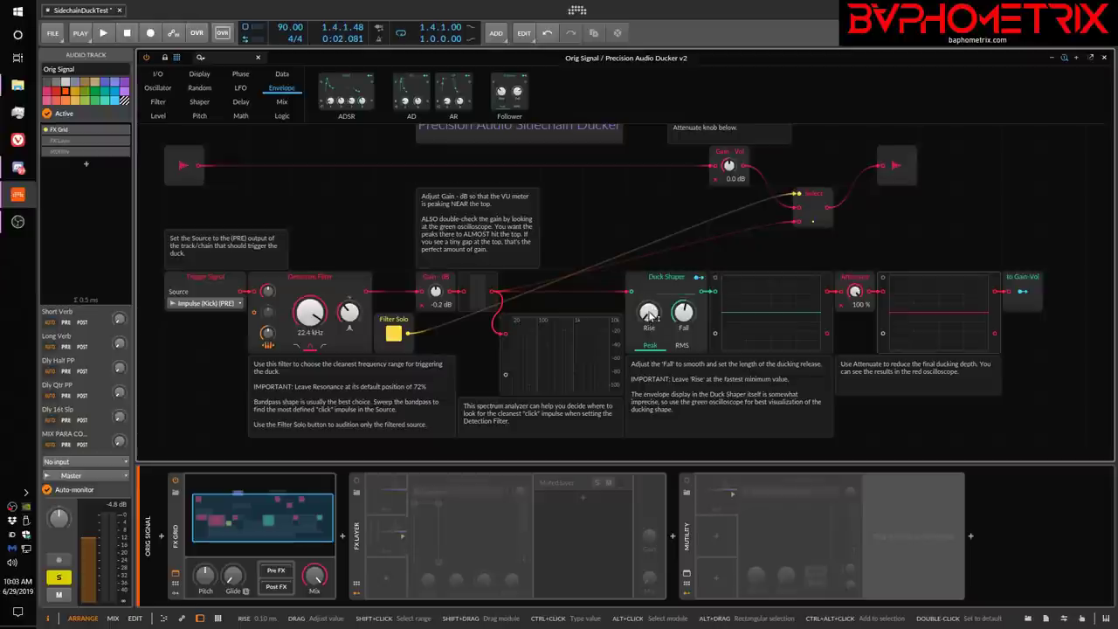
pyautogui.moveTo(648, 321); pyautogui.dragTo(649, 321)
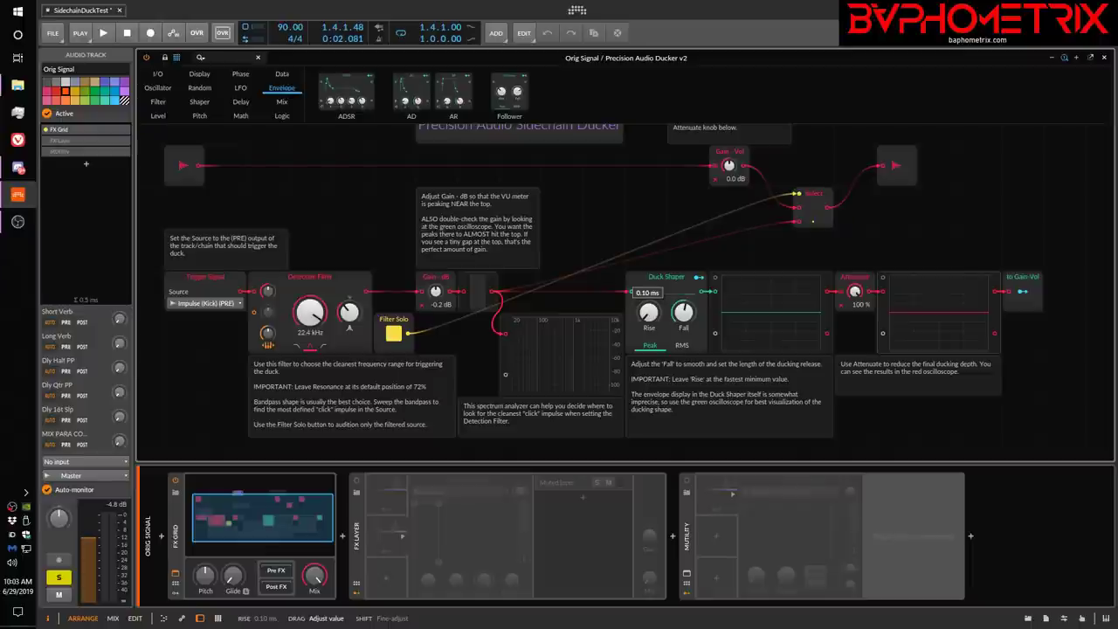
pyautogui.moveTo(649, 312); pyautogui.dragTo(659, 315)
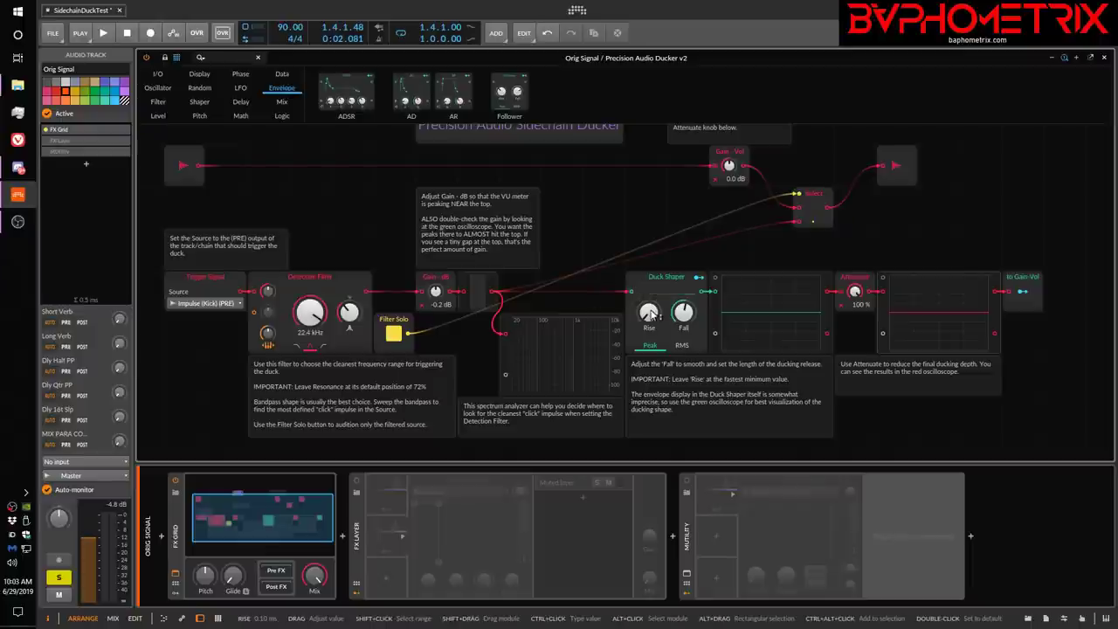
# - Close the ducker grid and compare the ducking onset and recovery of the four Filtered Click tracks around the kick at 1.4
pyautogui.click(262, 515)
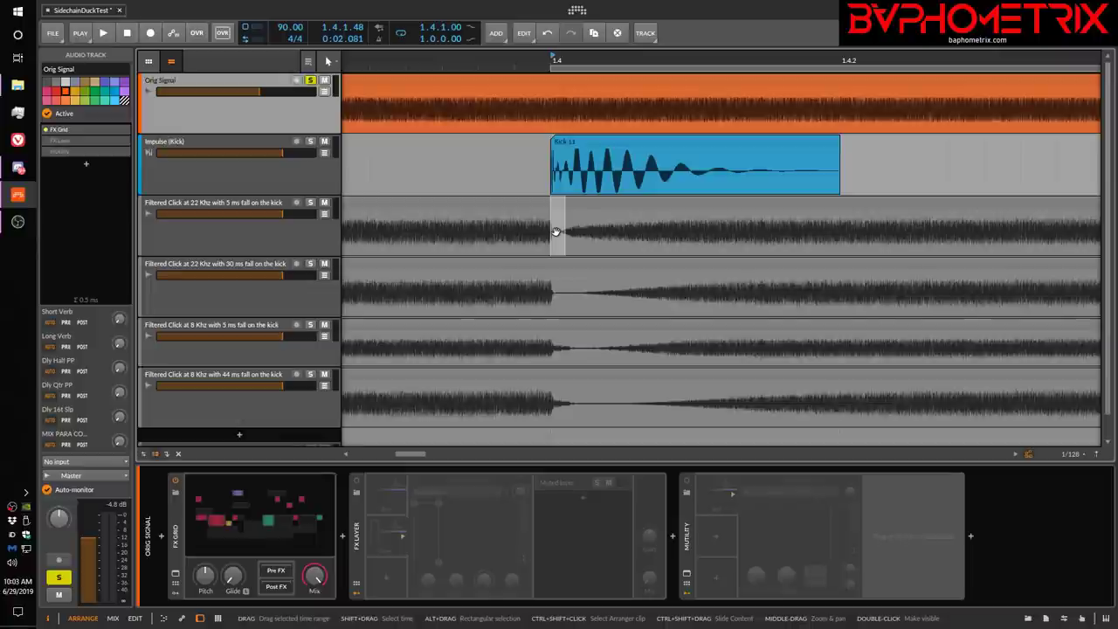
pyautogui.scroll(5, 554, 238)
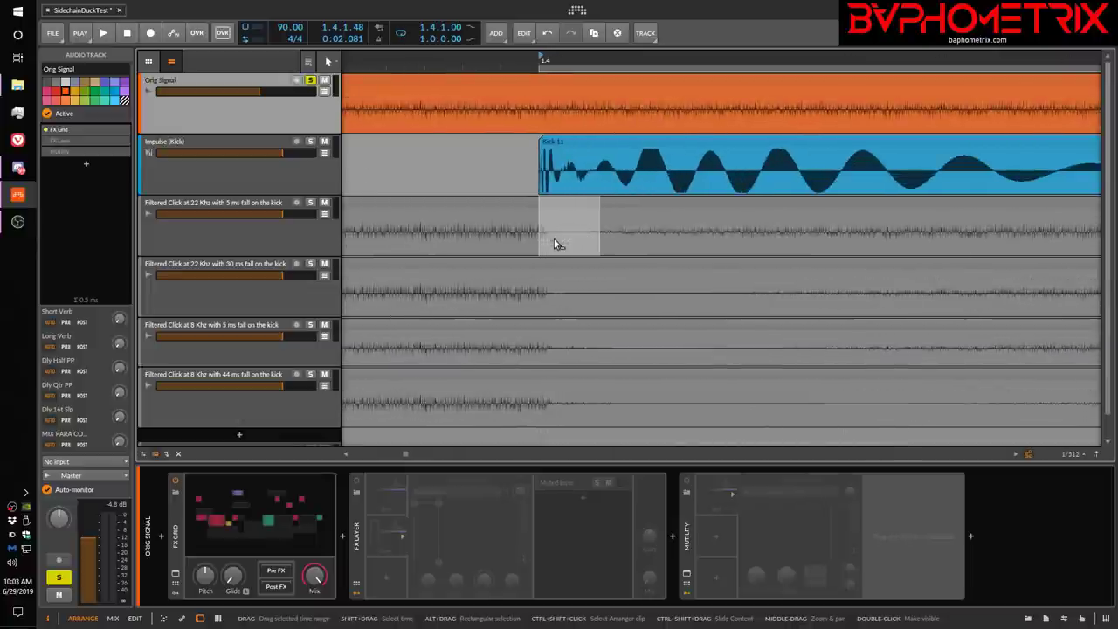
pyautogui.scroll(3, 556, 242)
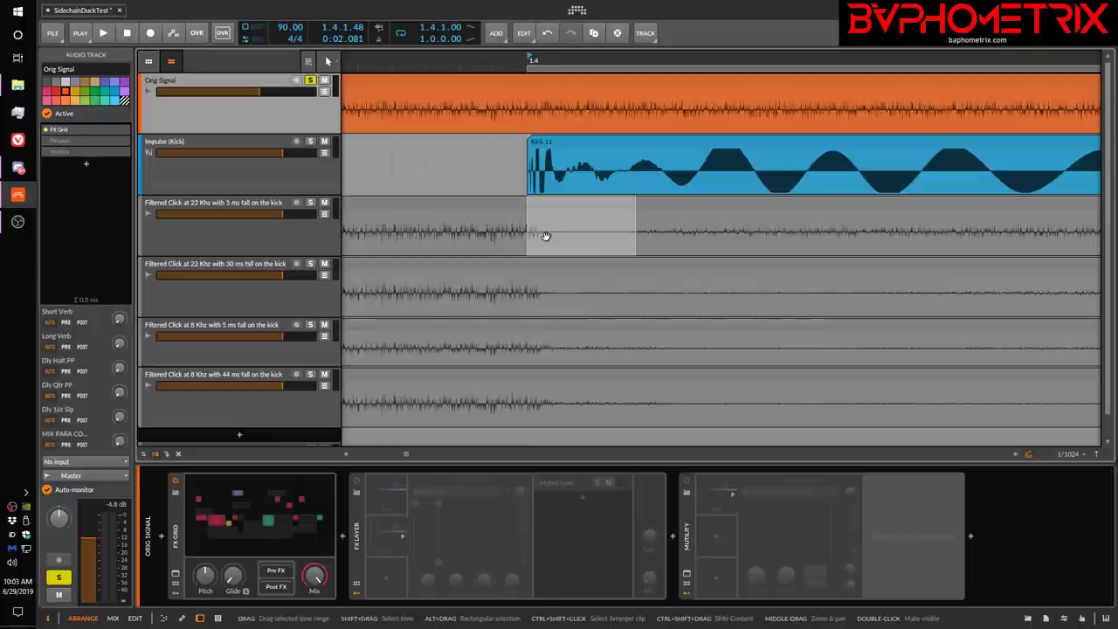
pyautogui.scroll(-5, 543, 233)
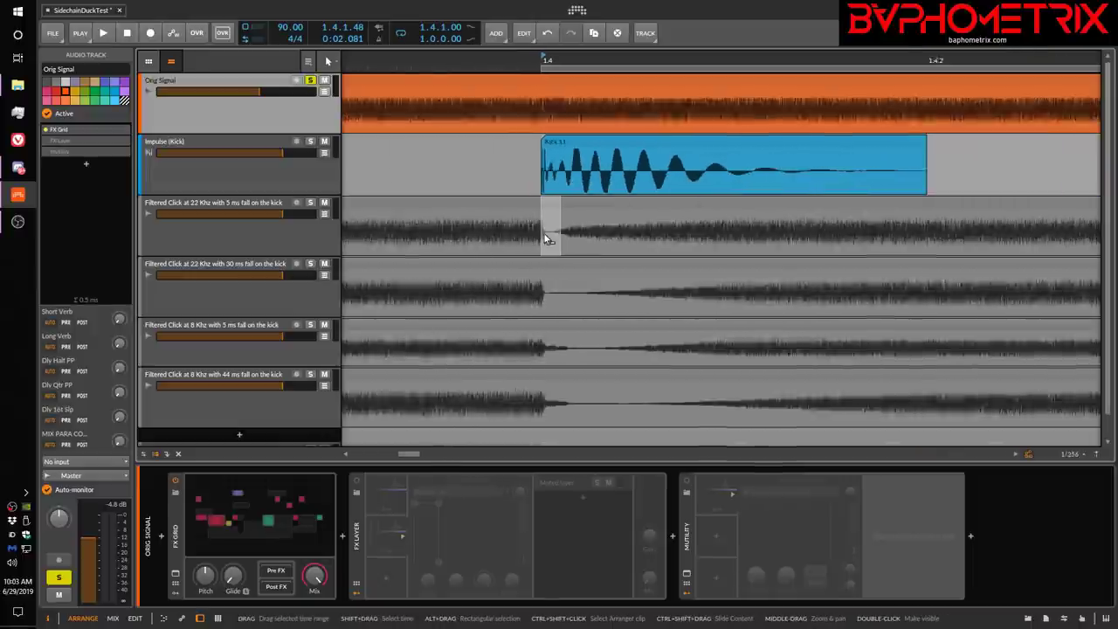
pyautogui.scroll(-3, 543, 233)
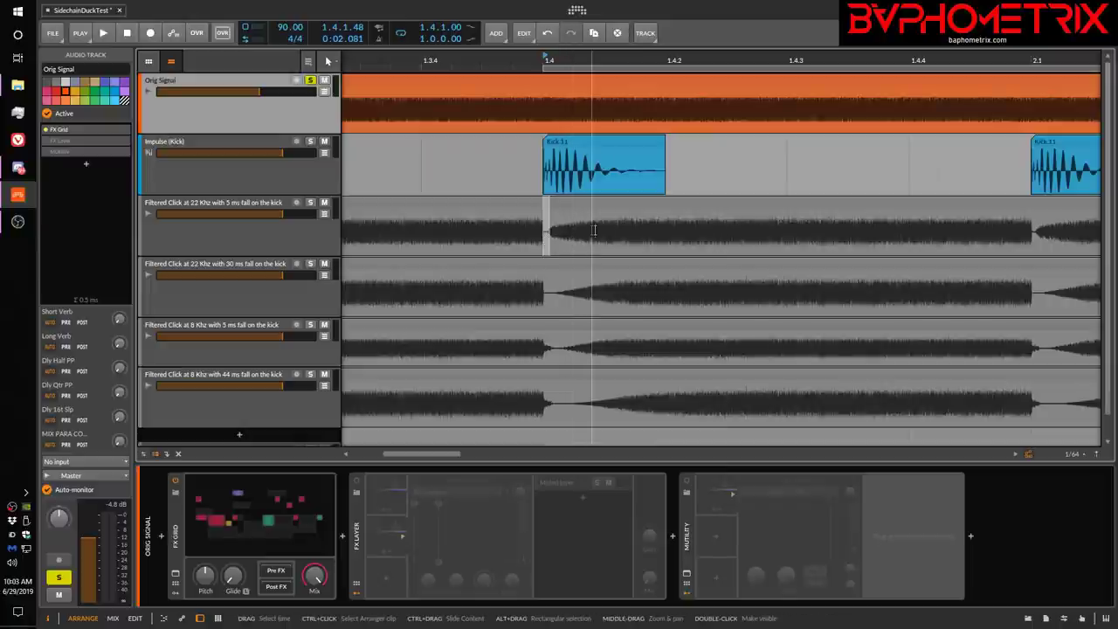
pyautogui.scroll(-3, 600, 229)
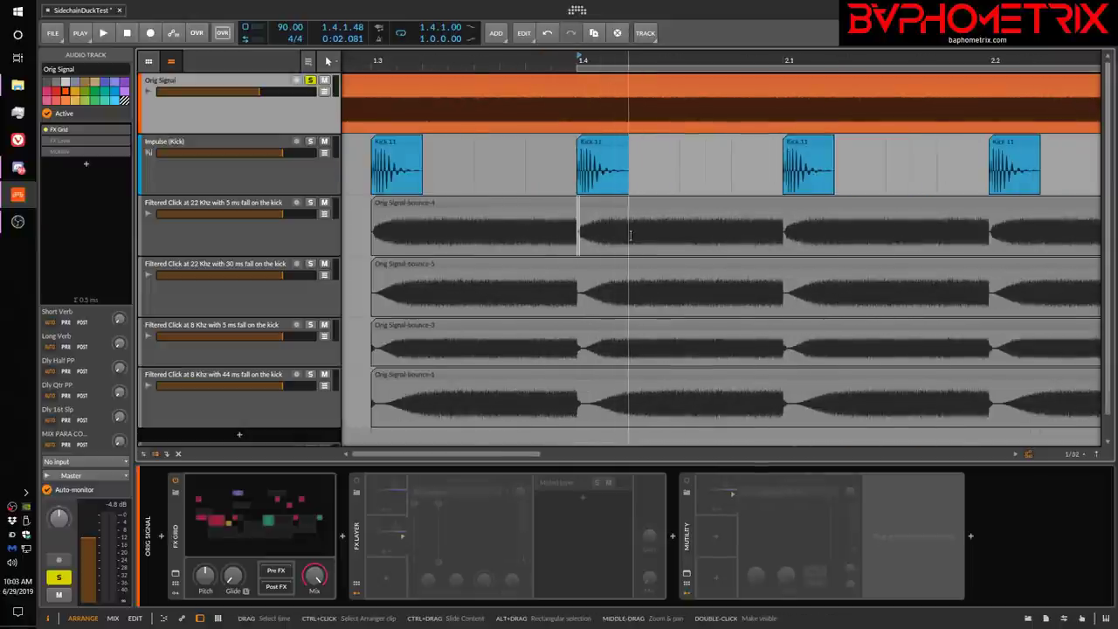
pyautogui.click(616, 230)
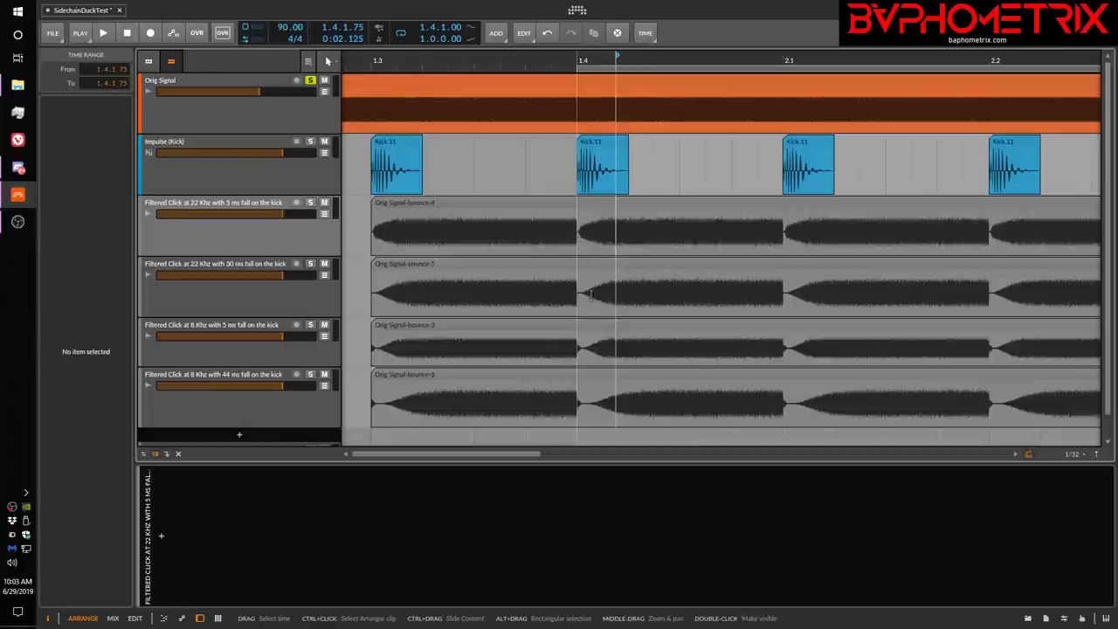
pyautogui.scroll(6, 592, 237)
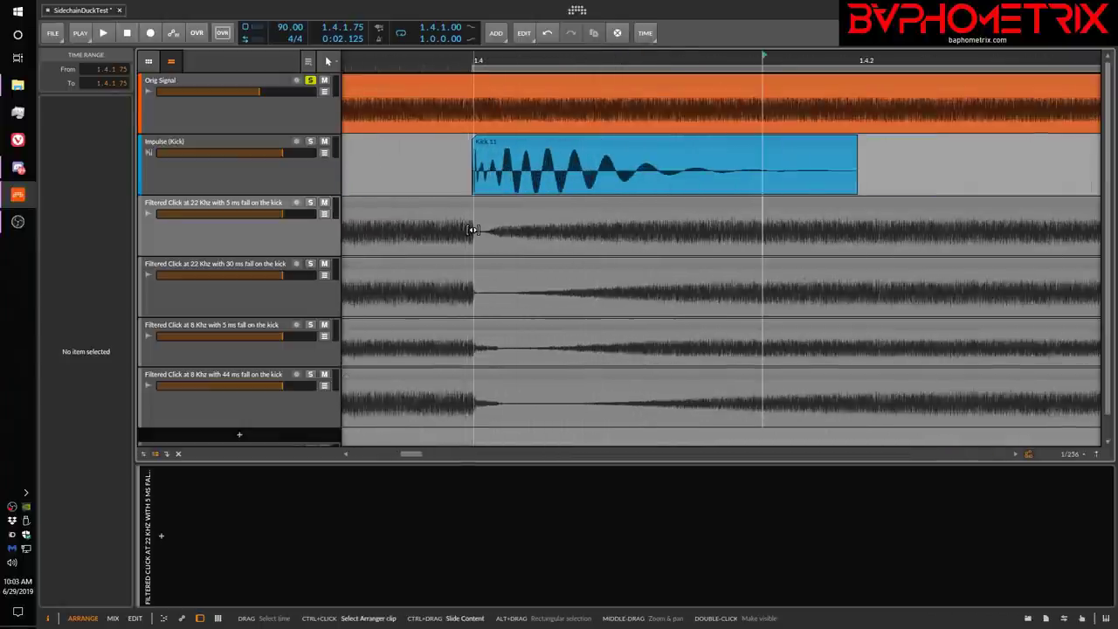
pyautogui.scroll(2, 473, 230)
pyautogui.scroll(-1, 473, 233)
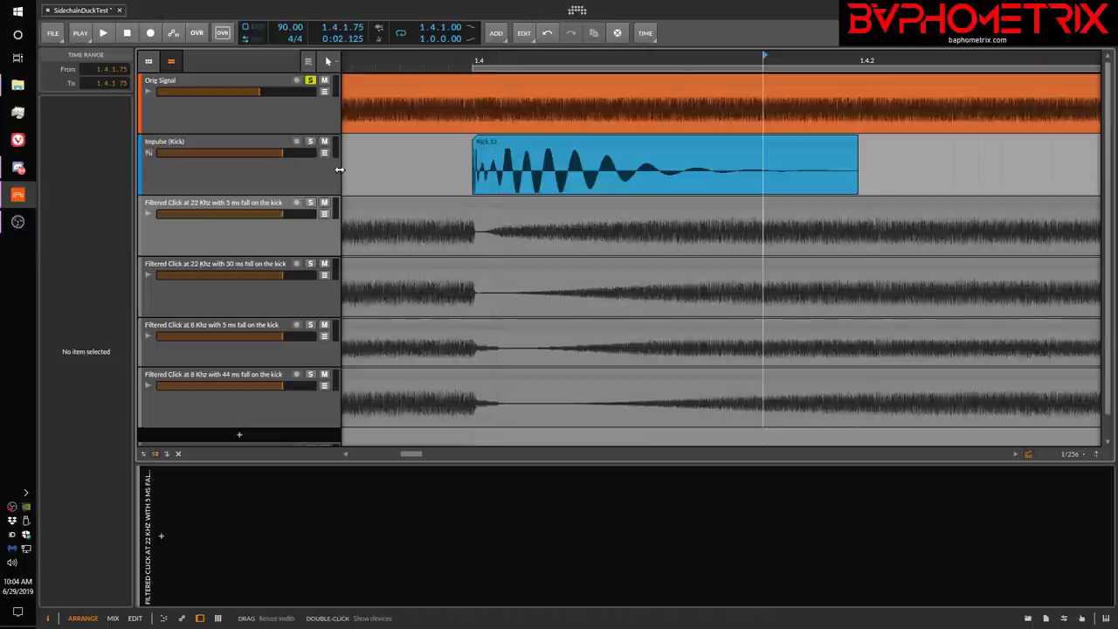
# - Reopen the Orig Signal track's ducker grid and keep the Duck Shaper's Rise at its fastest setting of 0.10 ms
pyautogui.click(293, 114)
pyautogui.click(253, 520)
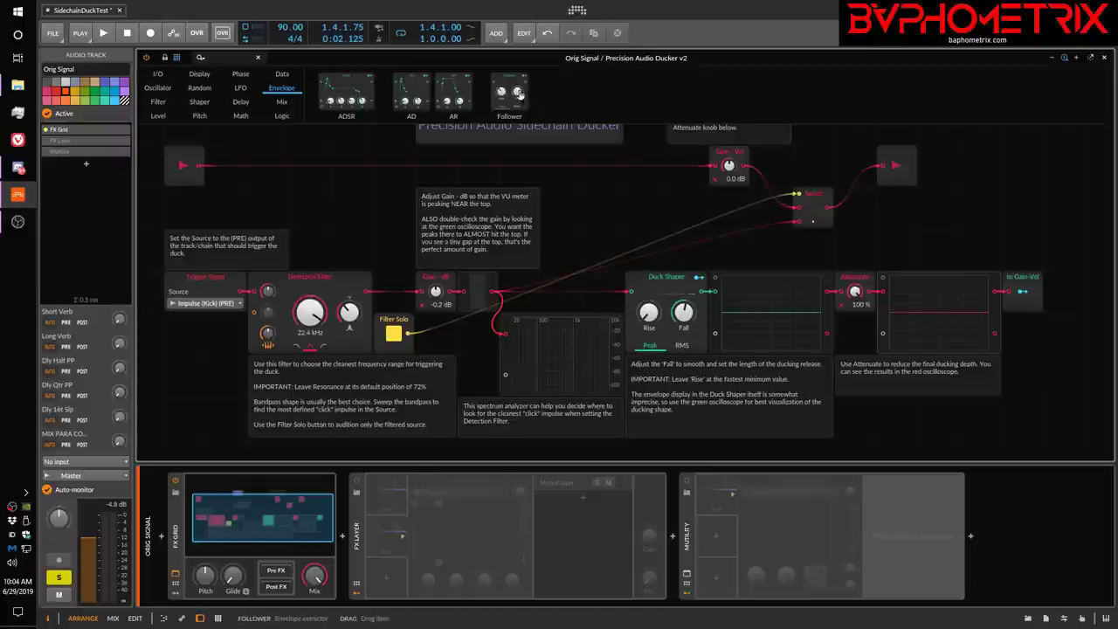
pyautogui.click(648, 312)
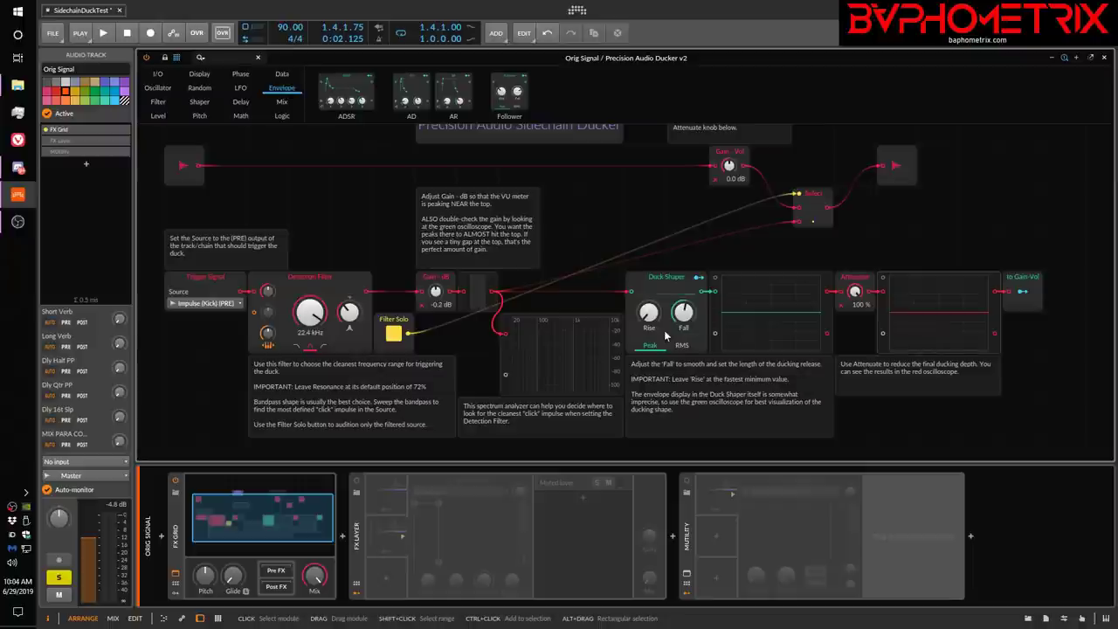
pyautogui.moveTo(648, 312); pyautogui.dragTo(648, 313)
# - Demonstrate the Duck Shaper's Rise during playback by raising it to 148 ms, trying about 37 and 54 ms, and returning it to 0.10 ms
pyautogui.press('space')
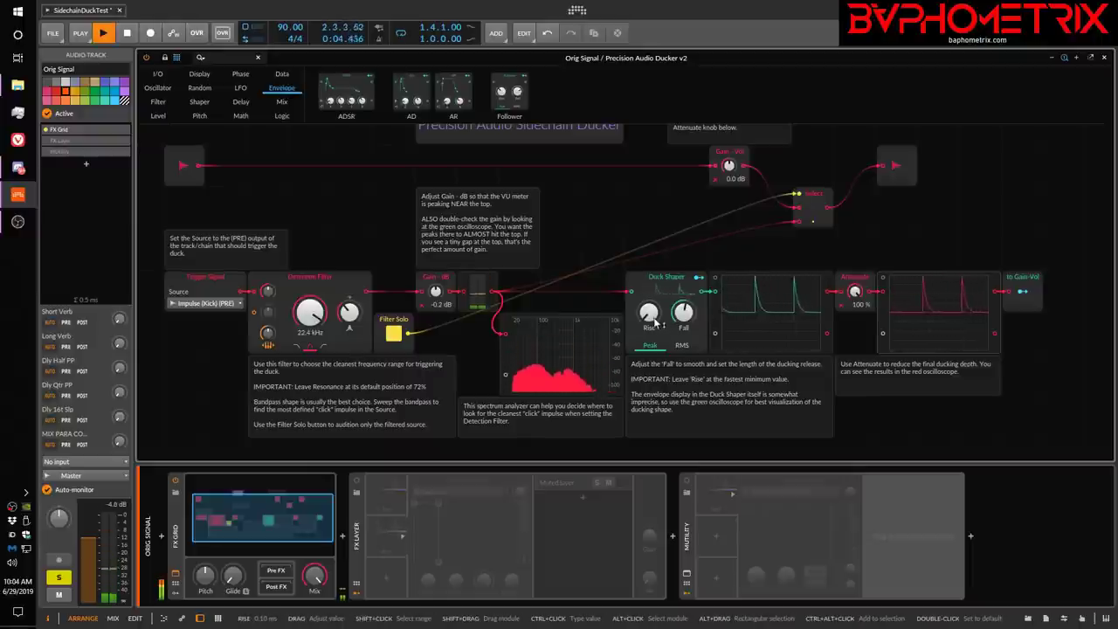
pyautogui.moveTo(656, 323); pyautogui.dragTo(656, 262)
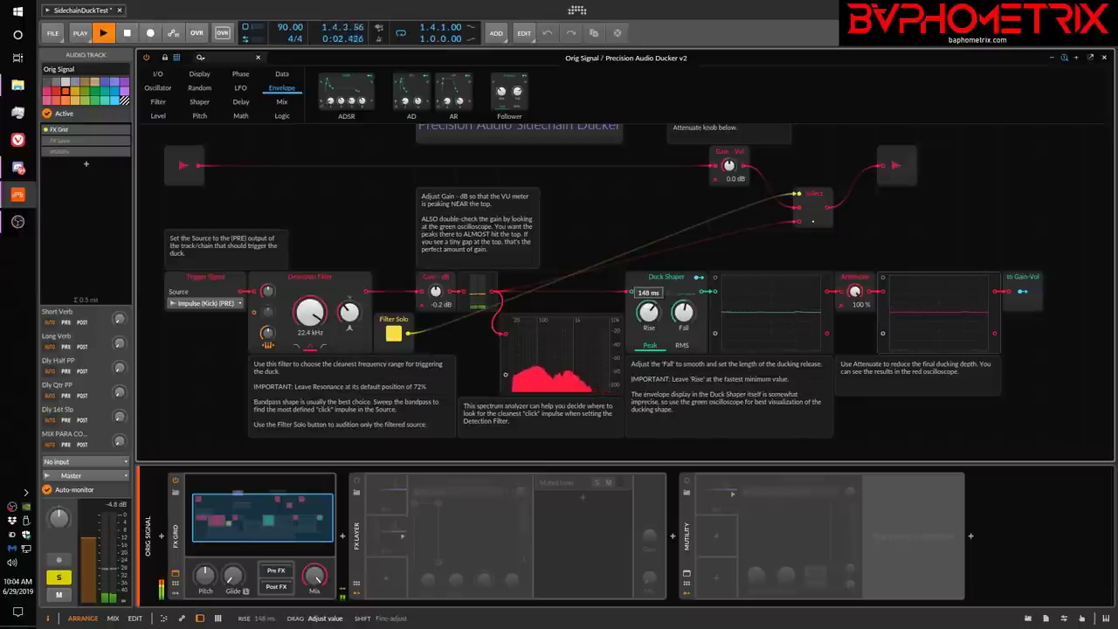
pyautogui.moveTo(656, 262); pyautogui.dragTo(656, 268)
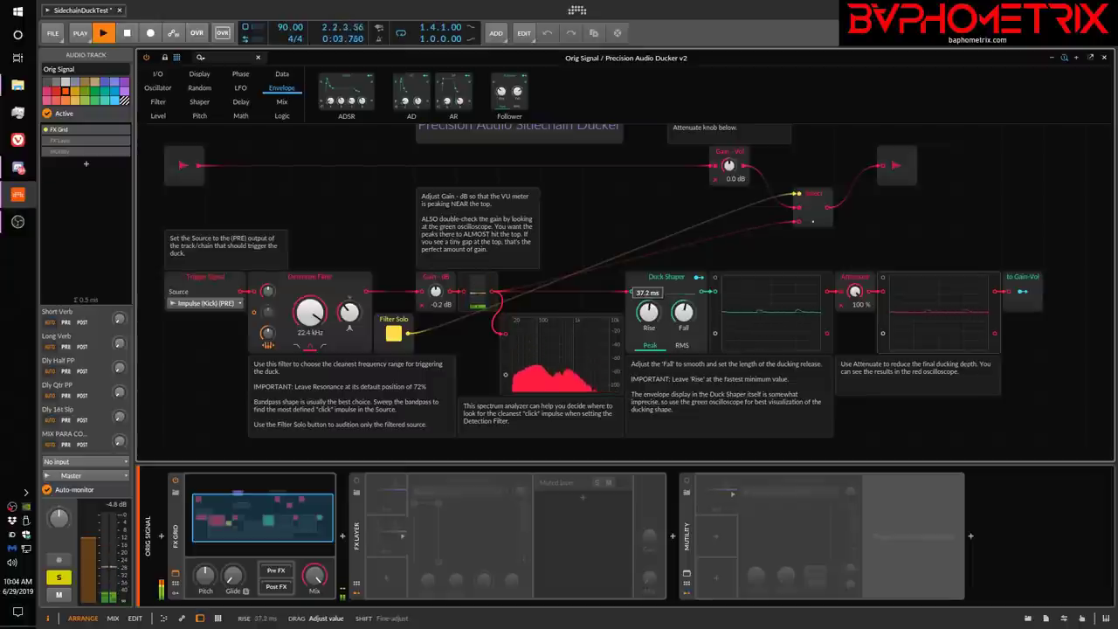
pyautogui.moveTo(657, 267); pyautogui.dragTo(657, 267)
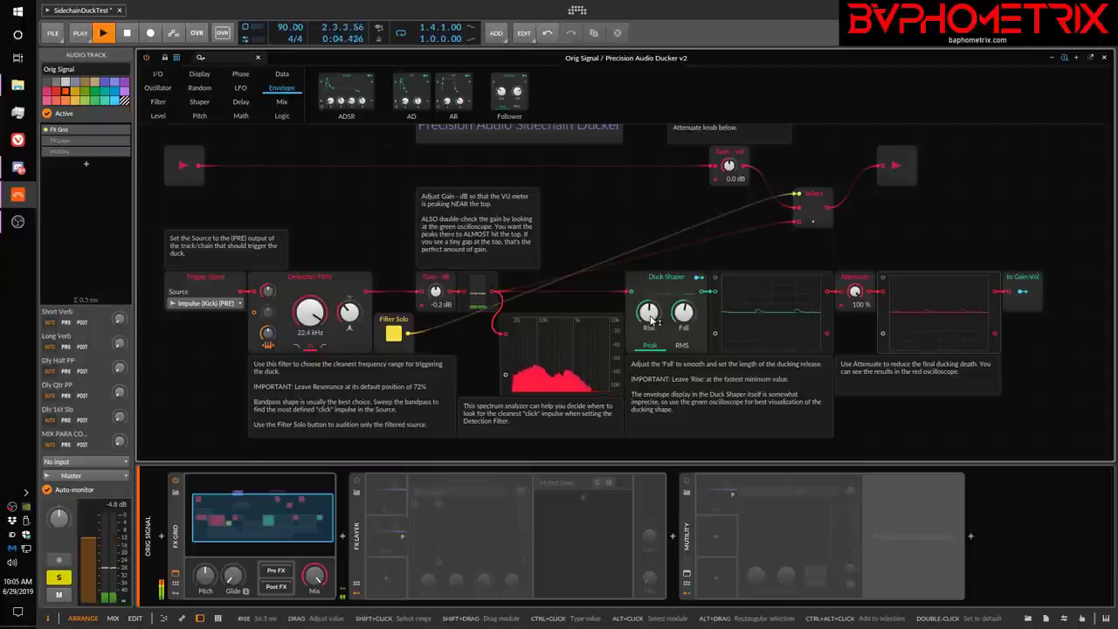
pyautogui.moveTo(651, 321); pyautogui.dragTo(650, 319)
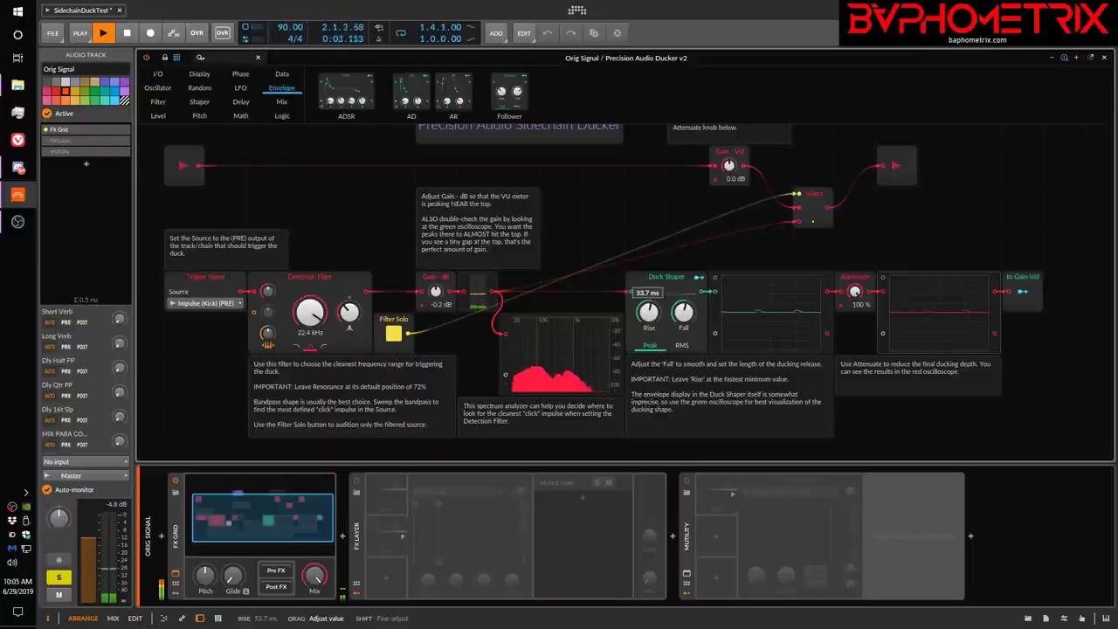
pyautogui.moveTo(648, 312); pyautogui.dragTo(648, 345)
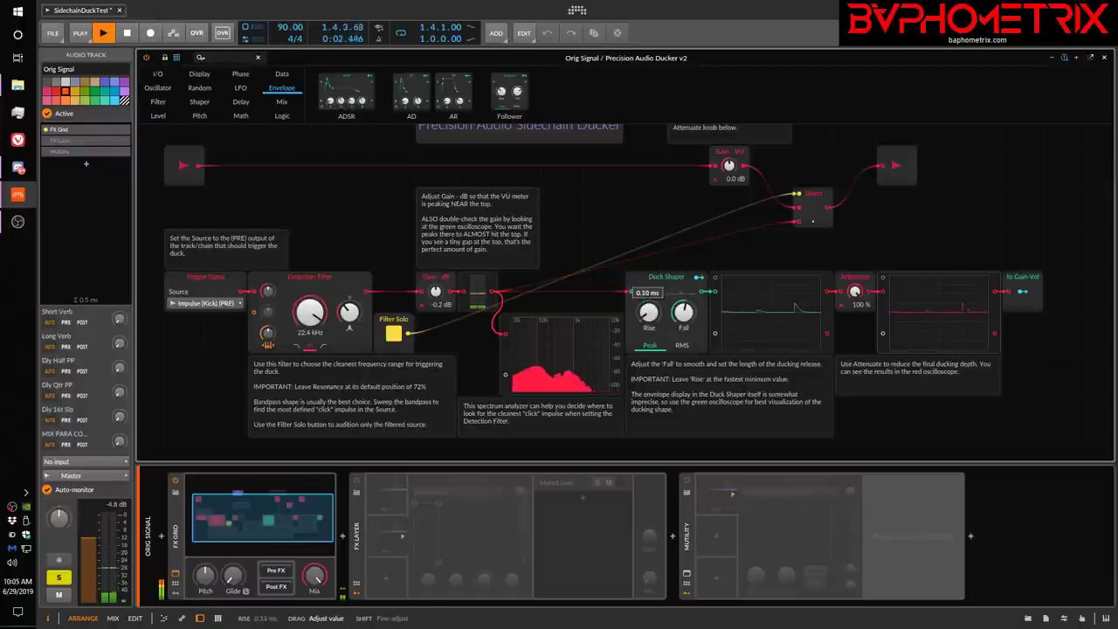
# - Raise the Duck Shaper's Fall to 154 ms and lower it to 40.5 ms, and reduce Attenuate to 61.5 % and reset it to 100 %
pyautogui.moveTo(648, 312); pyautogui.dragTo(686, 253)
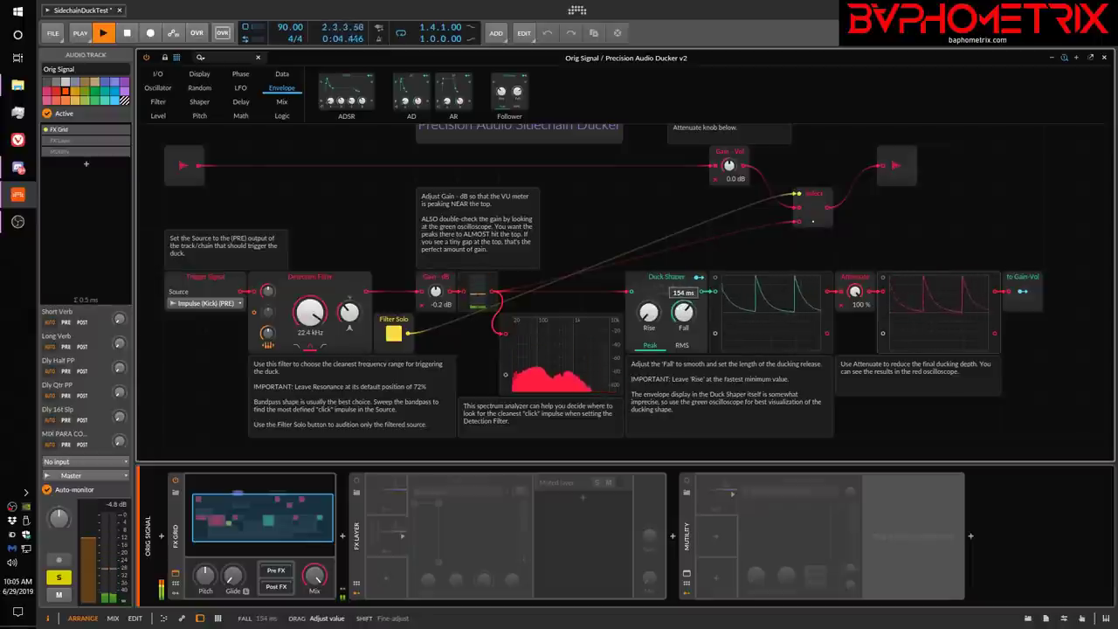
pyautogui.moveTo(683, 312); pyautogui.dragTo(683, 337)
pyautogui.moveTo(855, 292); pyautogui.dragTo(855, 316)
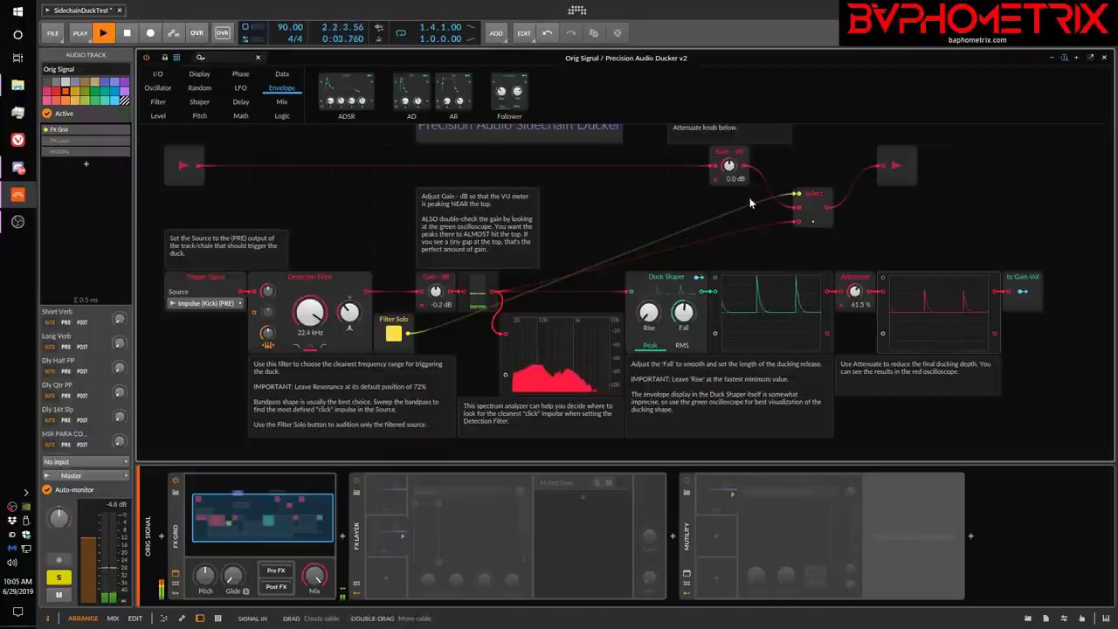
pyautogui.doubleClick(855, 292)
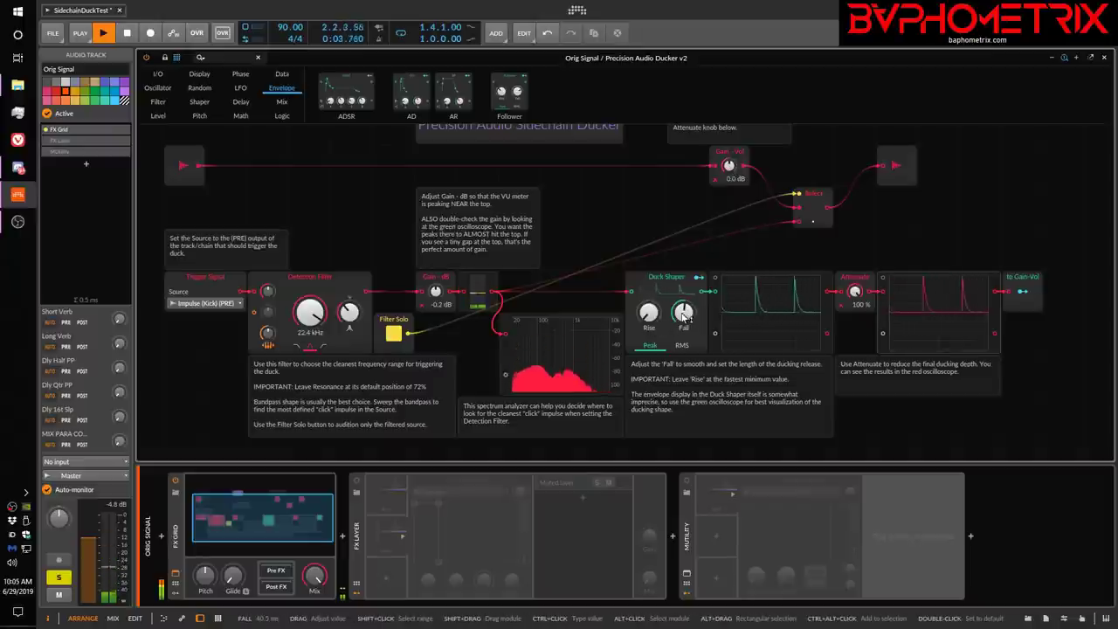
# - Lengthen the Duck Shaper's Fall once more during playback, shorten it again and stop the loop
pyautogui.moveTo(684, 316); pyautogui.dragTo(684, 288)
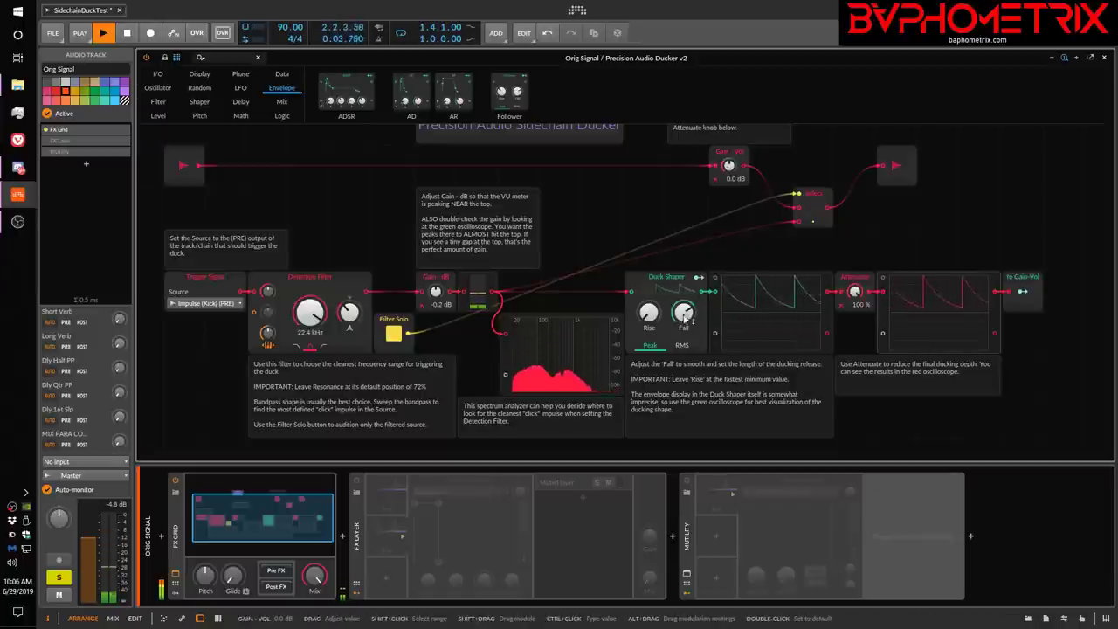
pyautogui.moveTo(688, 318); pyautogui.dragTo(688, 351)
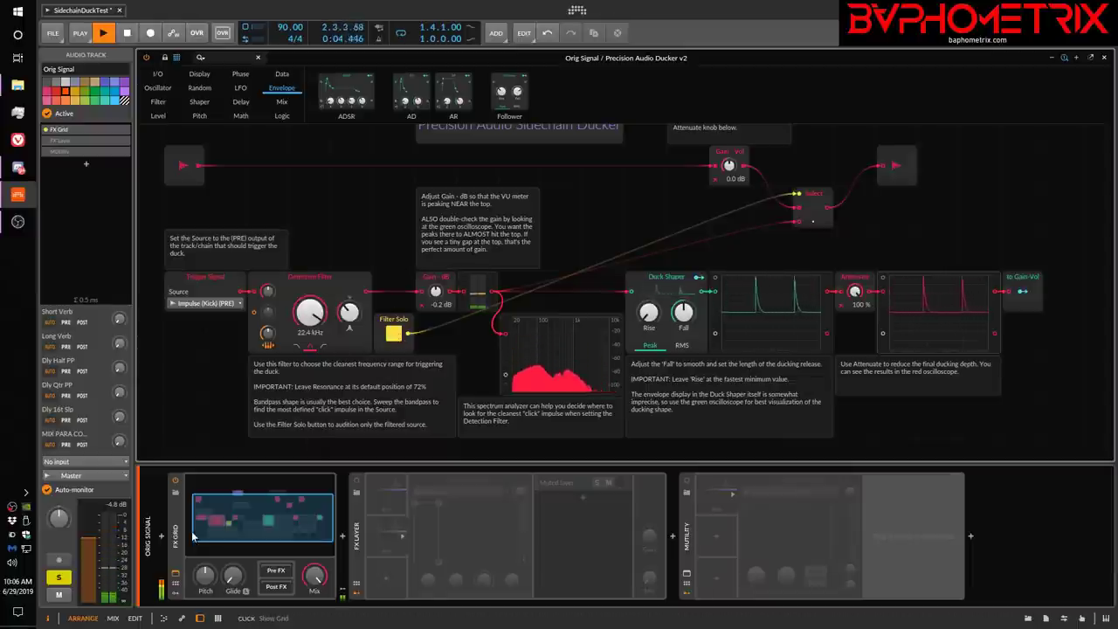
pyautogui.press('space')
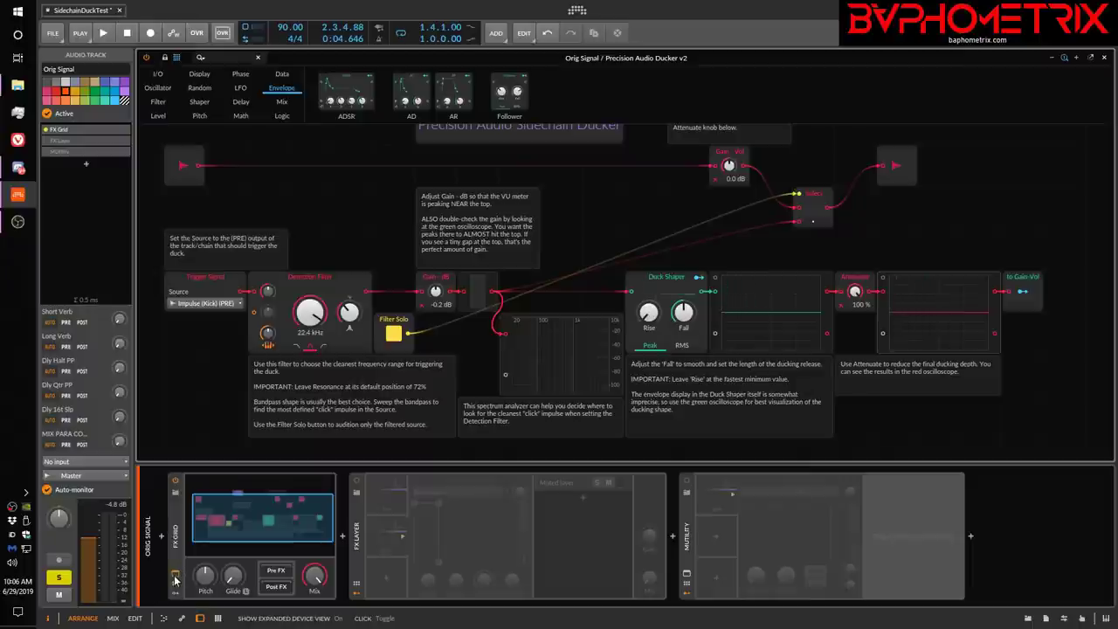
# - Turn down the Orig Signal track's volume, and switch off Filter Solo in its ducker grid to play the ducked signal
pyautogui.click(176, 576)
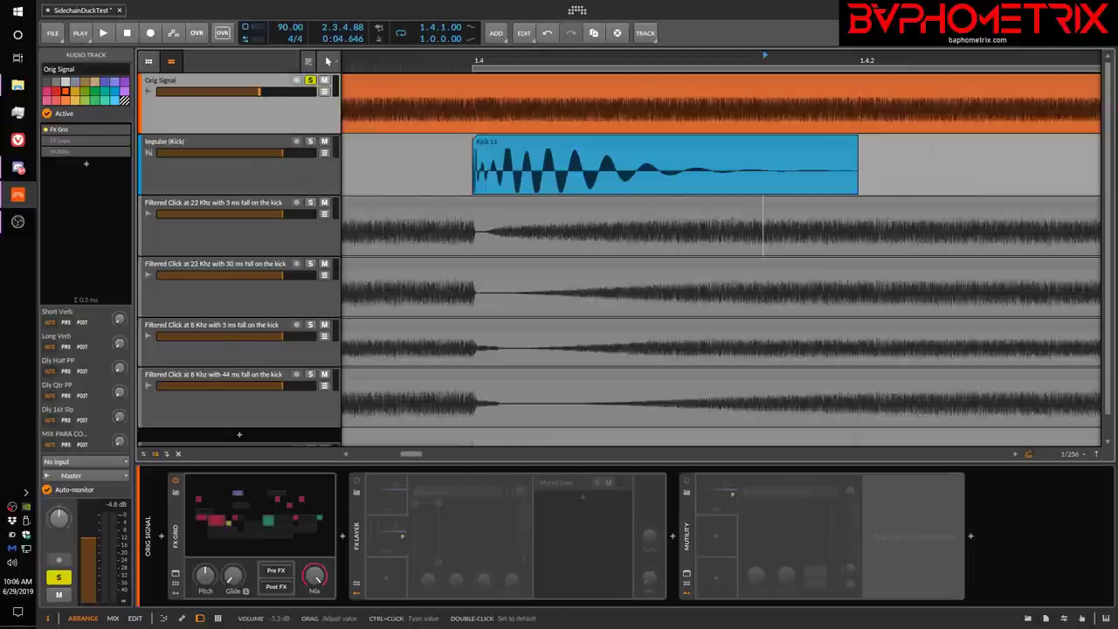
pyautogui.moveTo(273, 91); pyautogui.dragTo(183, 91)
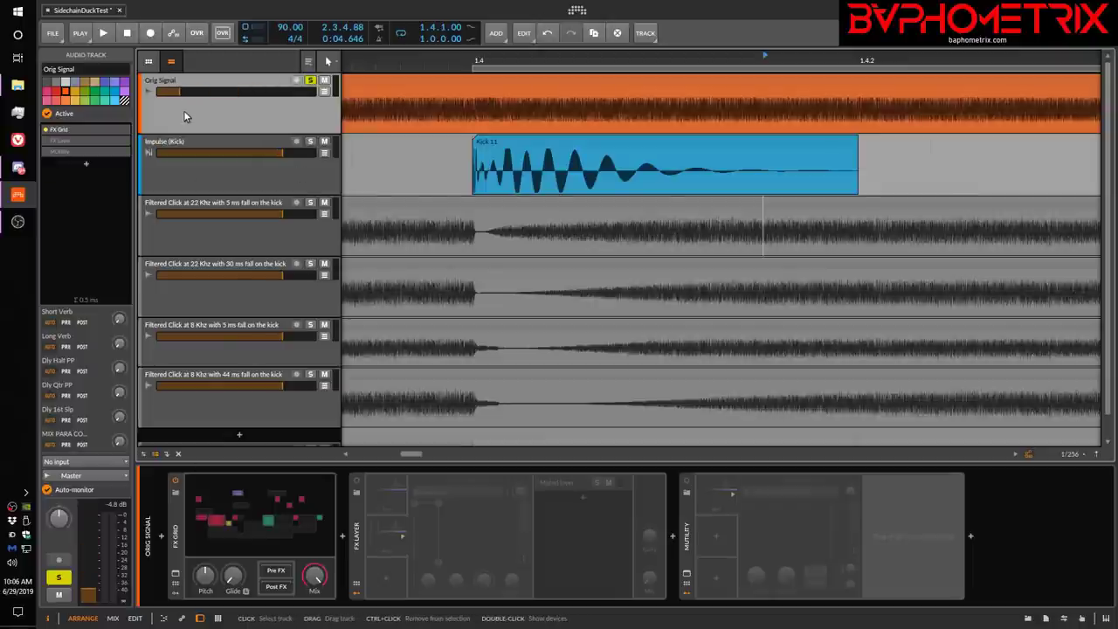
pyautogui.doubleClick(260, 511)
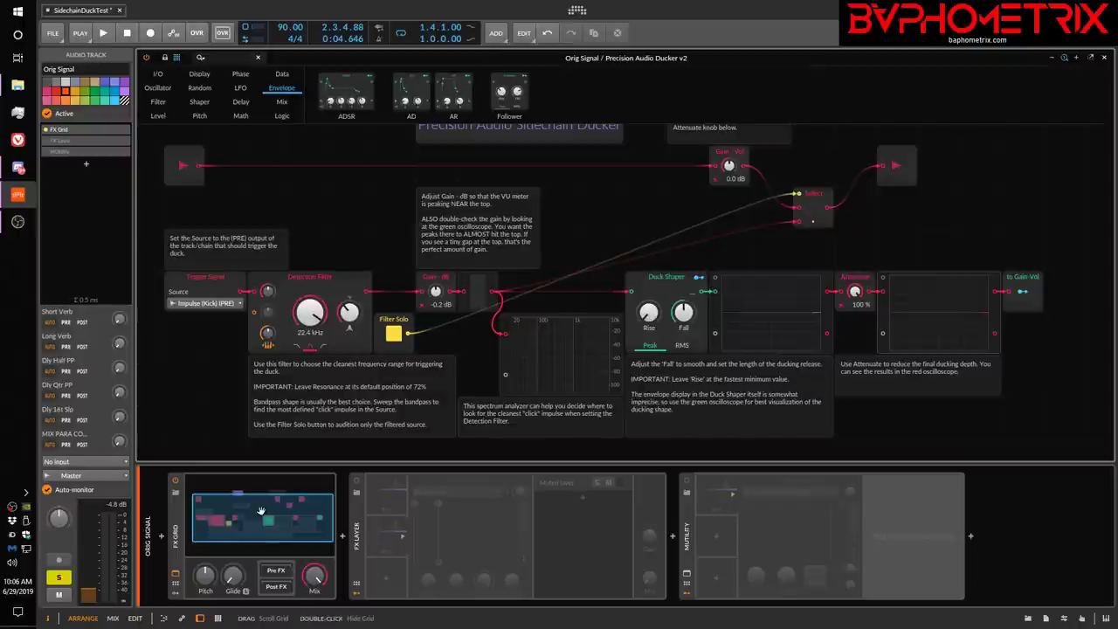
pyautogui.click(393, 332)
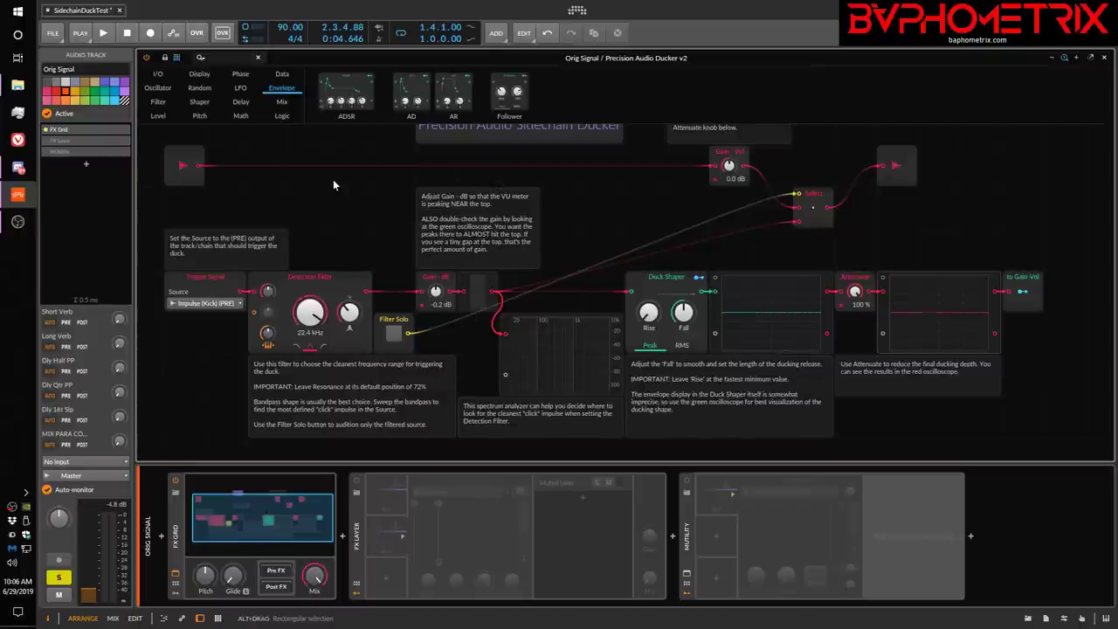
pyautogui.press('space')
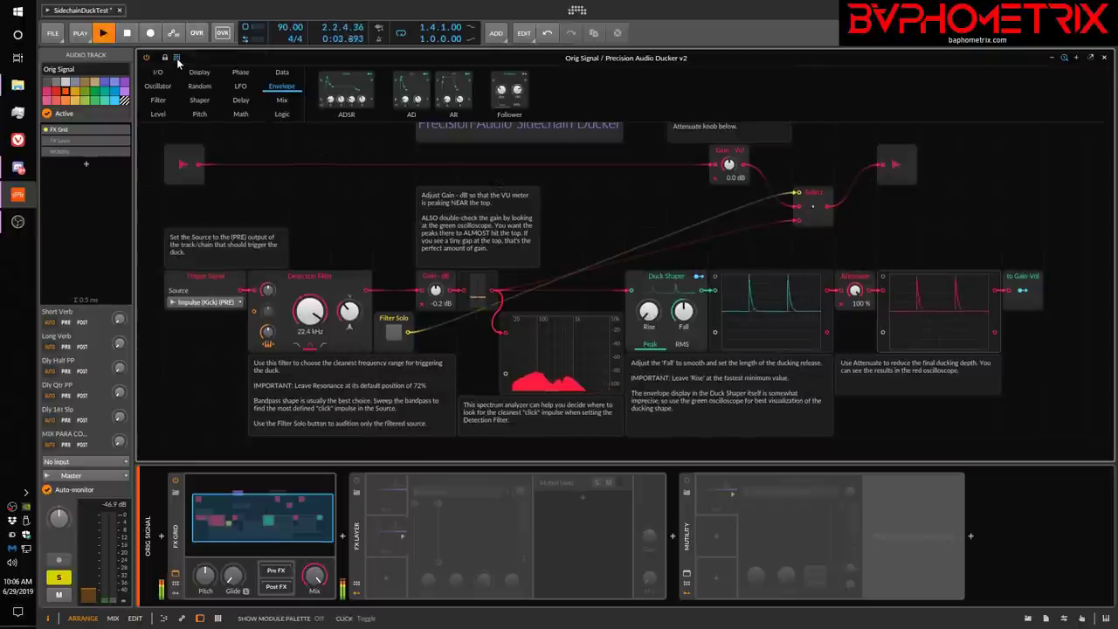
# - Close the ducker's grid editor, then raise the Orig Signal track's volume and lower the Impulse (Kick) track's volume during playback
pyautogui.click(175, 577)
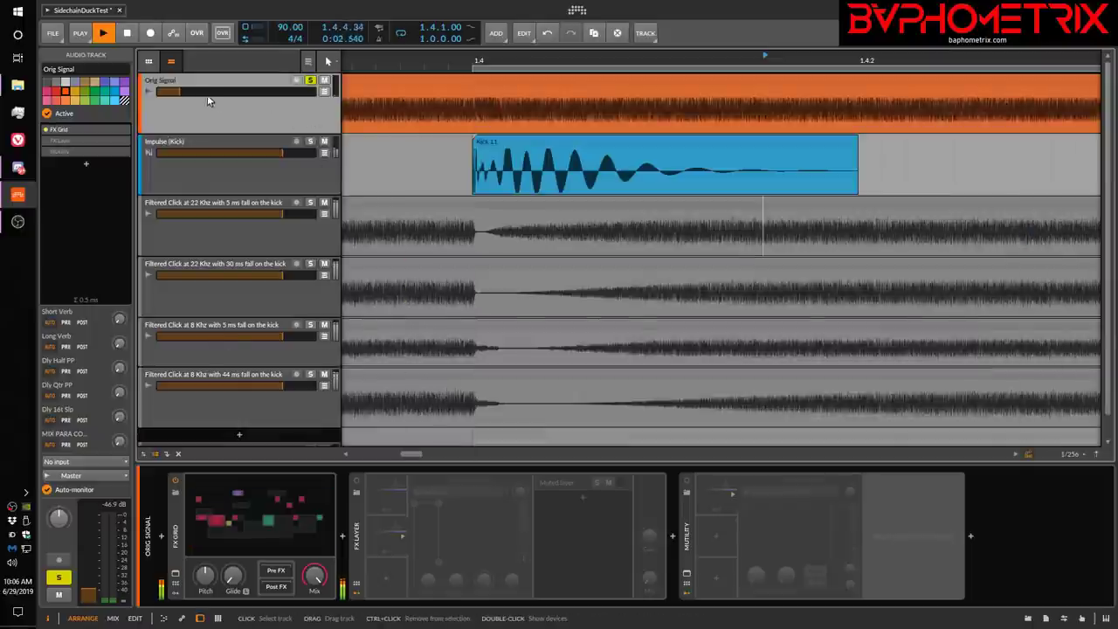
pyautogui.moveTo(207, 96)
pyautogui.mouseDown()
pyautogui.moveTo(248, 95)
pyautogui.moveTo(212, 91)
pyautogui.mouseUp()
pyautogui.press('s')
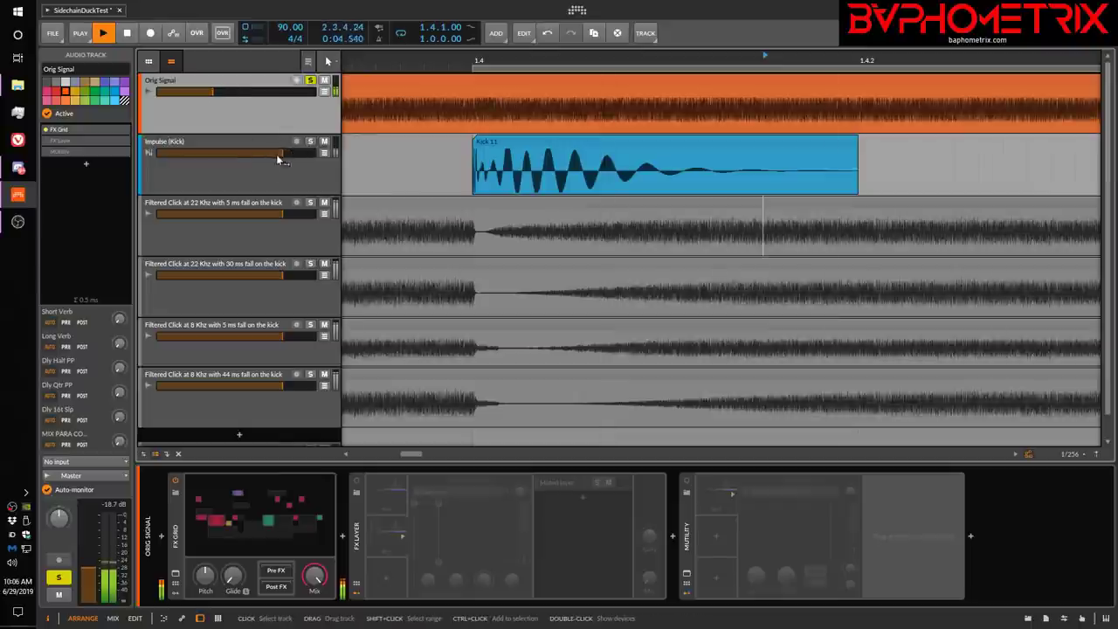
pyautogui.moveTo(280, 158); pyautogui.dragTo(229, 152)
# - Audition the Impulse (Kick) track soloed together with Orig Signal, reset its volume to 0.0 dB, and stop playback and its solo
pyautogui.click(323, 145)
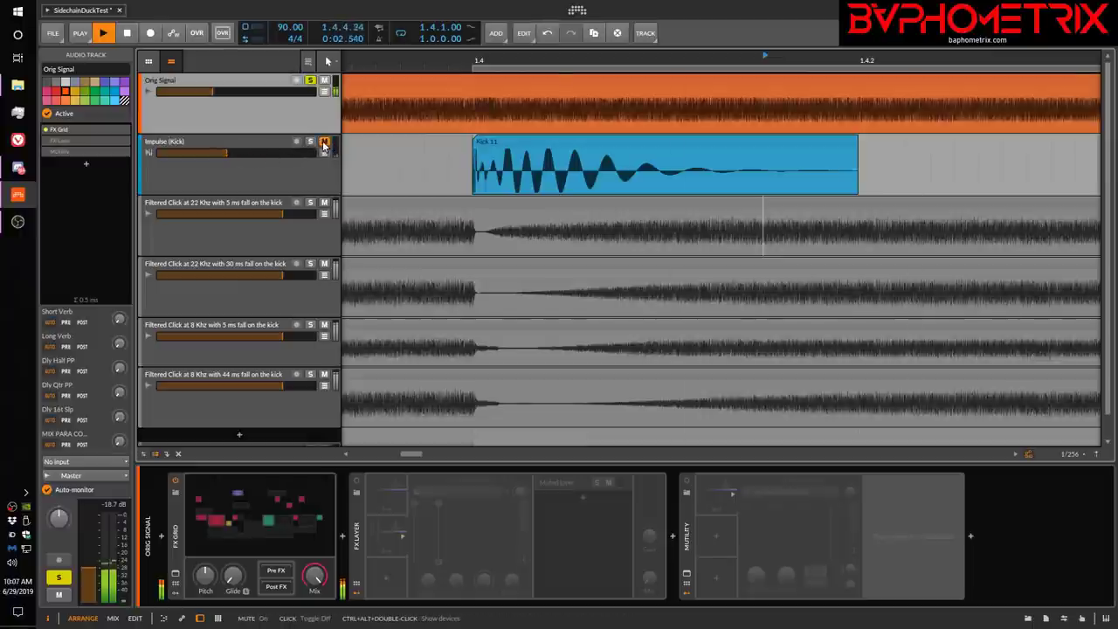
pyautogui.click(323, 145)
pyautogui.click(310, 142)
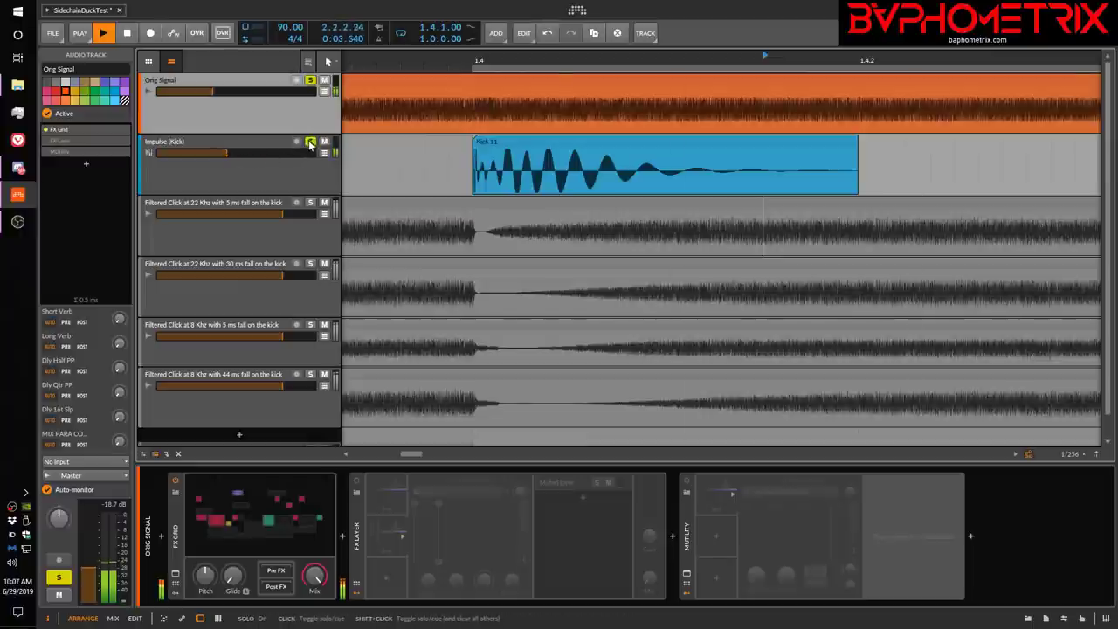
pyautogui.doubleClick(227, 154)
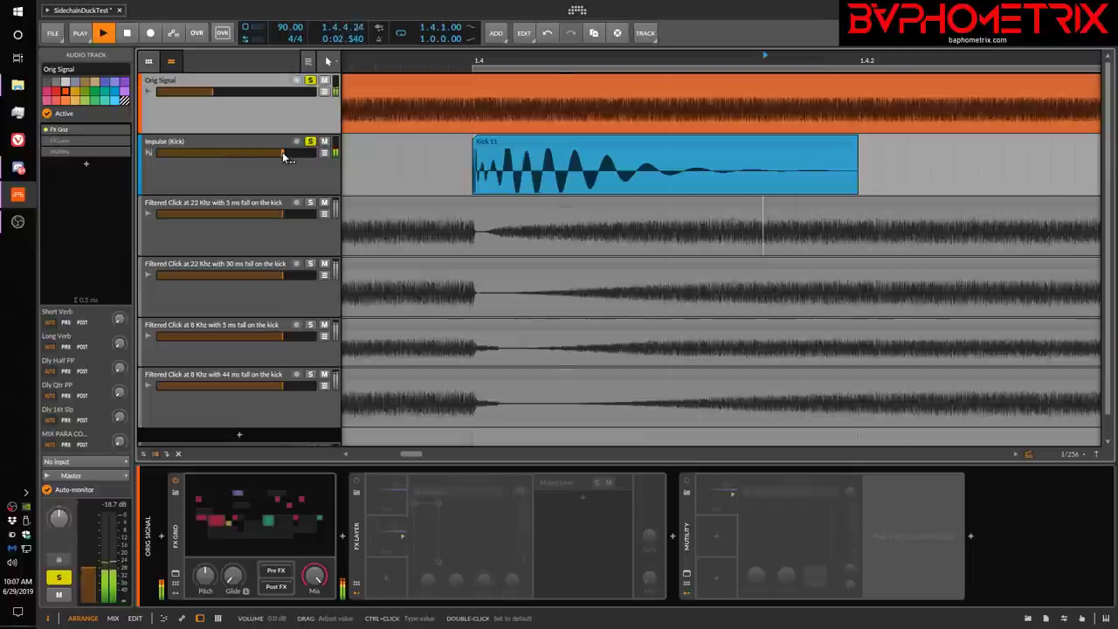
pyautogui.press('space')
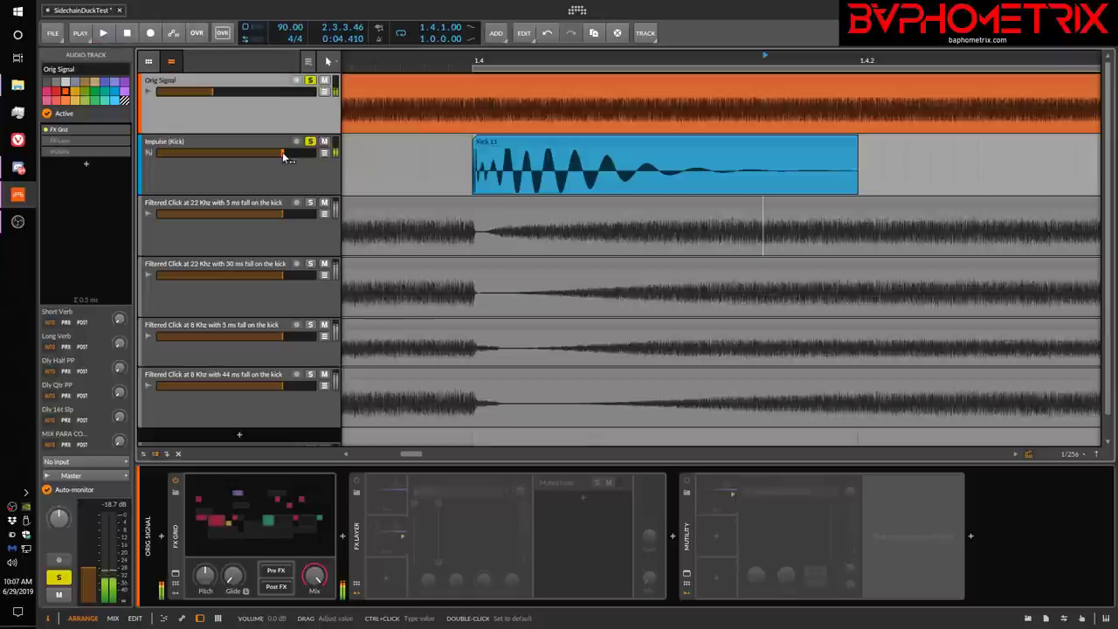
pyautogui.click(310, 142)
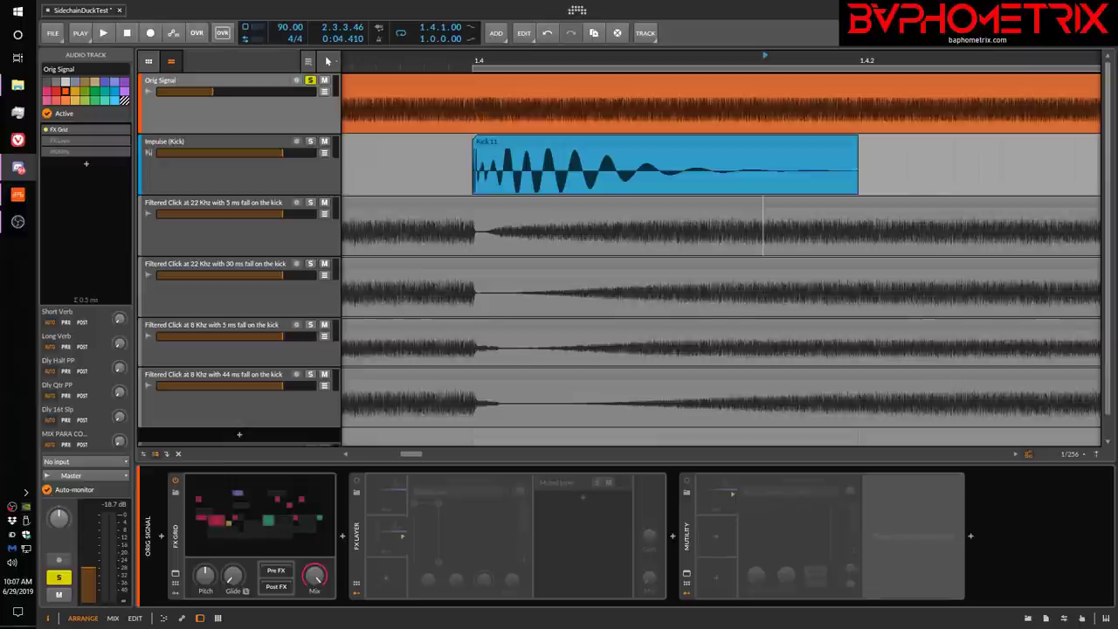
# - Switch to Discord and view the Precision_Audio_Ducker_v2.bwpreset post in the Bitwig server's your-presets channel
pyautogui.click(17, 167)
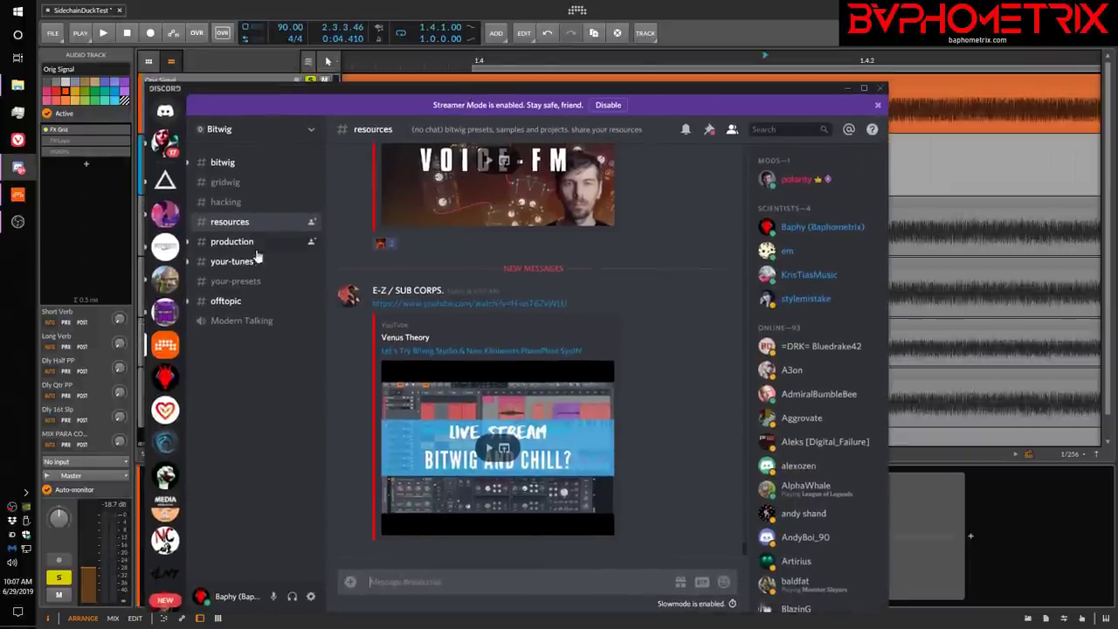
pyautogui.click(234, 281)
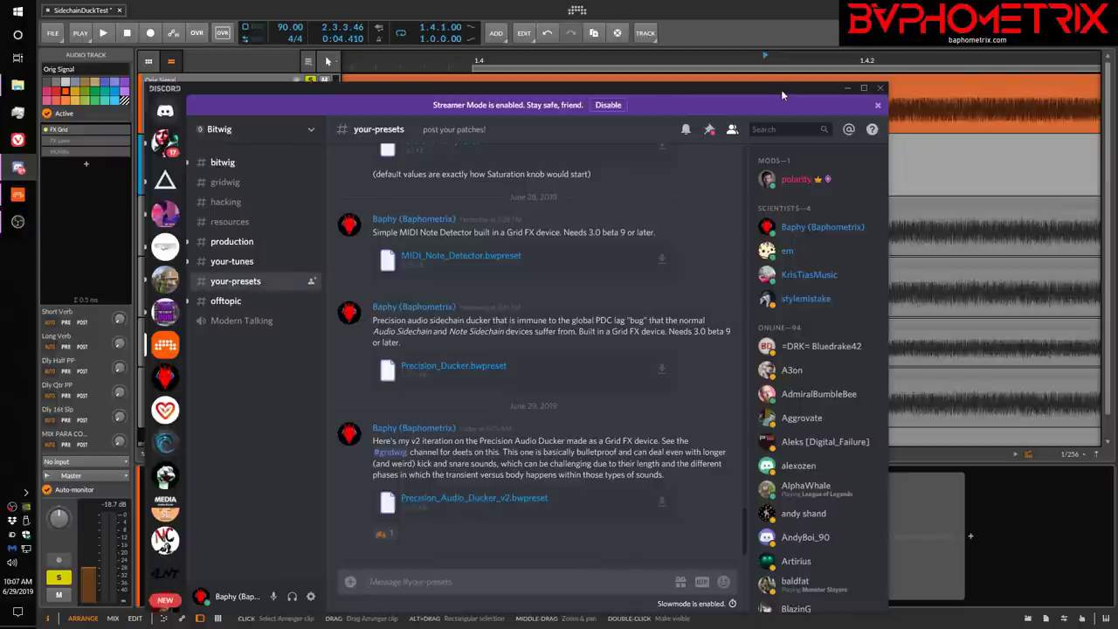
pyautogui.moveTo(781, 89); pyautogui.dragTo(781, 0)
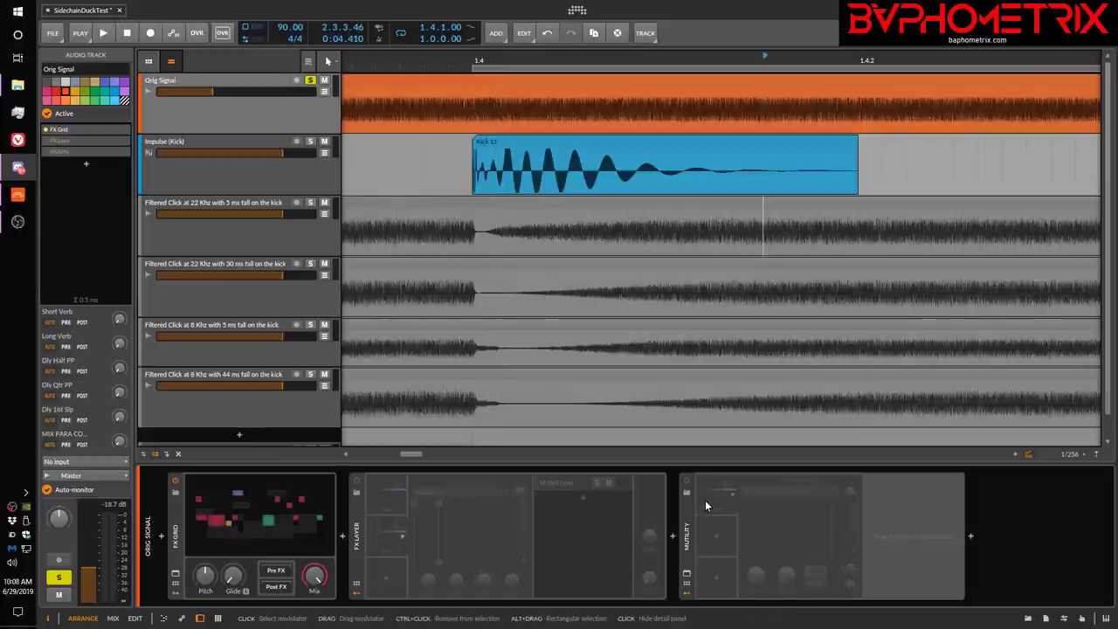
# - Deactivate the Precision Audio Ducker v2 FX Grid device on the Orig Signal track
pyautogui.click(175, 546)
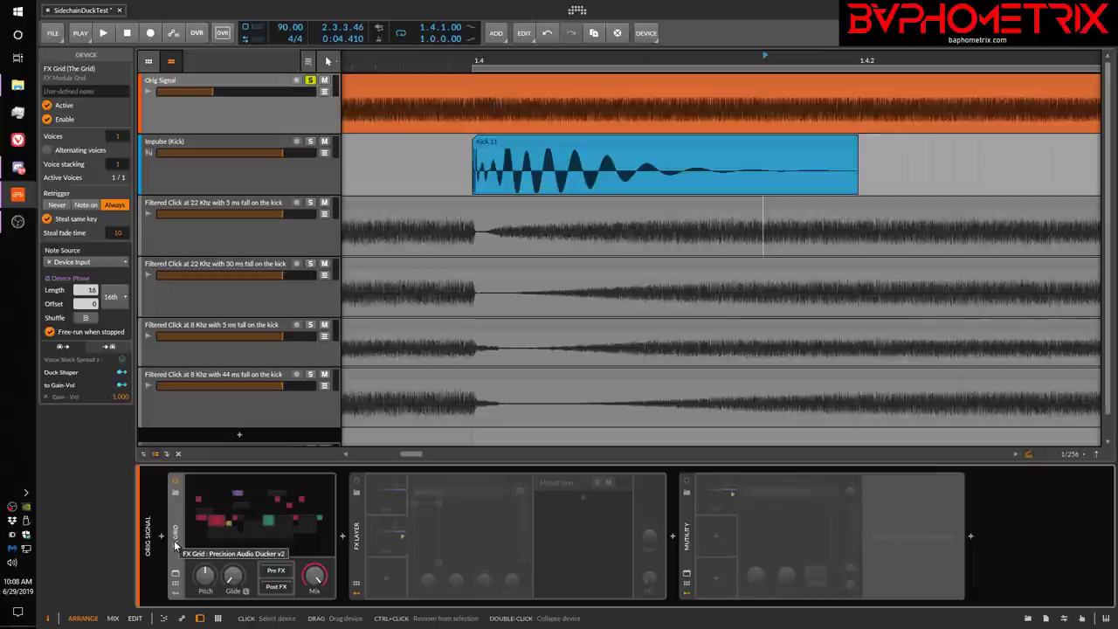
pyautogui.hotkey('alt', 'a')
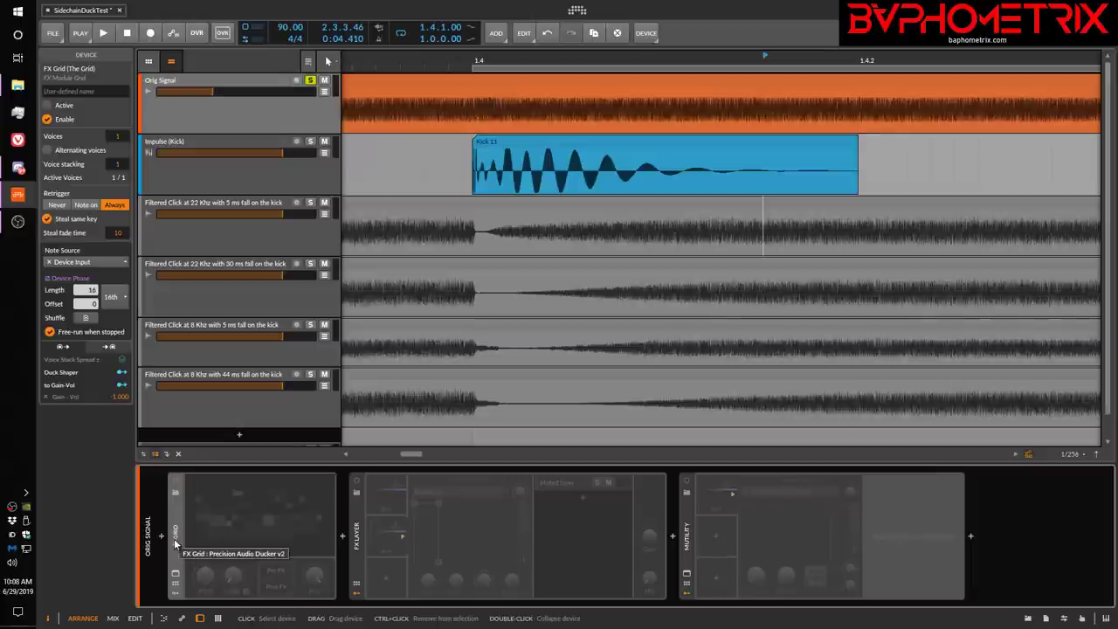
pyautogui.scroll(-1, 469, 163)
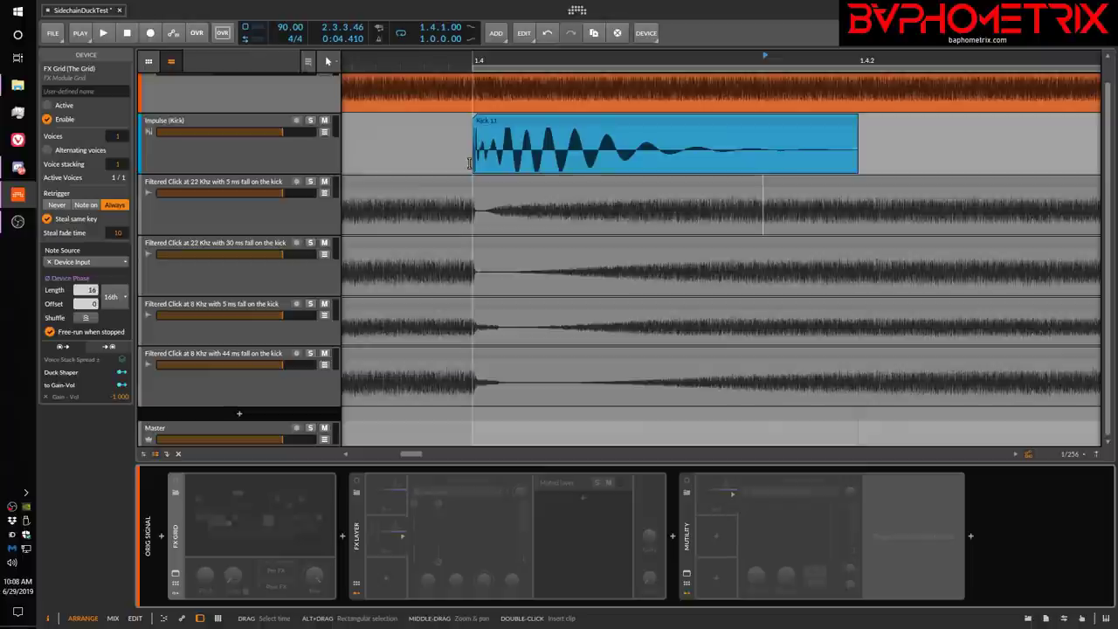
pyautogui.scroll(1, 478, 138)
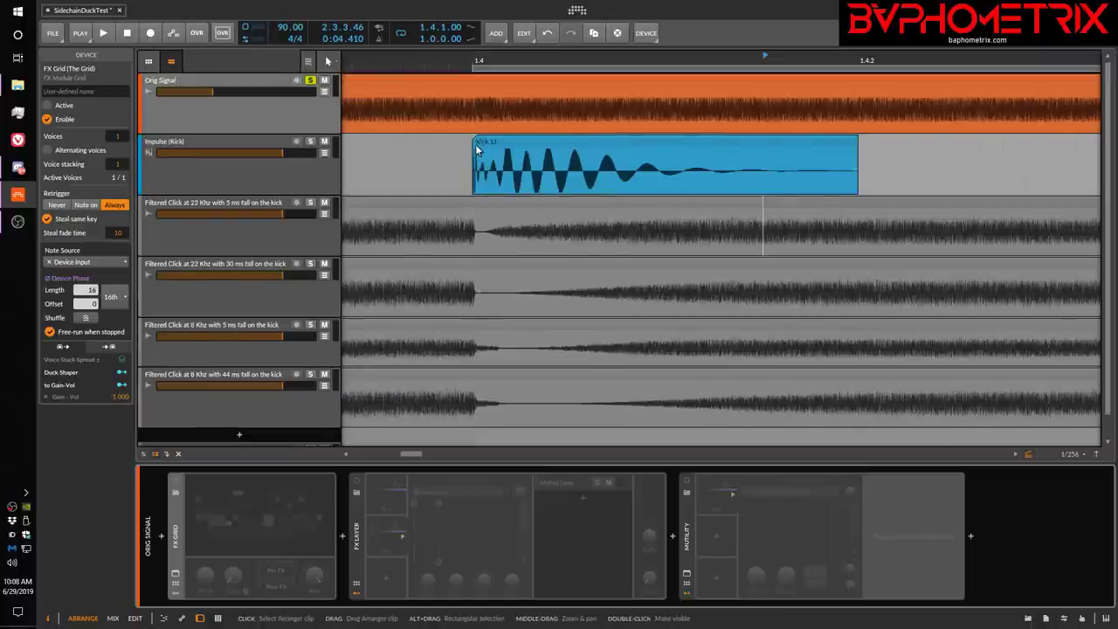
# - Delete the four bounced Filtered Click tracks below the Impulse (Kick) track
pyautogui.scroll(-10, 479, 152)
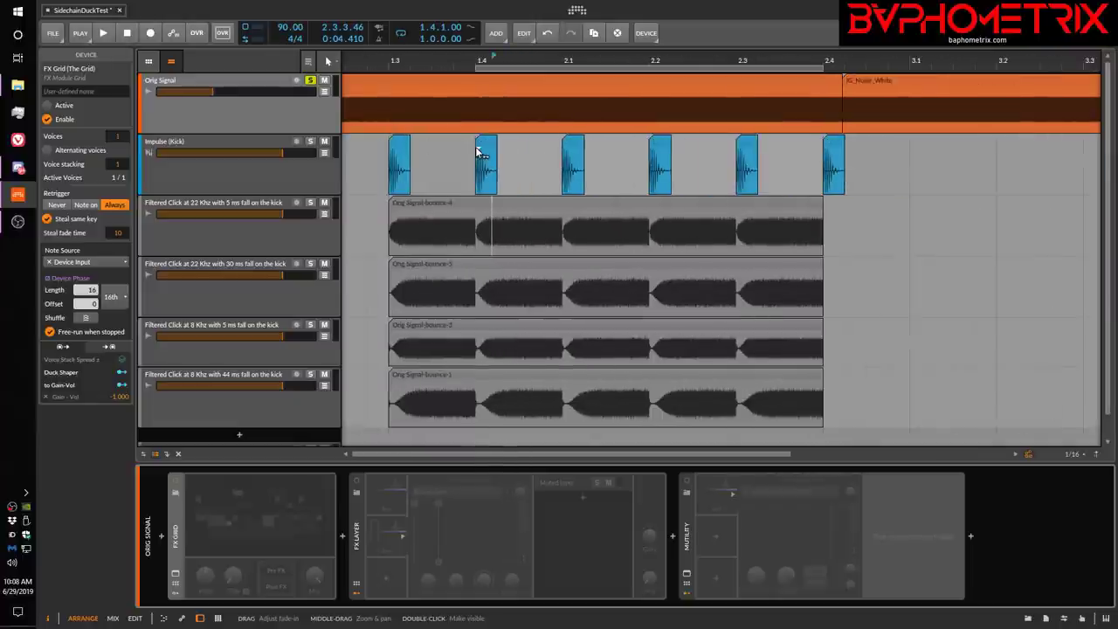
pyautogui.hscroll(-3, 477, 148)
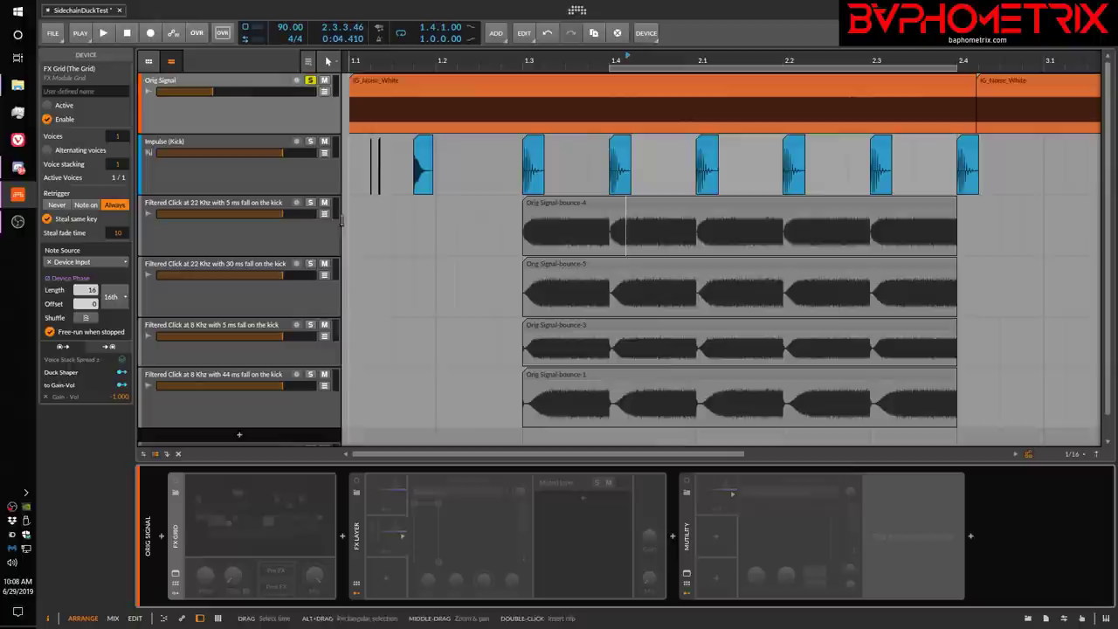
pyautogui.click(255, 205)
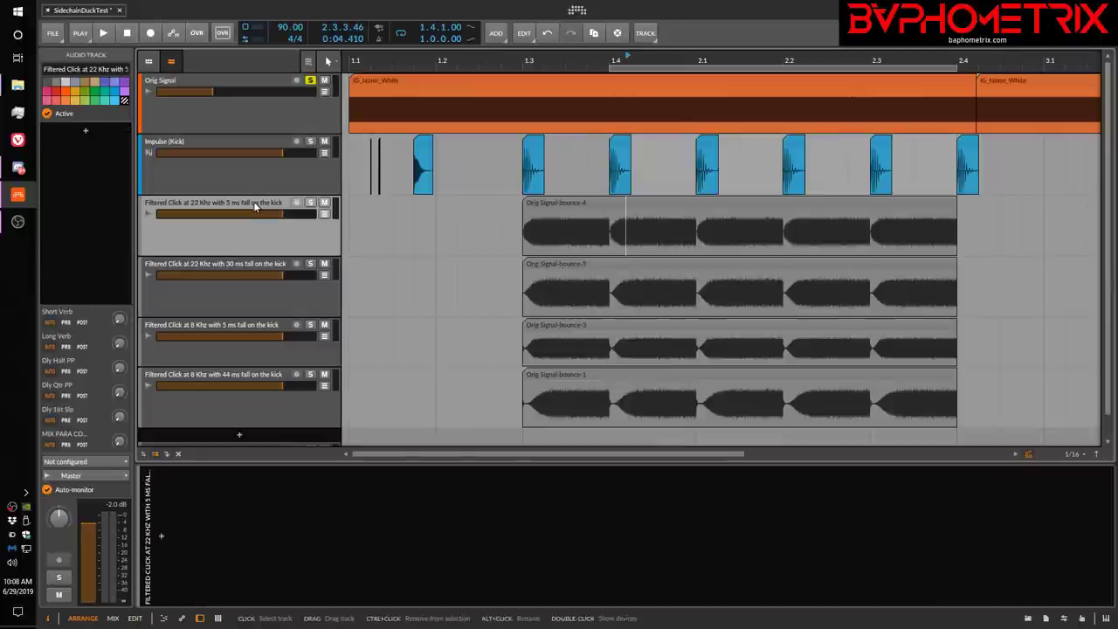
pyautogui.keyDown('shift'); pyautogui.click(251, 375); pyautogui.keyUp('shift')
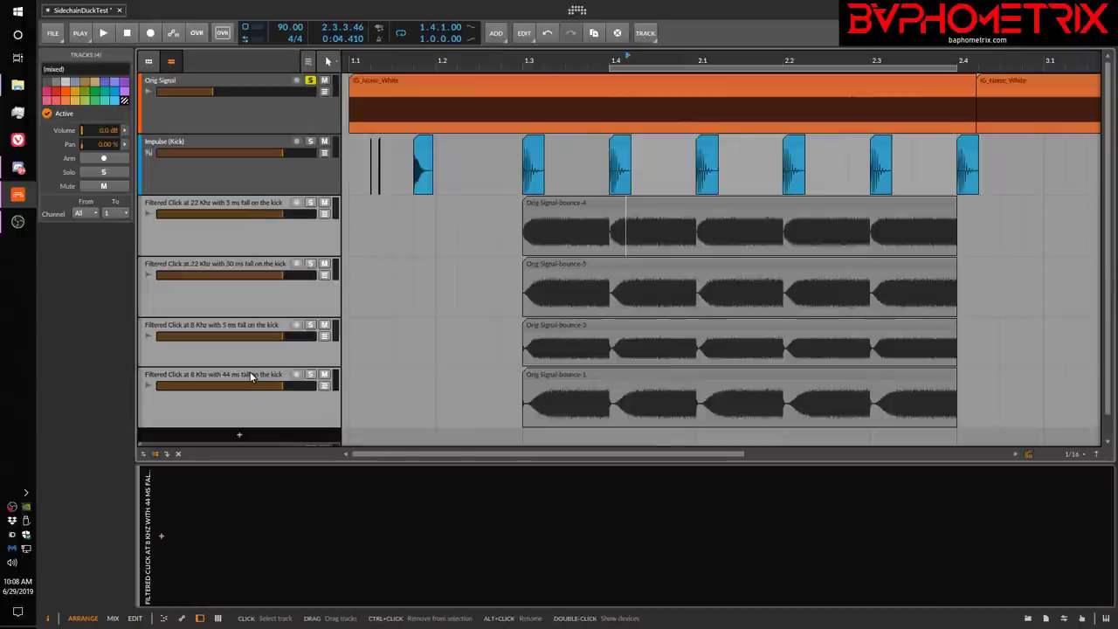
pyautogui.press('Delete')
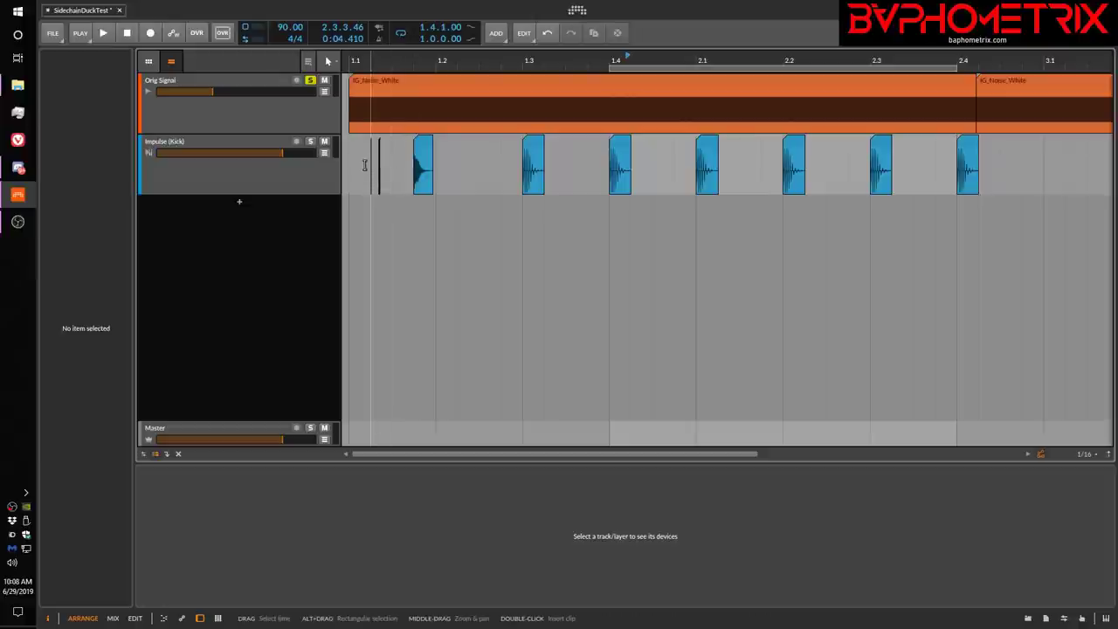
# - Examine the short and long Hi-Hat Closed clips on the Impulse (Kick) track between 1.1.2 and 1.2, comparing their lengths and fades
pyautogui.scroll(5, 343, 169)
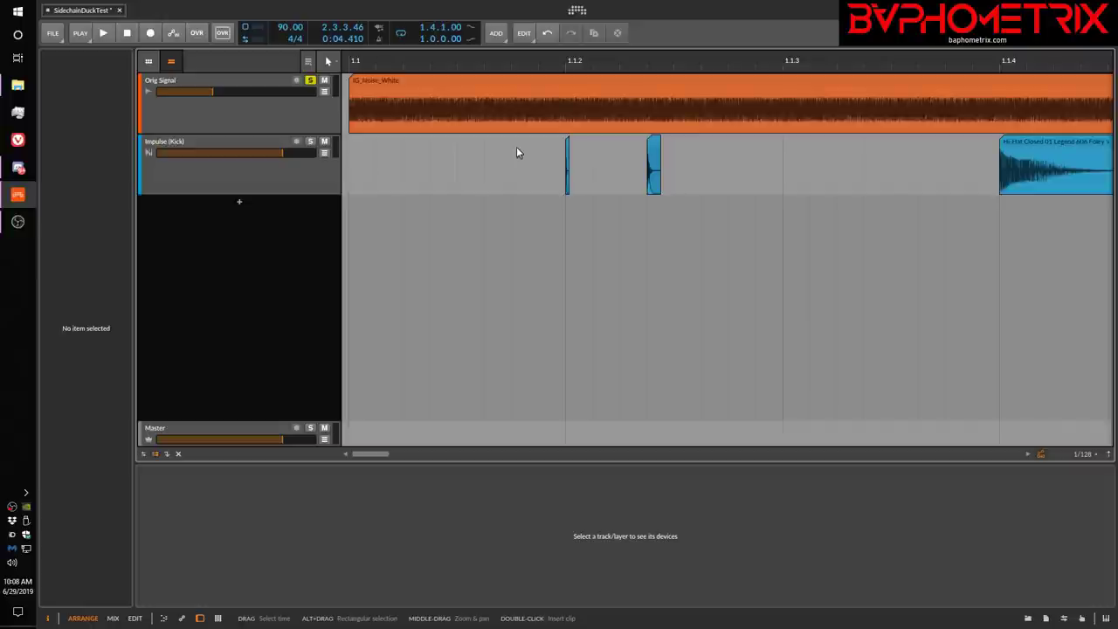
pyautogui.scroll(8, 569, 171)
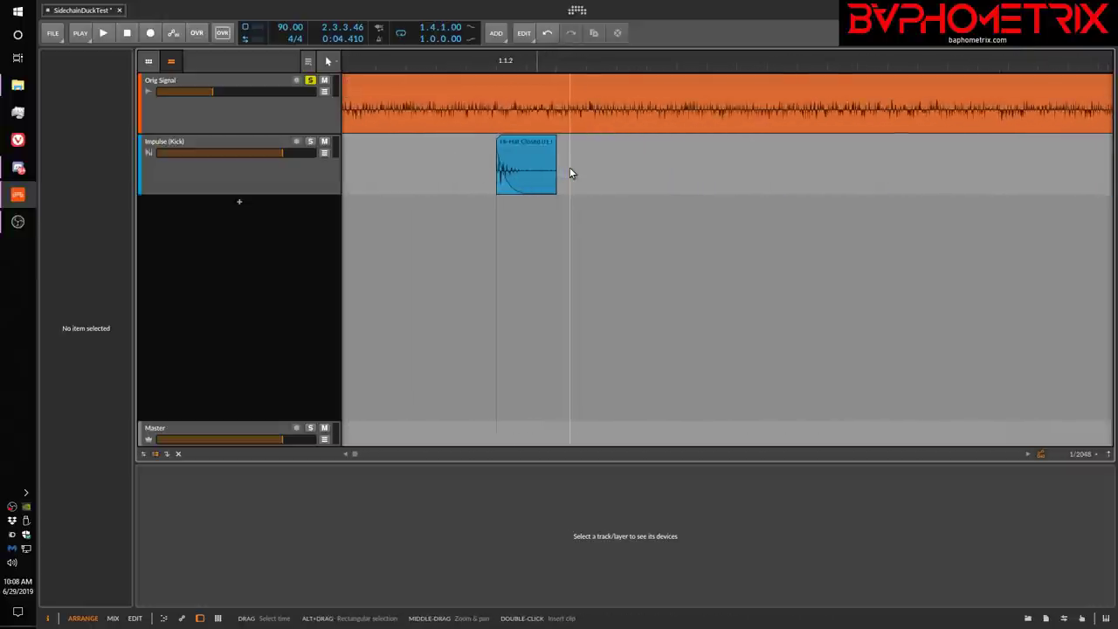
pyautogui.scroll(2, 570, 172)
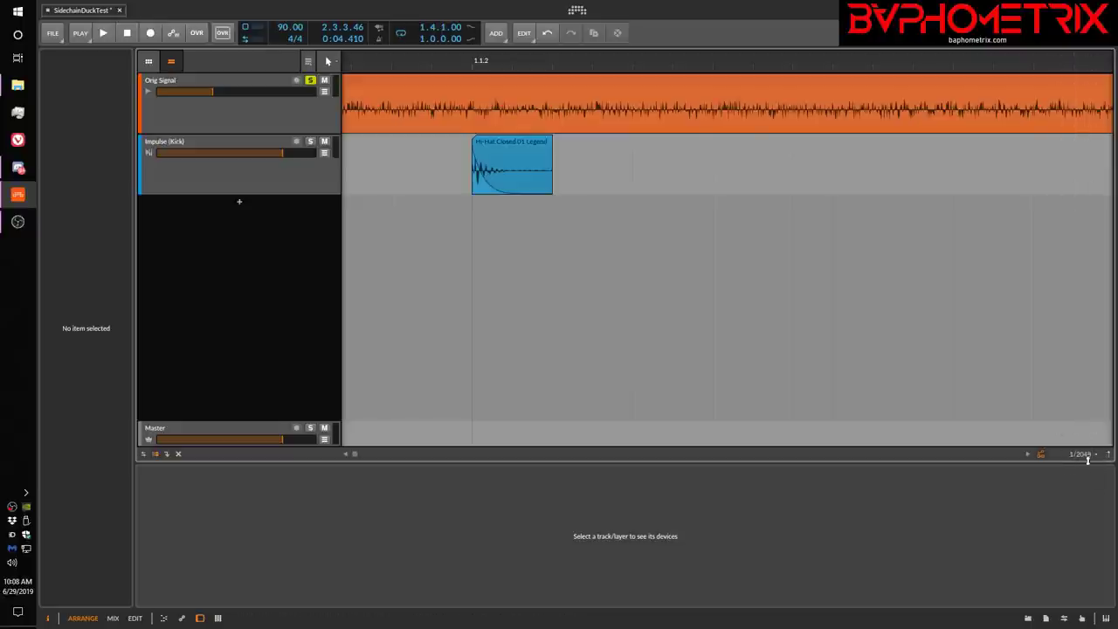
pyautogui.scroll(-1, 533, 167)
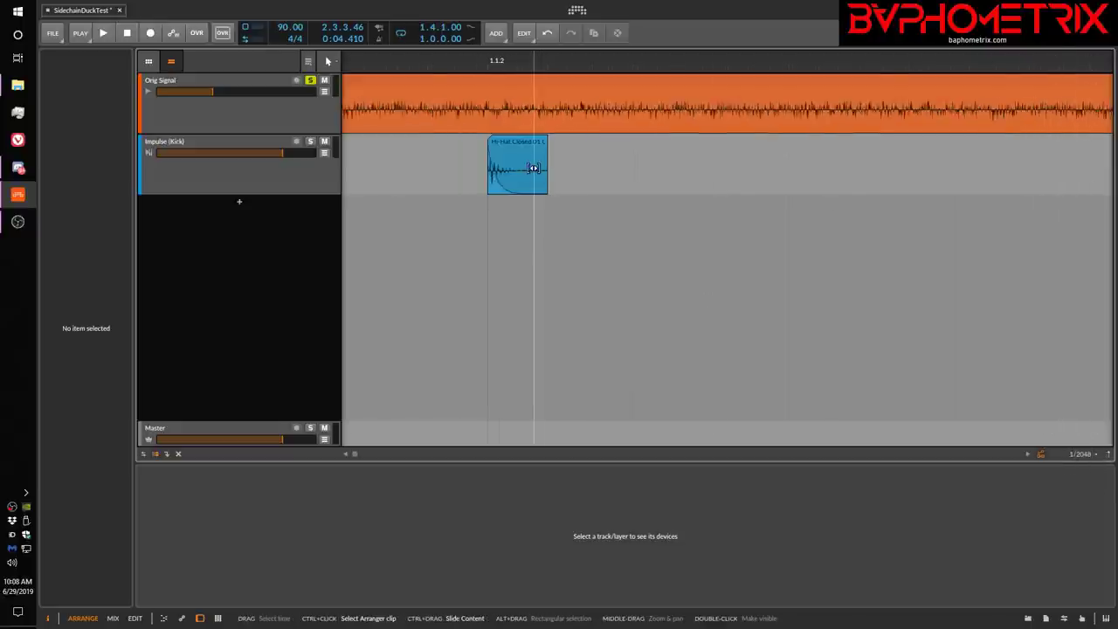
pyautogui.scroll(-2, 534, 168)
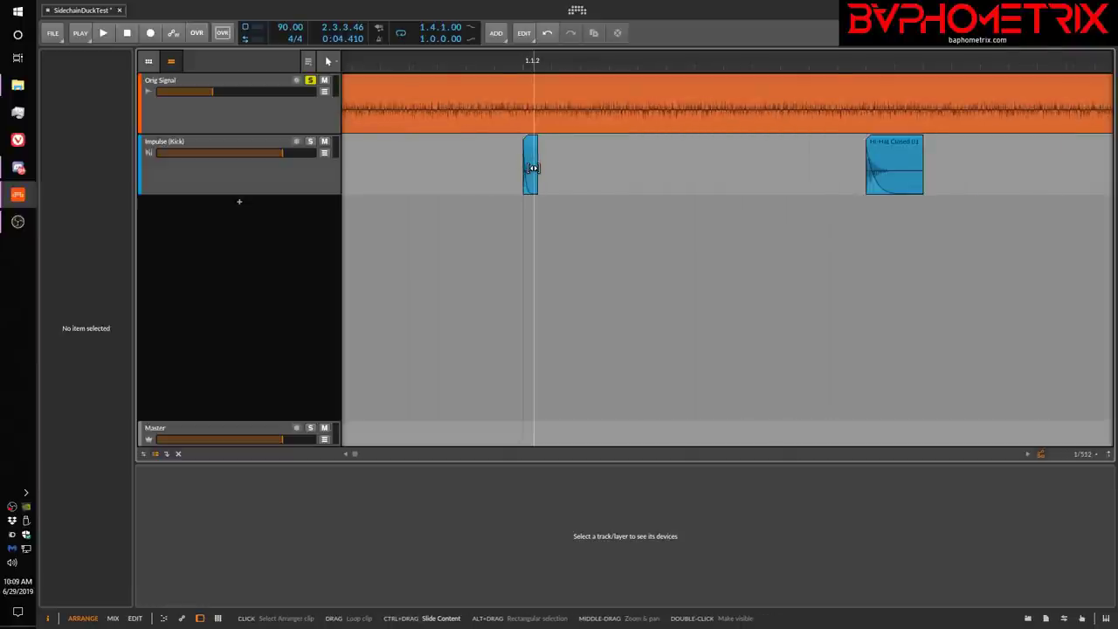
pyautogui.scroll(-2, 534, 168)
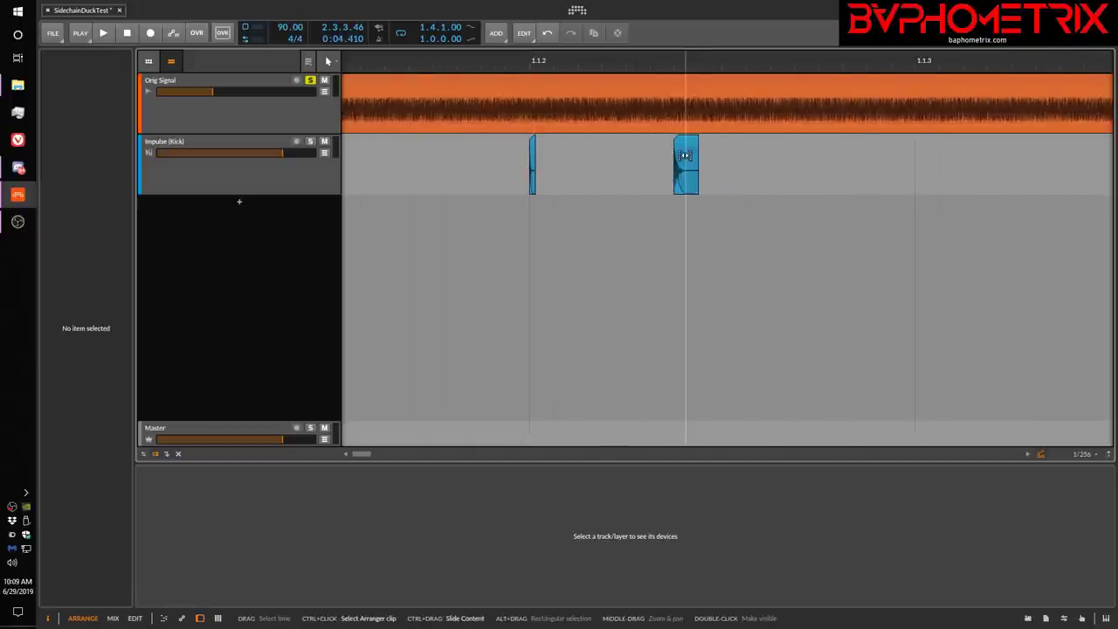
pyautogui.scroll(2, 685, 156)
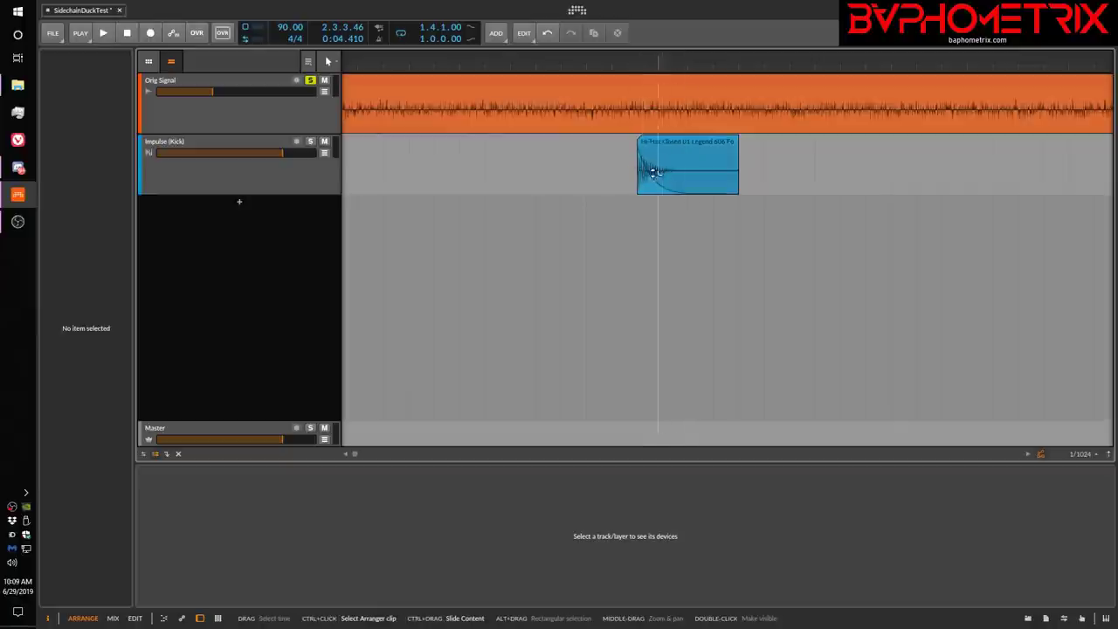
pyautogui.scroll(2, 679, 175)
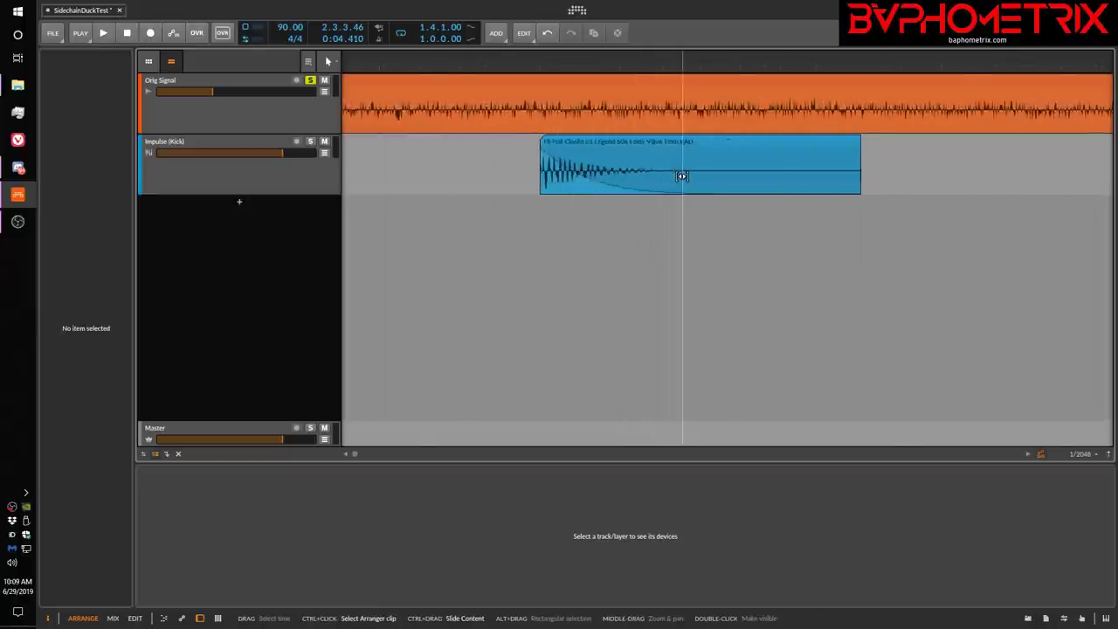
pyautogui.scroll(-5, 681, 177)
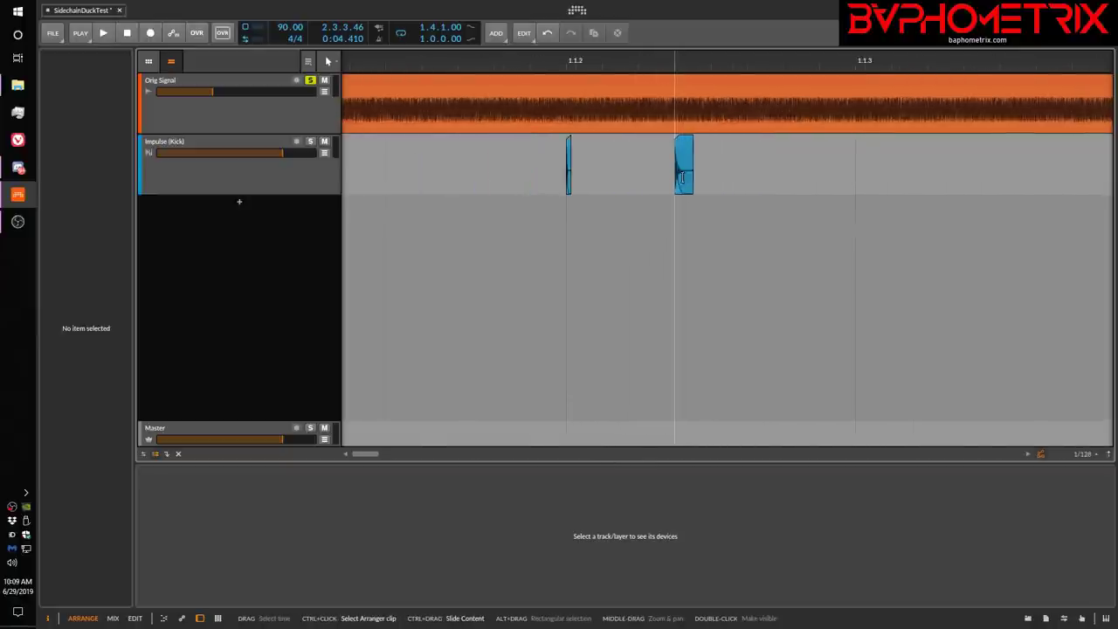
pyautogui.hscroll(5, 682, 177)
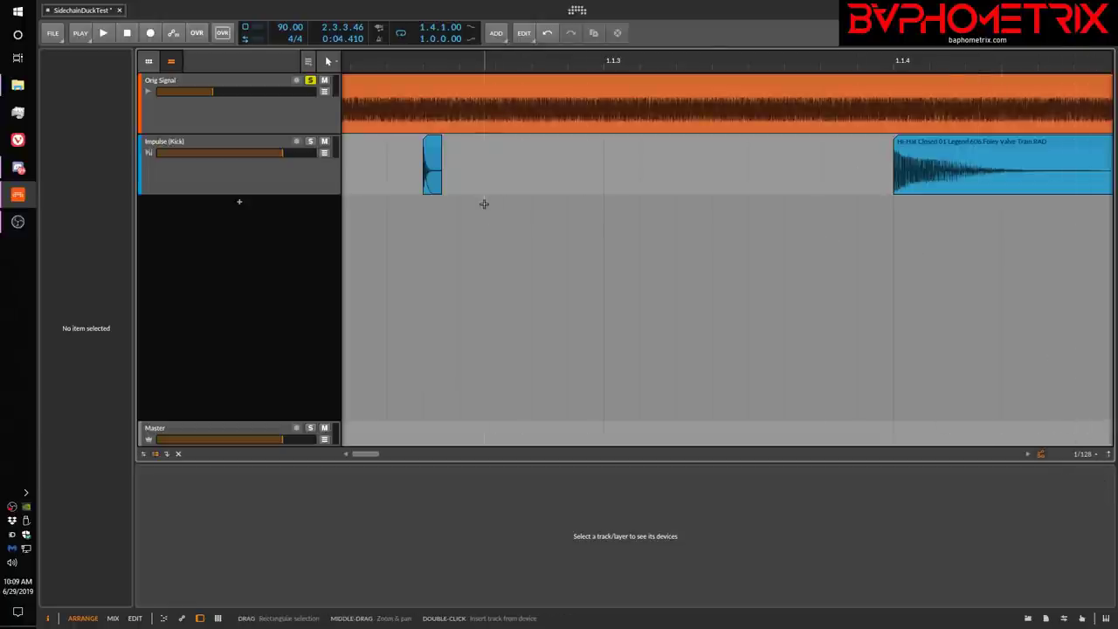
pyautogui.scroll(-1, 376, 218)
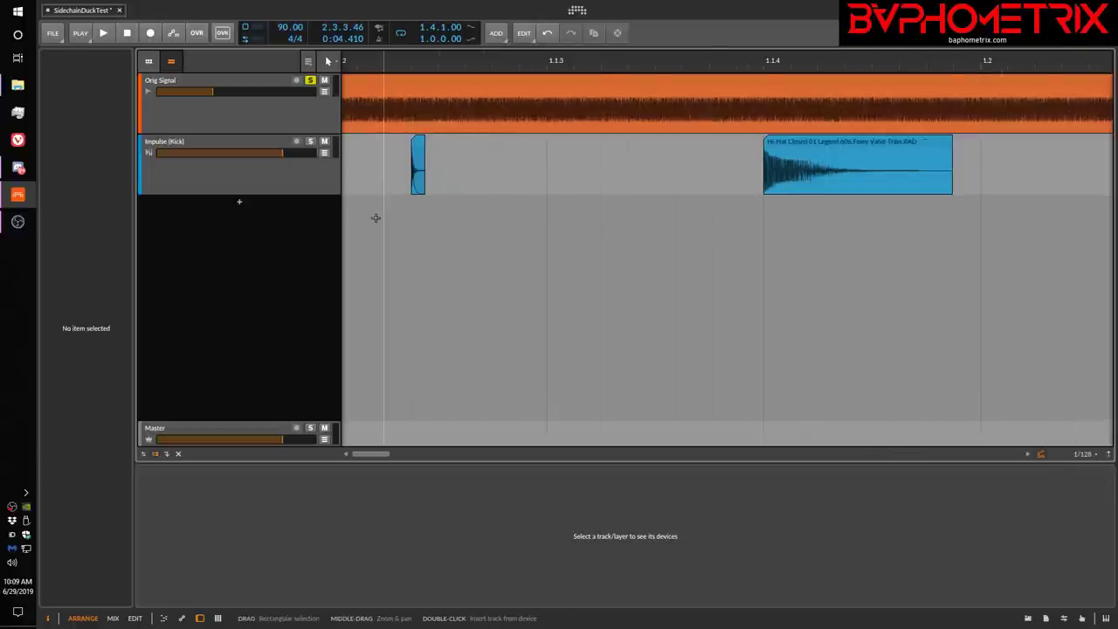
pyautogui.hscroll(-1, 376, 218)
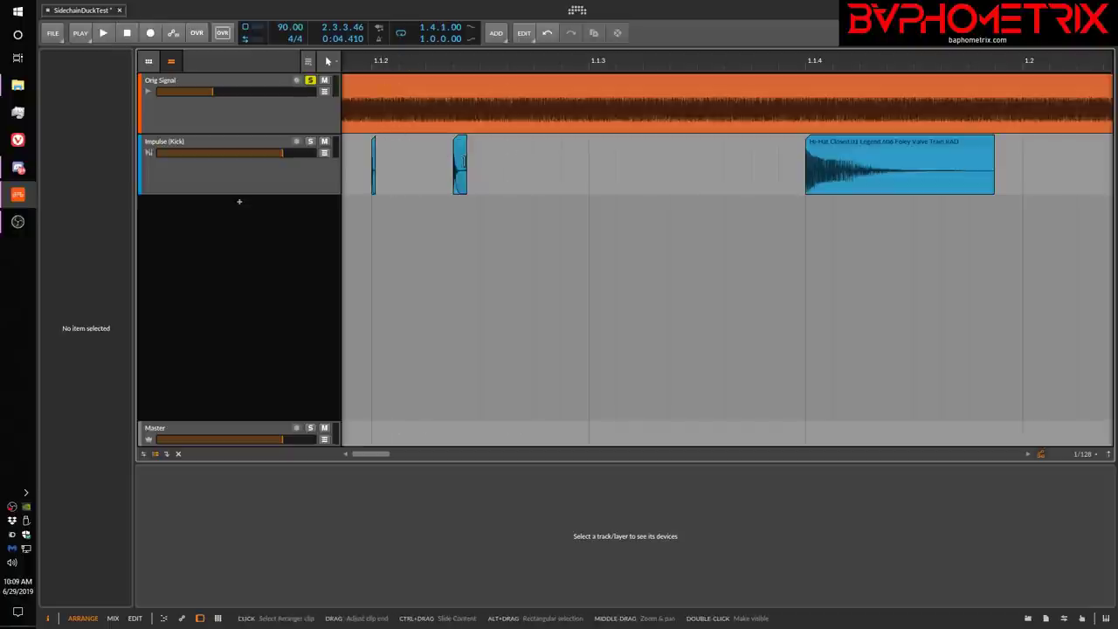
# - Check the Orig Signal track's devices and the mixer, and open the Master track's device chain
pyautogui.click(248, 105)
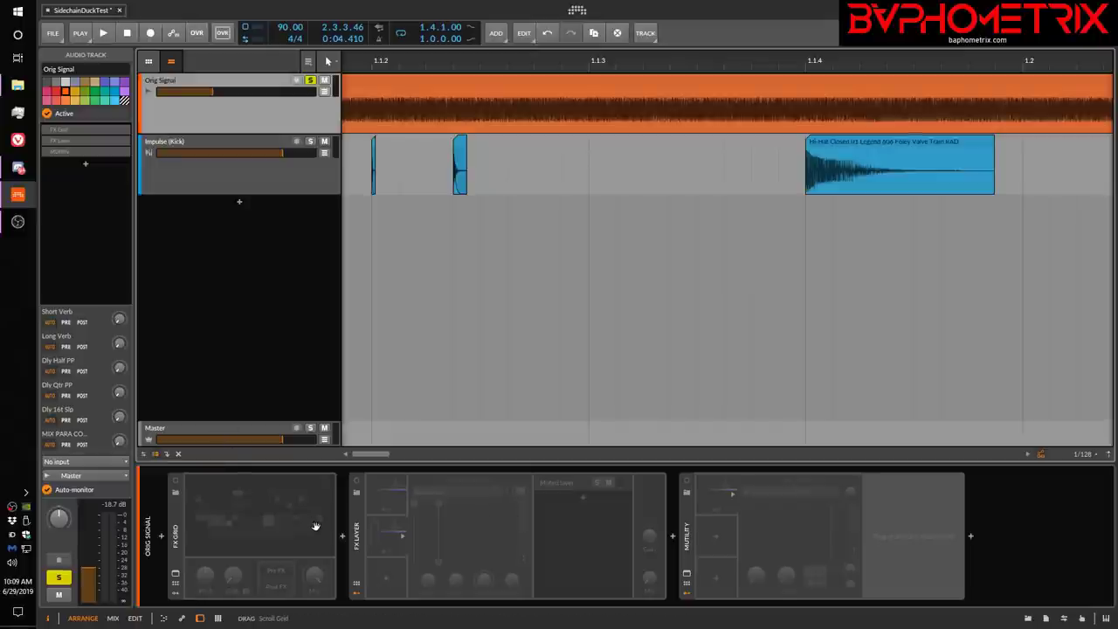
pyautogui.press('m')
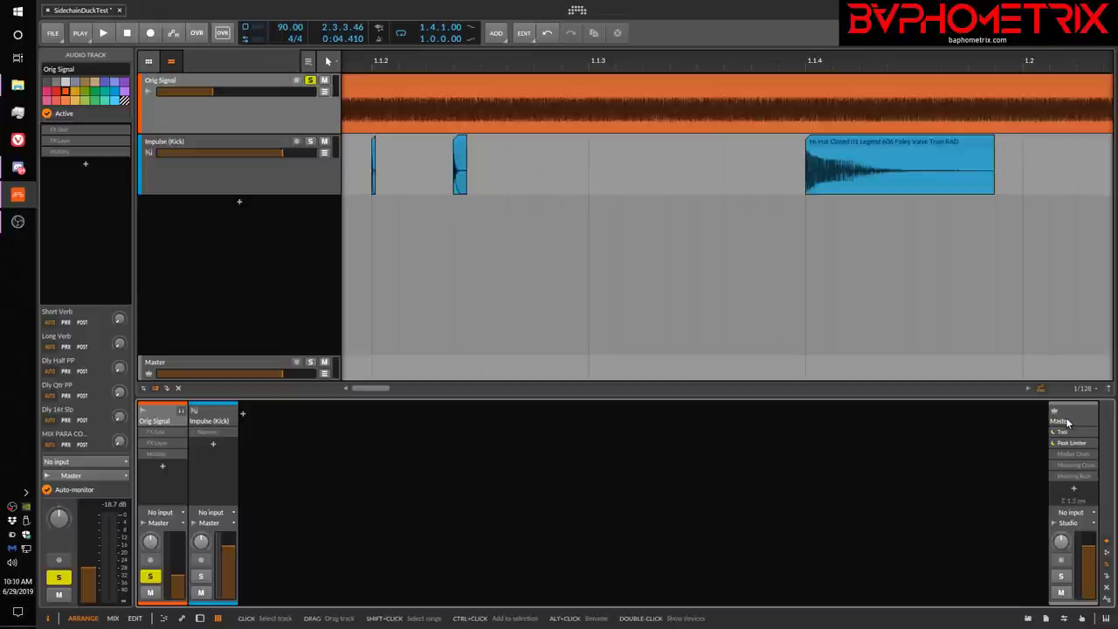
pyautogui.click(243, 369)
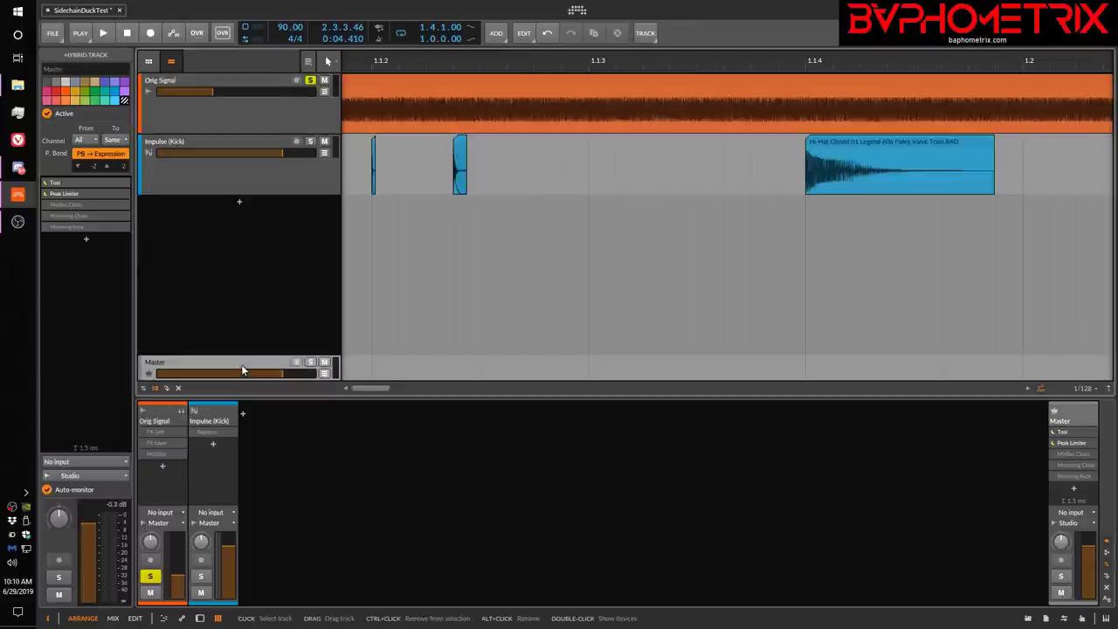
pyautogui.doubleClick(241, 364)
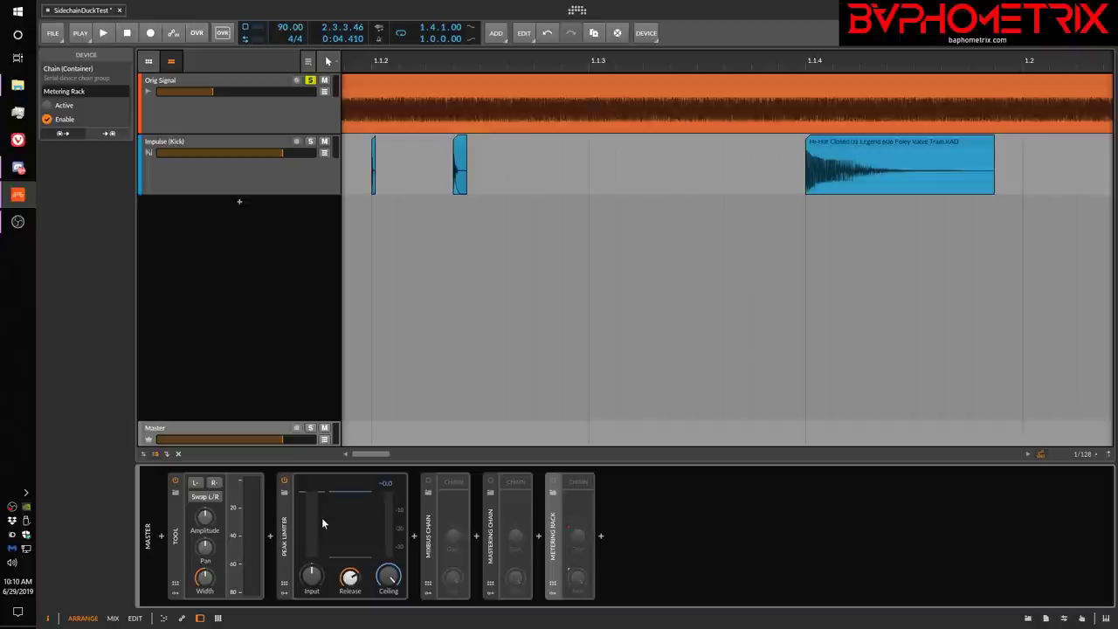
# - Deactivate the Peak Limiter on the Master track
pyautogui.press('m')
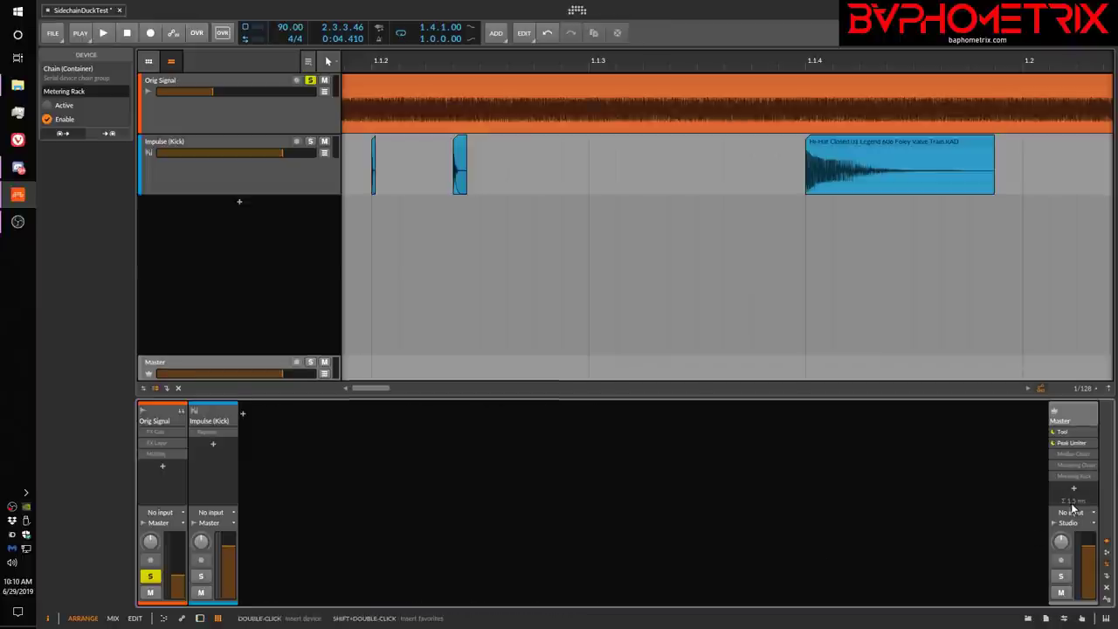
pyautogui.click(1073, 444)
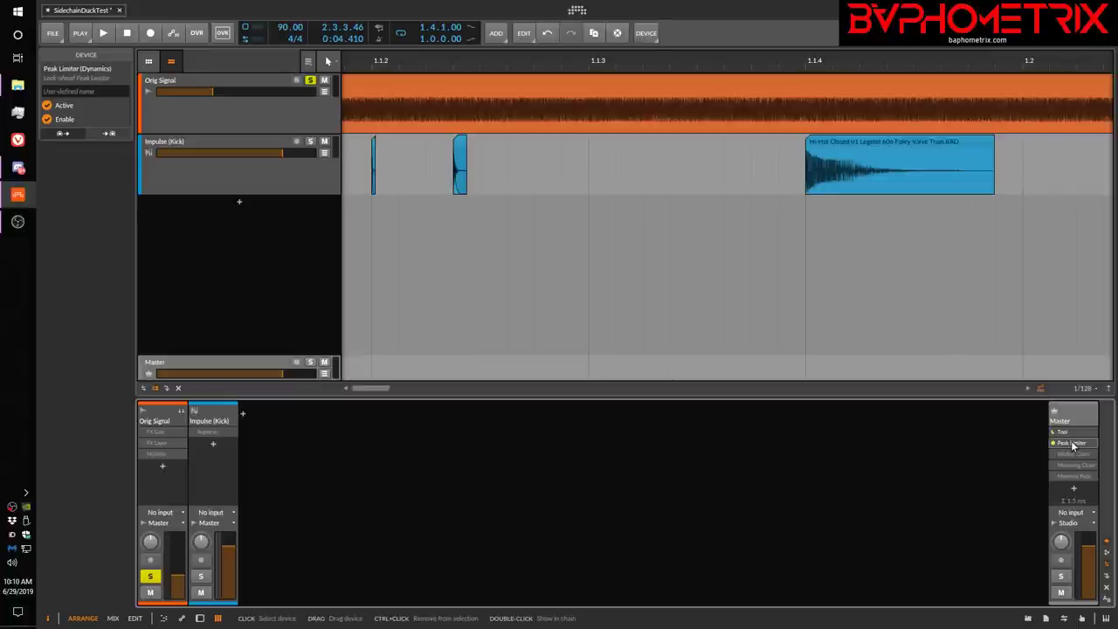
pyautogui.hotkey('alt', 'a')
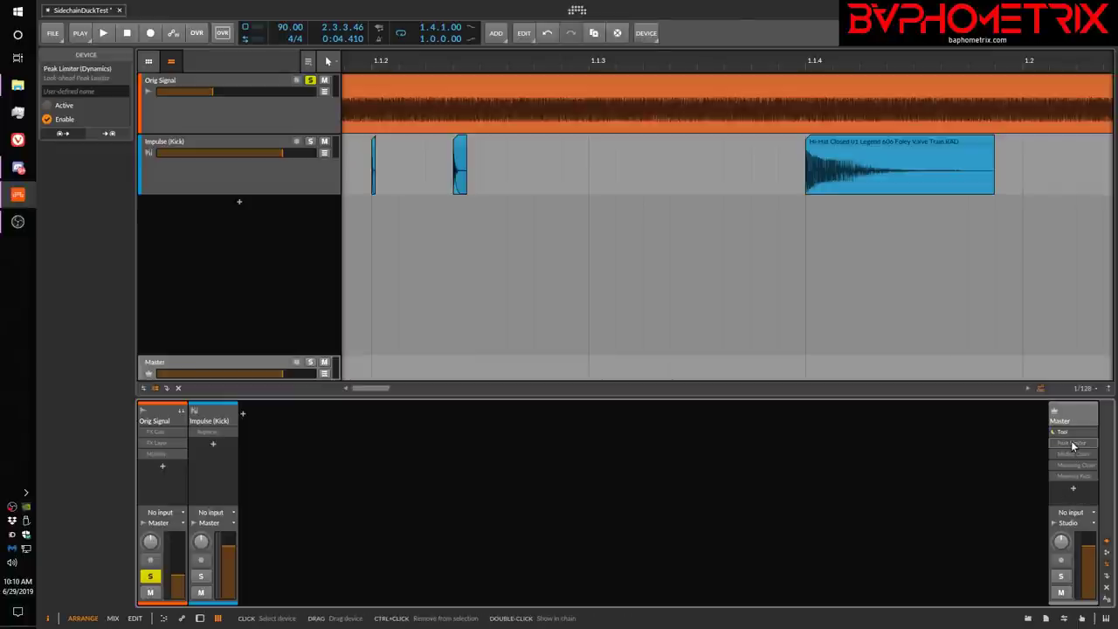
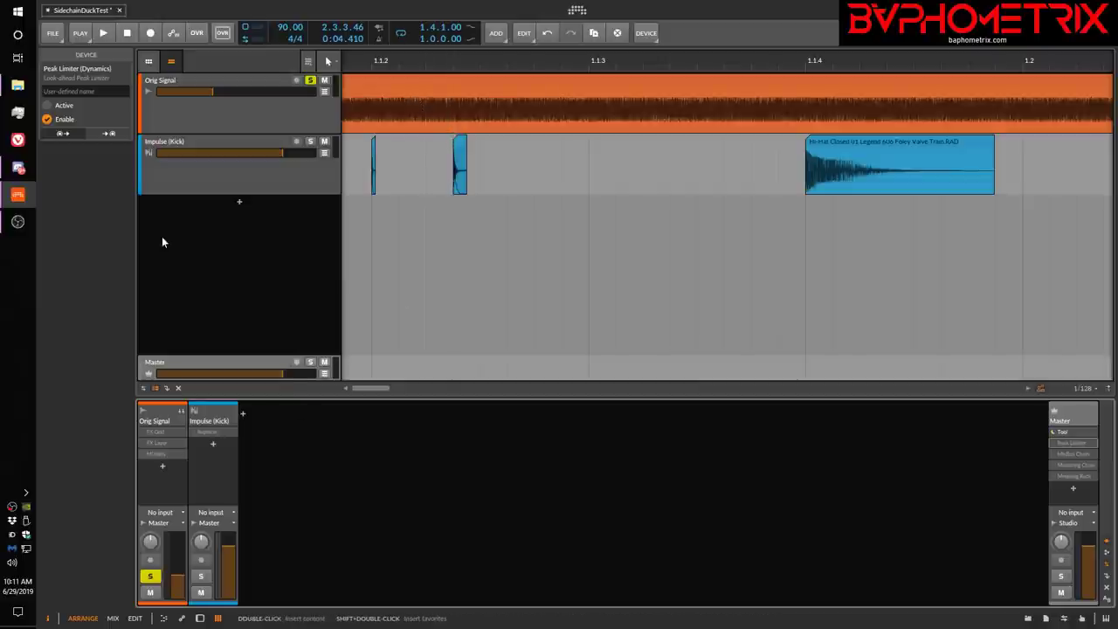
# - Activate the FX Layer on the Orig Signal track and deactivate its Note Sidechain modulator
pyautogui.click(238, 112)
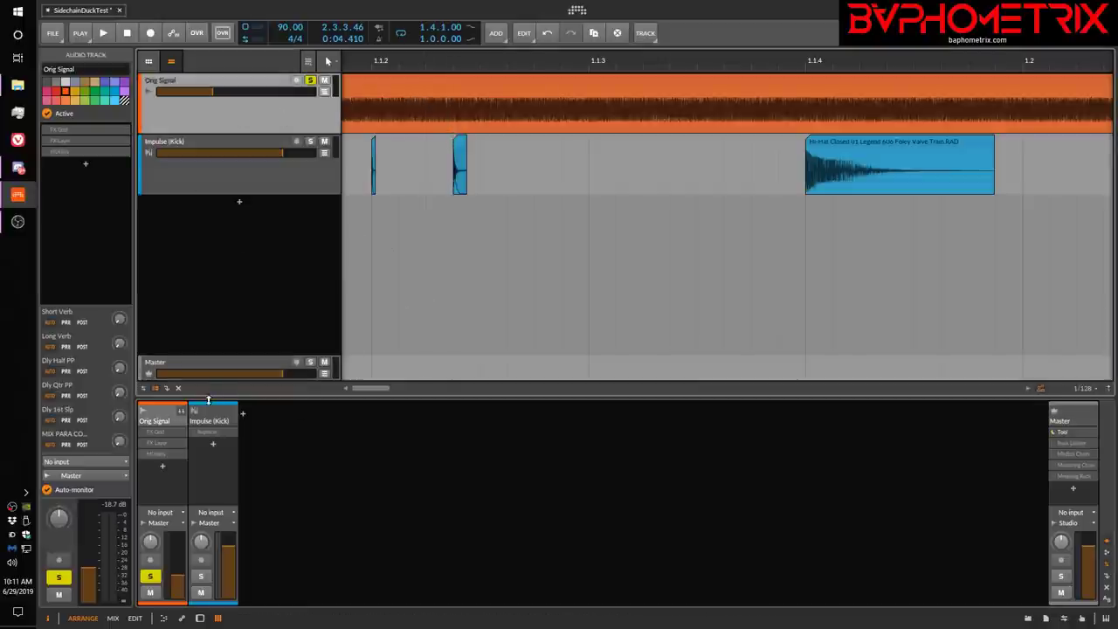
pyautogui.press('d')
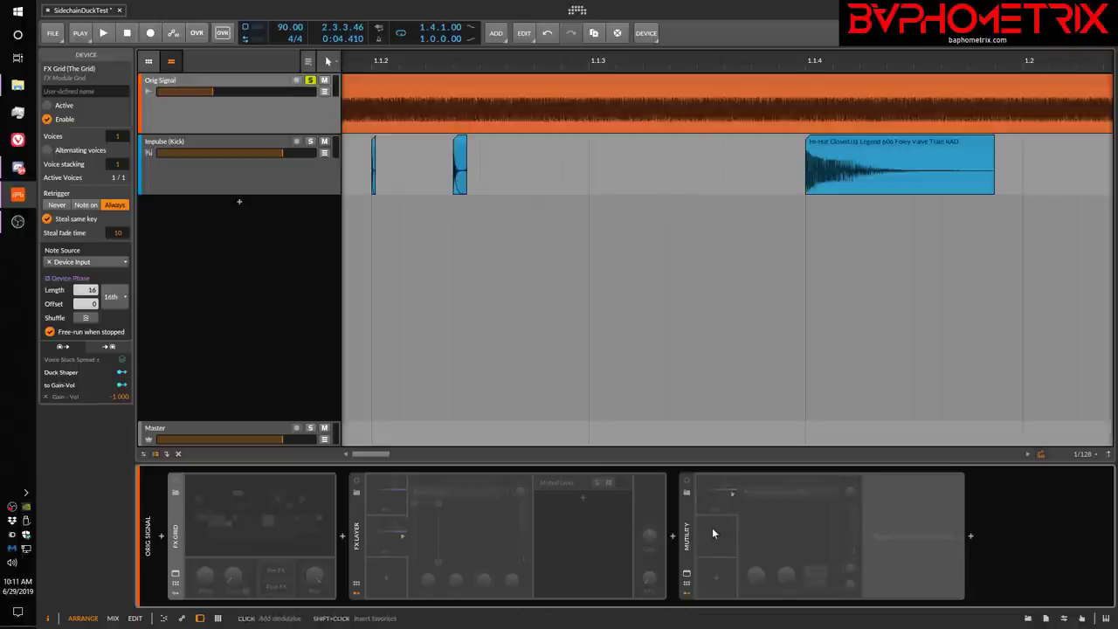
pyautogui.click(354, 529)
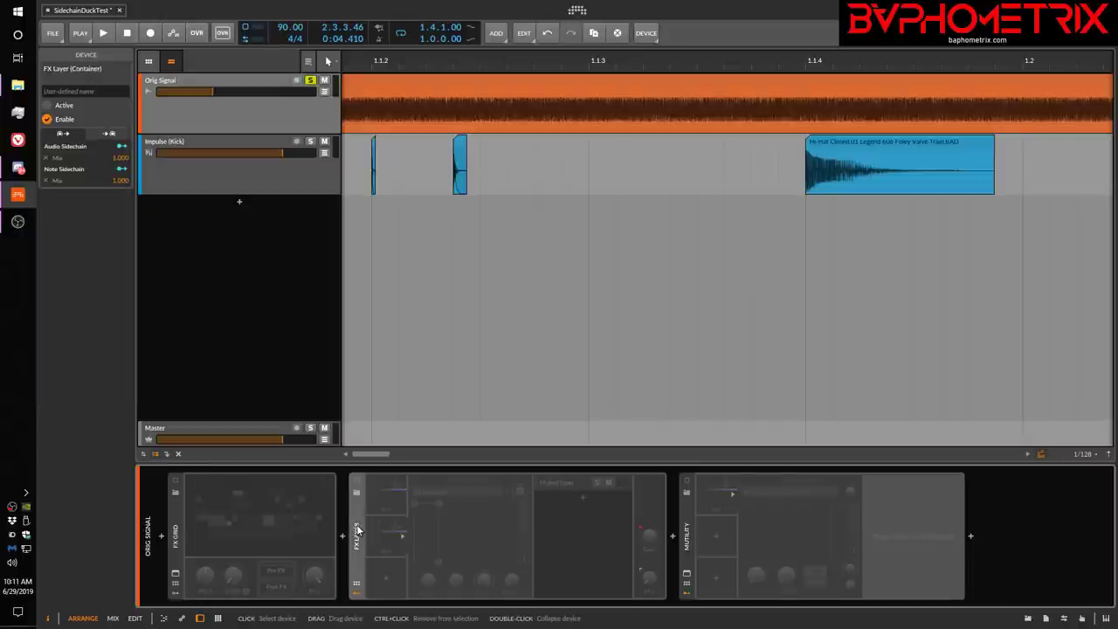
pyautogui.hotkey('alt', 'a')
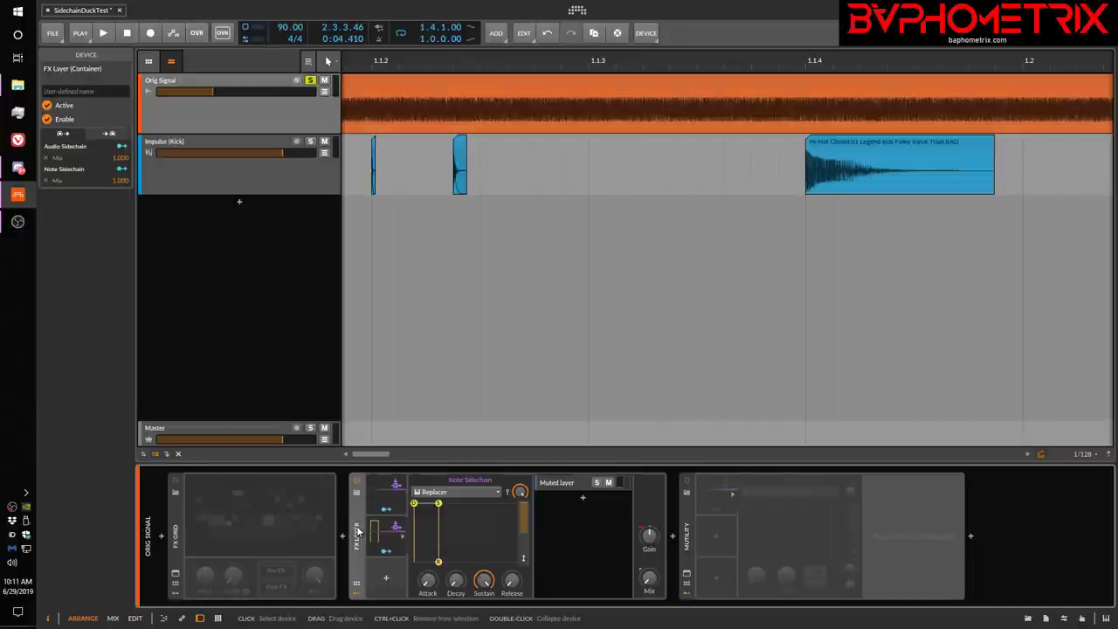
pyautogui.click(688, 530)
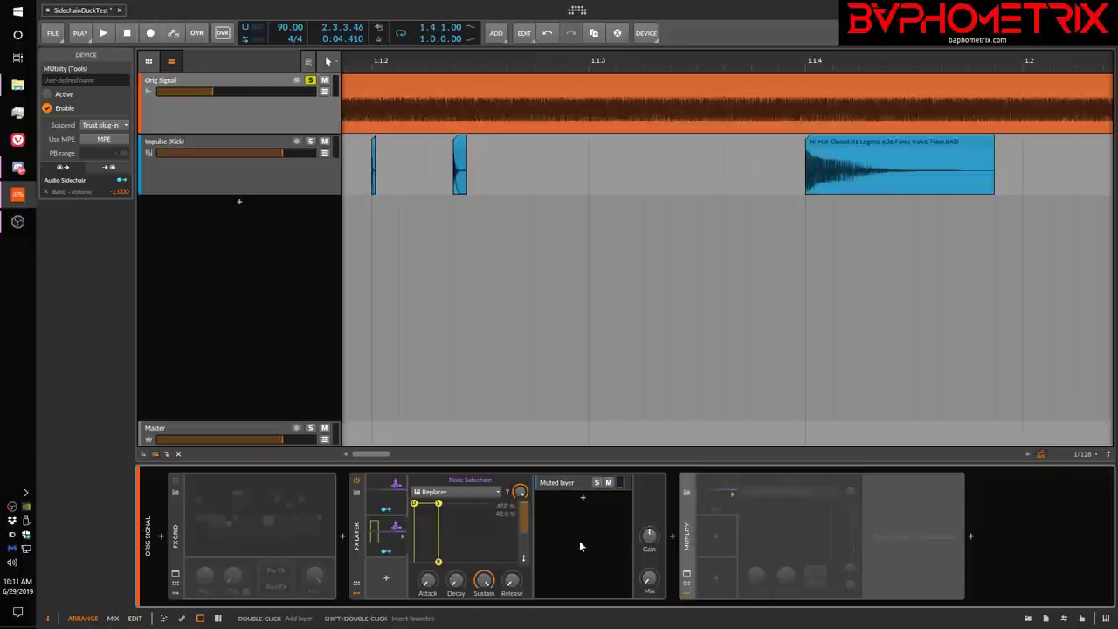
pyautogui.click(385, 531)
pyautogui.hotkey('alt', 'a')
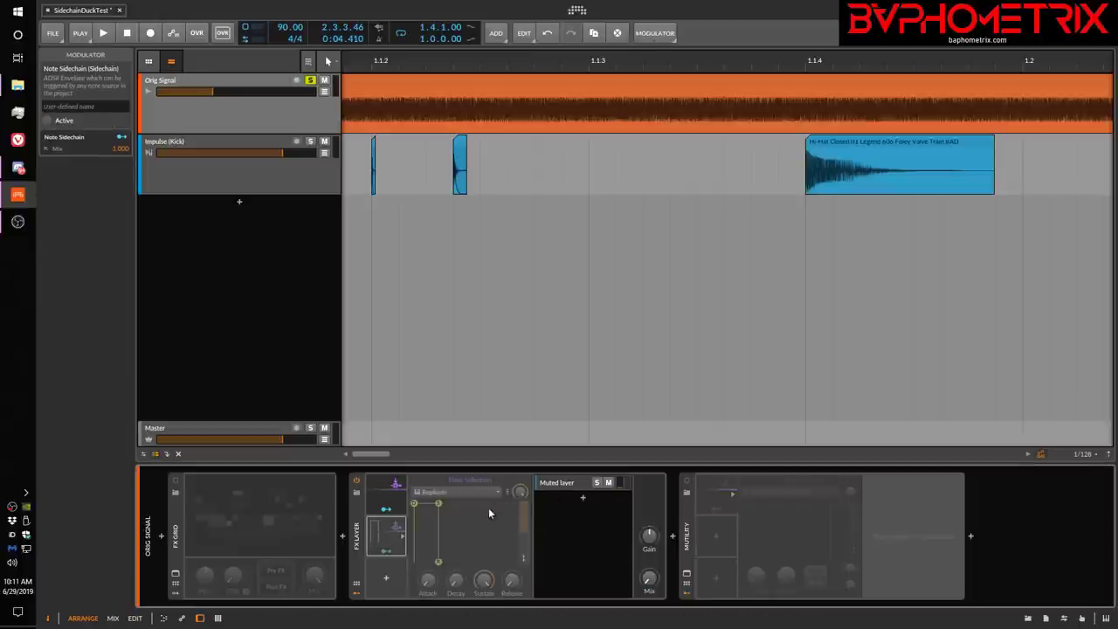
# - Add a second FX Layer after MUtility at the end of the Orig Signal device chain
pyautogui.click(970, 537)
pyautogui.write('layer')
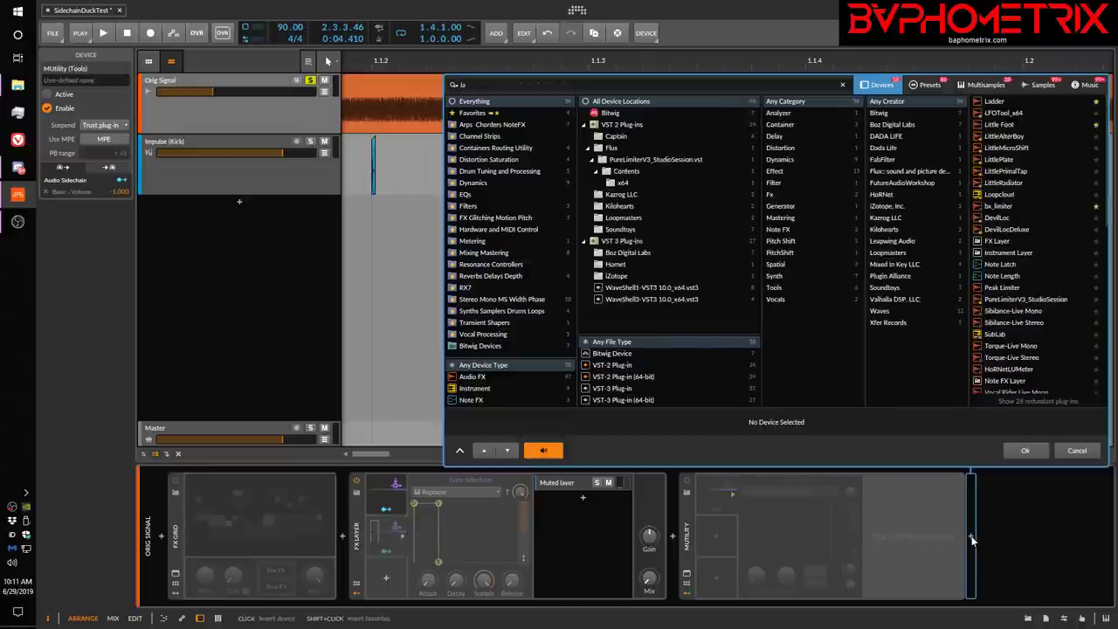
pyautogui.press('Down')
pyautogui.press('Return')
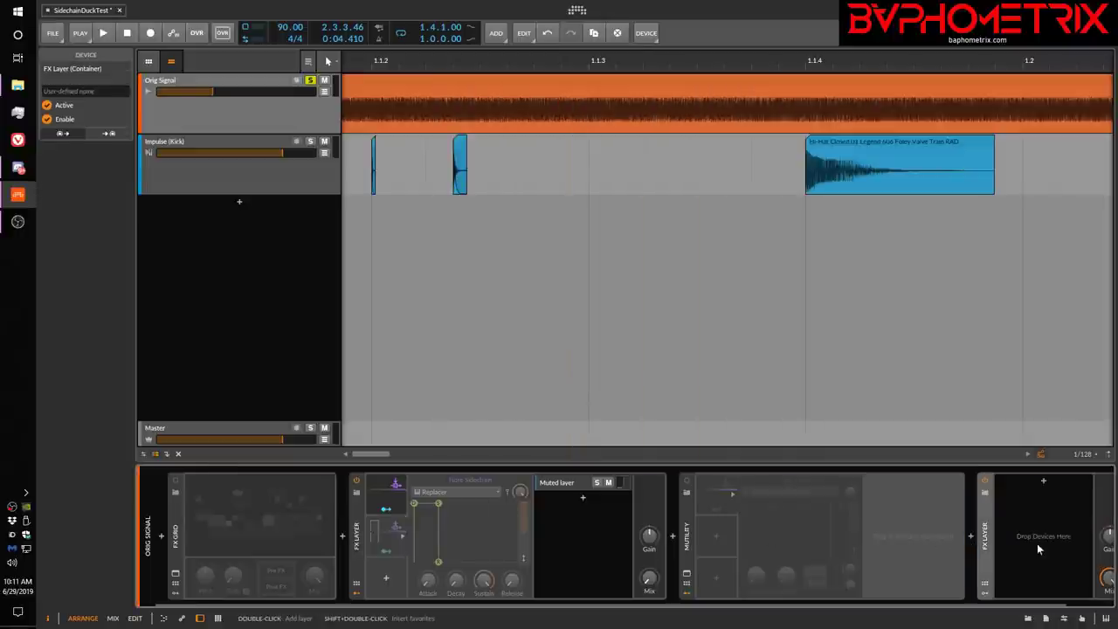
pyautogui.moveTo(1011, 604); pyautogui.dragTo(1090, 620)
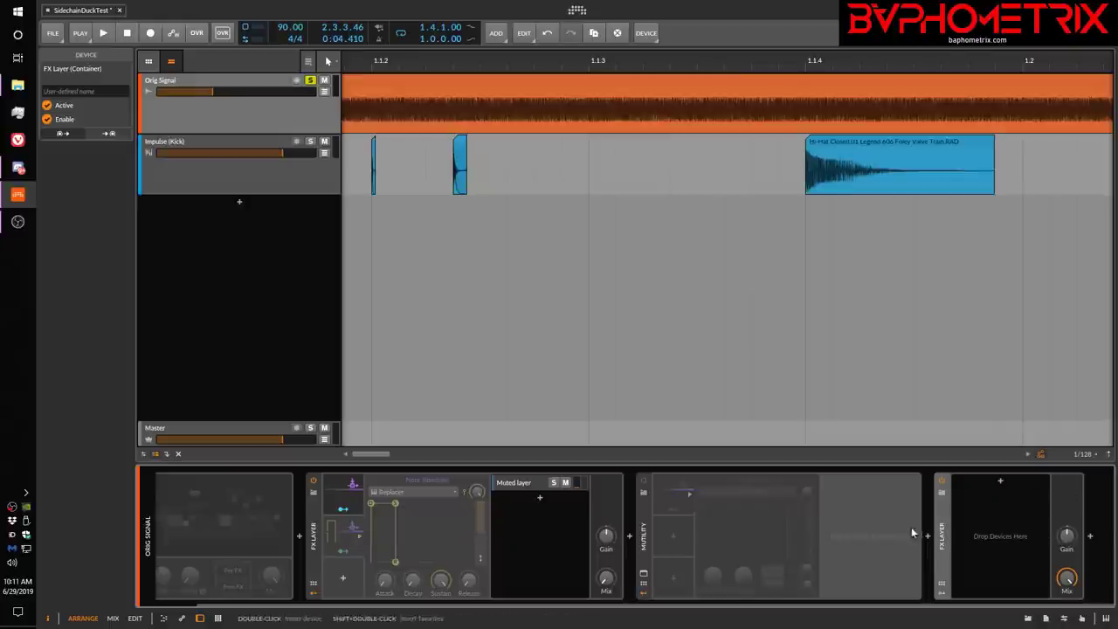
# - Lower the Mix of the newly added FX Layer to about 50%
pyautogui.moveTo(1067, 579)
pyautogui.mouseDown()
pyautogui.moveTo(1067, 624)
pyautogui.moveTo(1067, 578)
pyautogui.mouseUp()
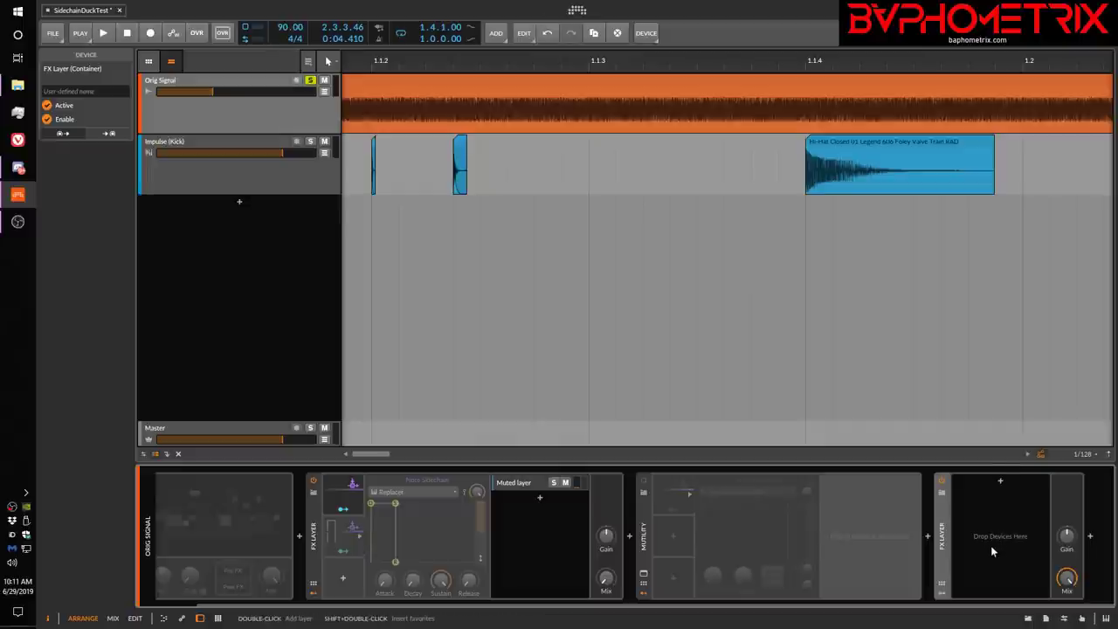
pyautogui.moveTo(1069, 581); pyautogui.dragTo(1069, 611)
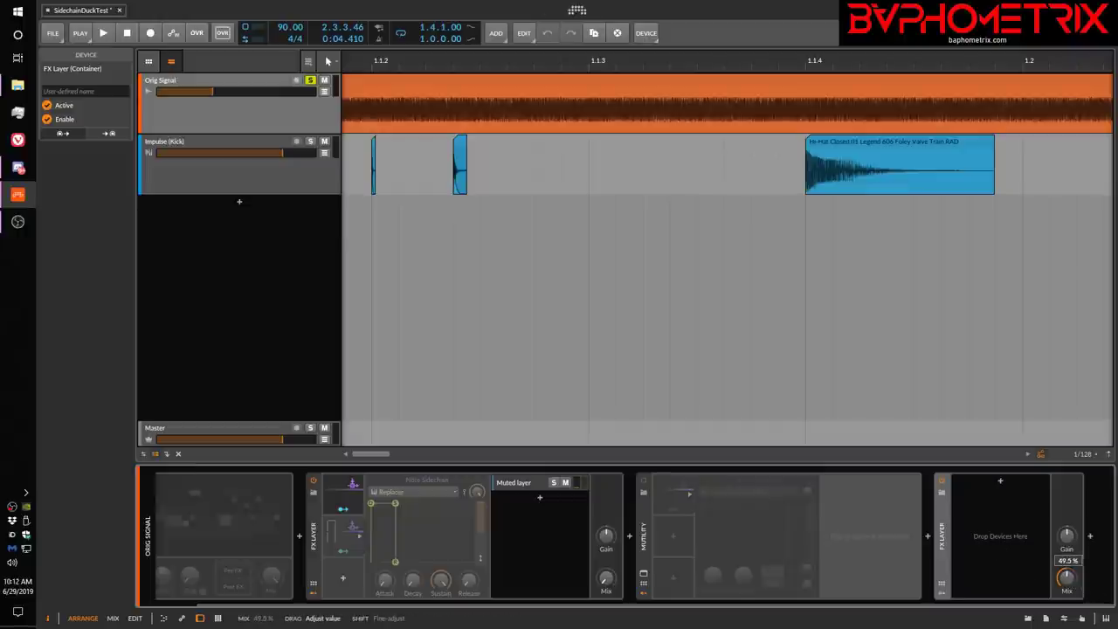
pyautogui.moveTo(1066, 578)
pyautogui.mouseDown()
pyautogui.moveTo(1066, 561)
pyautogui.moveTo(1066, 578)
pyautogui.mouseUp()
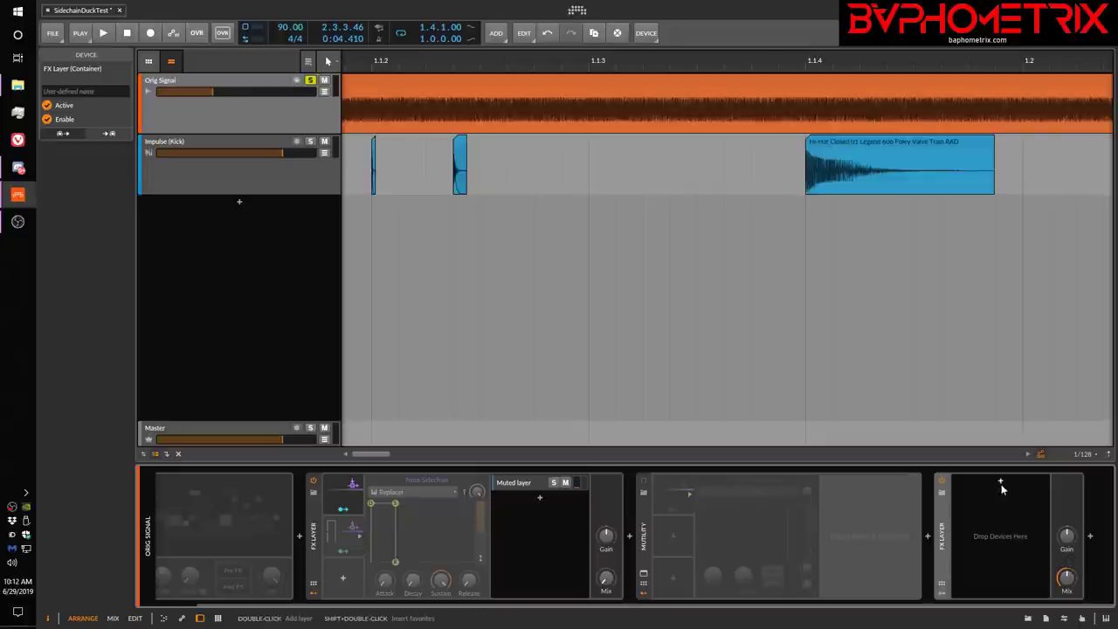
# - Add a layer to the empty FX Layer with a Tool device inserted in it
pyautogui.click(1001, 482)
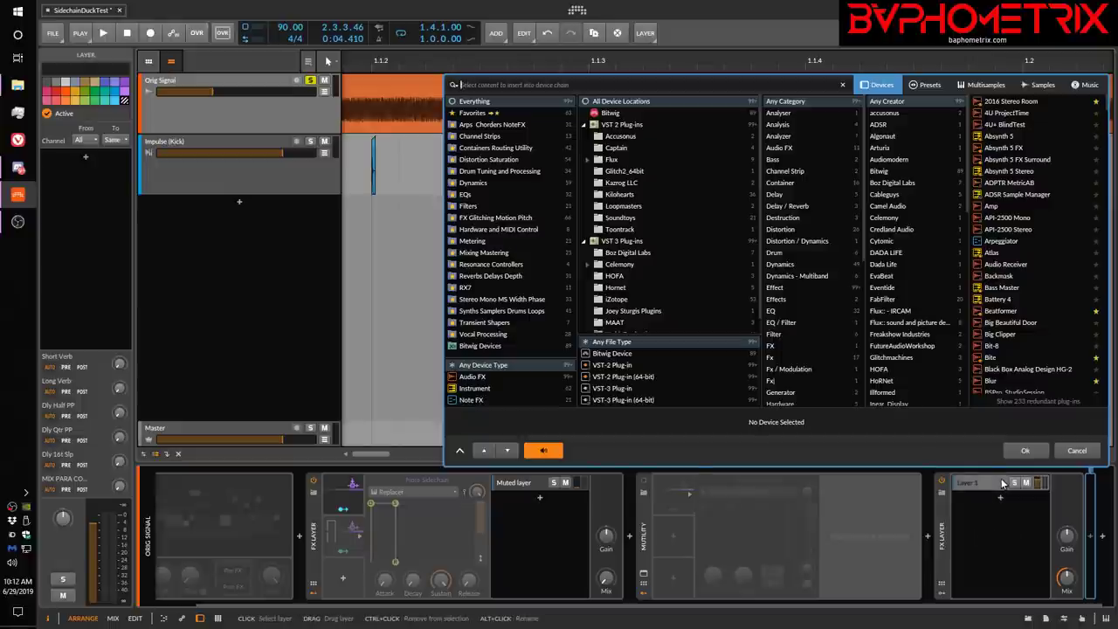
pyautogui.write('tool')
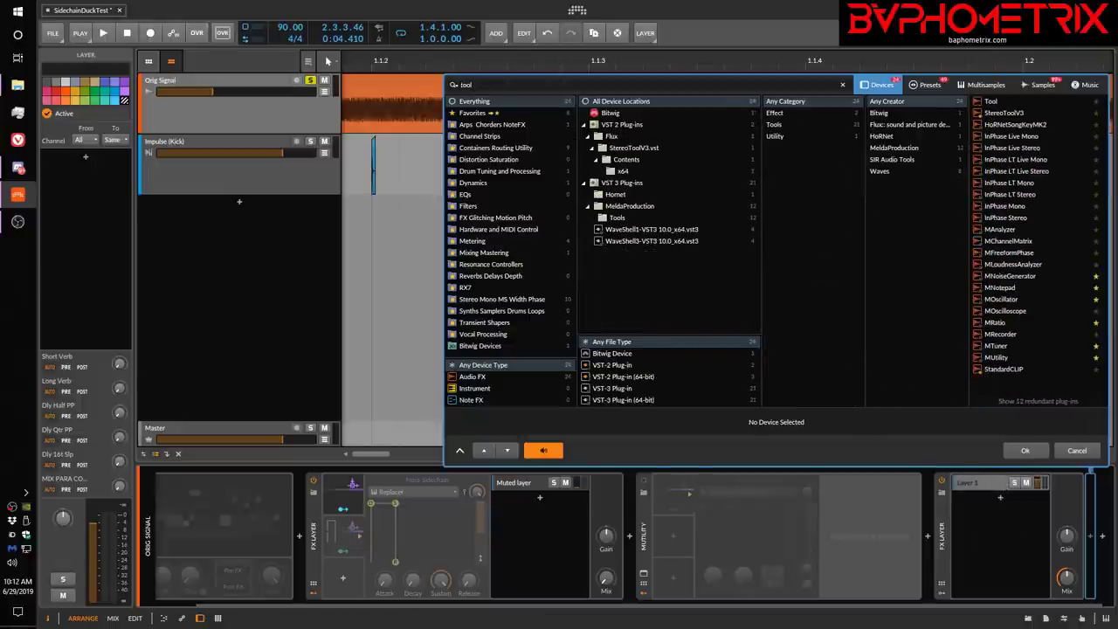
pyautogui.press('Down')
pyautogui.press('Return')
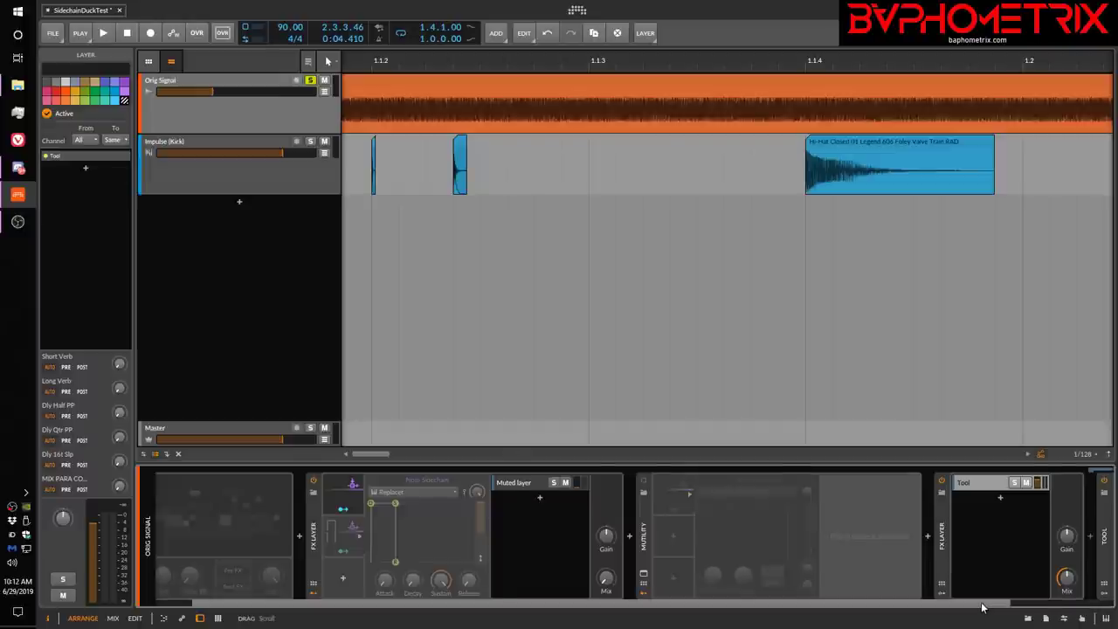
pyautogui.scroll(-3, 983, 604)
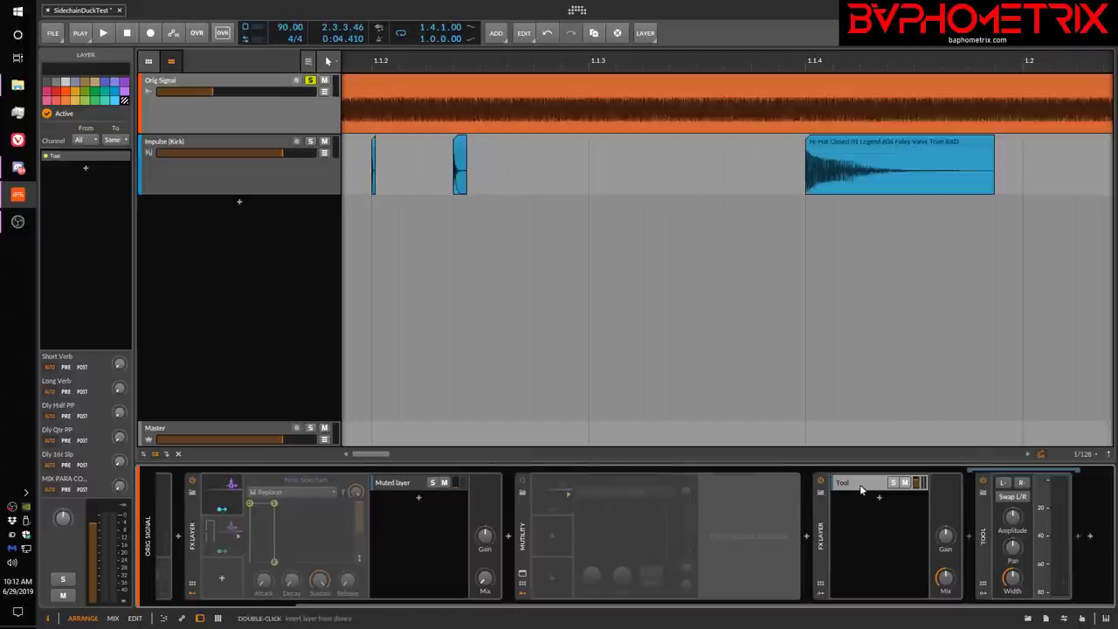
# - Delete the Tool device from the new layer and turn the layer's volume all the way down
pyautogui.click(980, 530)
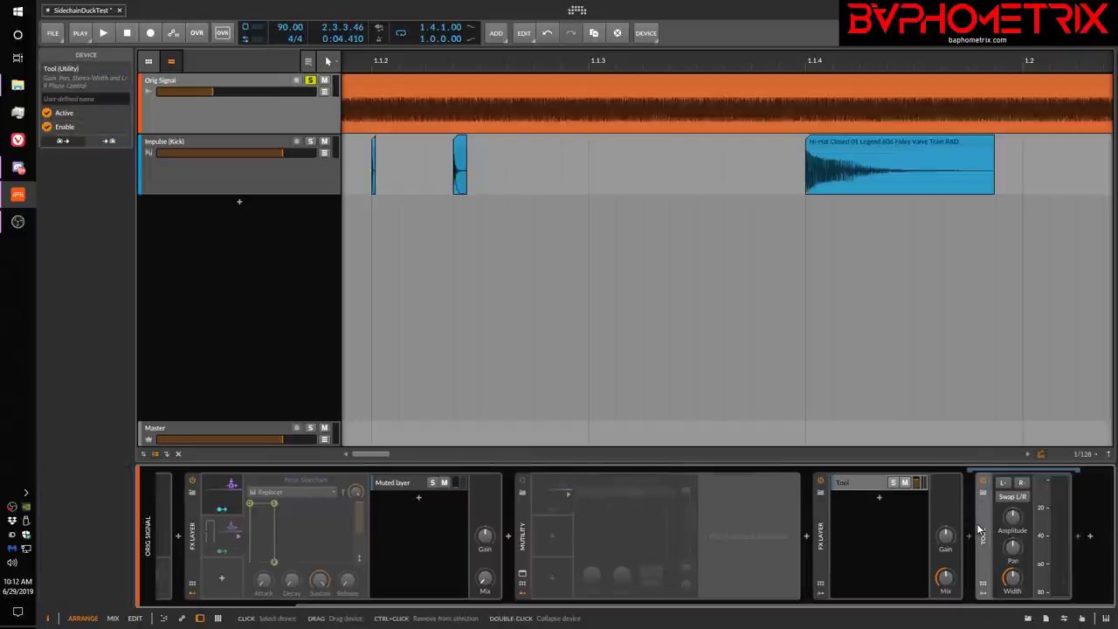
pyautogui.press('Delete')
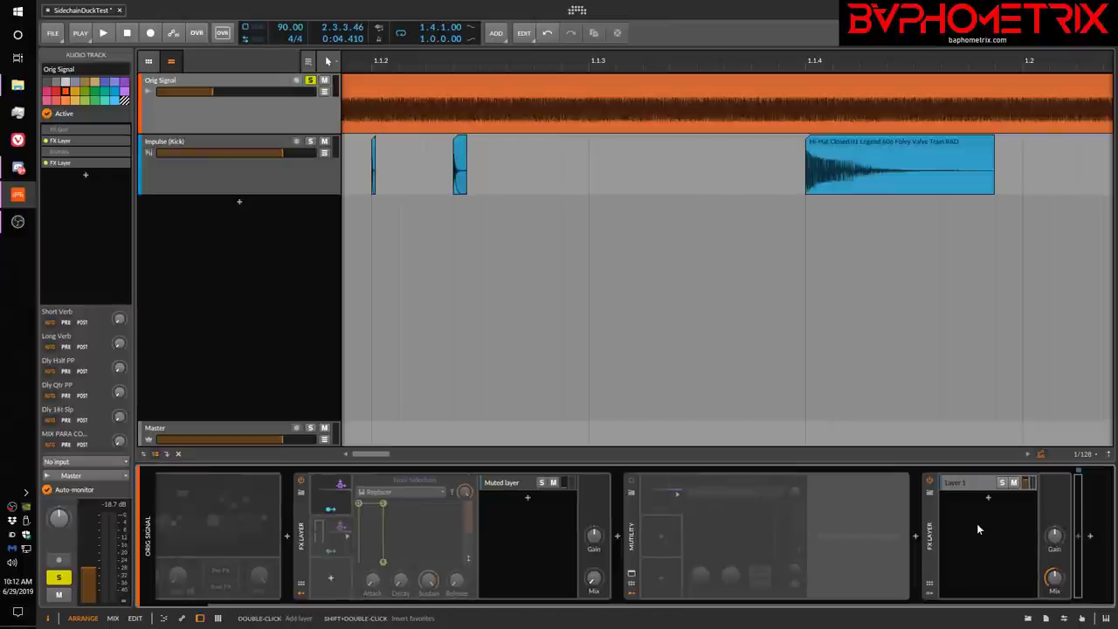
pyautogui.click(984, 498)
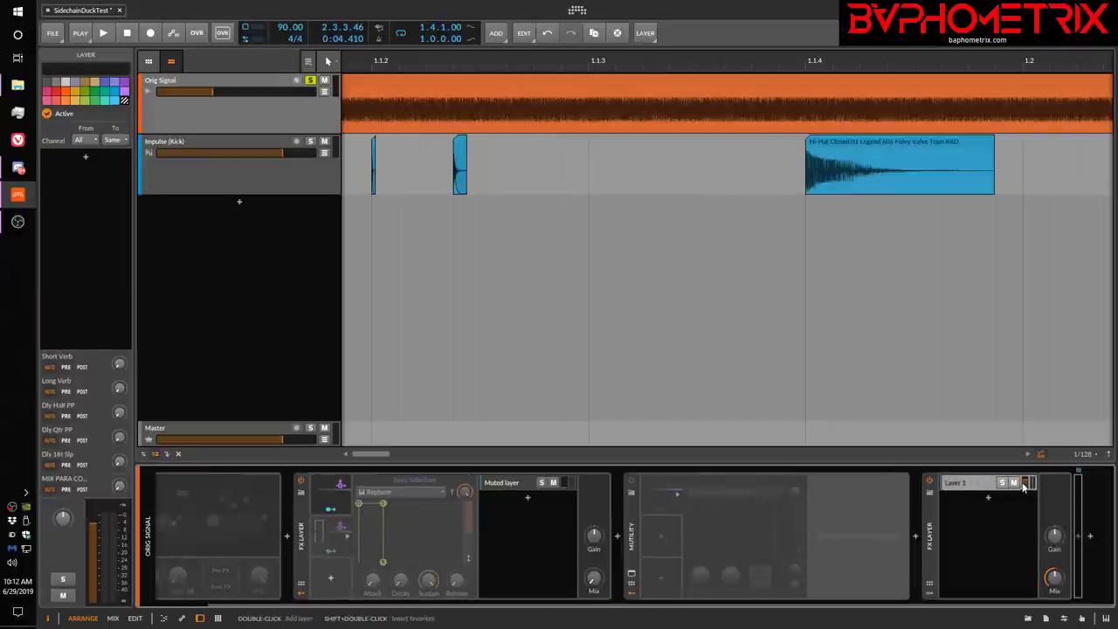
pyautogui.moveTo(1029, 485)
pyautogui.mouseDown()
pyautogui.moveTo(1029, 507)
pyautogui.moveTo(1029, 486)
pyautogui.mouseUp()
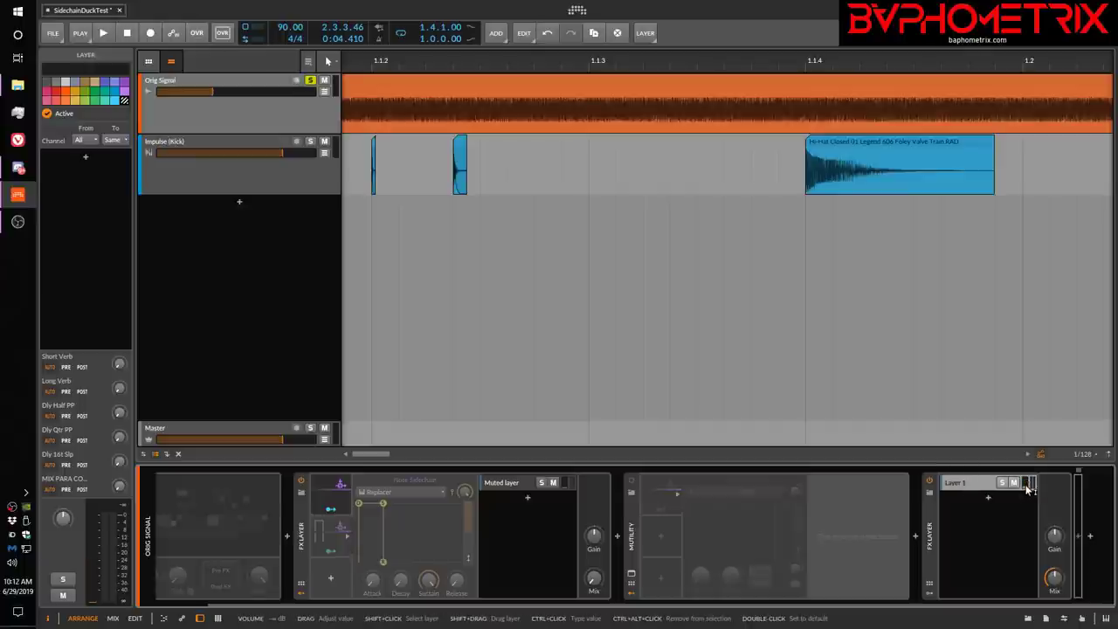
# - Sweep the second FX Layer's Mix up to 100% and turn it fully down again
pyautogui.moveTo(1054, 577); pyautogui.dragTo(1053, 551)
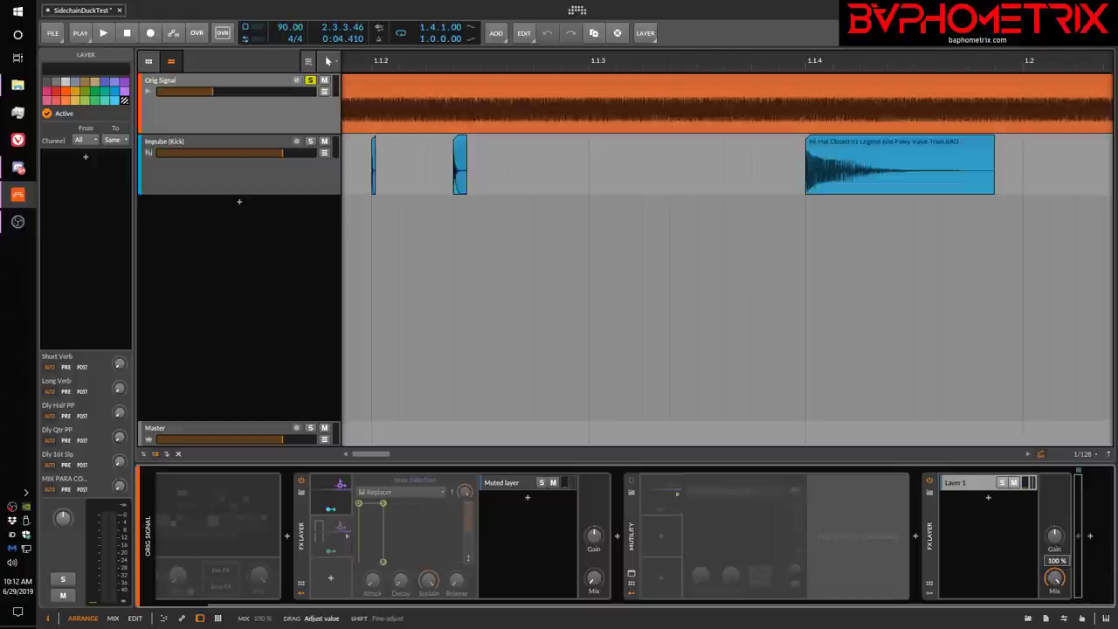
pyautogui.moveTo(1055, 577); pyautogui.dragTo(1054, 578)
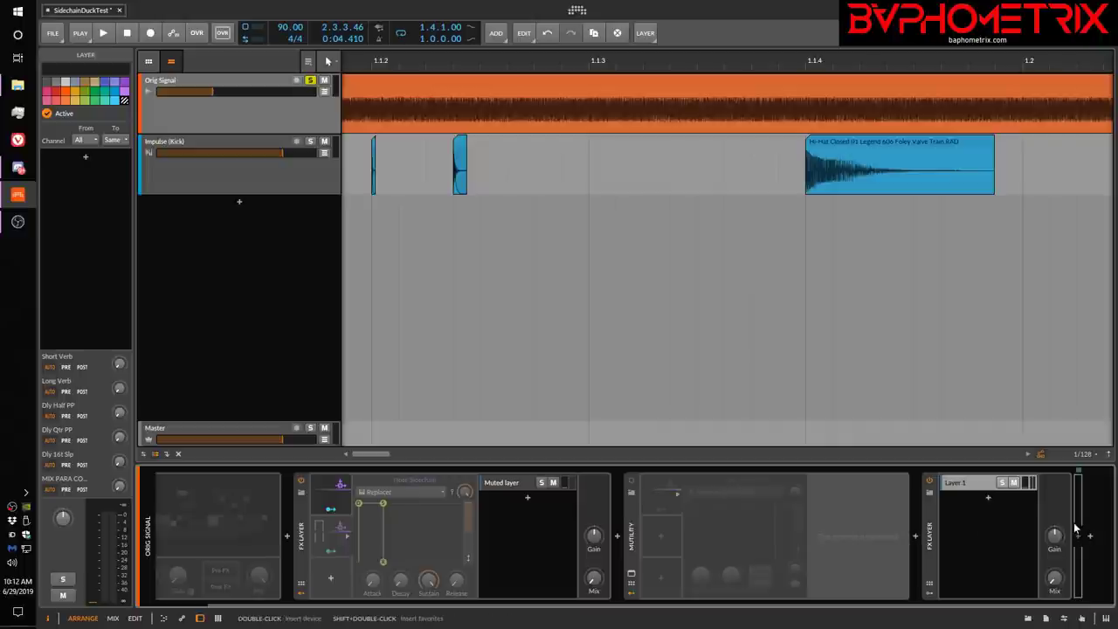
pyautogui.scroll(1, 1008, 517)
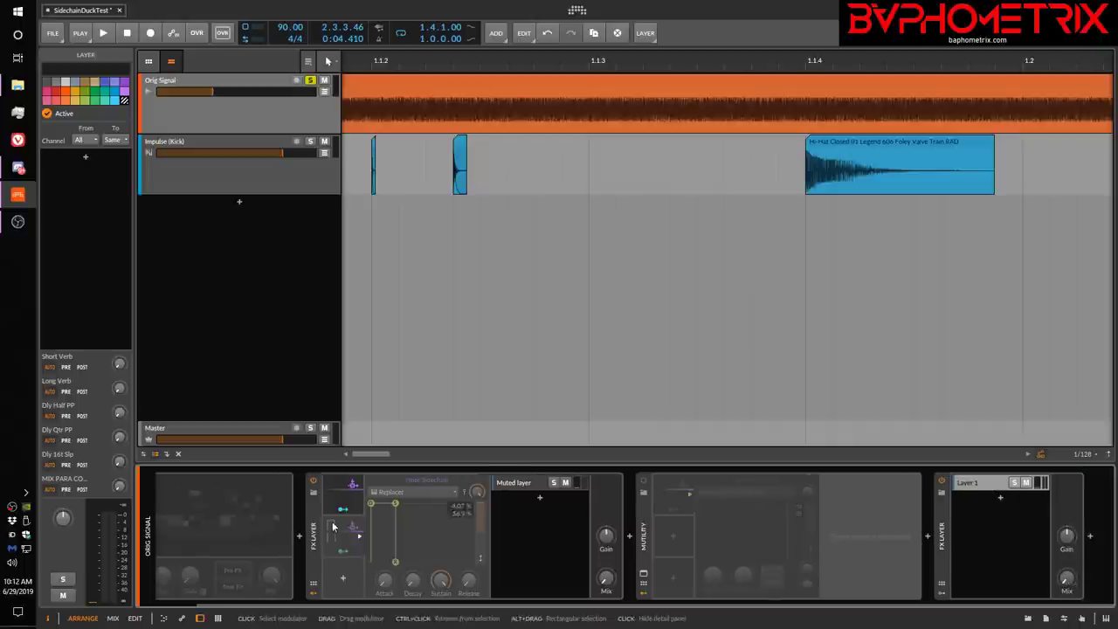
# - Raise the Muted layer's volume to about +1.4 dB and bring it back down
pyautogui.click(530, 483)
pyautogui.press('Delete')
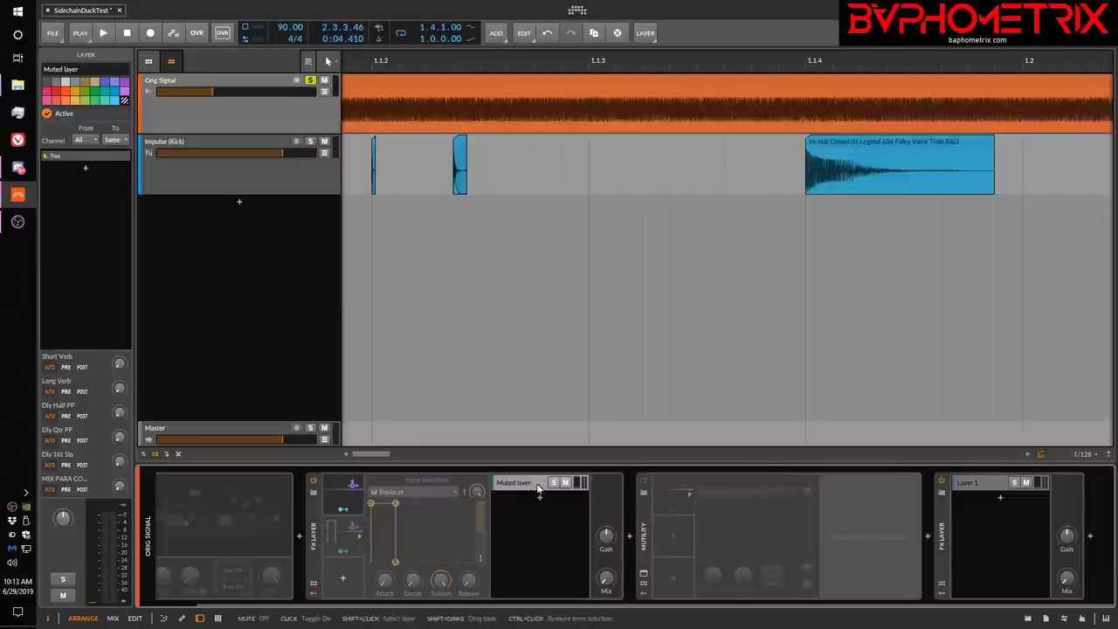
pyautogui.click(583, 485)
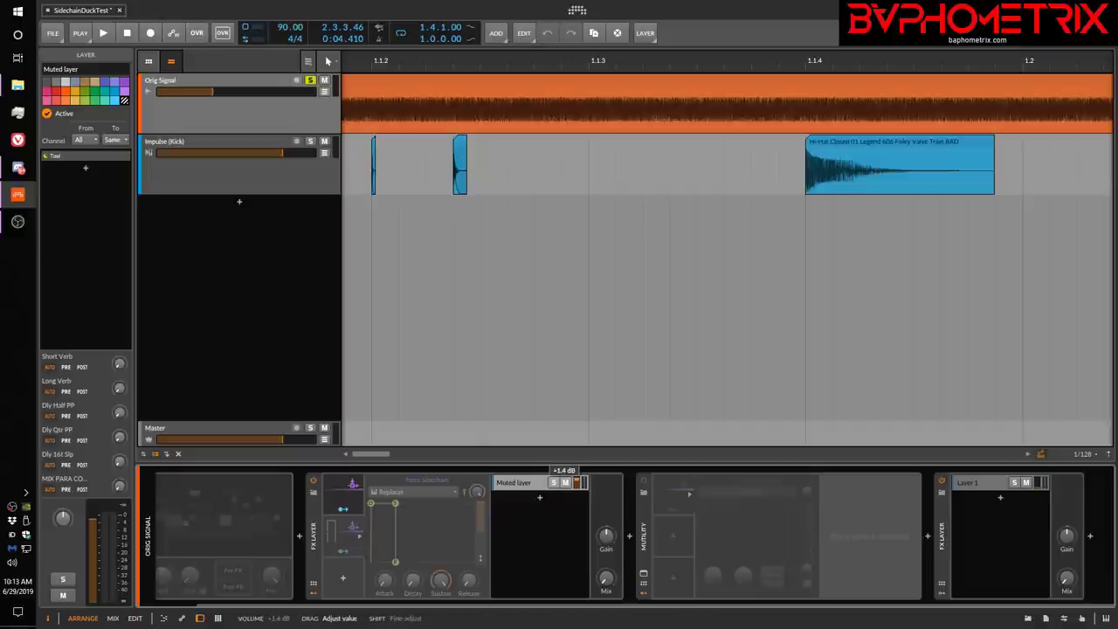
pyautogui.moveTo(582, 486); pyautogui.dragTo(536, 489)
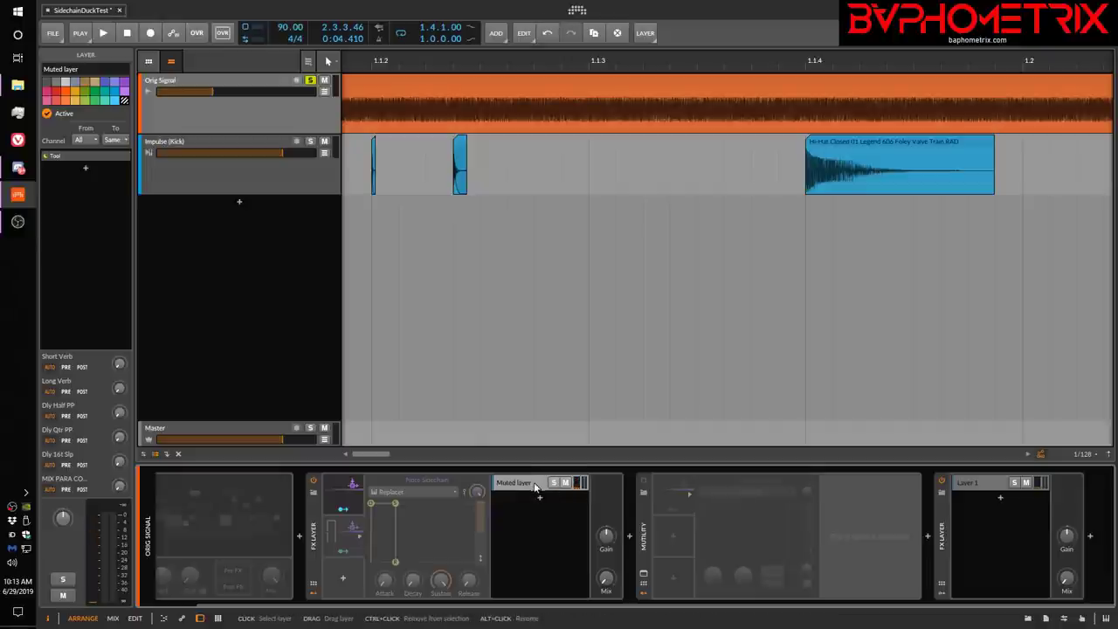
# - Show the first FX Layer's Audio Sidechain modulator and lower the Amplitude of the Muted layer's Tool device to -36.0 dB
pyautogui.click(343, 487)
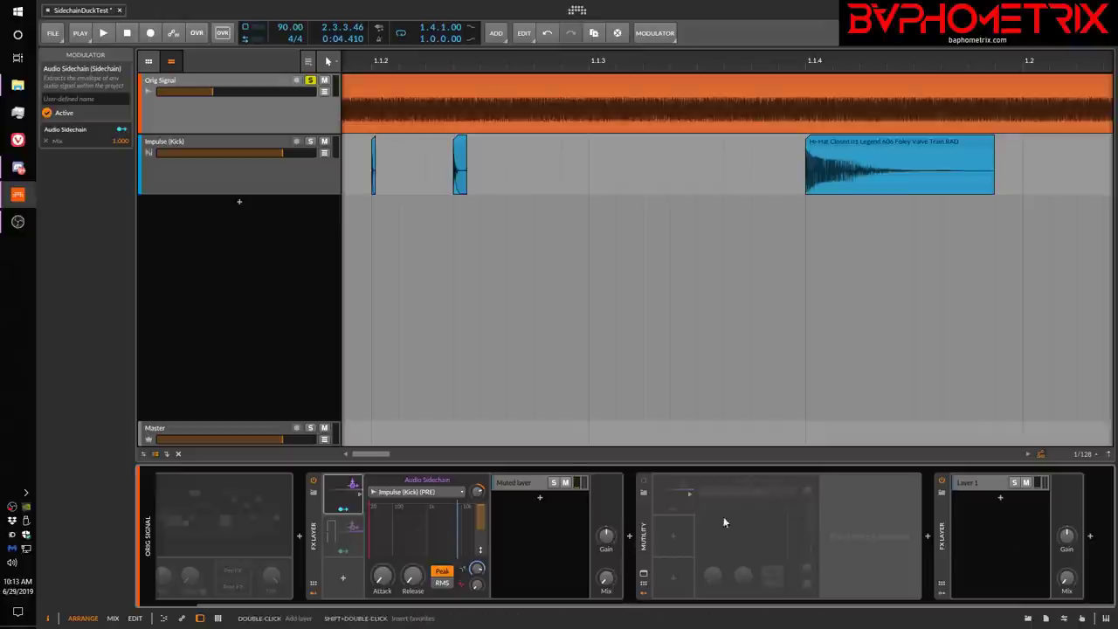
pyautogui.click(539, 489)
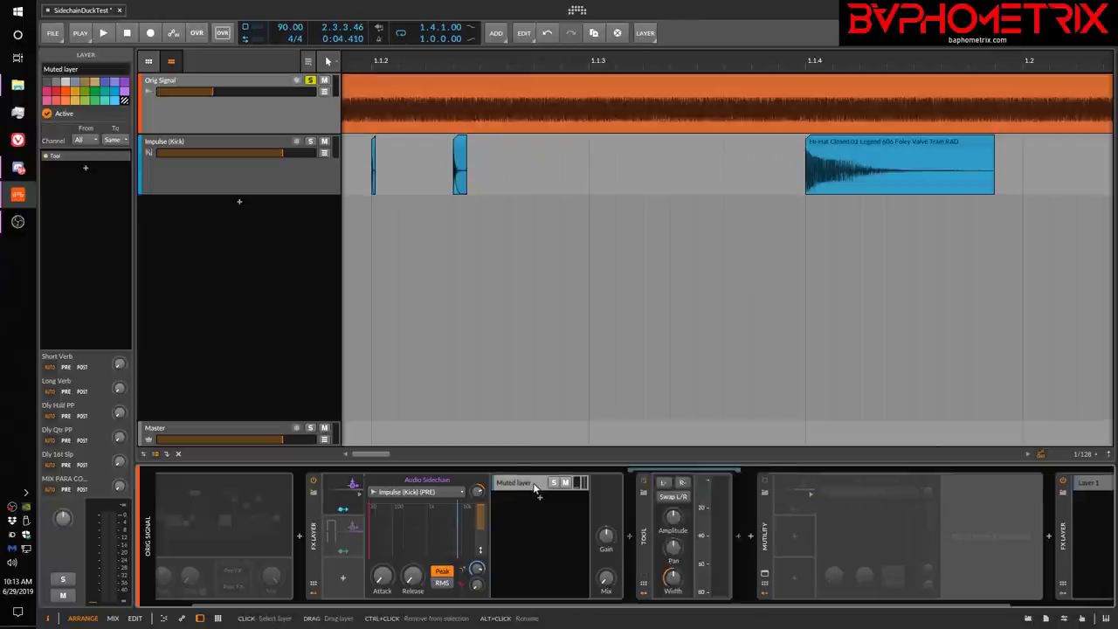
pyautogui.hotkey('ctrl', 'v')
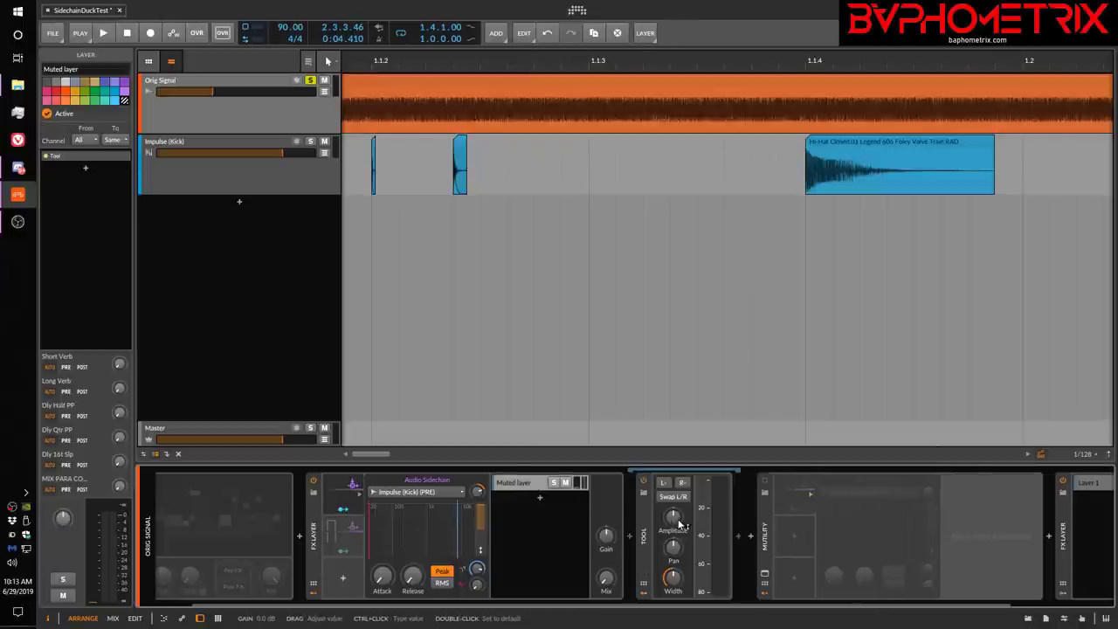
pyautogui.moveTo(672, 516); pyautogui.dragTo(673, 559)
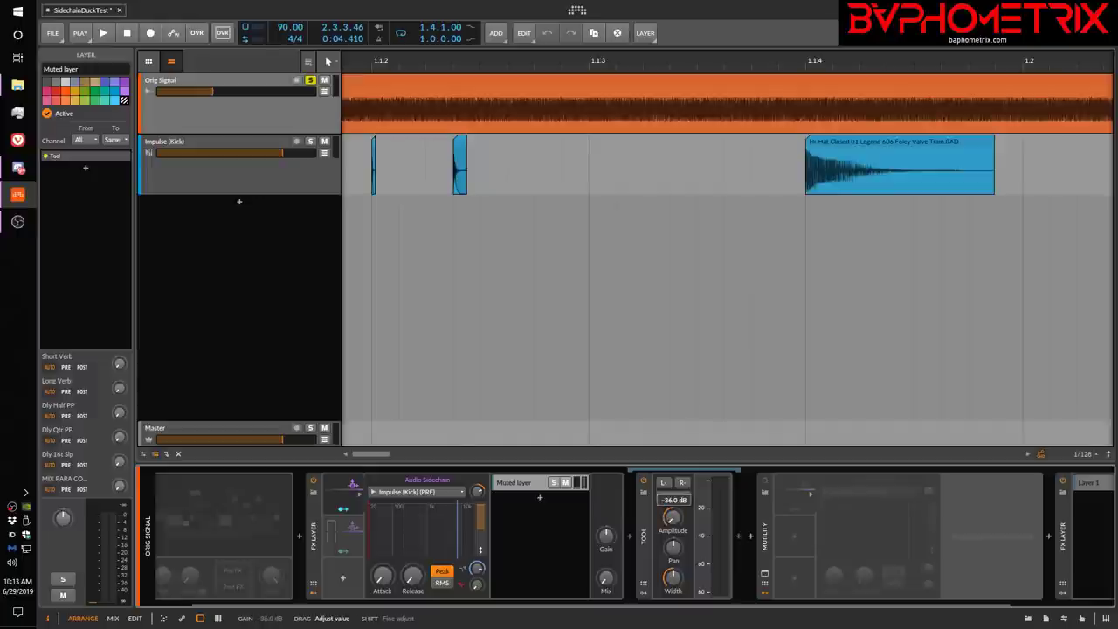
pyautogui.press('Delete')
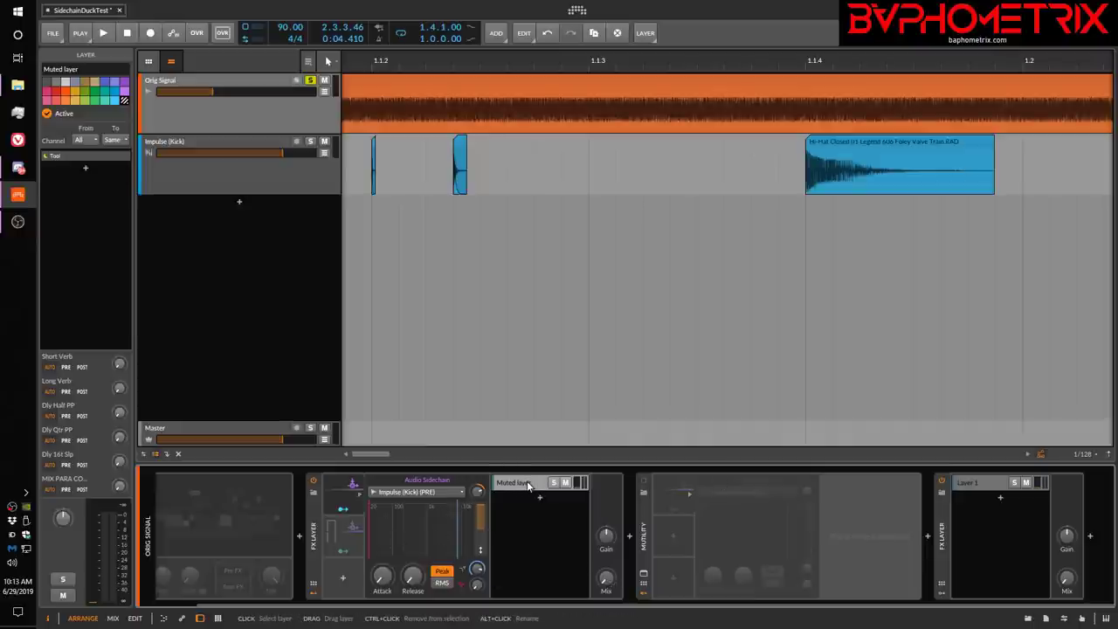
# - Undo the last change and delete the Muted layer from Orig Signal's first FX Layer, leaving that device without layers
pyautogui.hotkey('ctrl', 'z')
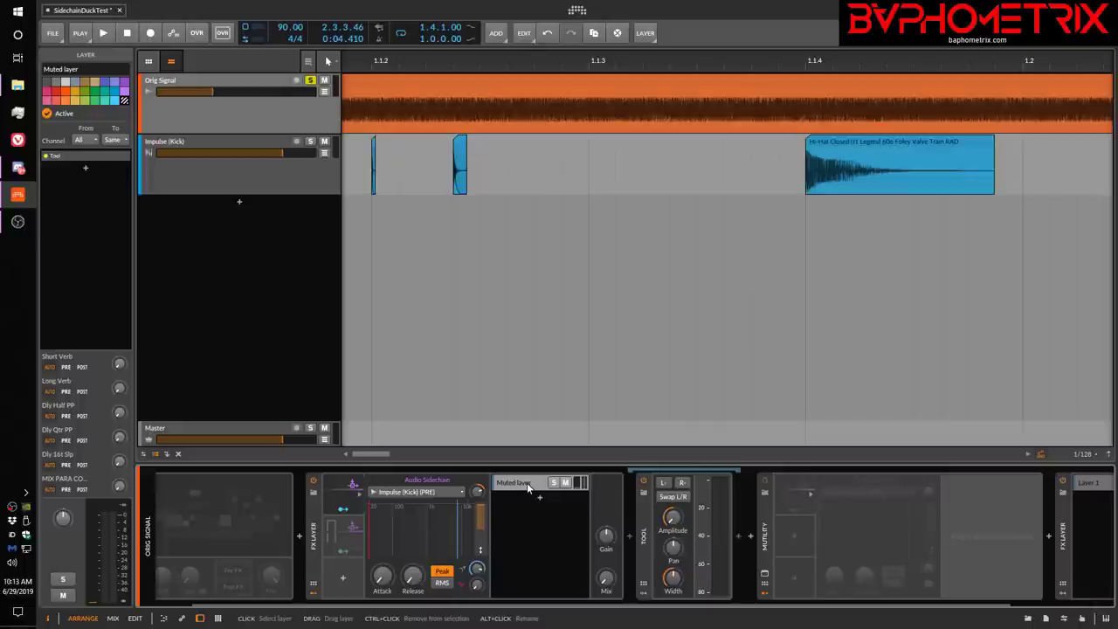
pyautogui.rightClick(527, 482)
pyautogui.click(580, 527)
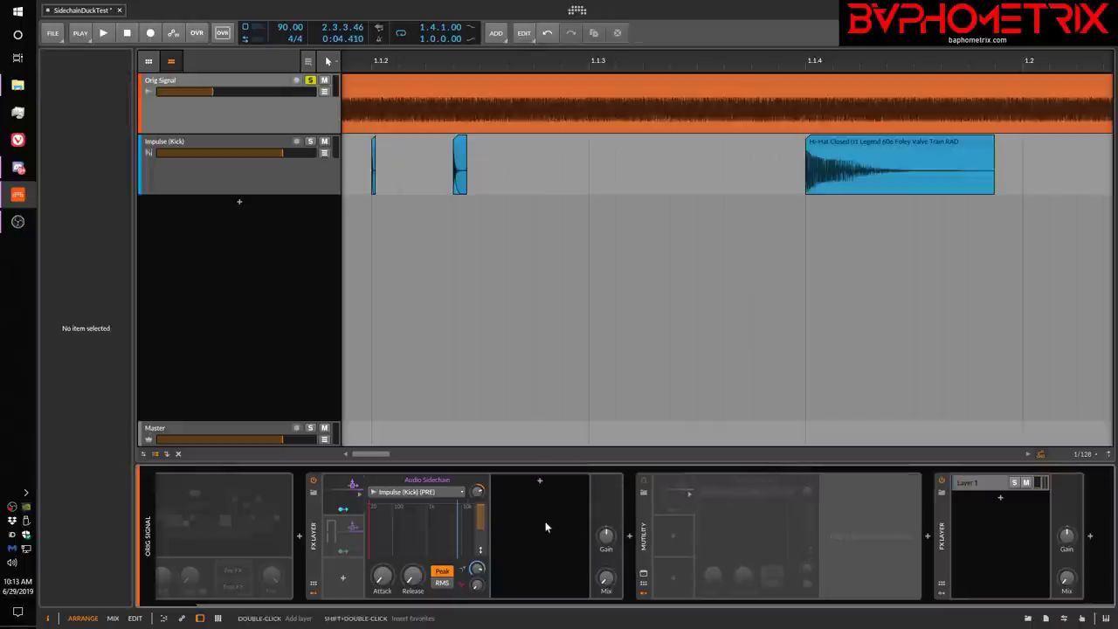
# - Sweep the empty first FX Layer's Mix up to 100% and back down to 0% twice
pyautogui.moveTo(606, 578)
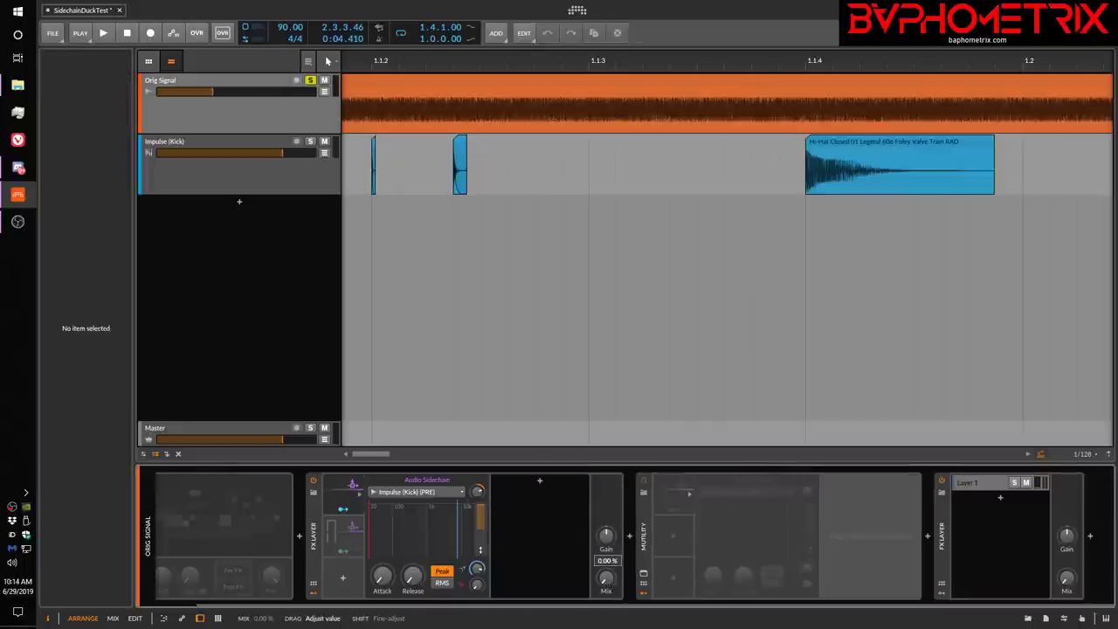
pyautogui.moveTo(605, 578); pyautogui.dragTo(605, 533)
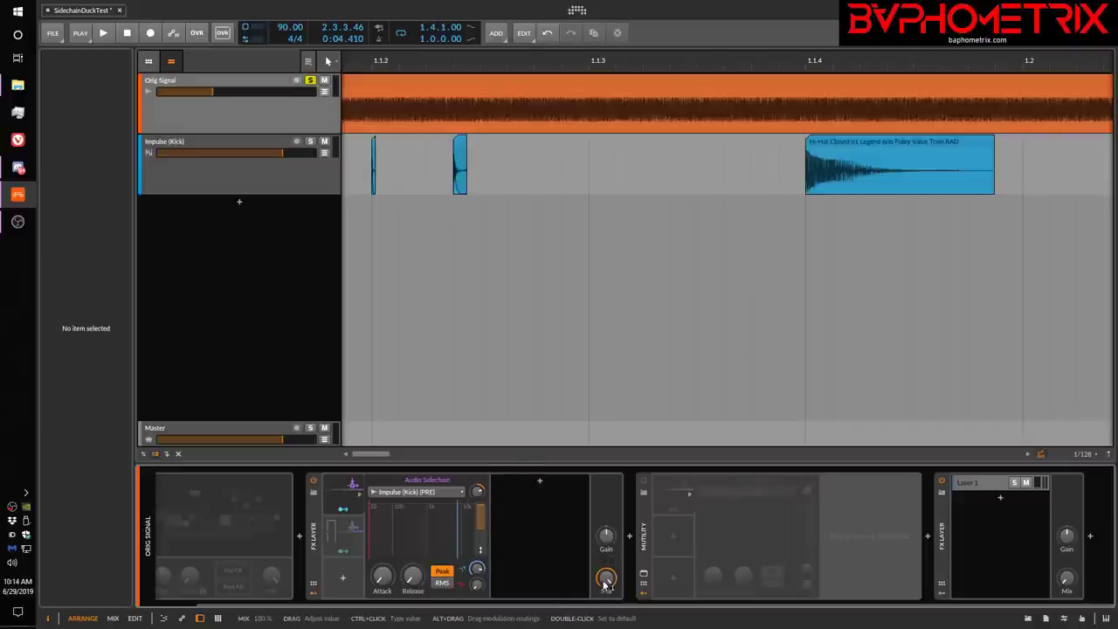
pyautogui.moveTo(605, 578); pyautogui.dragTo(605, 620)
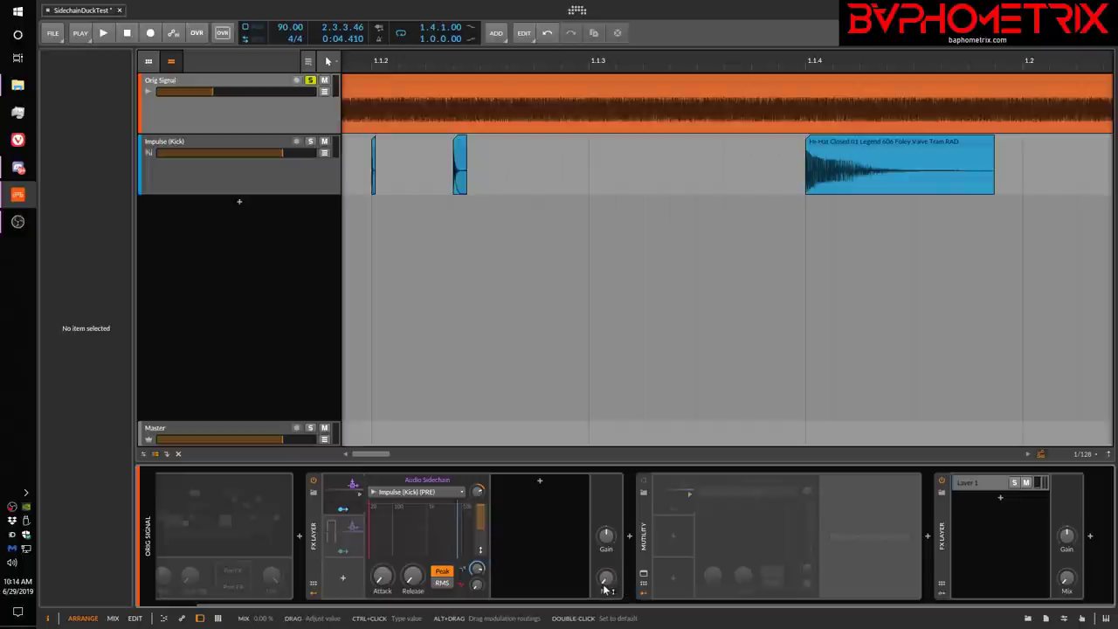
pyautogui.moveTo(607, 578); pyautogui.dragTo(607, 550)
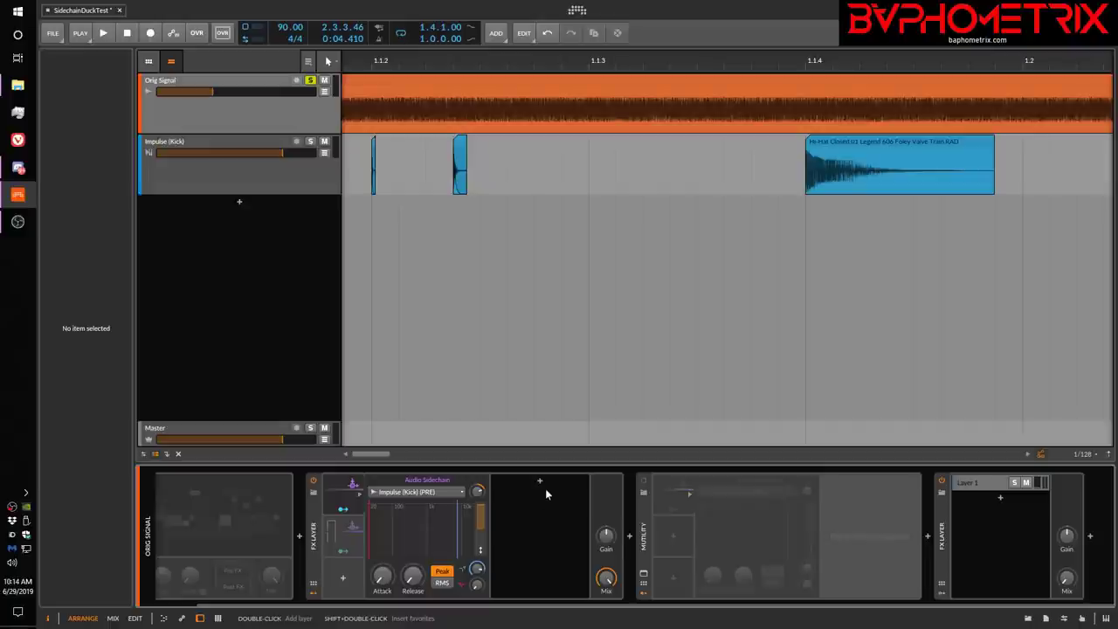
pyautogui.moveTo(606, 577); pyautogui.dragTo(606, 625)
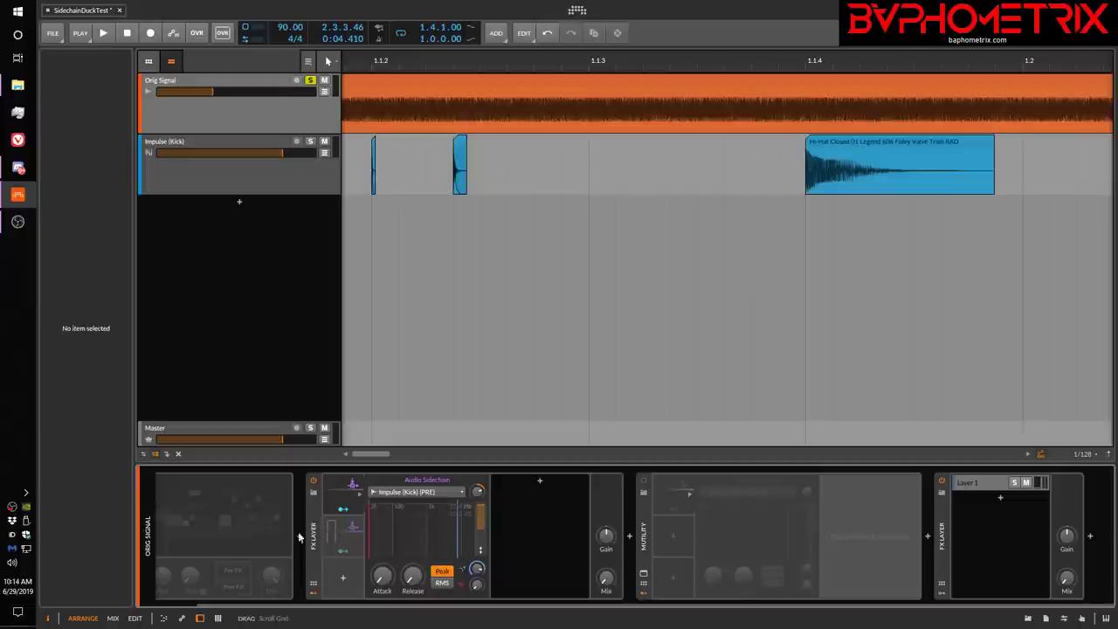
# - Bounce the Orig Signal range from 1.1.1.87 to 1.2.1.00 with the Pre-Fader source at 32-bit floating-point, and make the bounced track taller
pyautogui.hscroll(-1, 352, 606)
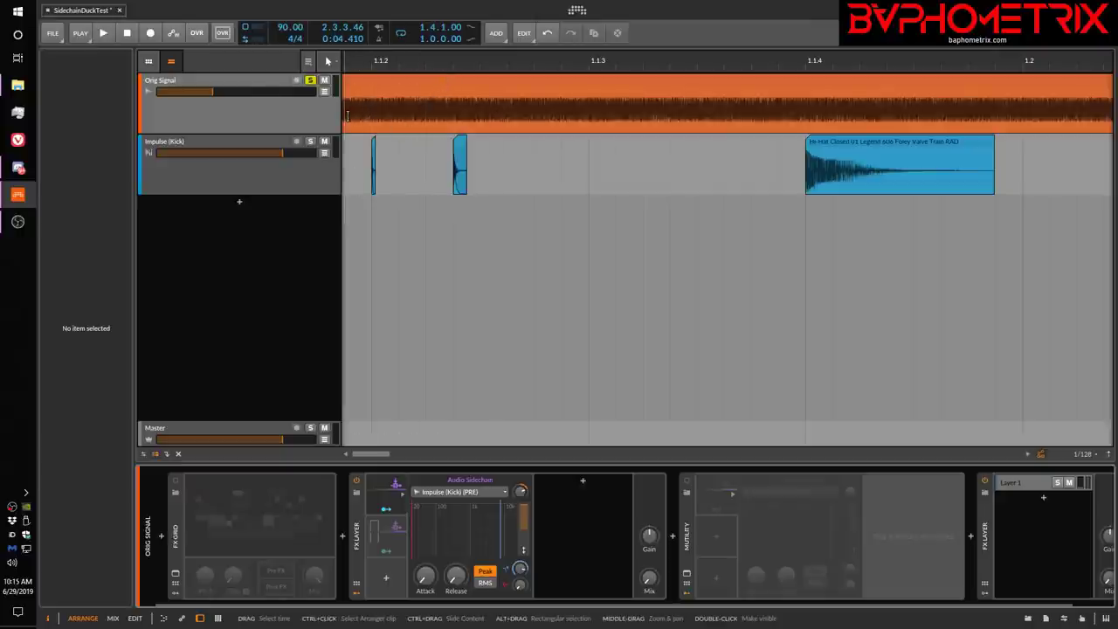
pyautogui.moveTo(351, 111); pyautogui.dragTo(552, 121)
pyautogui.moveTo(855, 129); pyautogui.dragTo(1018, 124)
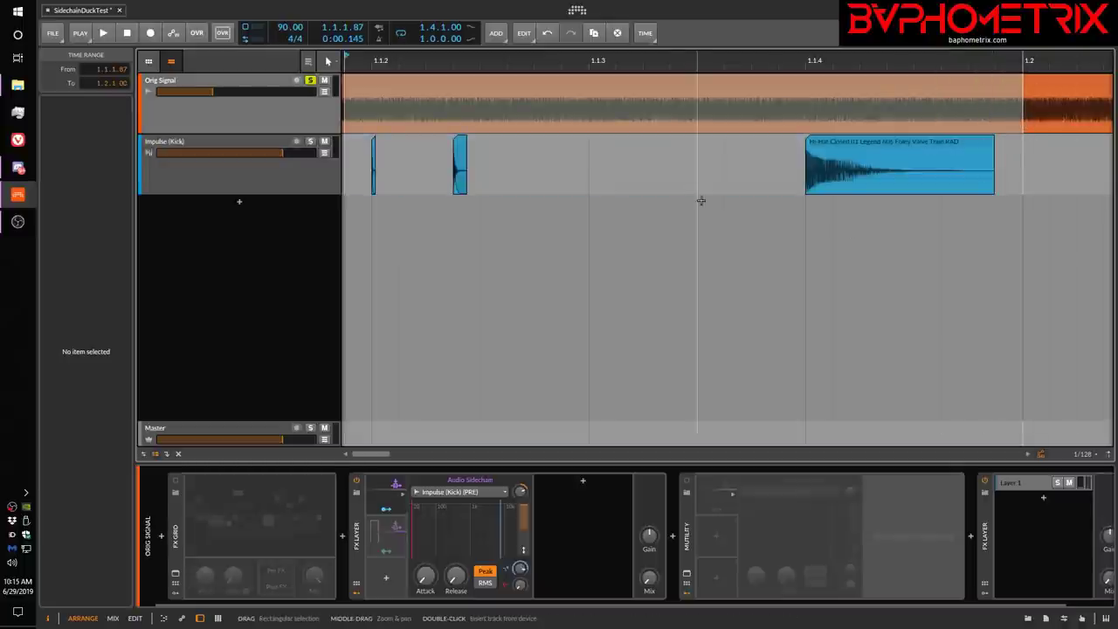
pyautogui.click(644, 33)
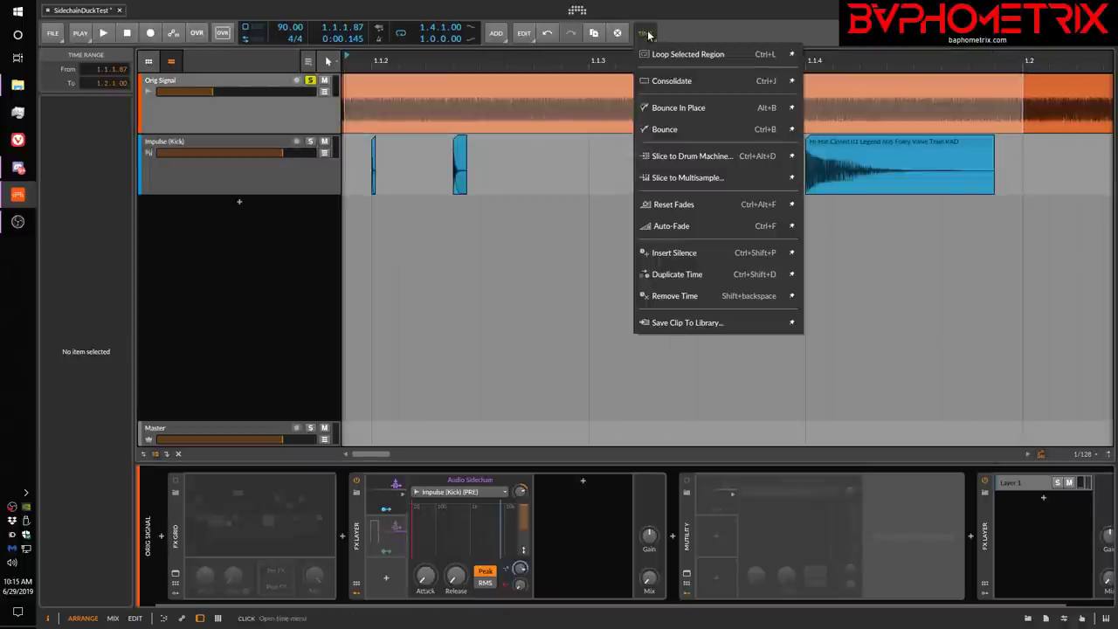
pyautogui.click(671, 130)
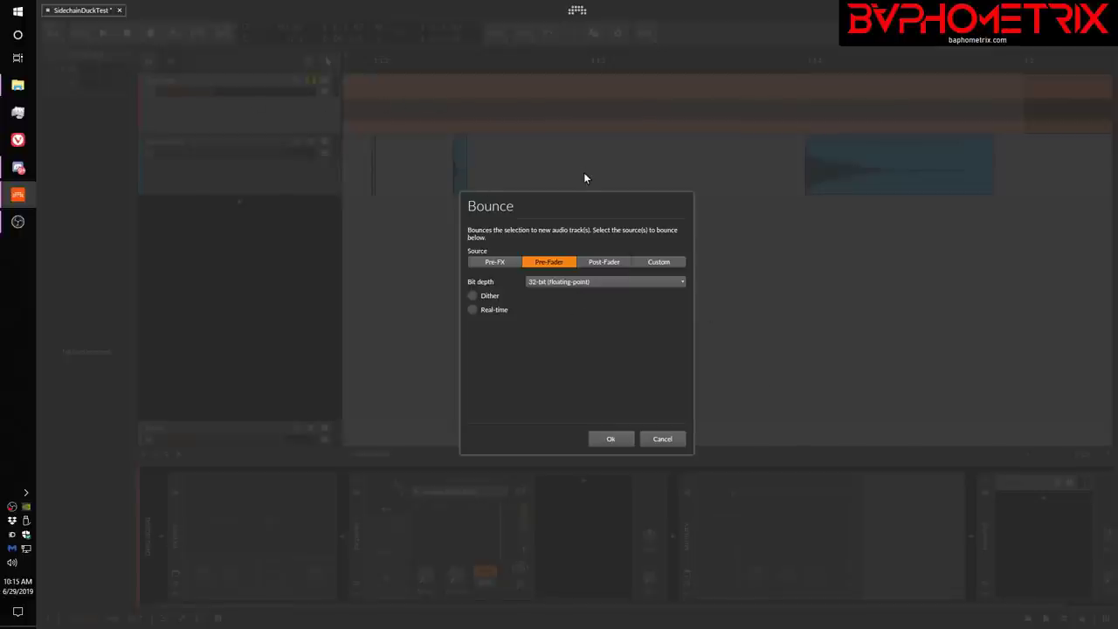
pyautogui.press('Return')
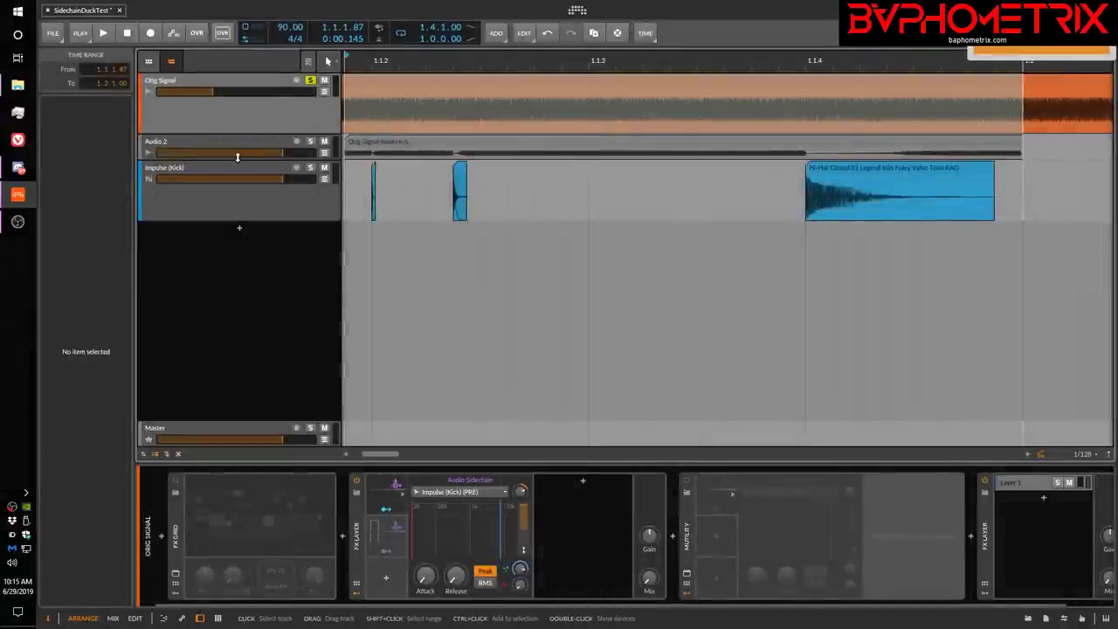
pyautogui.moveTo(236, 157); pyautogui.dragTo(236, 203)
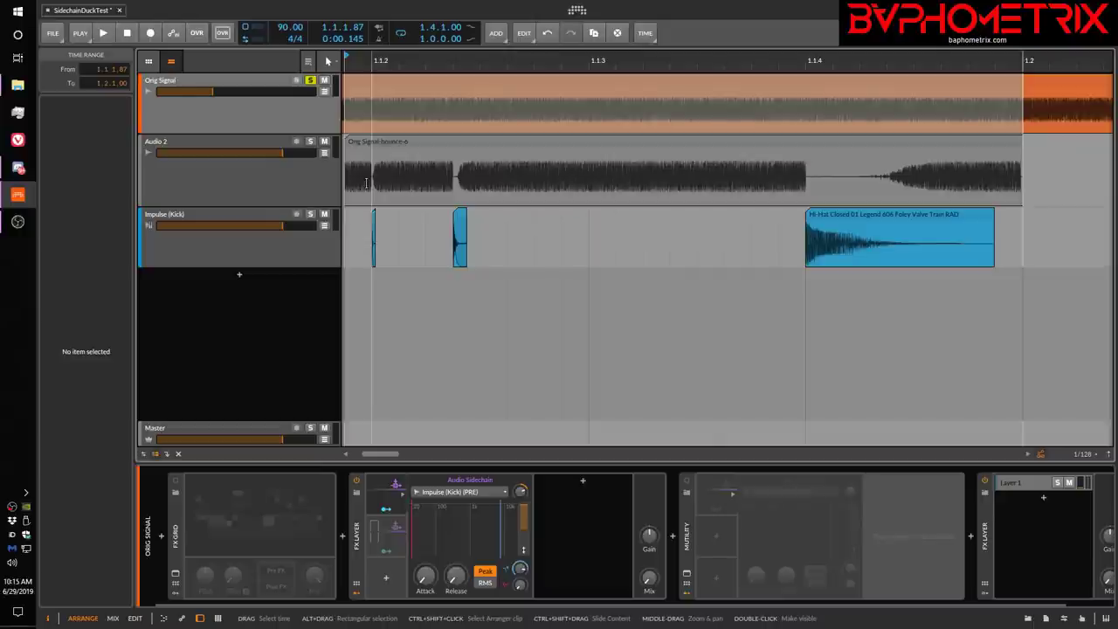
# - Examine how the bounced audio ducks at the first two kick impulses, marking their starts at 1.1.2.00 and 1.1.2.37
pyautogui.scroll(5, 366, 182)
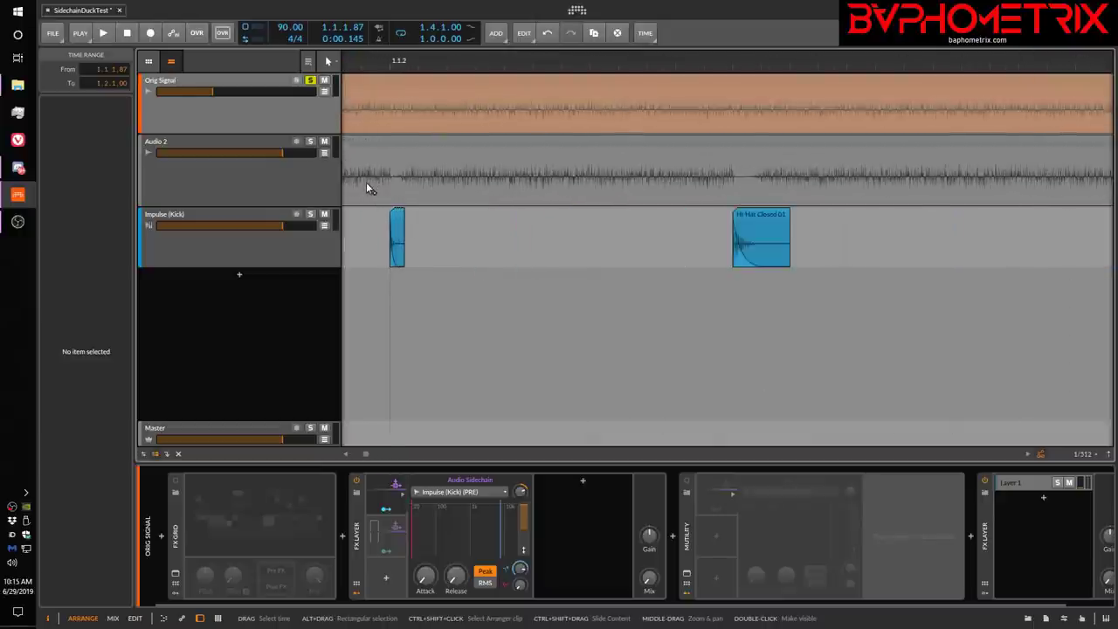
pyautogui.scroll(-3, 366, 182)
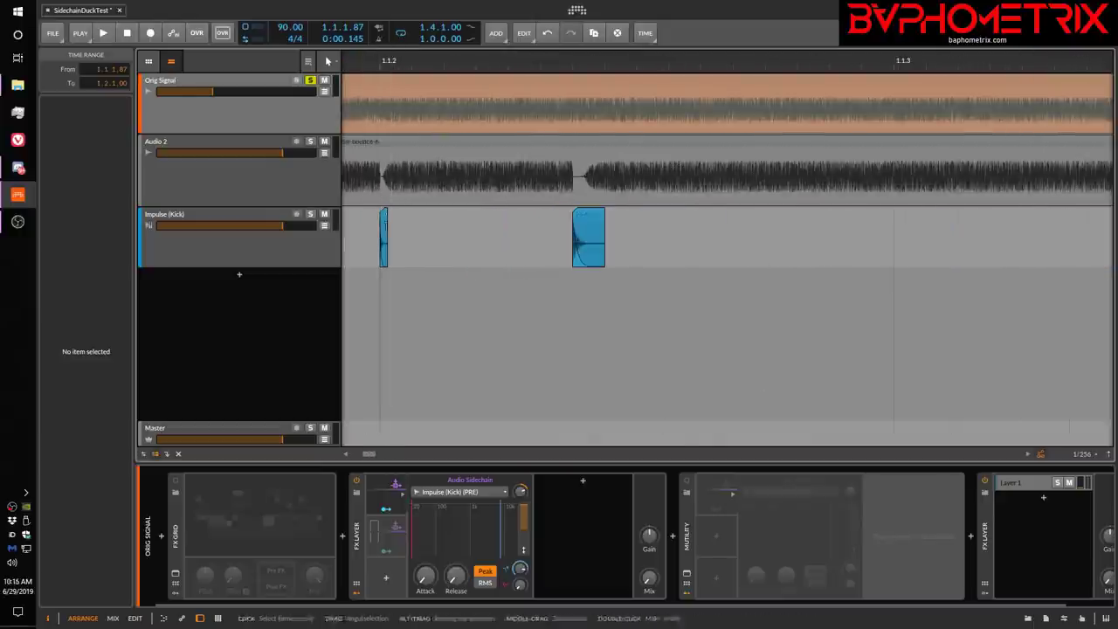
pyautogui.click(379, 236)
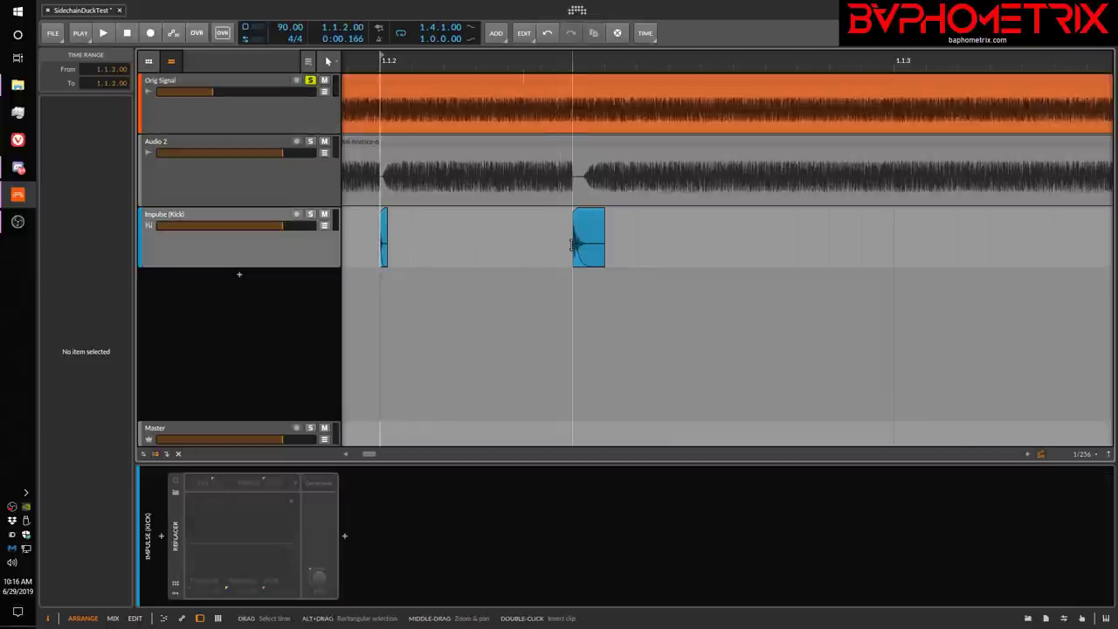
pyautogui.click(572, 275)
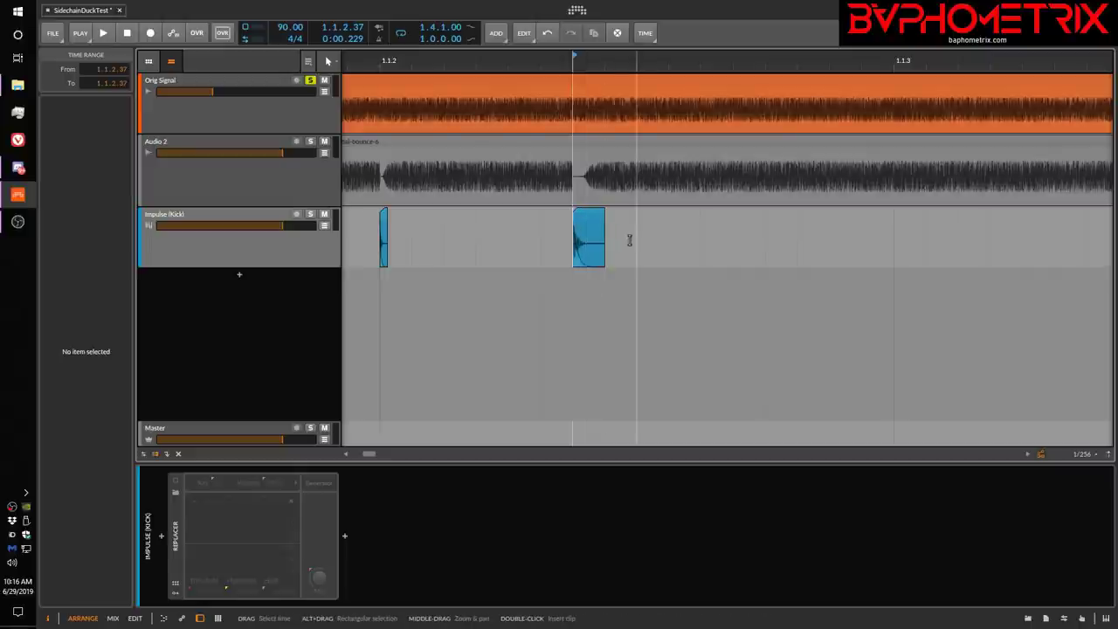
# - Examine how the bounced audio ducks and recovers around the hi-hat clip, marking its start at 1.1.4.00 and its decay at 1.1.4.31
pyautogui.hscroll(2, 629, 240)
pyautogui.scroll(5, 629, 240)
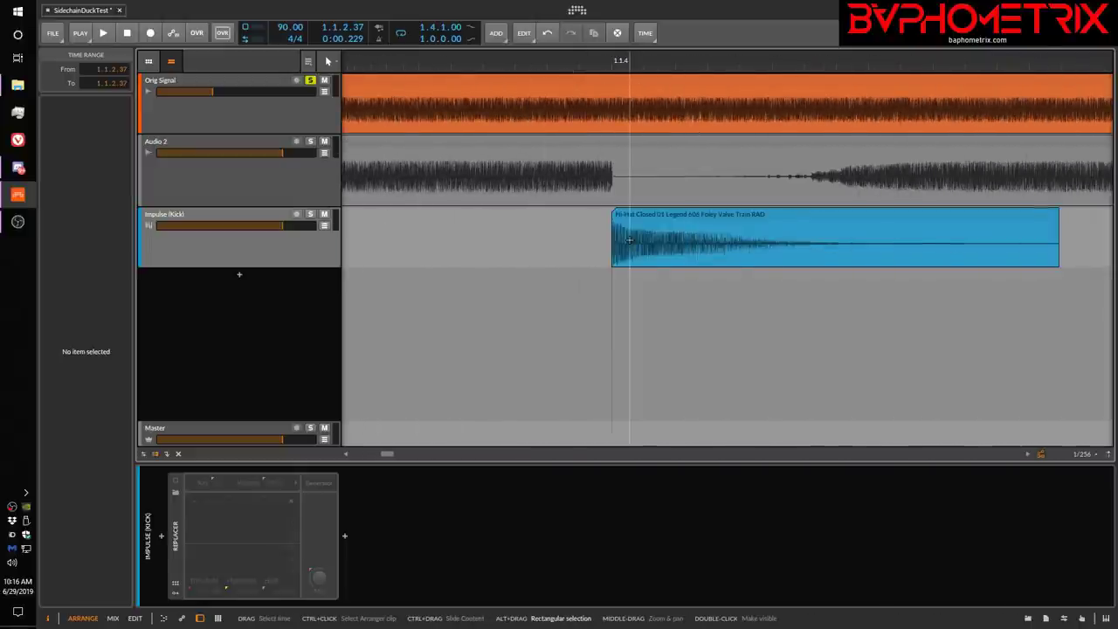
pyautogui.click(614, 171)
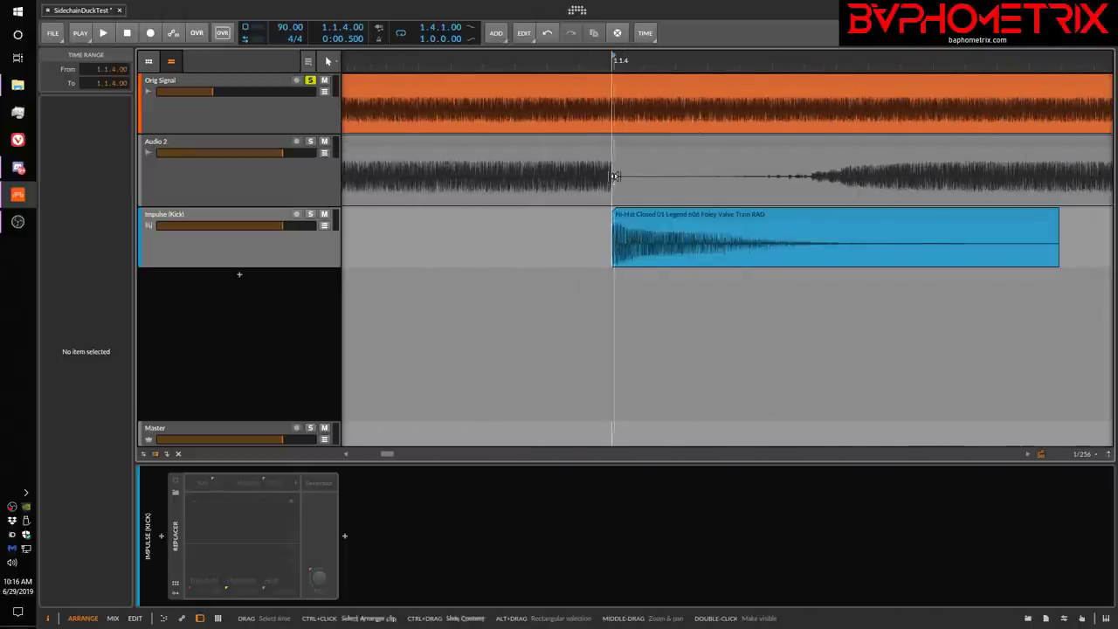
pyautogui.scroll(4, 615, 176)
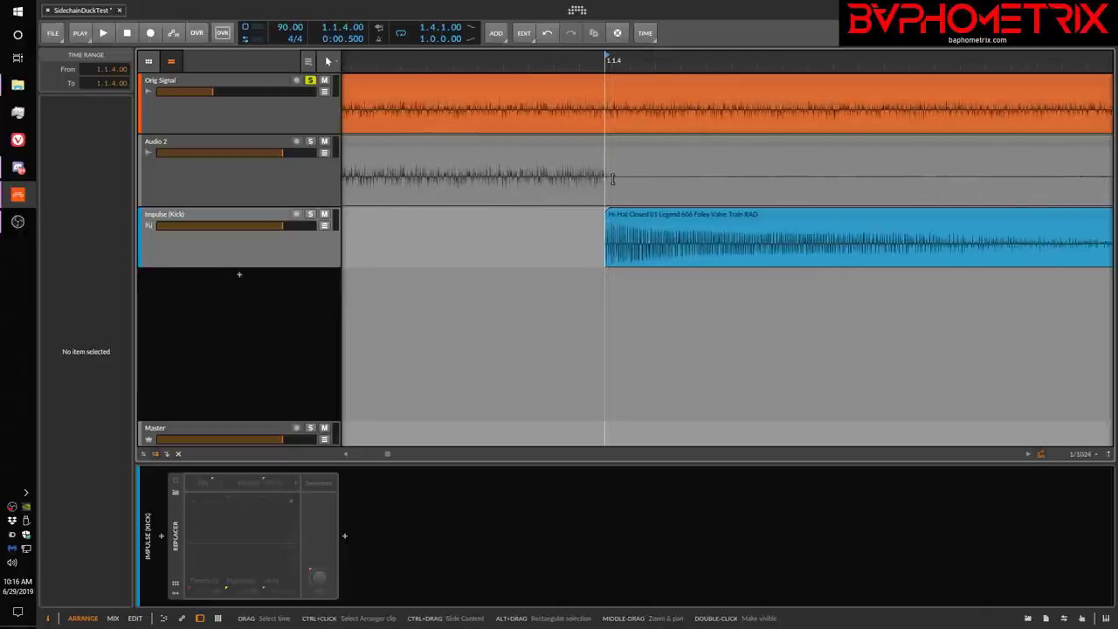
pyautogui.scroll(-4, 612, 175)
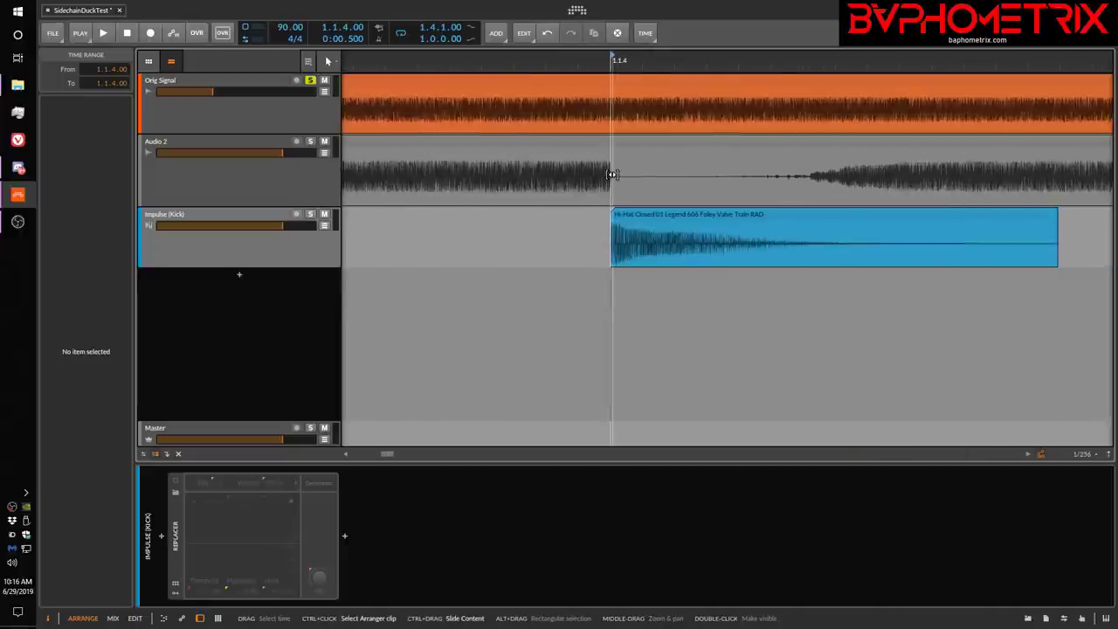
pyautogui.scroll(-2, 611, 175)
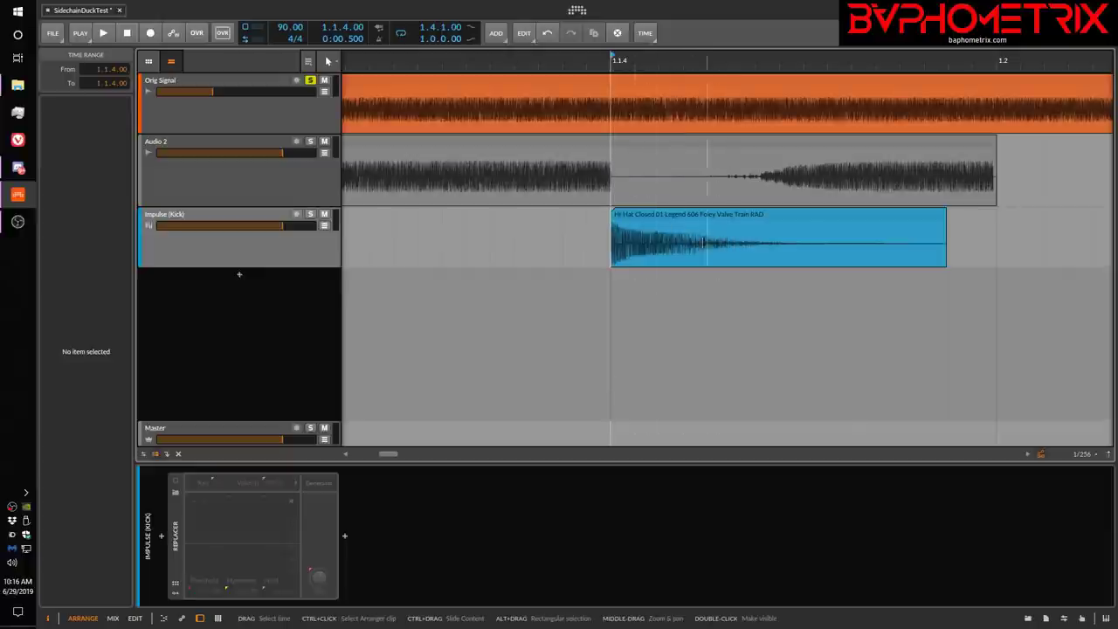
pyautogui.click(291, 119)
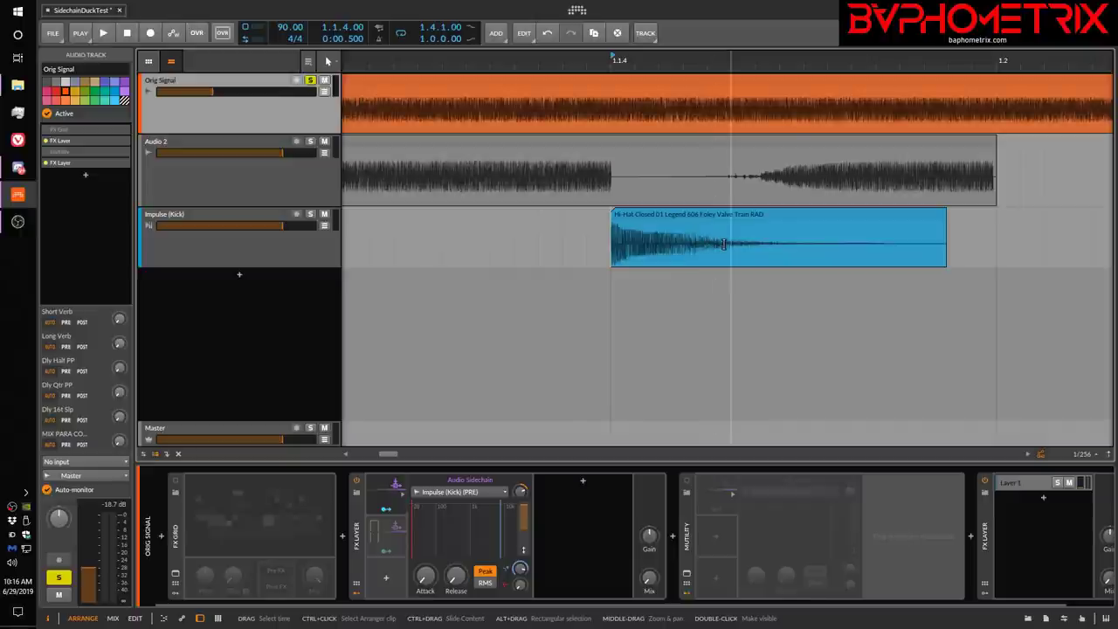
pyautogui.click(723, 245)
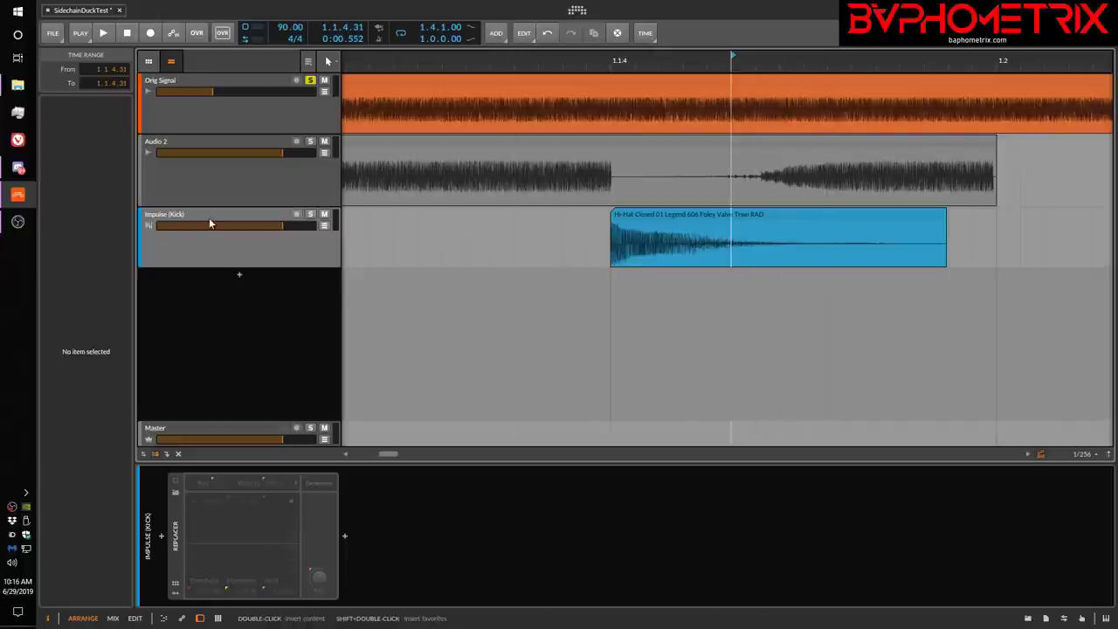
# - Show the Attack and Release values of the Audio Sidechain modulator in Orig Signal's first FX Layer
pyautogui.click(290, 104)
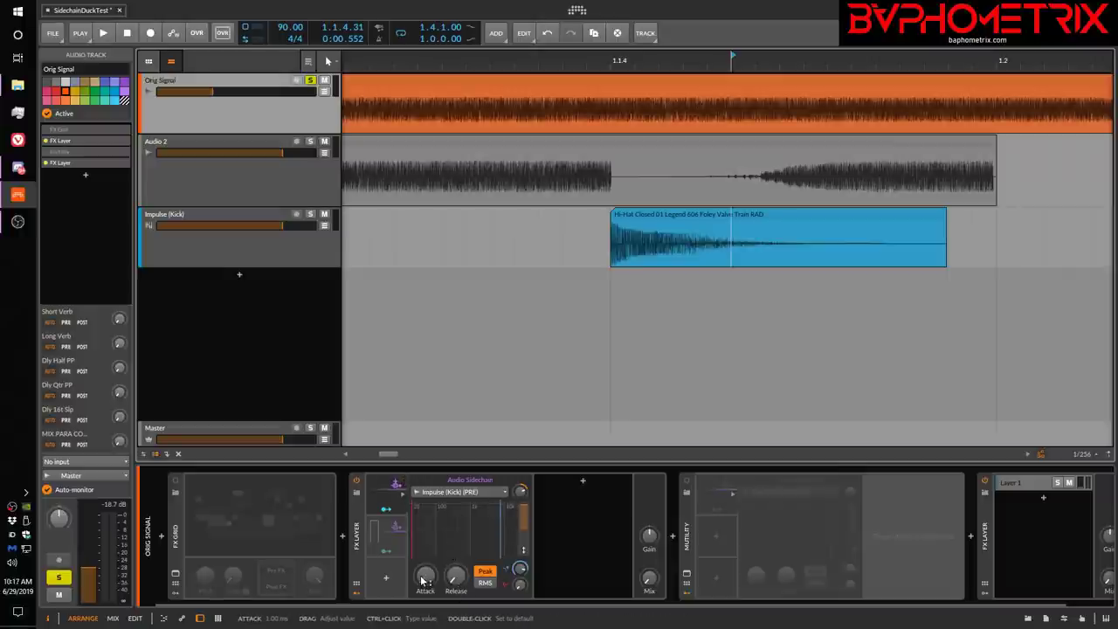
pyautogui.moveTo(424, 581); pyautogui.dragTo(462, 582)
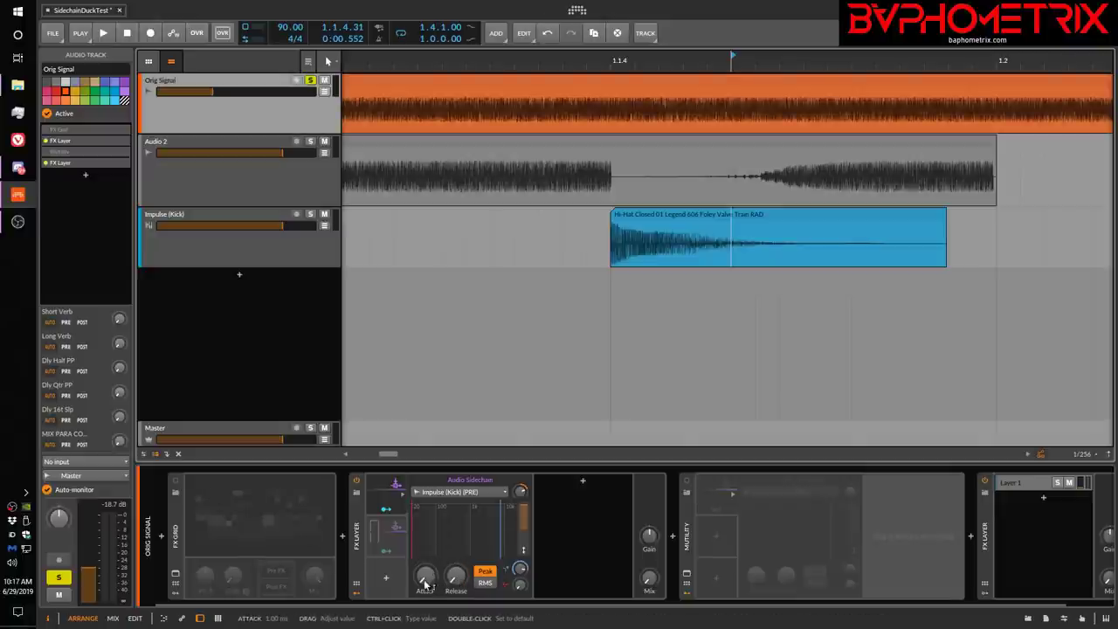
pyautogui.click(425, 574)
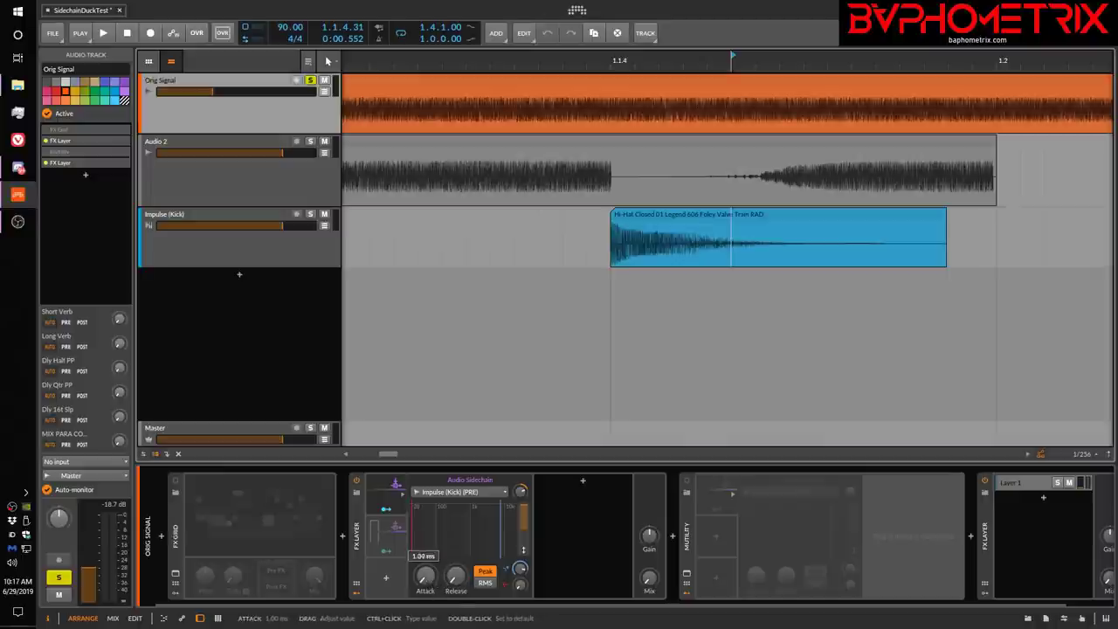
pyautogui.click(455, 575)
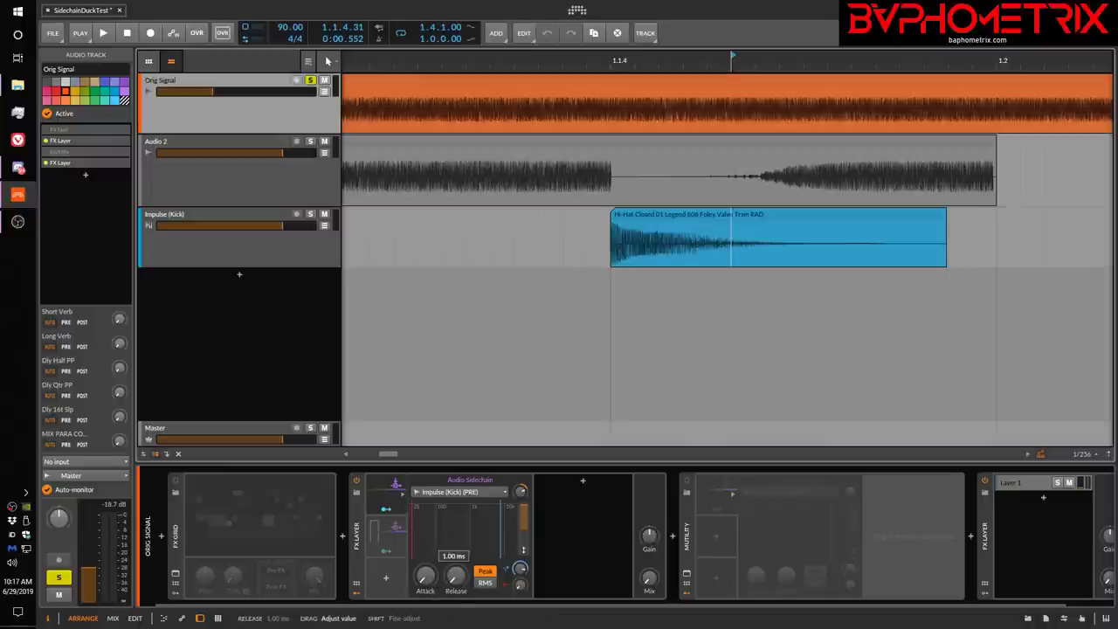
# - Compare the whole Orig Signal bounce with the short impulses and hi-hat clip on the Impulse (Kick) track
pyautogui.scroll(-1, 475, 249)
pyautogui.click(475, 249)
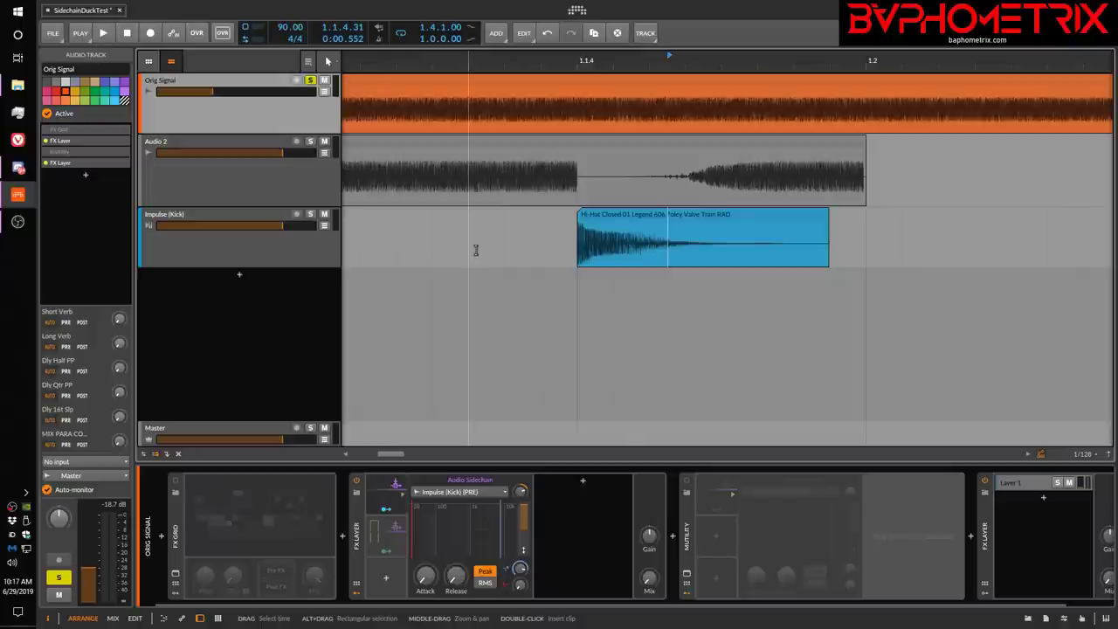
pyautogui.press('alt')
pyautogui.scroll(-3, 398, 230)
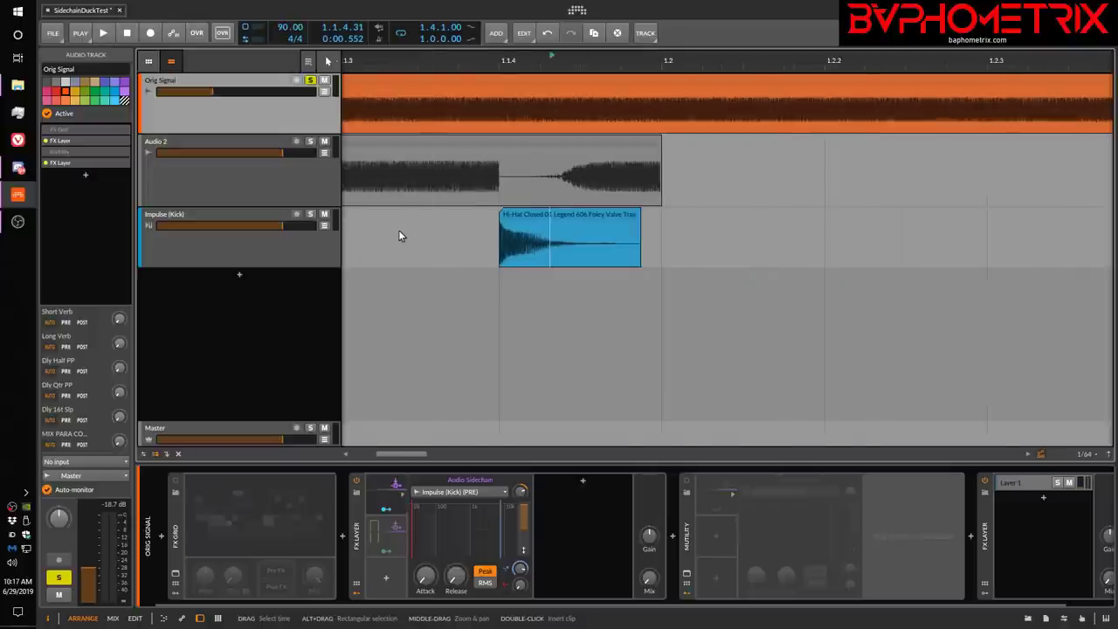
pyautogui.hscroll(-3, 398, 229)
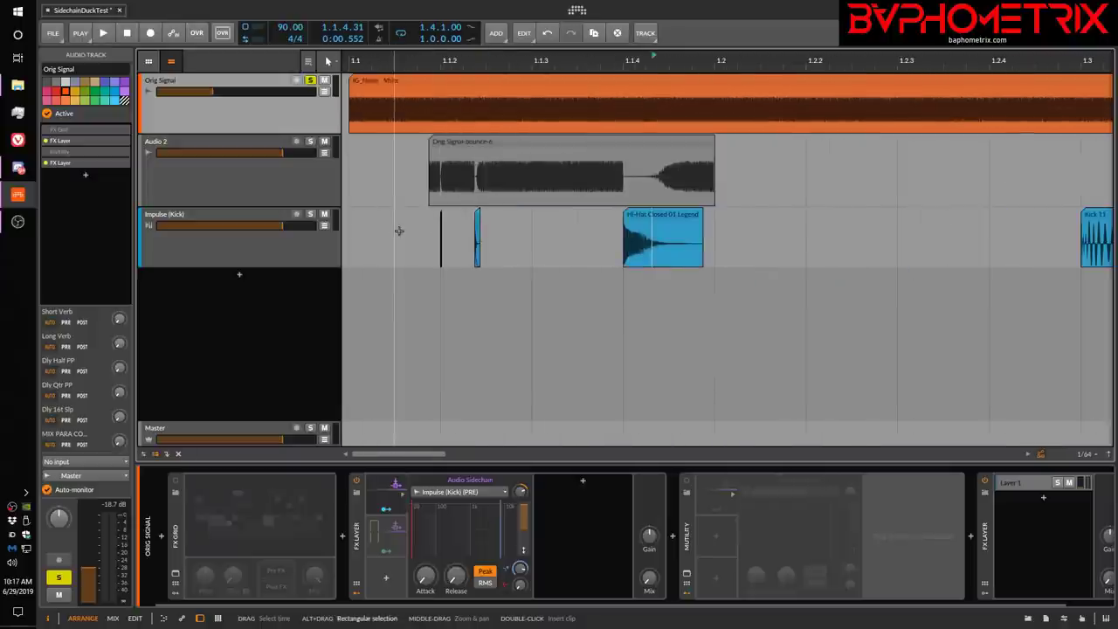
pyautogui.scroll(4, 424, 250)
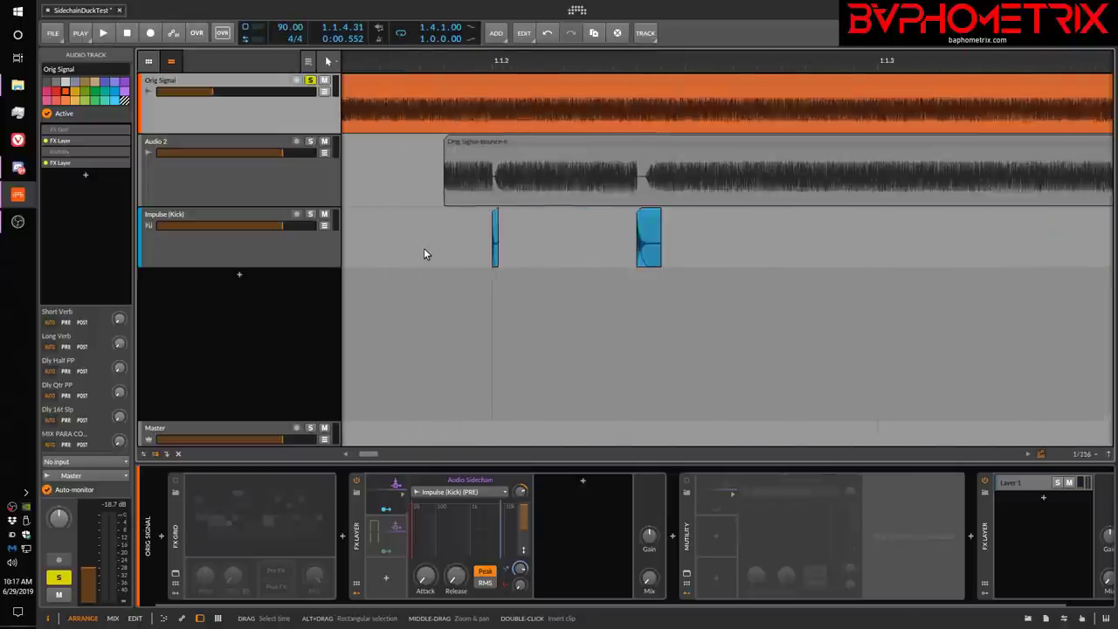
pyautogui.scroll(-1, 423, 252)
pyautogui.scroll(-1, 423, 254)
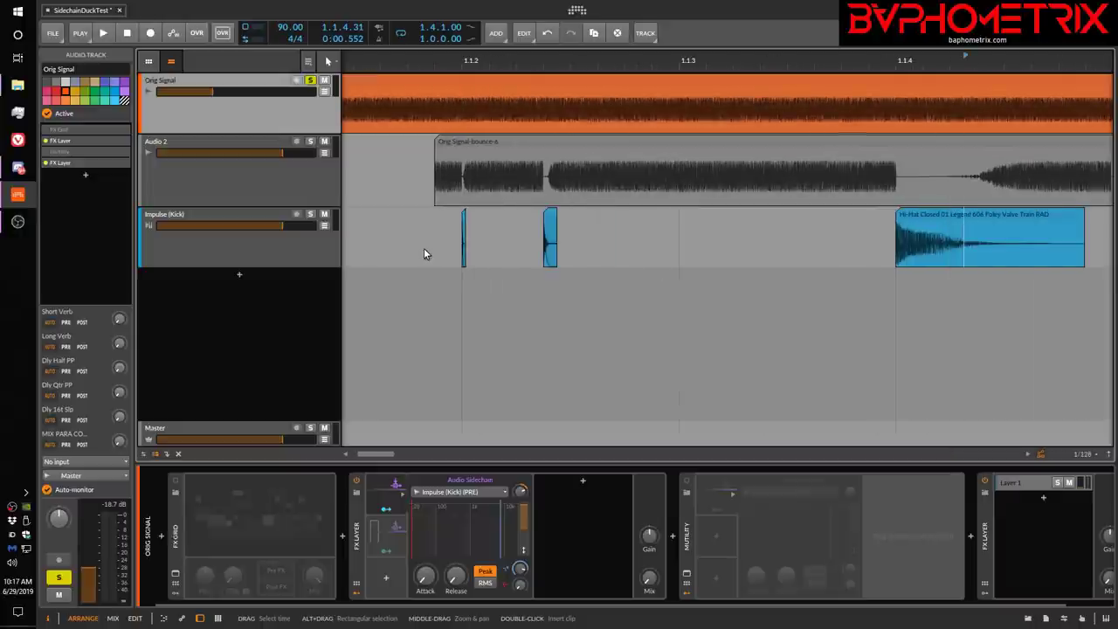
pyautogui.scroll(-1, 423, 252)
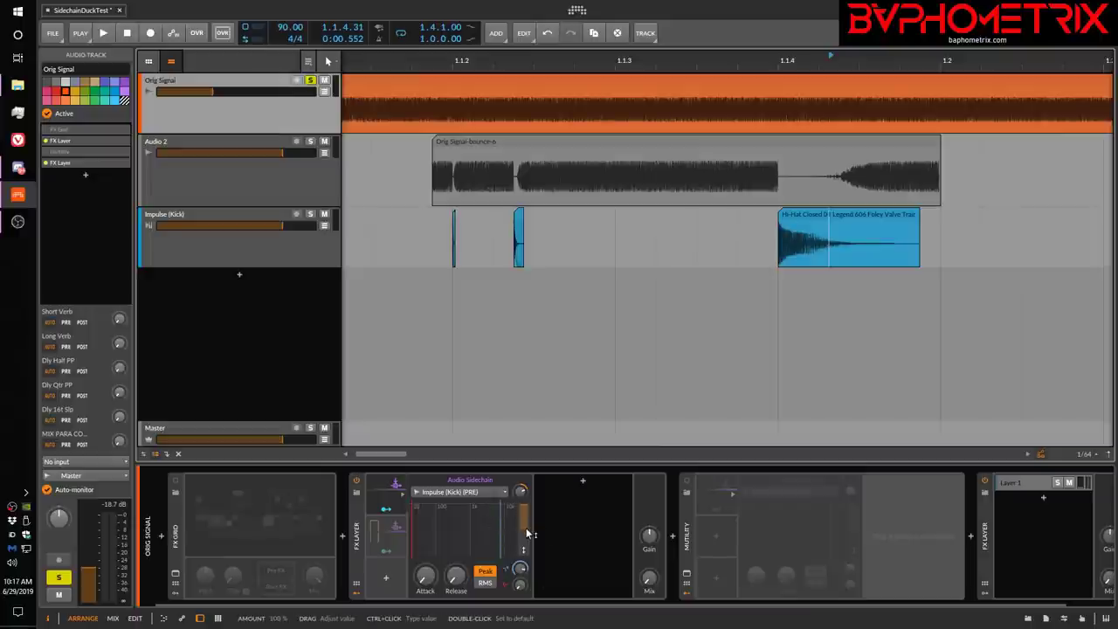
# - Activate the Peak Limiter on the Master track and show the track mixer
pyautogui.click(238, 424)
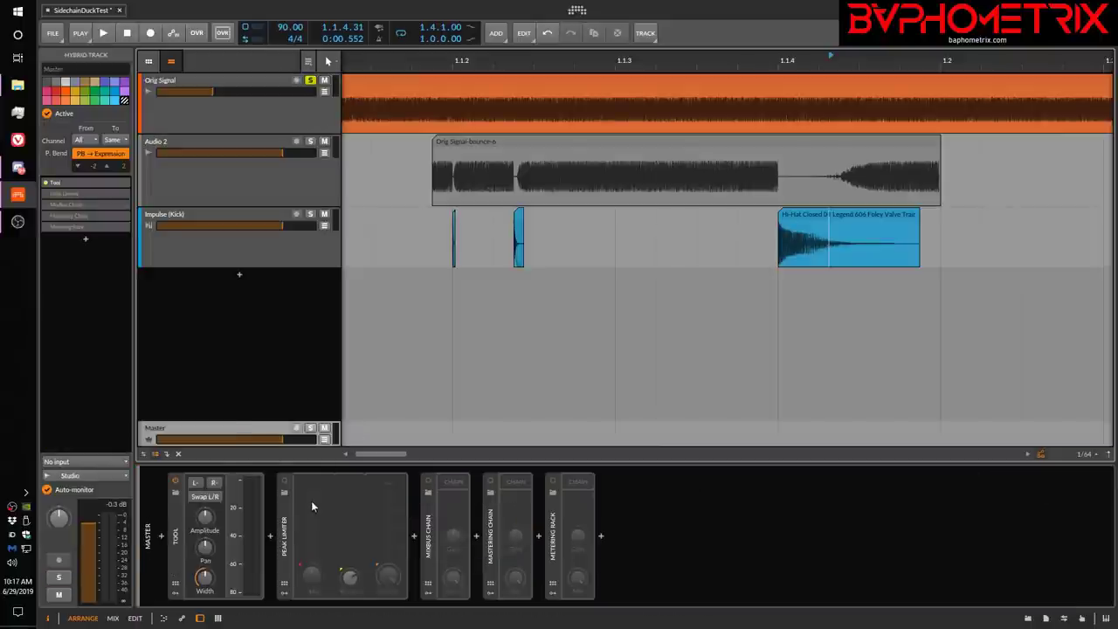
pyautogui.click(285, 558)
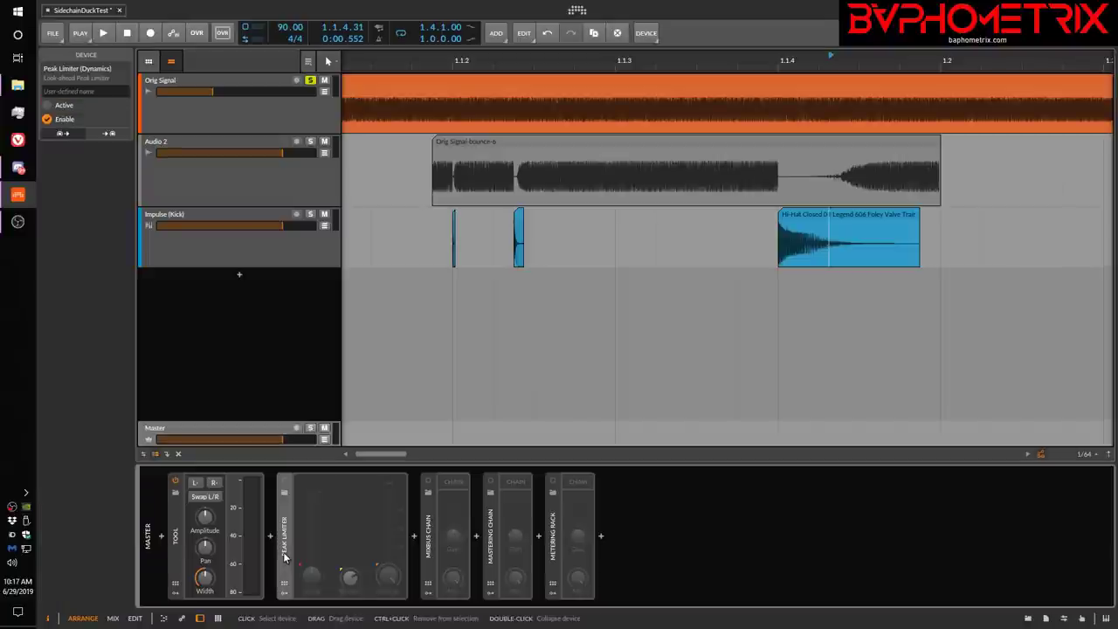
pyautogui.press('m')
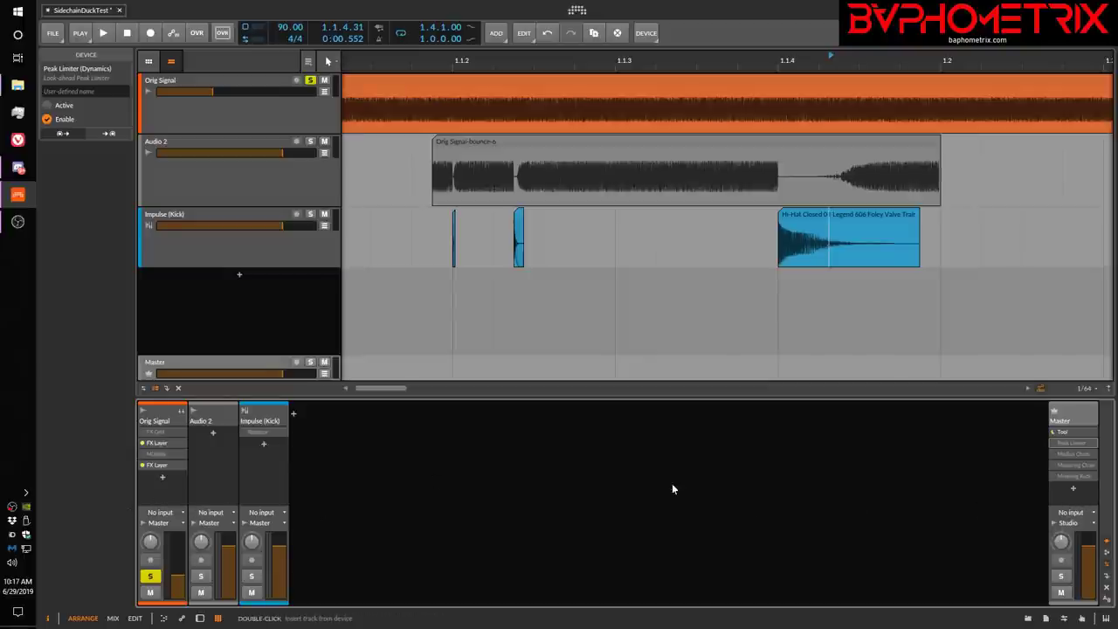
pyautogui.click(1077, 445)
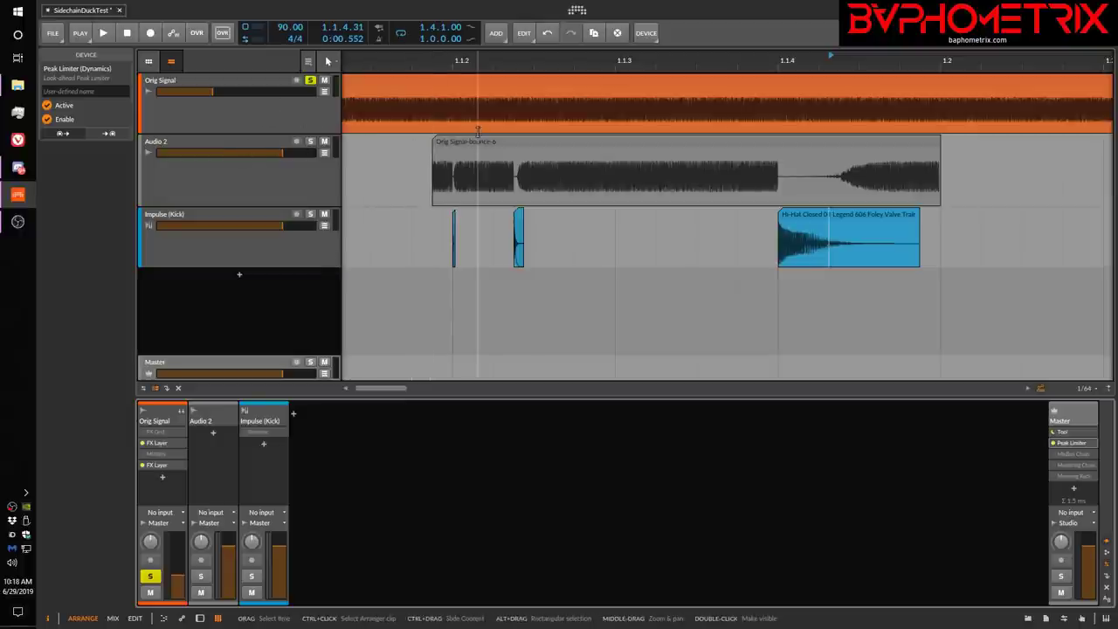
# - Bounce Orig Signal from 1.1.1.87 to 1.2.1.00, then place the new bounce track below the earlier bounce and enlarge it
pyautogui.moveTo(433, 120); pyautogui.dragTo(948, 130)
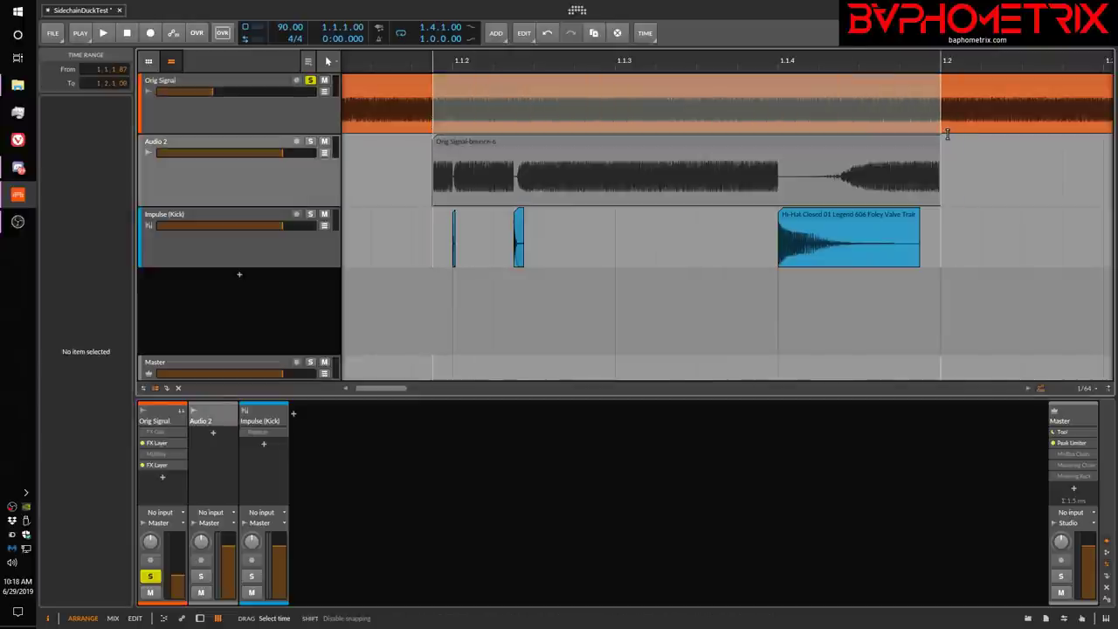
pyautogui.click(647, 35)
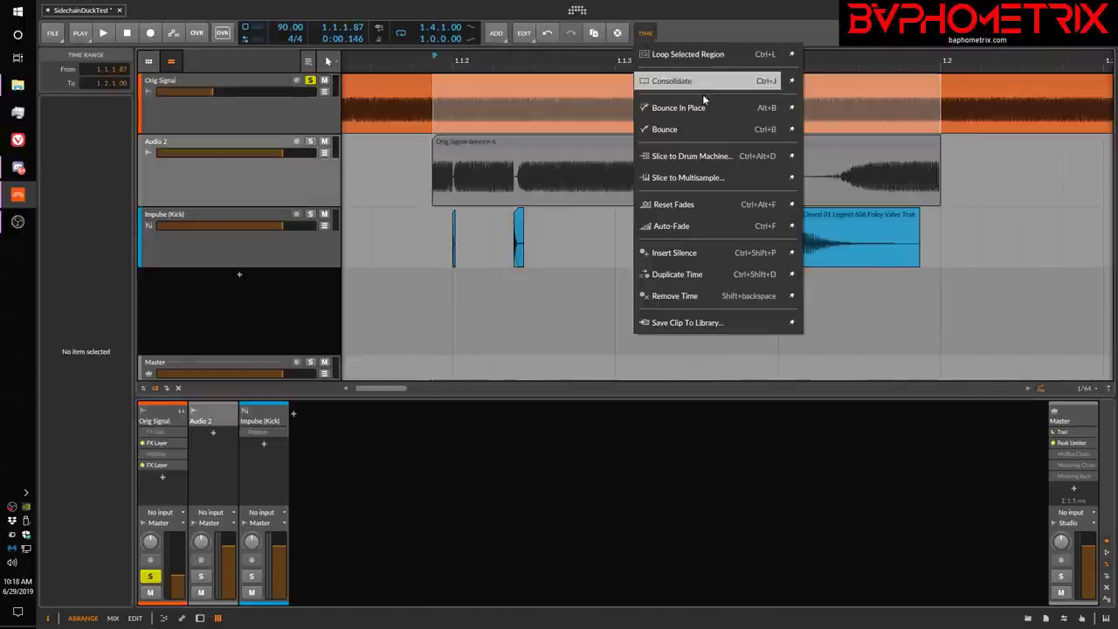
pyautogui.click(704, 128)
pyautogui.press('Return')
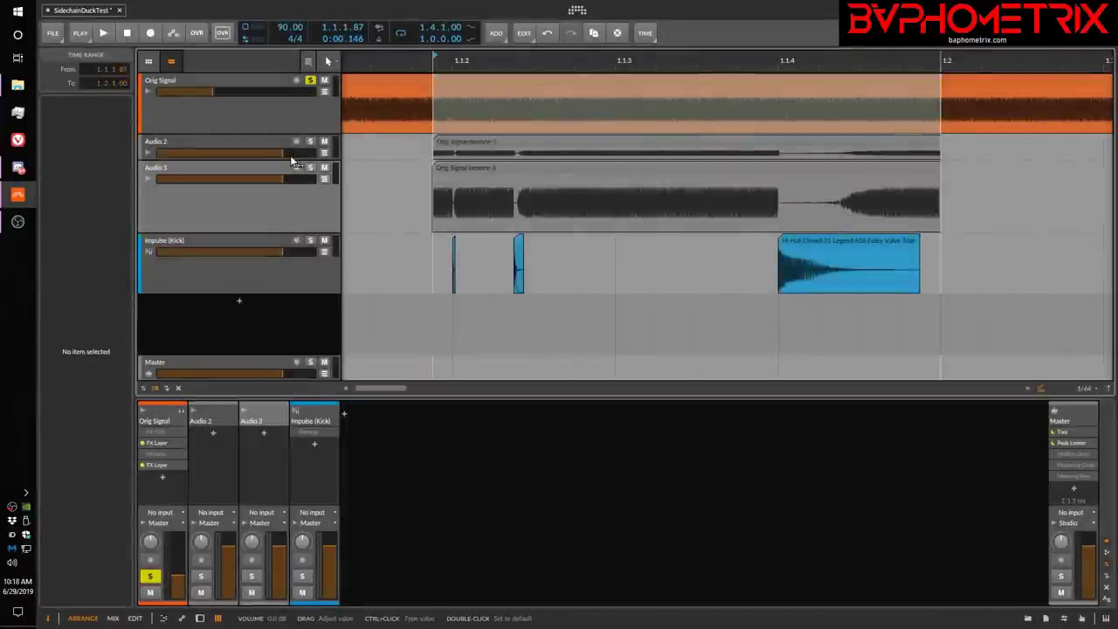
pyautogui.moveTo(278, 142); pyautogui.dragTo(289, 273)
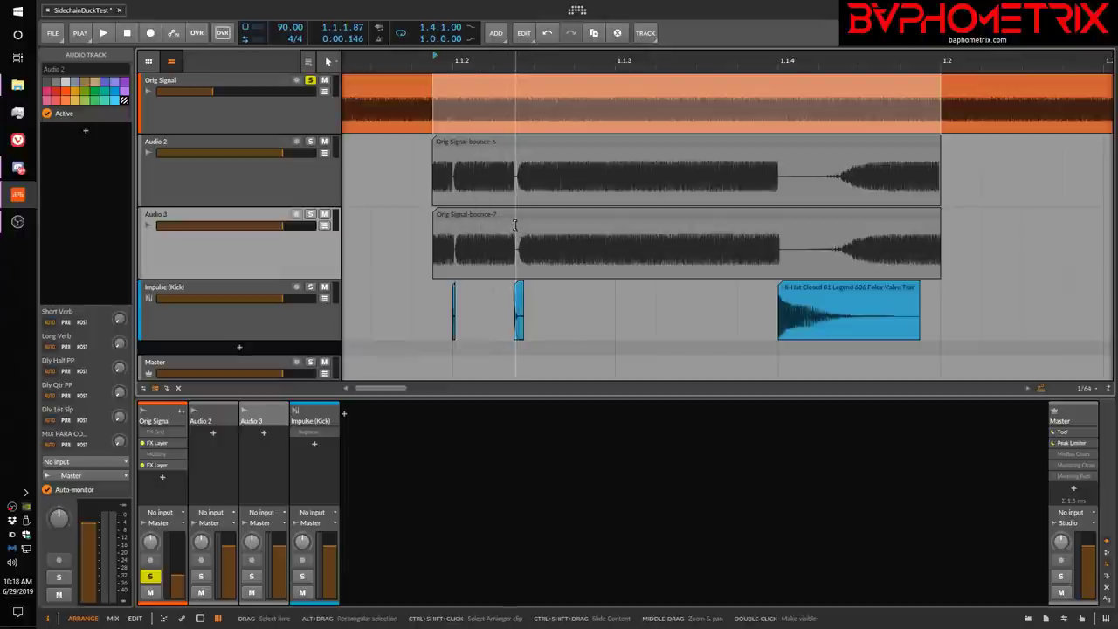
# - Compare when both bounces duck at the two kick impulses, marking their starts at 1.1.2.37 and 1.1.2.00
pyautogui.scroll(2, 513, 224)
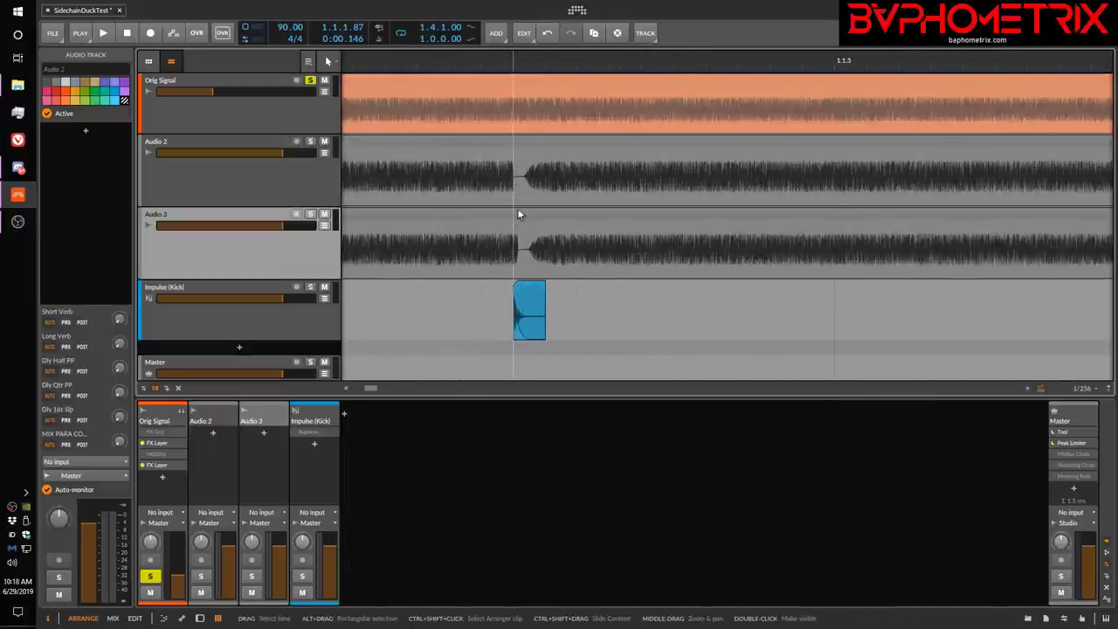
pyautogui.click(518, 306)
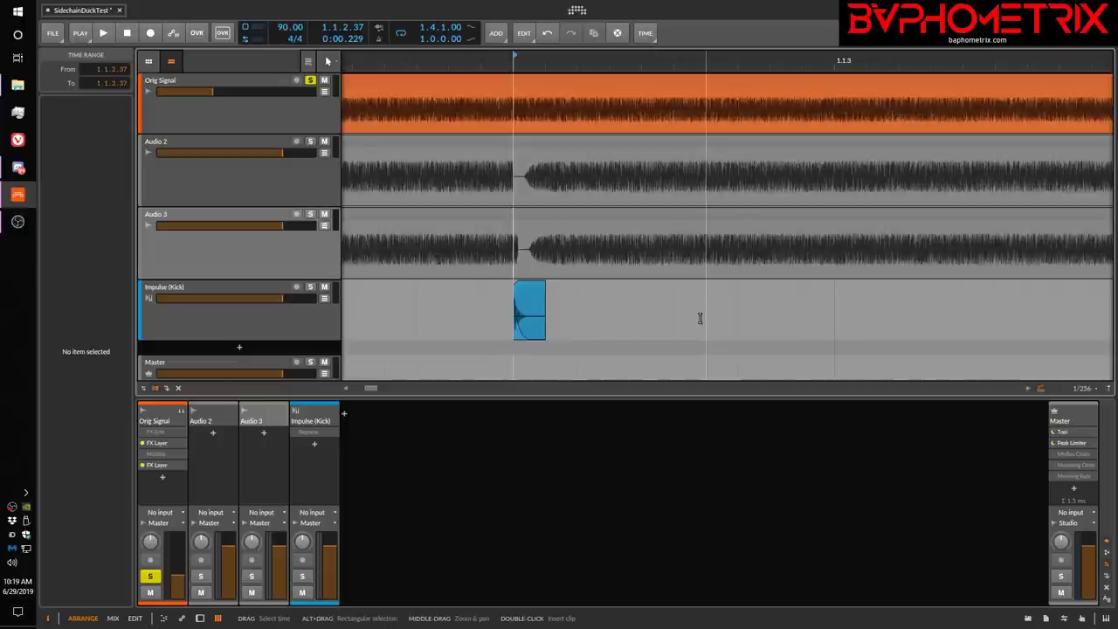
pyautogui.scroll(-2, 699, 317)
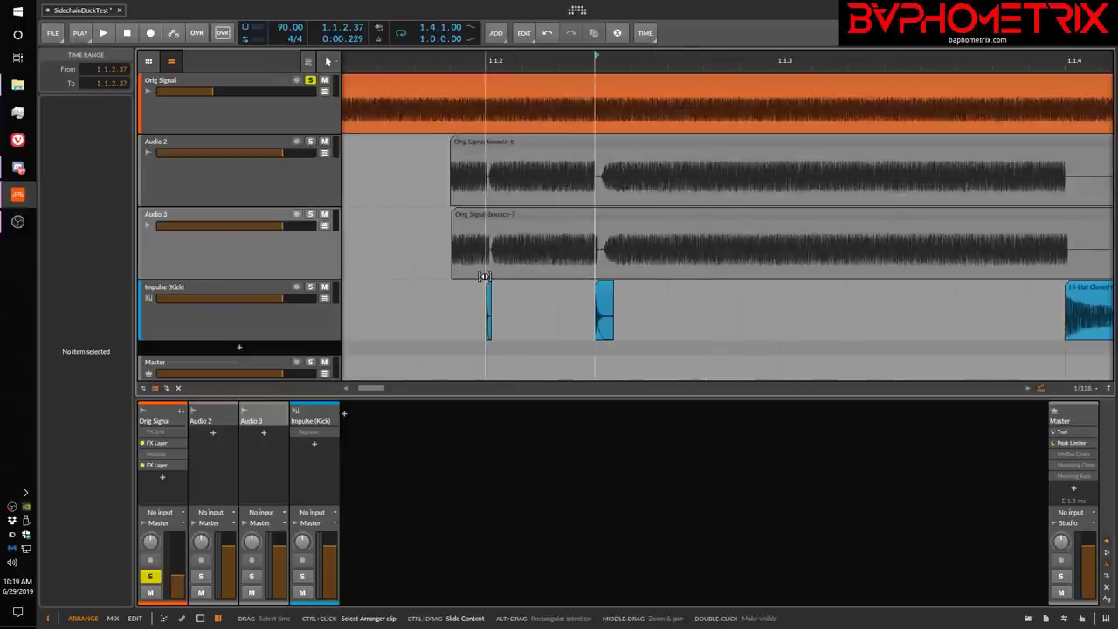
pyautogui.scroll(-2, 483, 276)
pyautogui.scroll(-2, 483, 276)
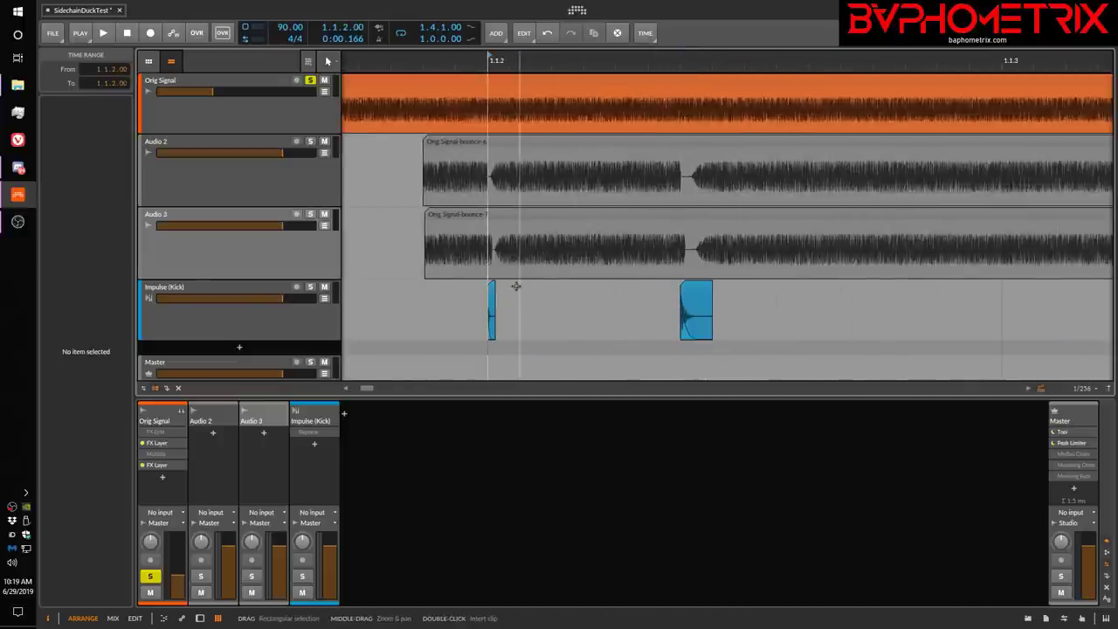
pyautogui.click(507, 281)
pyautogui.scroll(4, 811, 296)
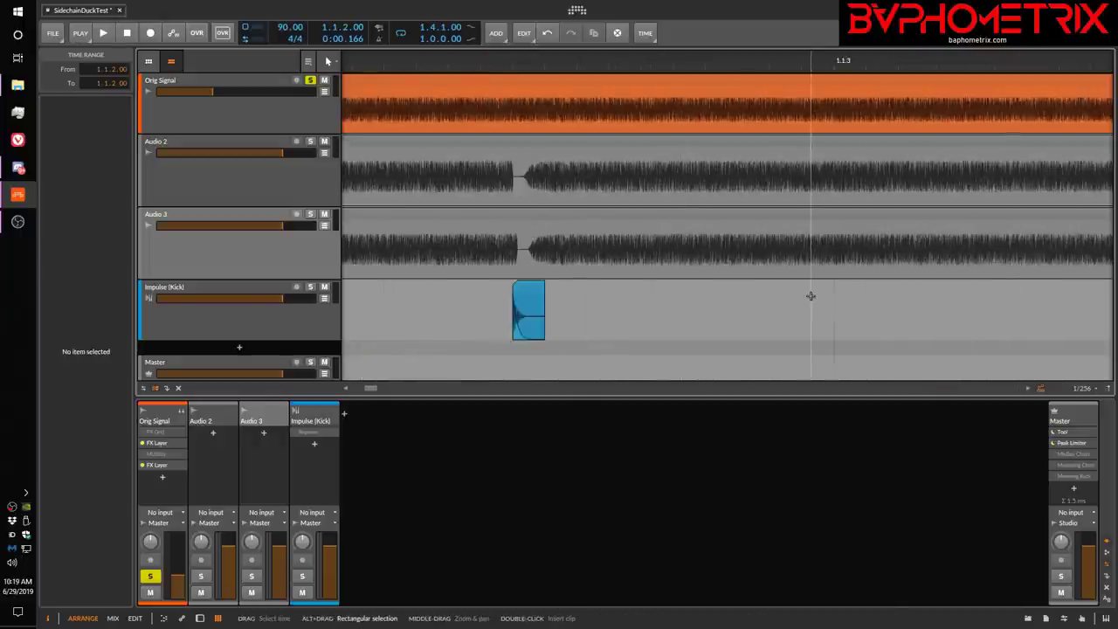
# - Compare both bounces at the hi-hat clip's start, marked at 1.1.4.00, and check the Master channel's total device latency
pyautogui.hscroll(2, 810, 296)
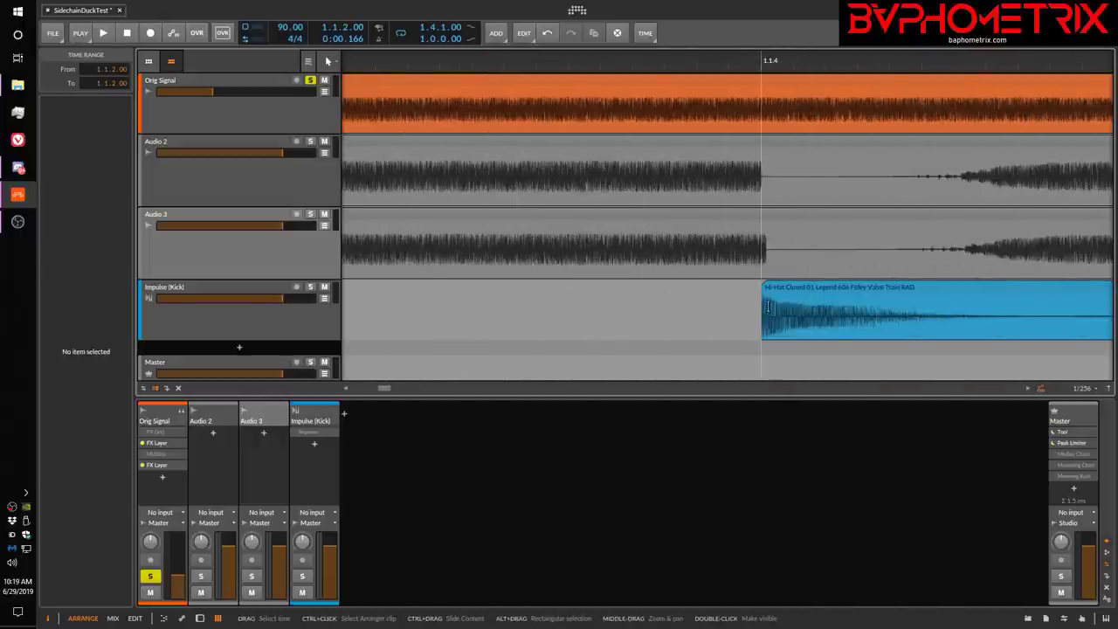
pyautogui.click(764, 239)
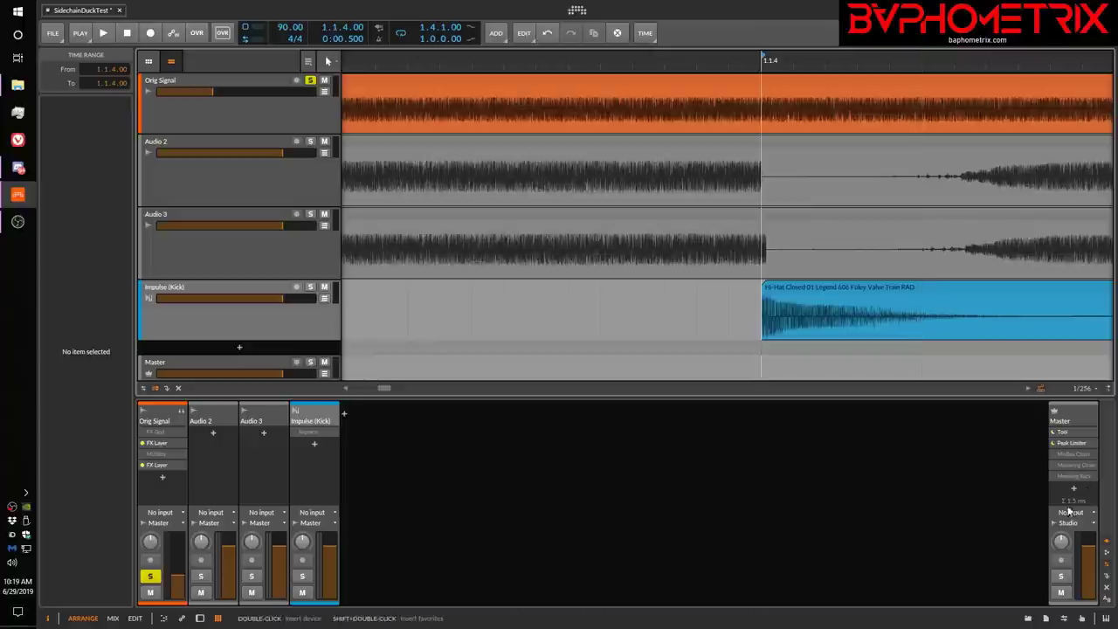
pyautogui.moveTo(1078, 504)
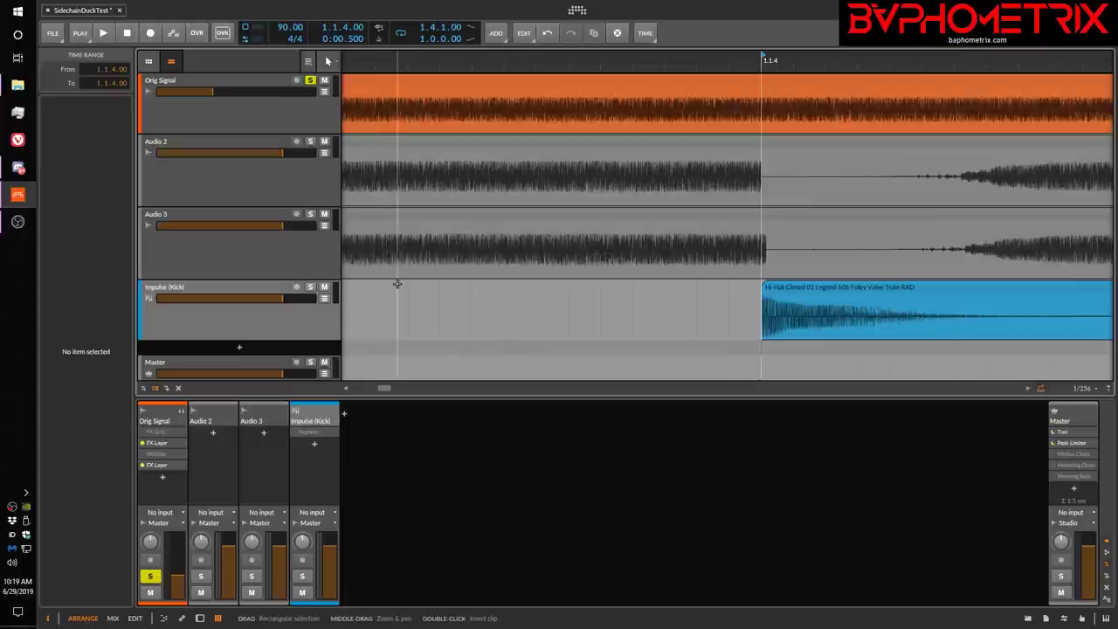
pyautogui.scroll(5, 397, 284)
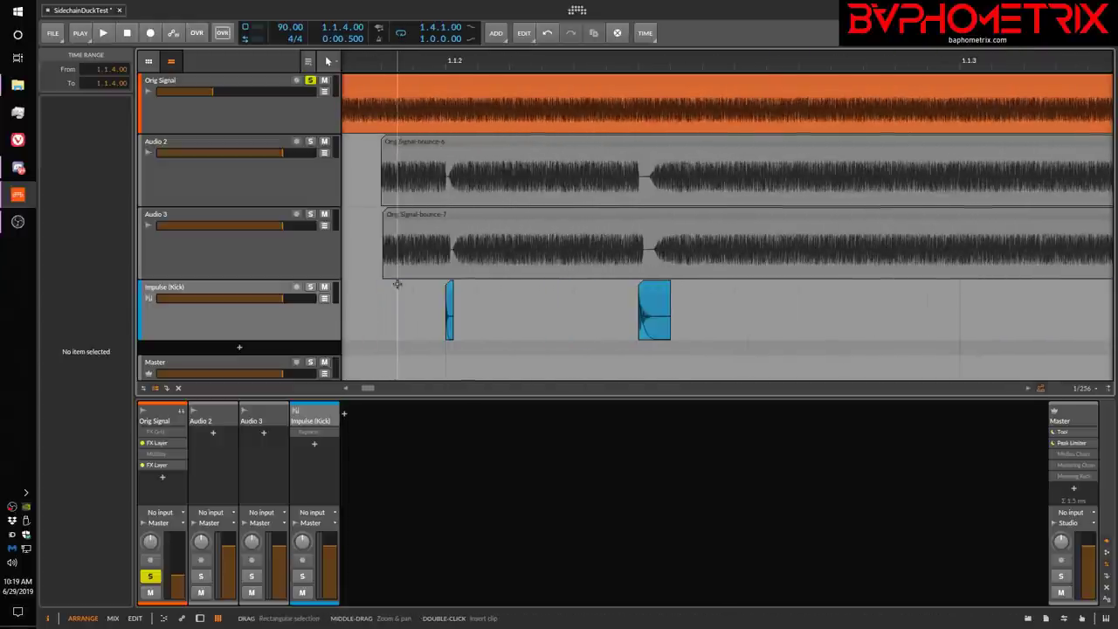
pyautogui.scroll(-3, 396, 284)
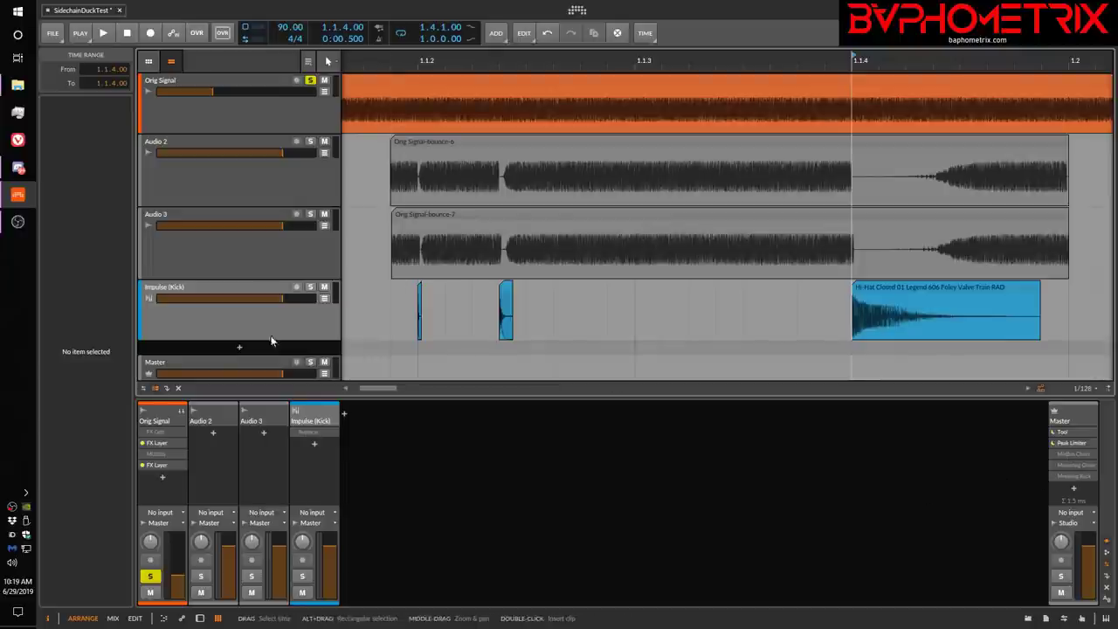
# - Activate the MixBus Chain device on the Master track
pyautogui.click(185, 362)
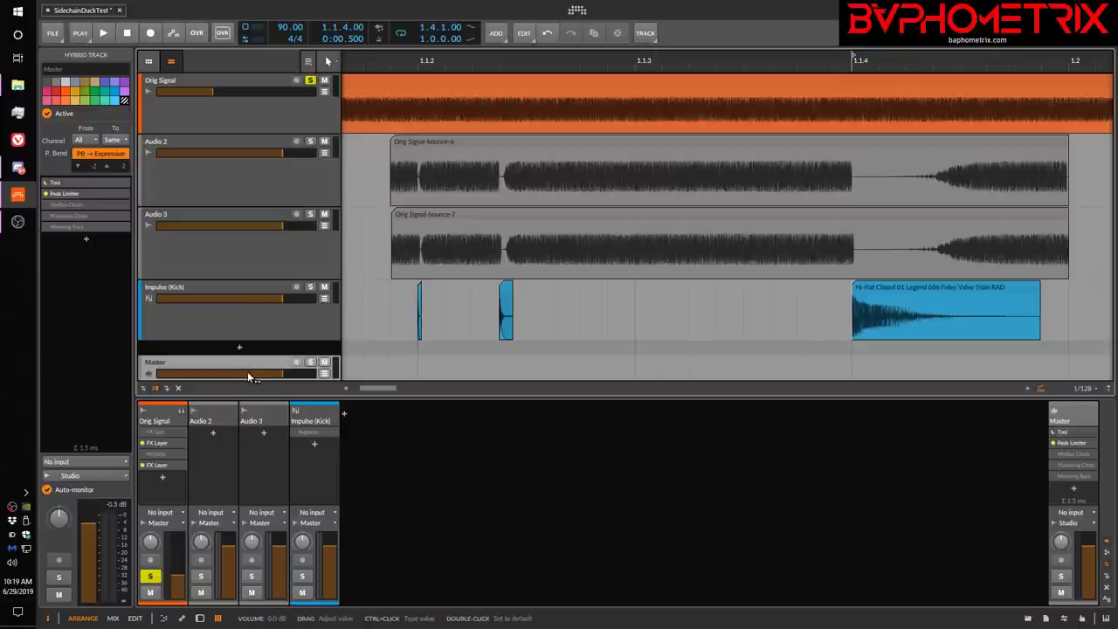
pyautogui.press('d')
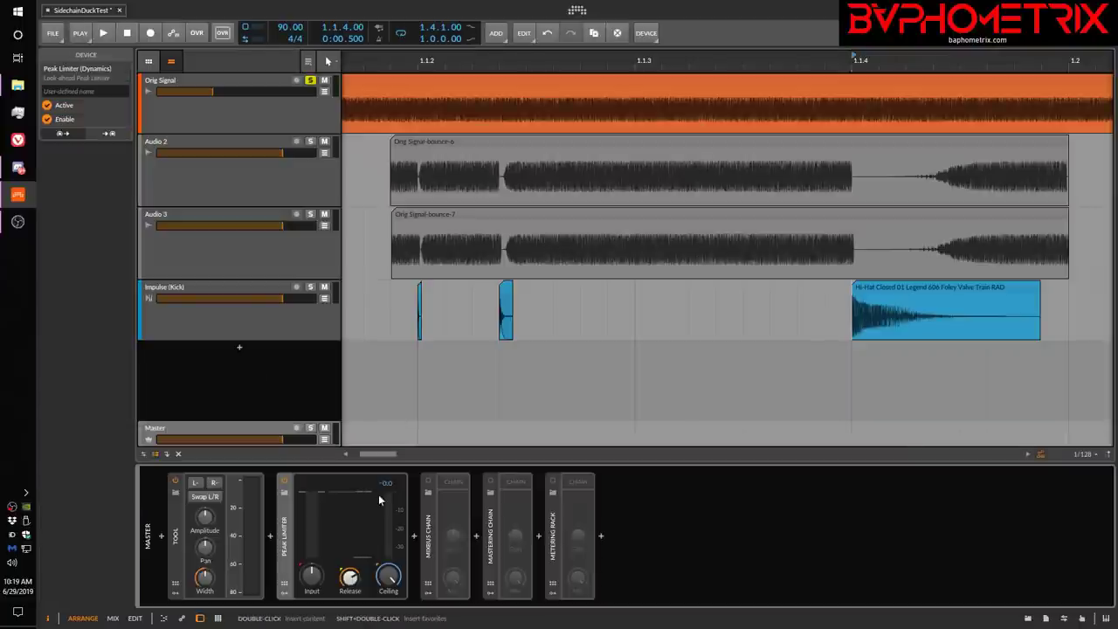
pyautogui.click(430, 543)
pyautogui.hotkey('alt', 'a')
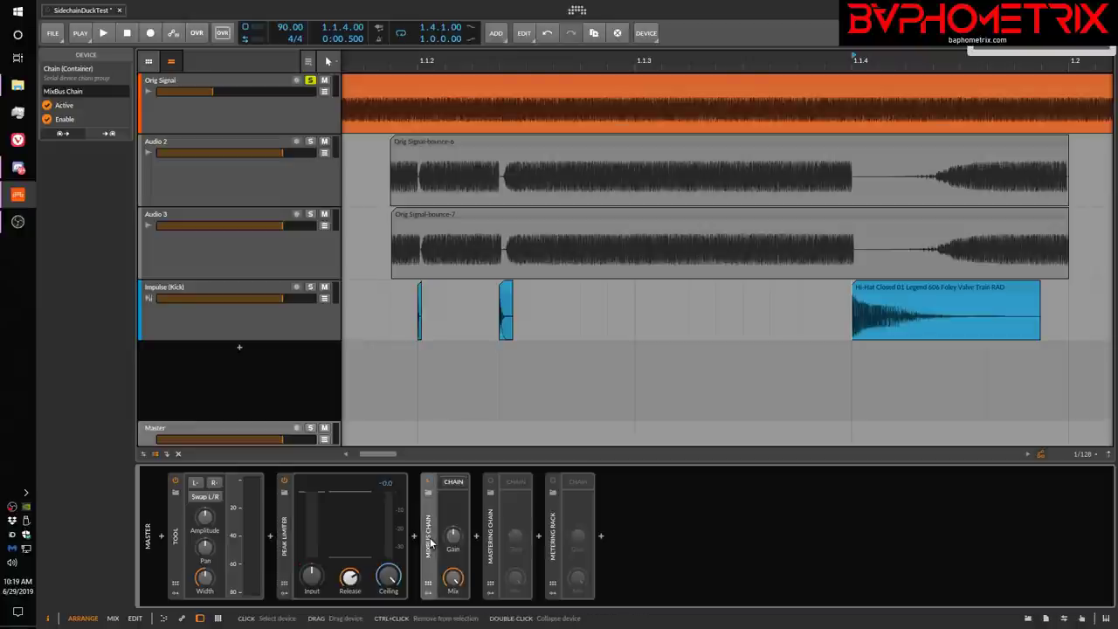
# - Examine the devices inside the MixBus Chain, including the contents of its Master EQ, Mstr Comp Sat and Mstr Mud Clean chains
pyautogui.click(459, 482)
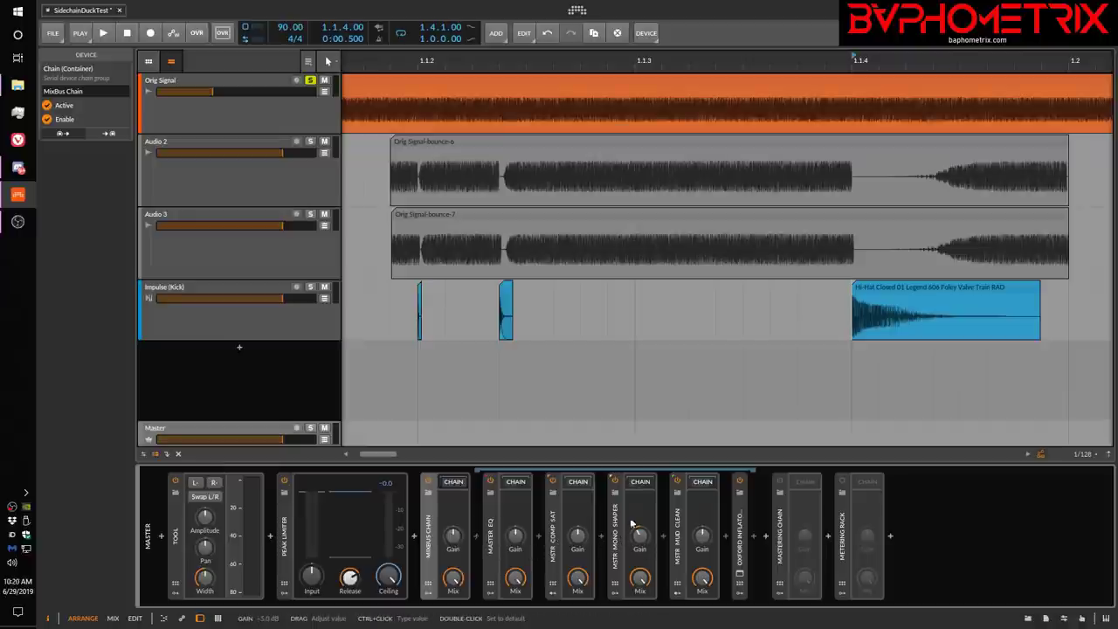
pyautogui.click(514, 482)
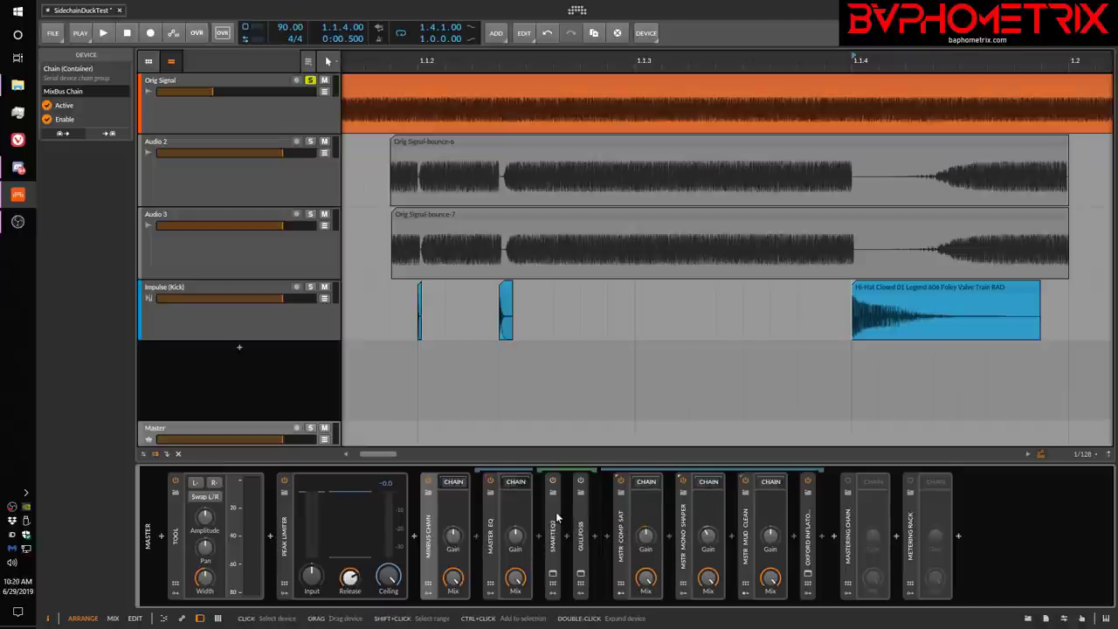
pyautogui.click(516, 482)
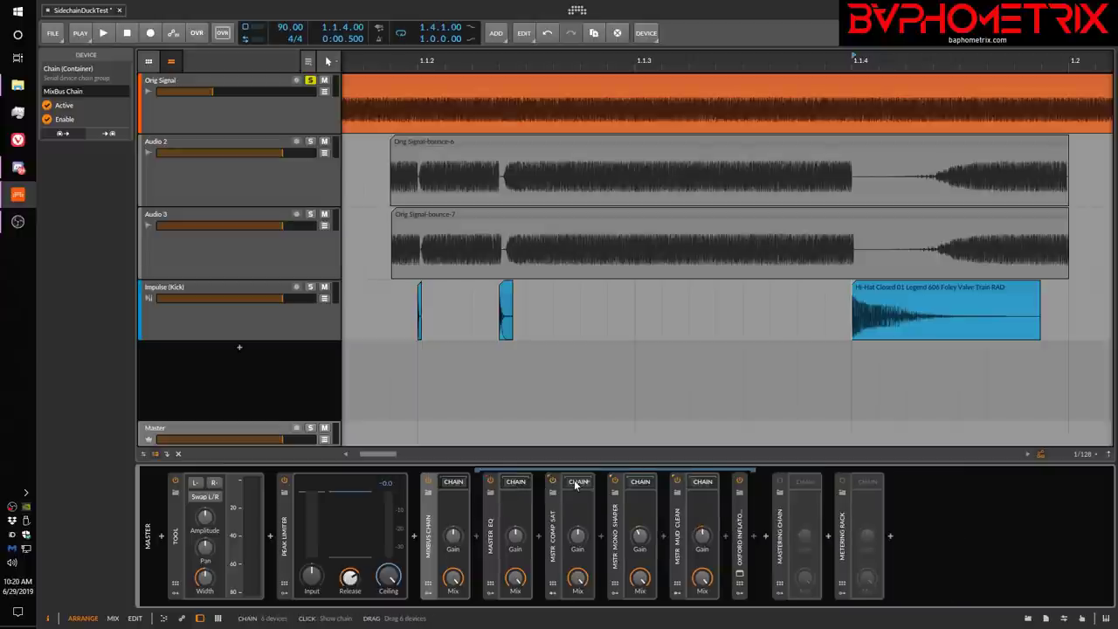
pyautogui.click(576, 482)
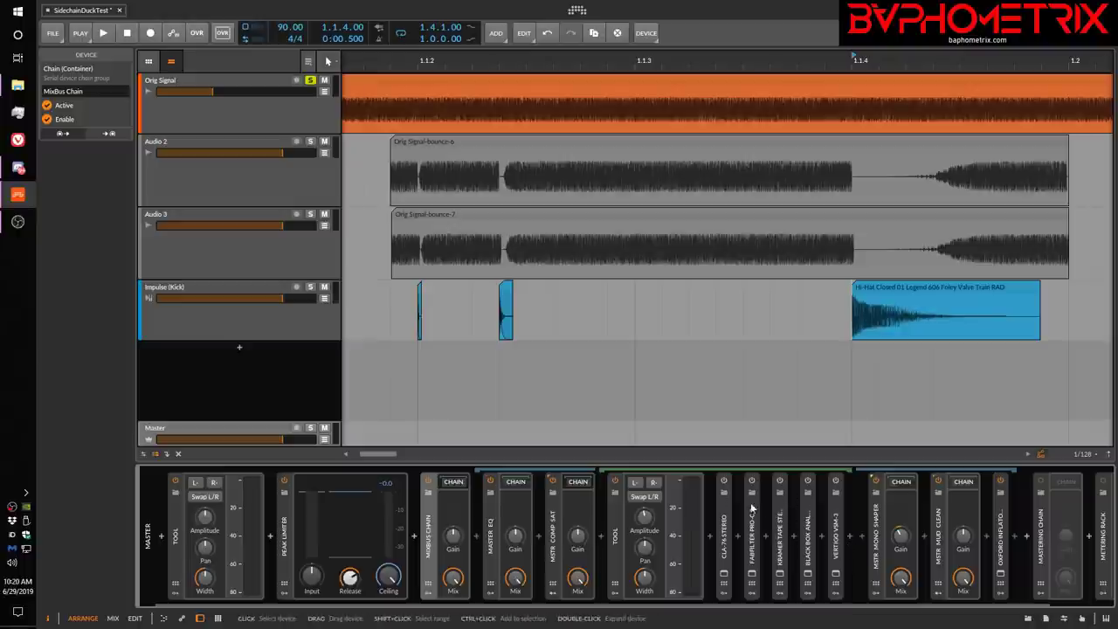
pyautogui.click(574, 482)
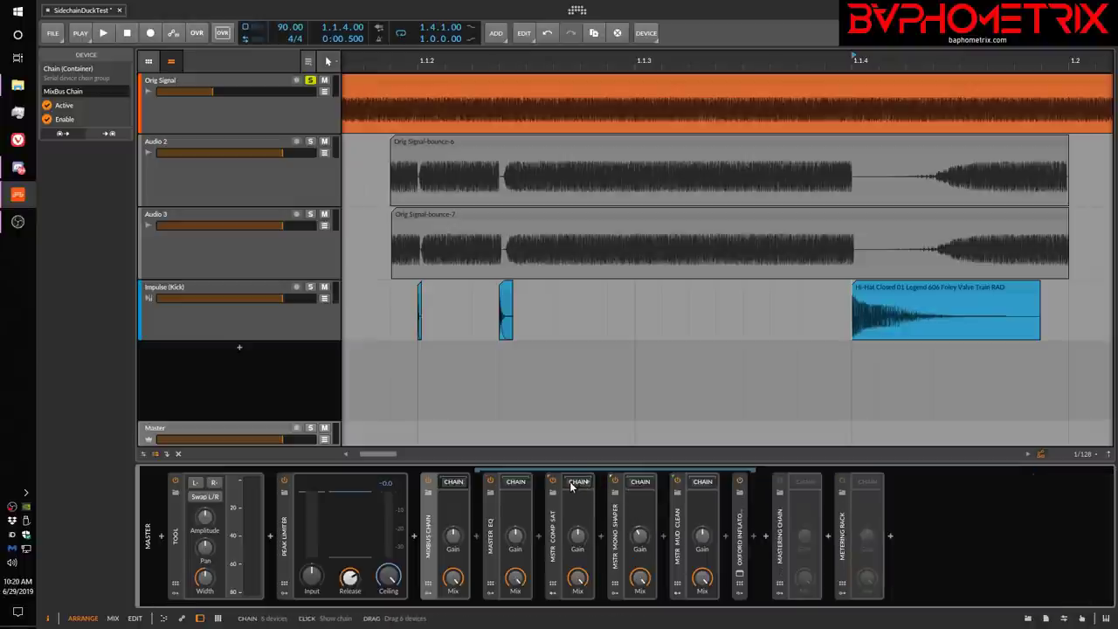
pyautogui.click(701, 483)
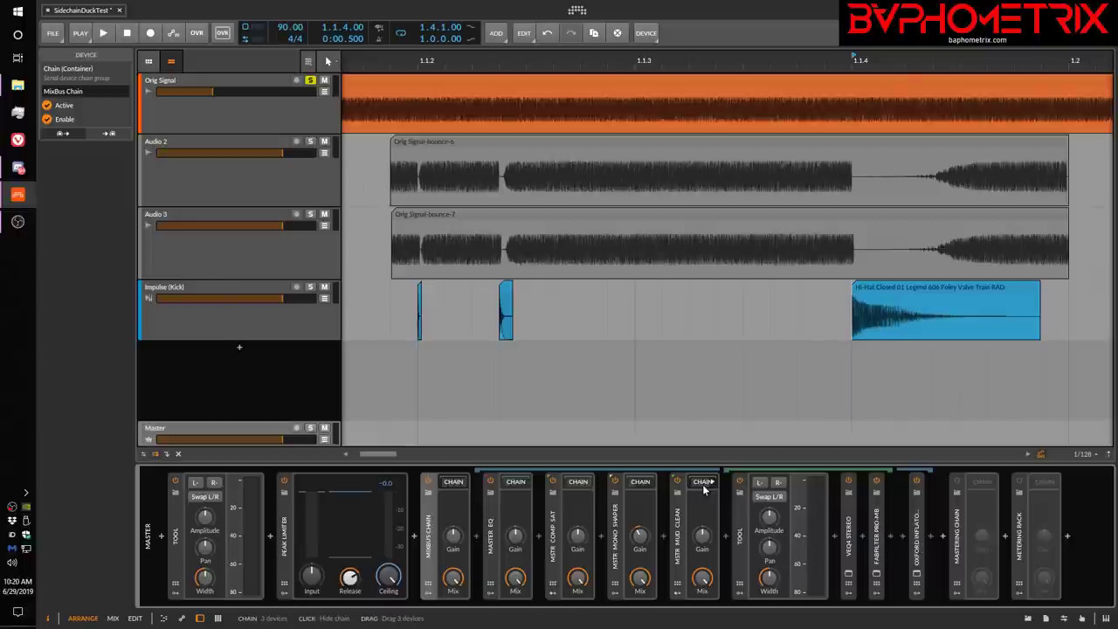
pyautogui.press('Delete')
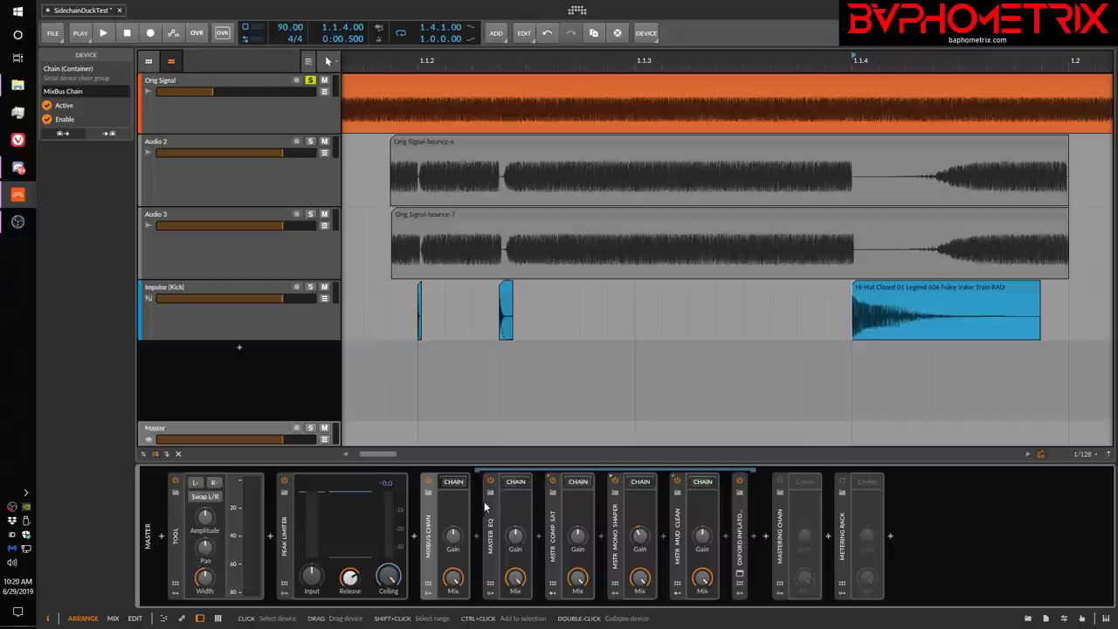
# - Show the track mixer and bounce Orig Signal from 1.1.1.87 to 1.2.1.00 with the Pre-Fader source at 32-bit floating-point
pyautogui.press('m')
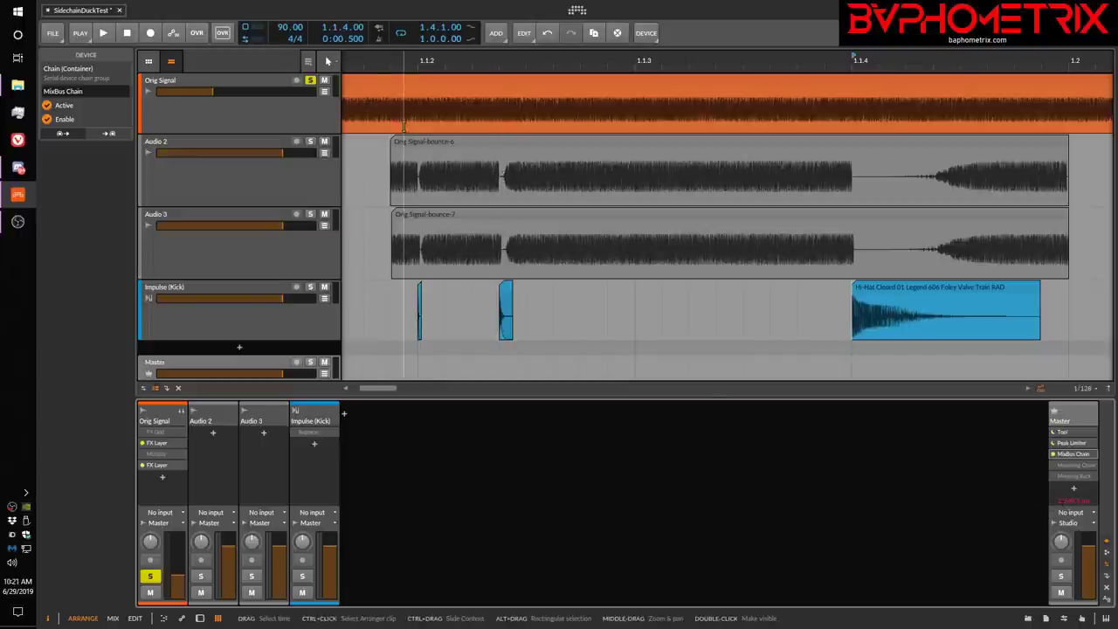
pyautogui.moveTo(392, 122); pyautogui.dragTo(1067, 118)
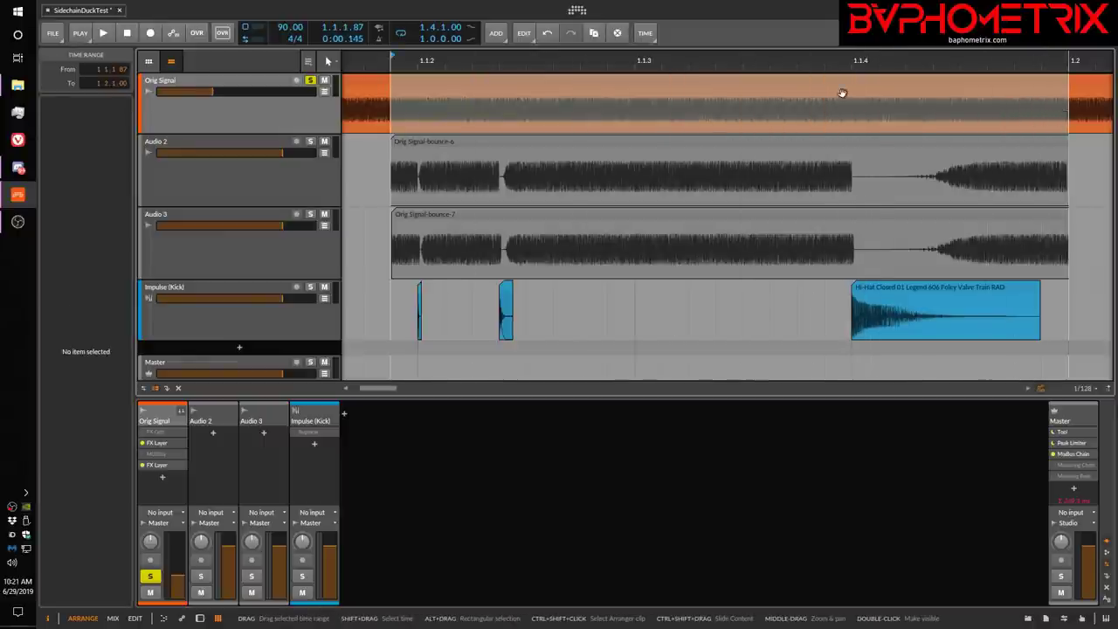
pyautogui.click(644, 33)
pyautogui.click(680, 129)
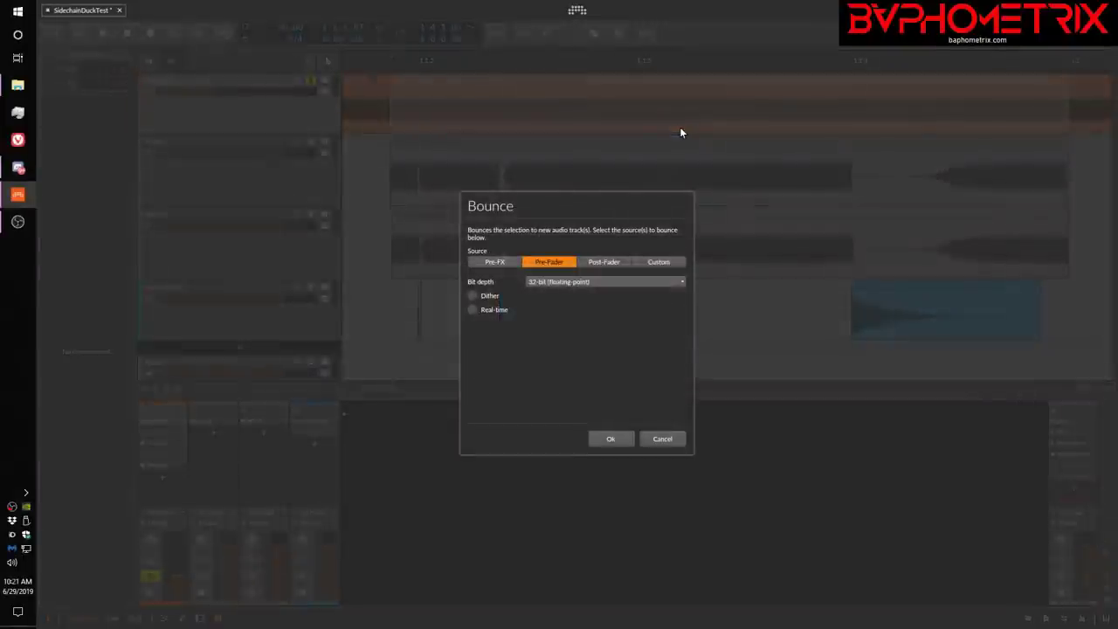
pyautogui.press('Return')
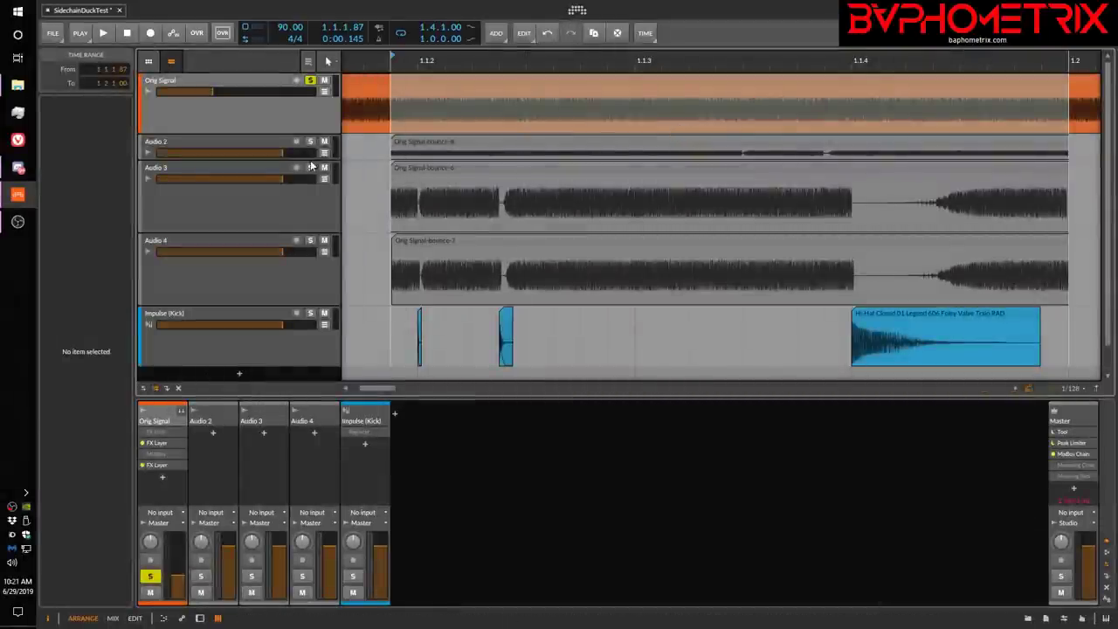
# - Enlarge the Audio 2 track and compare its bounce's ducking positions with the Audio 3 and Audio 4 bounces and the trigger clips
pyautogui.moveTo(307, 158); pyautogui.dragTo(309, 199)
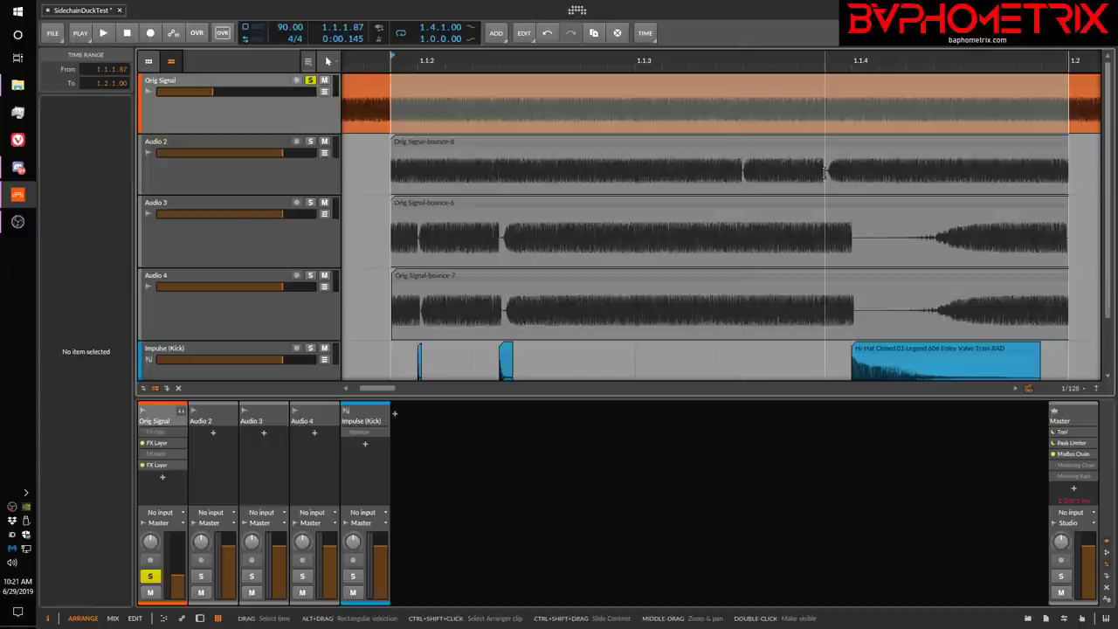
pyautogui.hscroll(3, 824, 172)
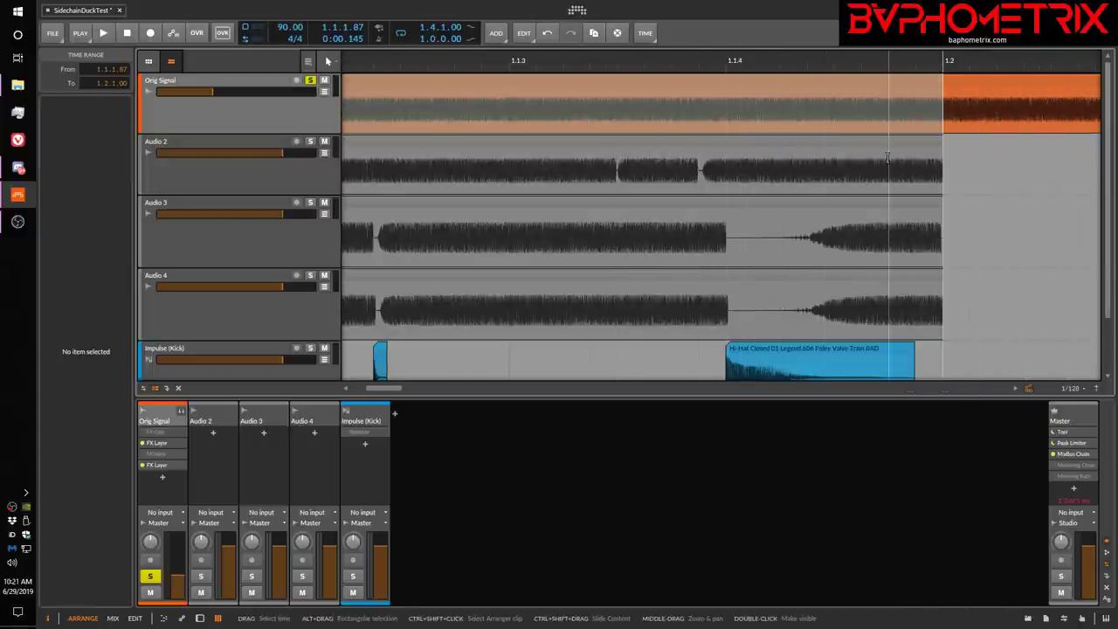
pyautogui.hscroll(4, 1030, 174)
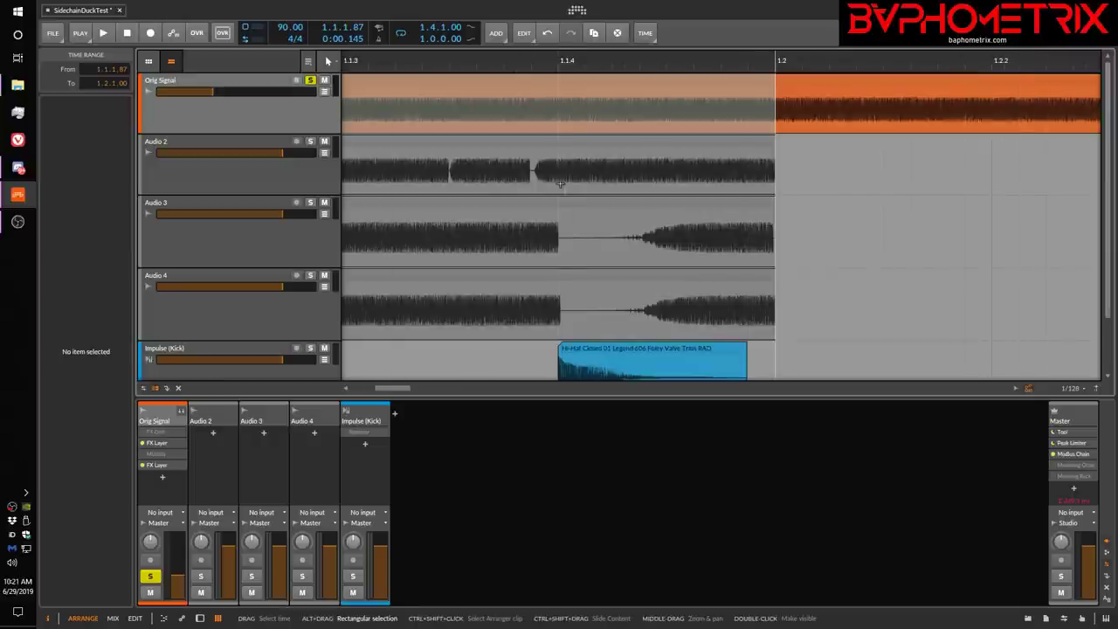
pyautogui.hscroll(-4, 553, 183)
pyautogui.hscroll(-3, 553, 183)
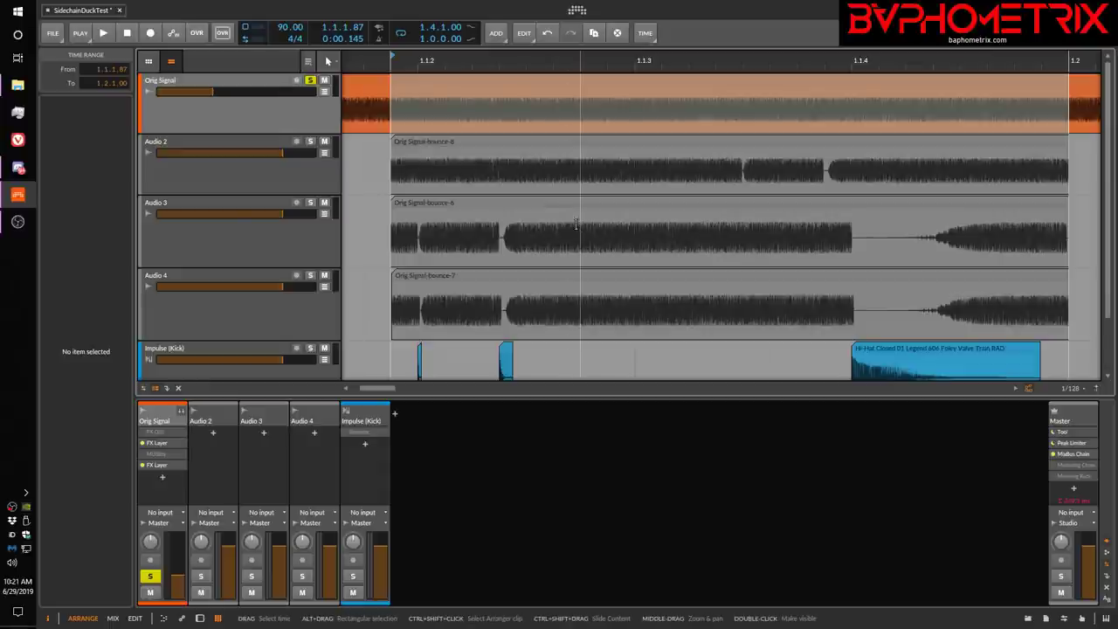
pyautogui.doubleClick(244, 120)
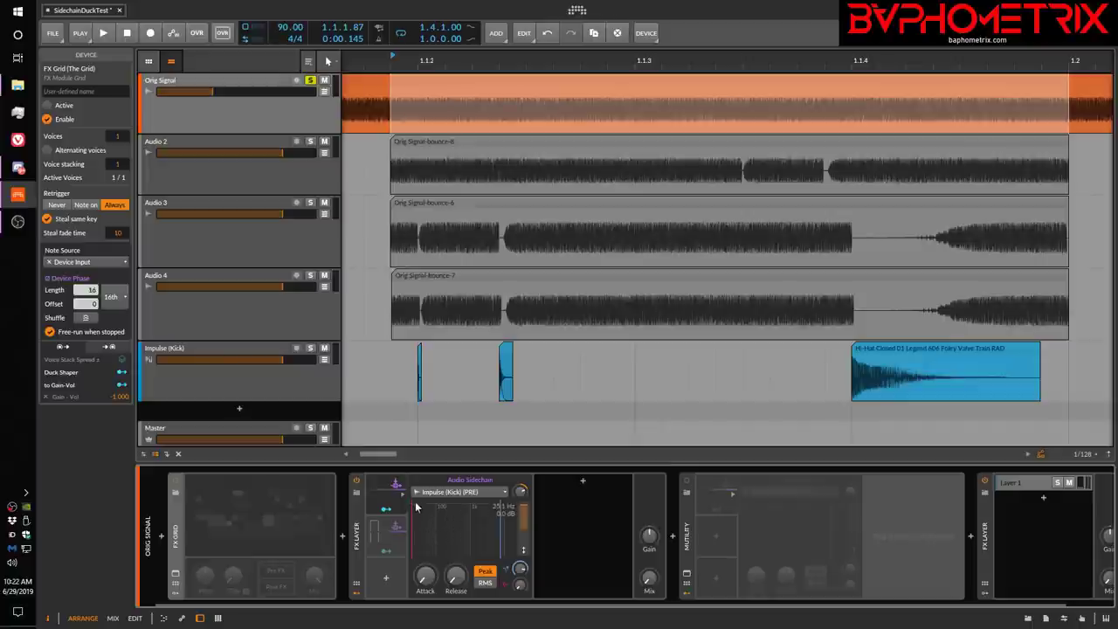
pyautogui.click(388, 536)
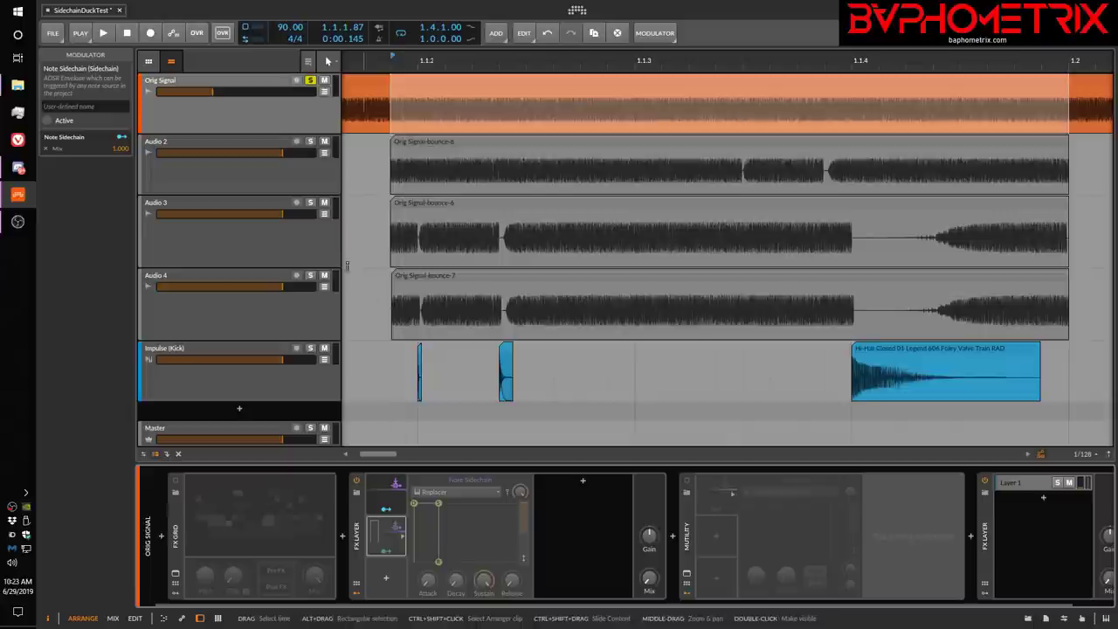
# - Show Audio 2's volume automation and draw a dip to the minimum from 1.1.2 to slightly past halfway towards 1.1.3
pyautogui.click(322, 155)
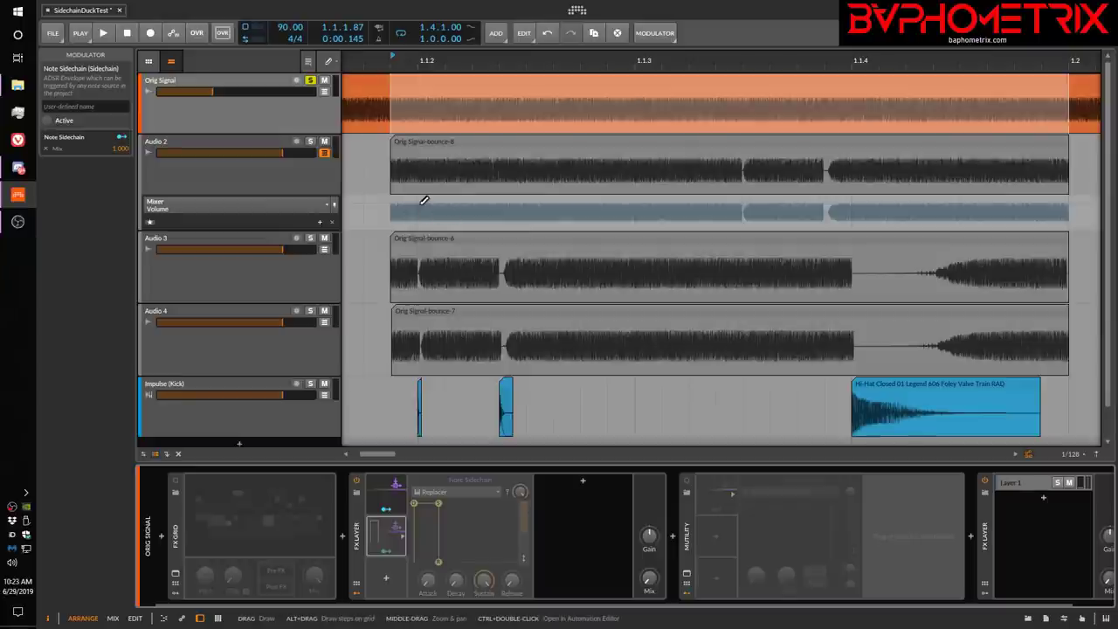
pyautogui.press('3')
pyautogui.moveTo(422, 206)
pyautogui.mouseDown()
pyautogui.moveTo(424, 235)
pyautogui.moveTo(553, 228)
pyautogui.mouseUp()
pyautogui.press('1')
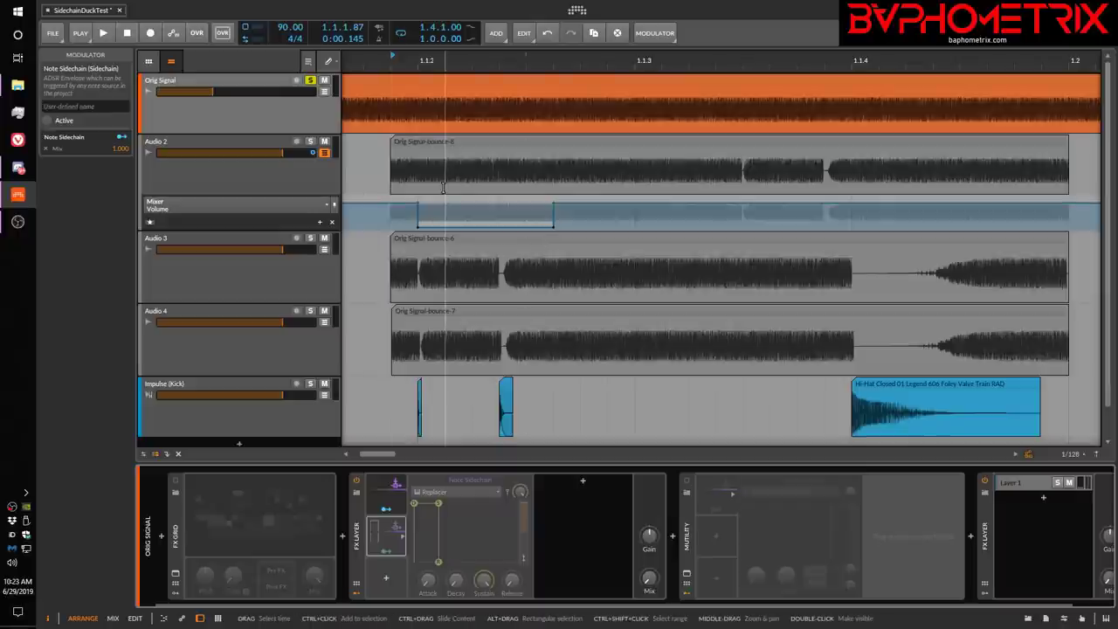
pyautogui.press('3')
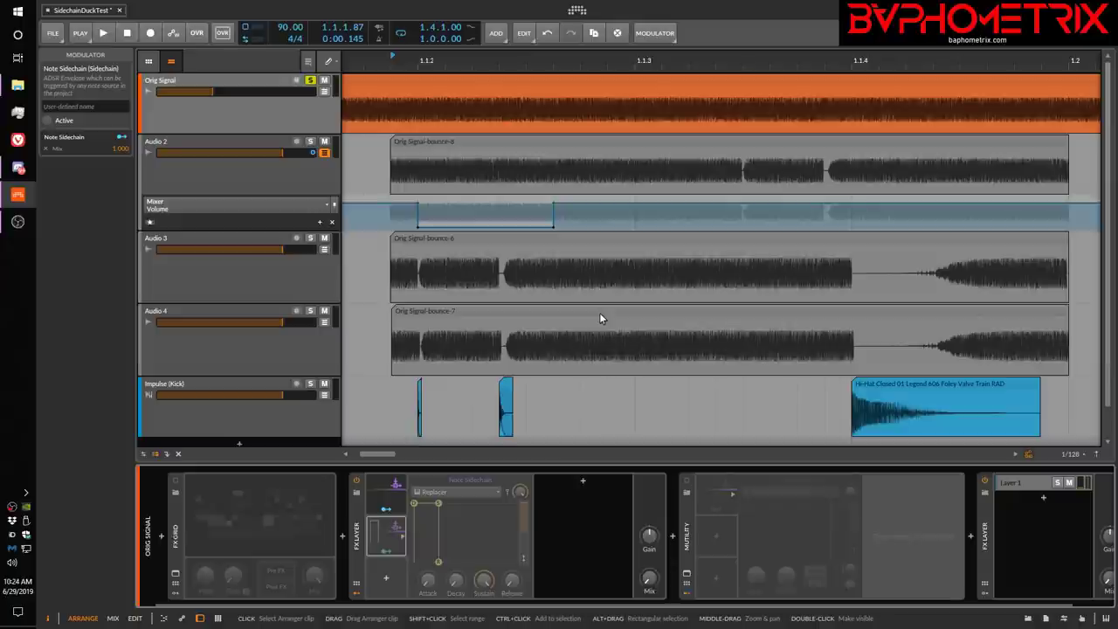
# - Activate the FX Grid device on Orig Signal and open its Precision Audio Ducker v2 patch in the Grid editor
pyautogui.click(229, 527)
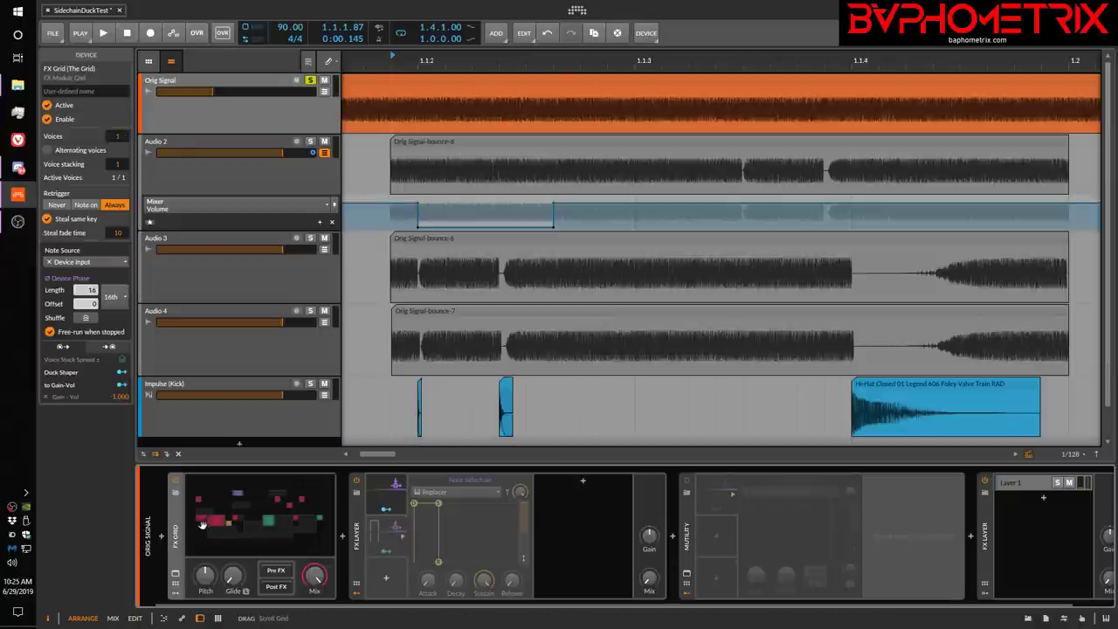
pyautogui.doubleClick(232, 524)
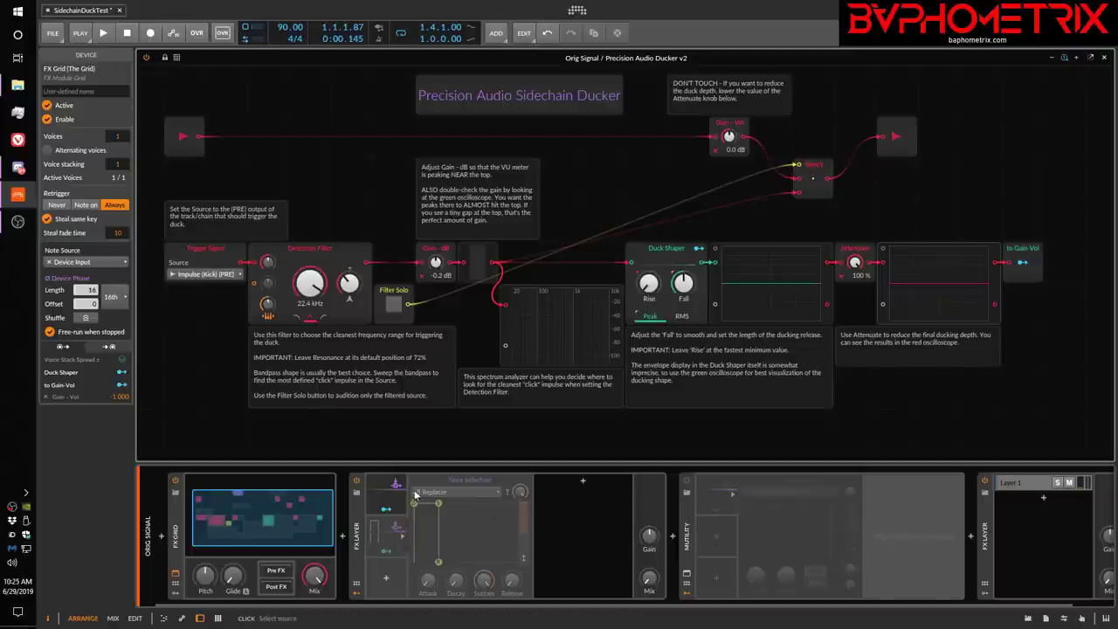
# - Examine the Audio Sidechain and Note Sidechain modulators in the first FX Layer alongside the open Grid patch
pyautogui.click(393, 530)
pyautogui.click(393, 528)
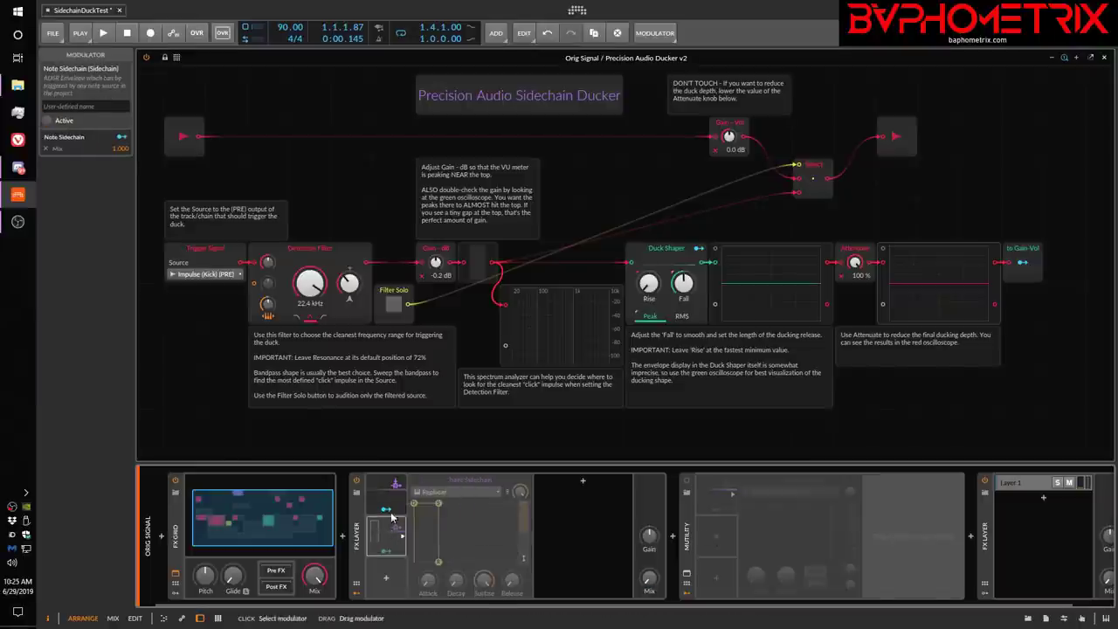
pyautogui.click(392, 525)
pyautogui.click(392, 522)
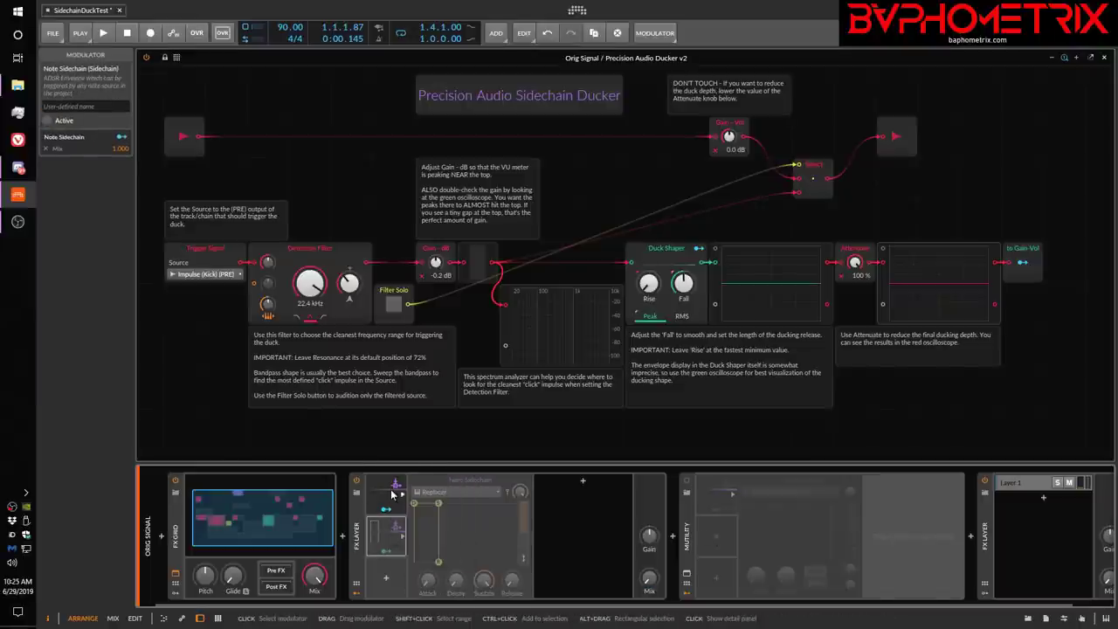
pyautogui.click(392, 546)
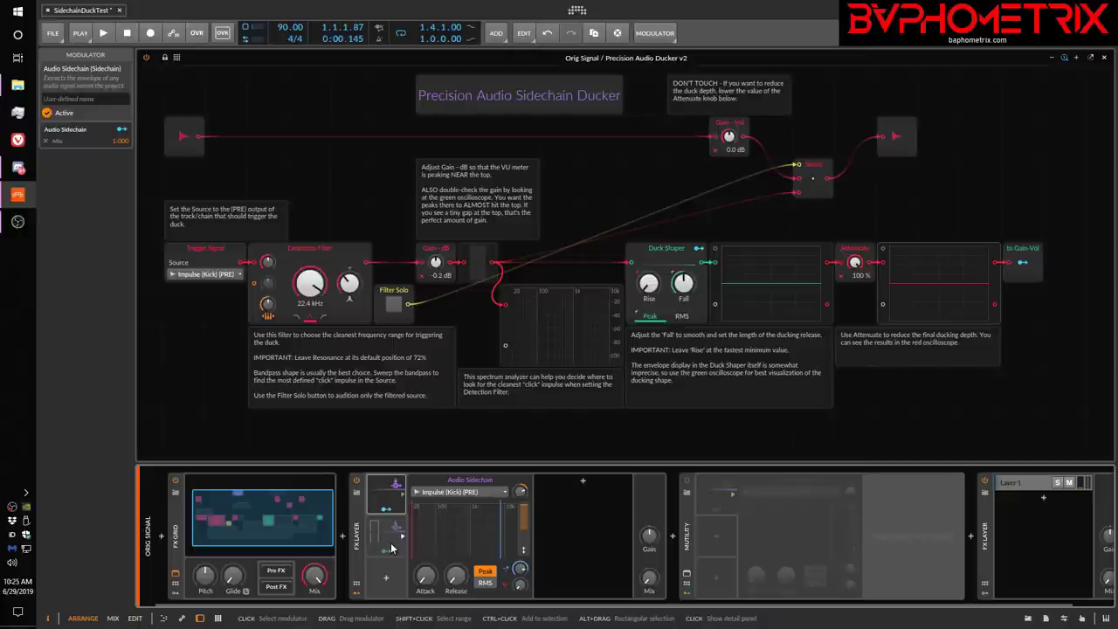